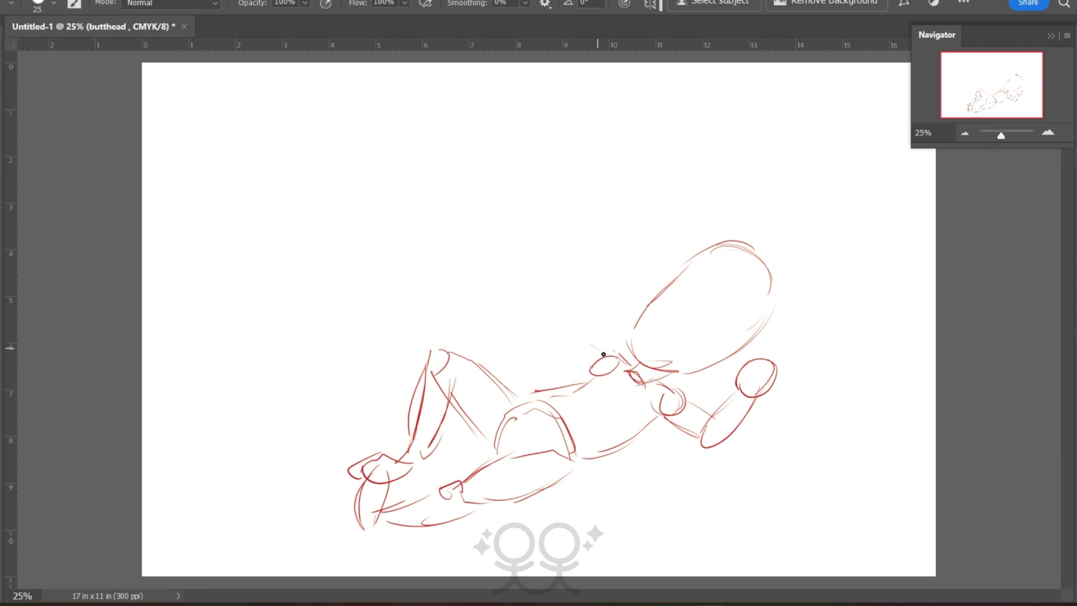
Rough in the reclining figure's far arm, wavy hair outline and ear, and extend the underside of its foot
mouse_move(594, 354)
mouse_down()
mouse_move(521, 361)
mouse_move(550, 371)
mouse_move(493, 384)
mouse_up()
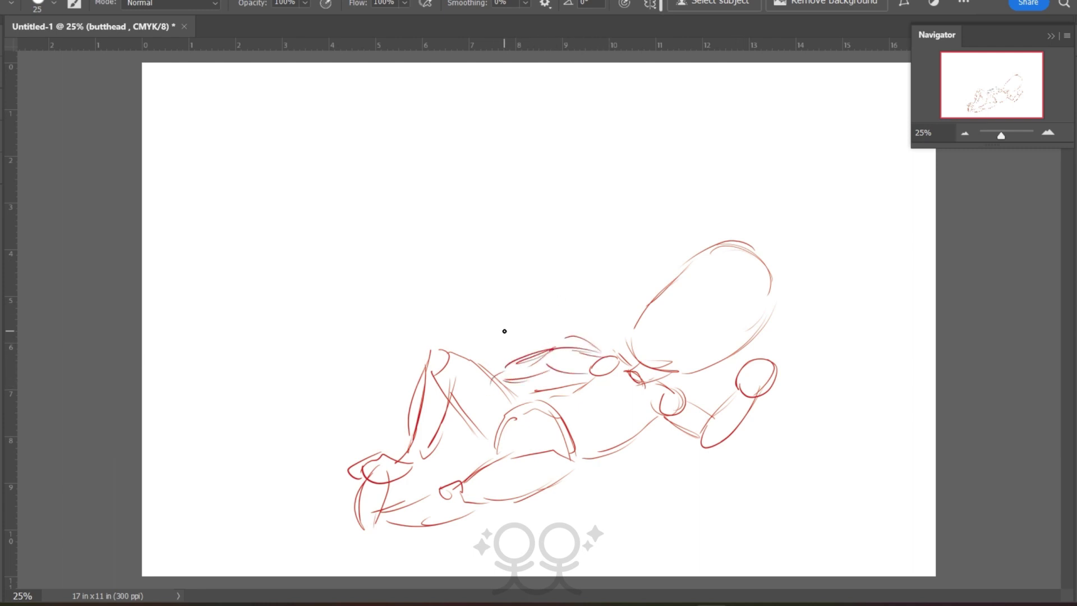
mouse_move(708, 251)
mouse_down()
mouse_move(707, 265)
mouse_move(752, 289)
mouse_move(713, 342)
mouse_up()
drag(709, 245, 766, 247)
mouse_move(766, 246)
mouse_down()
mouse_move(778, 287)
mouse_move(763, 333)
mouse_up()
drag(788, 289, 737, 344)
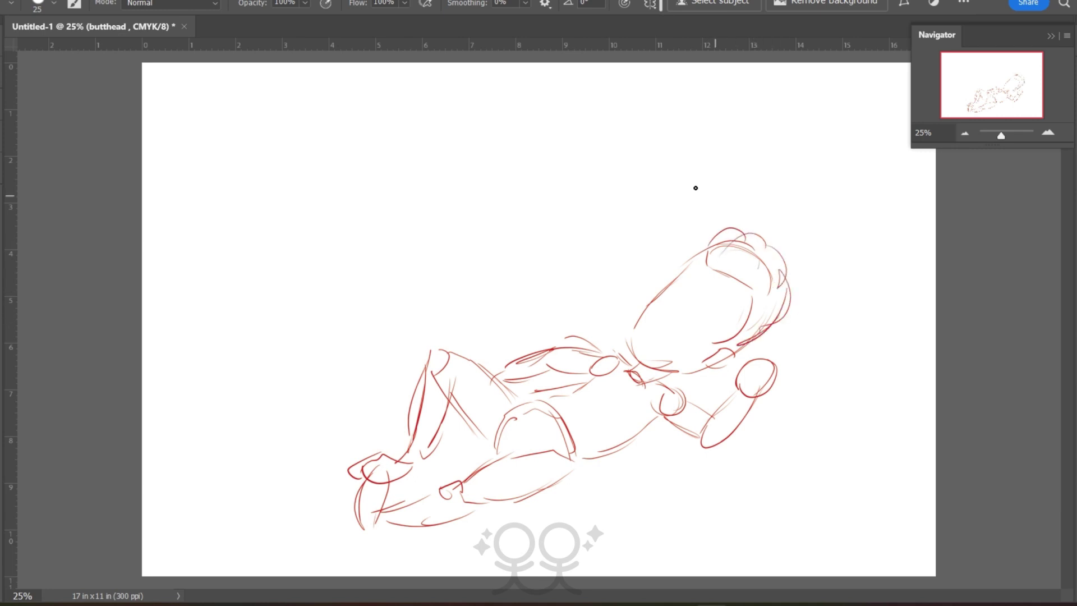
drag(416, 530, 371, 527)
Create a new layer above butthead and name it patrick
key(F7)
click(139, 523)
double_click(78, 138)
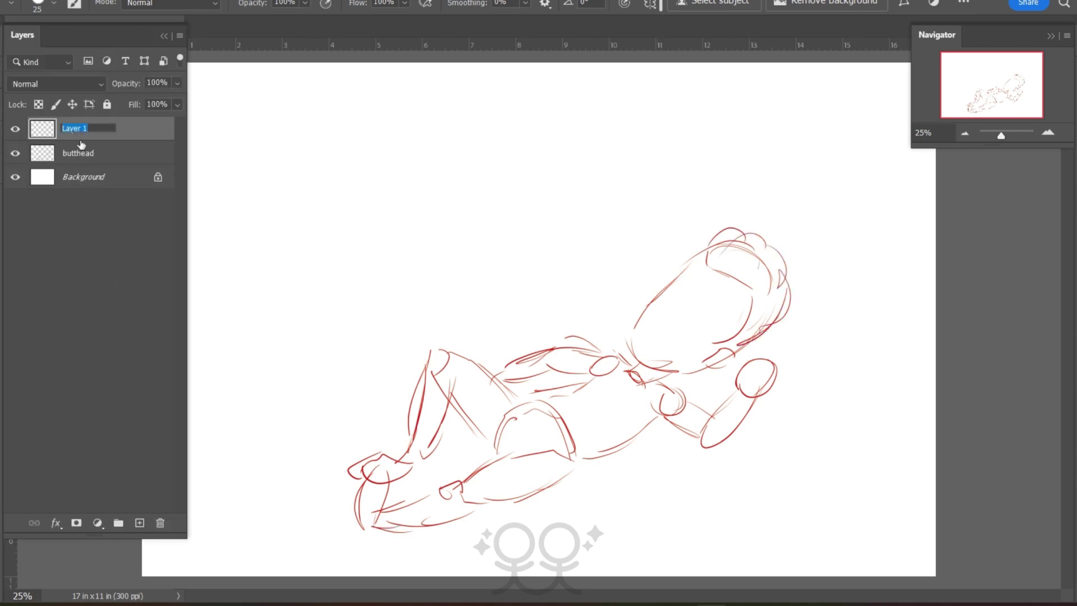
text(patrick)
key(Return)
key(F7)
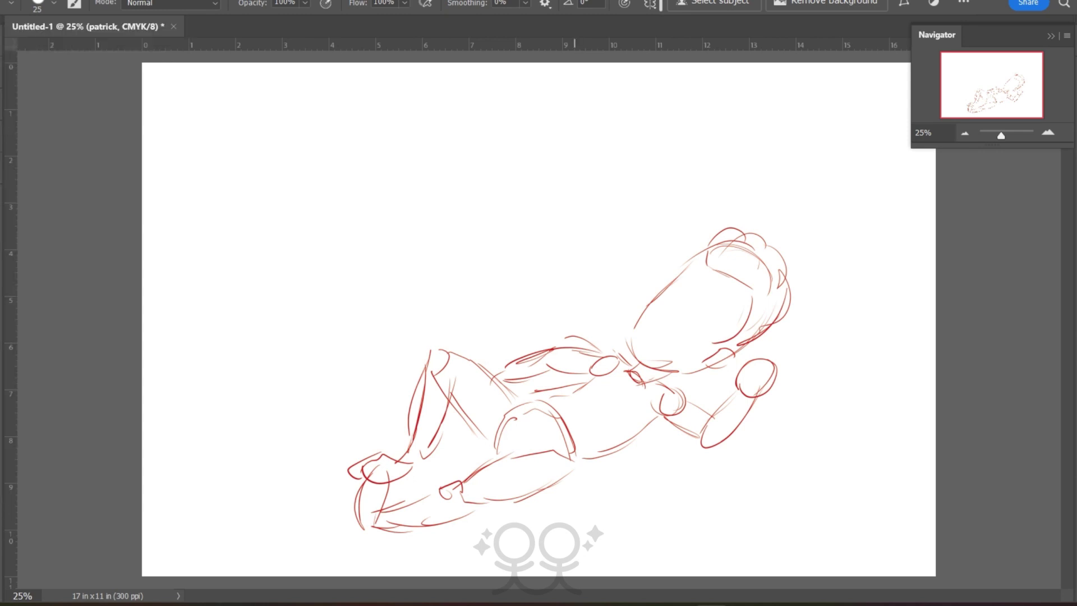
Sketch Patrick's tall pointed head and large round body above the reclining figure, and hide the butthead layer
mouse_move(494, 244)
mouse_down()
mouse_move(567, 318)
mouse_move(477, 343)
mouse_move(418, 310)
mouse_move(596, 290)
mouse_move(493, 331)
mouse_move(414, 221)
mouse_move(447, 152)
mouse_move(460, 220)
mouse_up()
drag(466, 151, 476, 271)
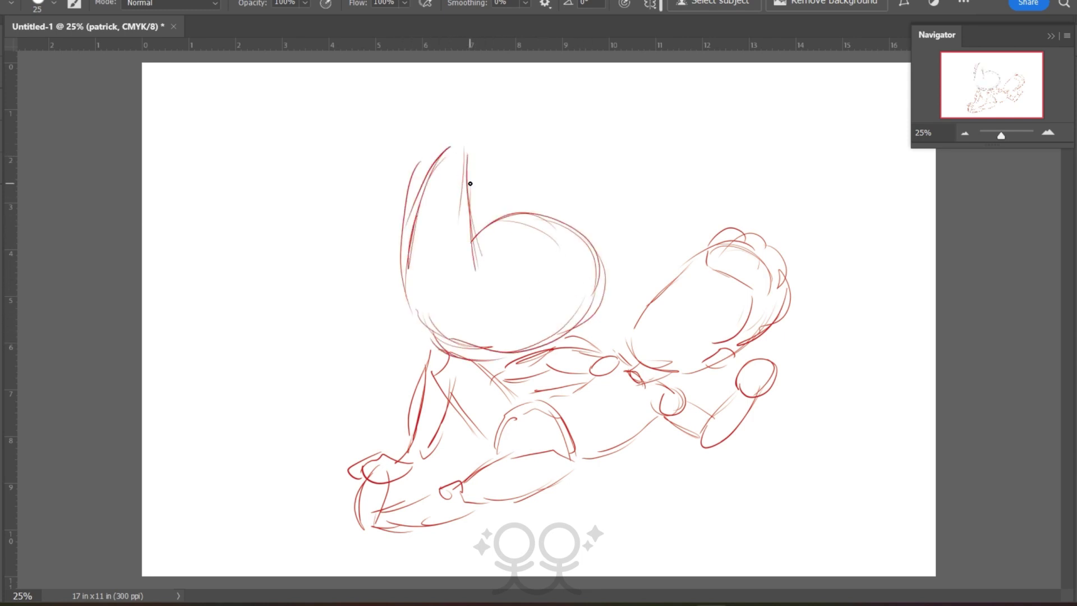
key(F7)
click(15, 153)
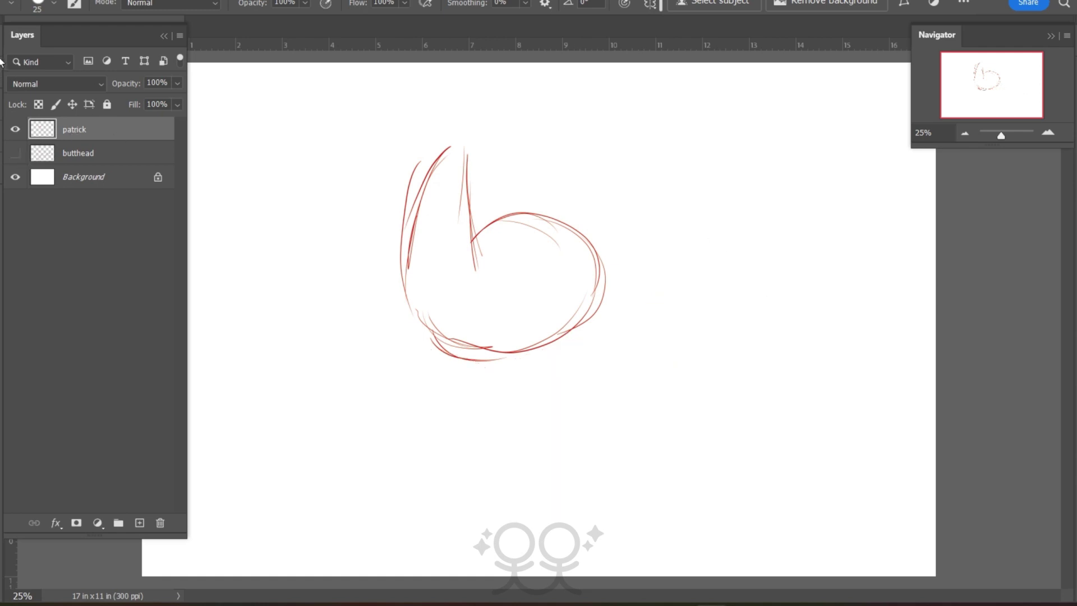
key(F7)
Reinforce Patrick's head spike and sketch his two short front limbs with rounded ends below the body
mouse_move(473, 202)
mouse_down()
mouse_move(408, 263)
mouse_move(420, 289)
mouse_move(524, 351)
mouse_move(507, 387)
mouse_up()
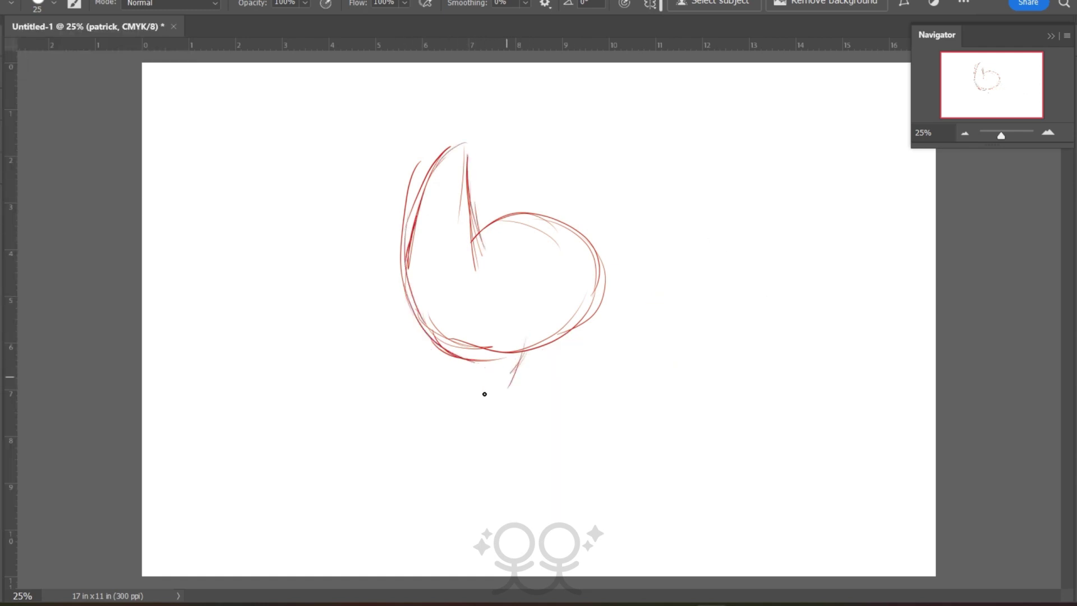
drag(469, 353, 479, 399)
mouse_move(477, 314)
mouse_down()
mouse_move(518, 342)
mouse_move(489, 406)
mouse_up()
mouse_move(523, 343)
mouse_down()
mouse_move(496, 391)
mouse_move(504, 400)
mouse_up()
drag(505, 392, 490, 402)
drag(426, 332, 439, 383)
mouse_move(433, 341)
mouse_down()
mouse_move(440, 384)
mouse_move(465, 386)
mouse_move(442, 402)
mouse_up()
drag(493, 385, 505, 393)
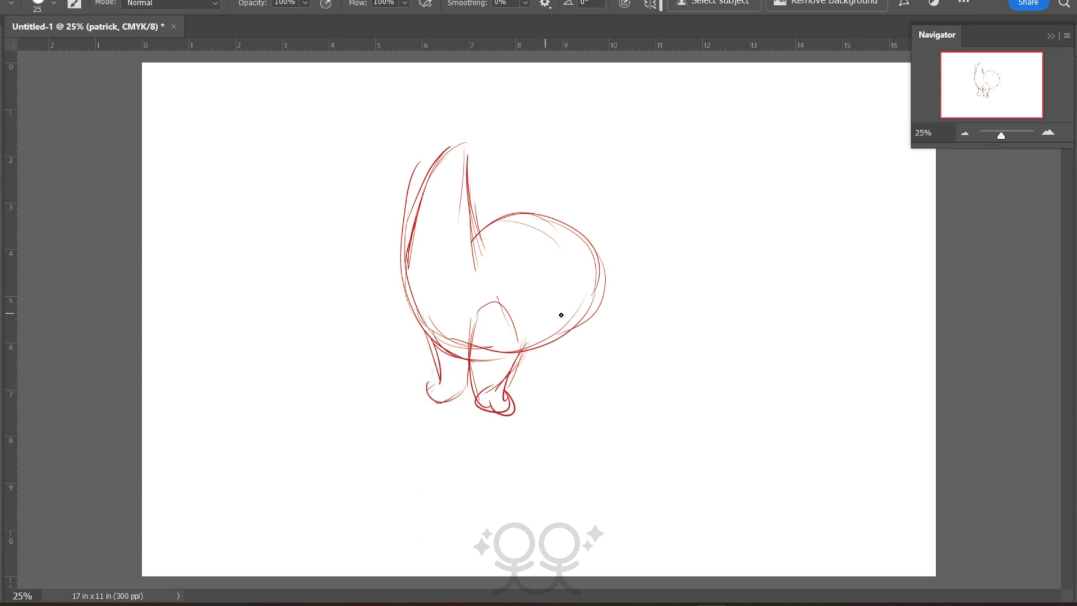
Reinforce the curve of Patrick's round rear and sketch the rounded foot tucked beneath it
mouse_move(573, 327)
mouse_down()
mouse_move(589, 227)
mouse_move(515, 218)
mouse_up()
drag(492, 224, 548, 339)
drag(601, 314, 571, 348)
mouse_move(540, 363)
mouse_down()
mouse_move(543, 341)
mouse_move(561, 372)
mouse_move(592, 326)
mouse_move(544, 377)
mouse_up()
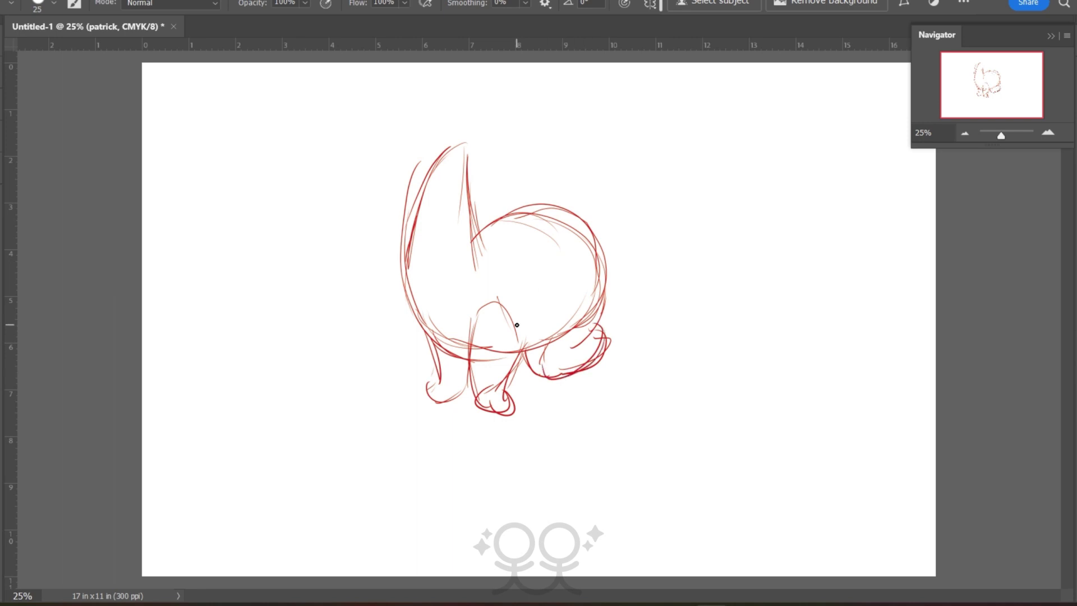
Show the butthead layer again, then enlarge the patrick layer to about 105% and reposition it over the reclining figure
key(F7)
click(15, 153)
click(81, 155)
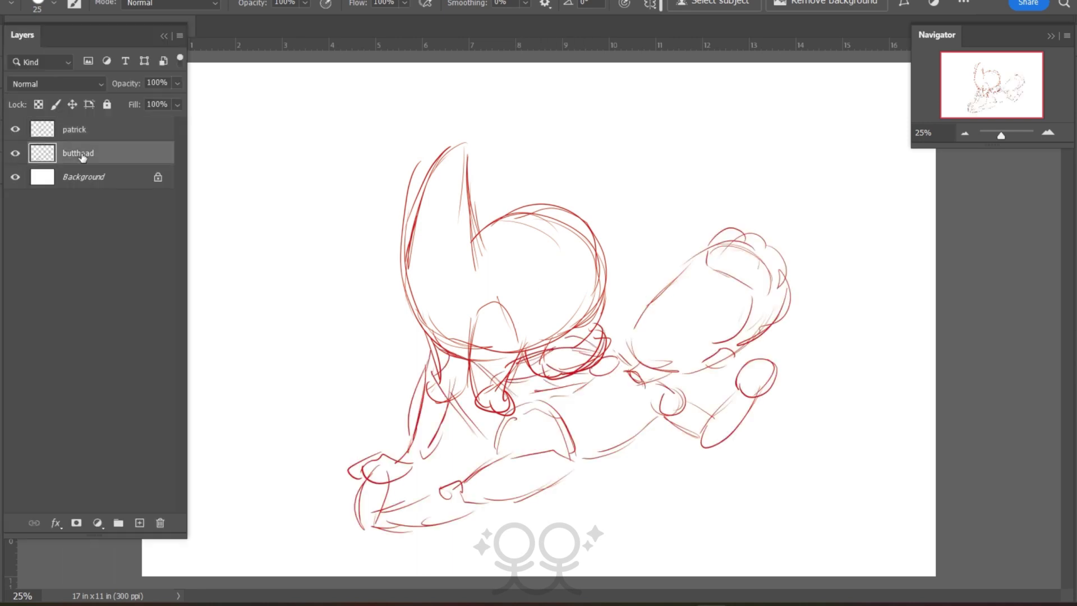
key(ctrl+t)
key(Return)
click(84, 130)
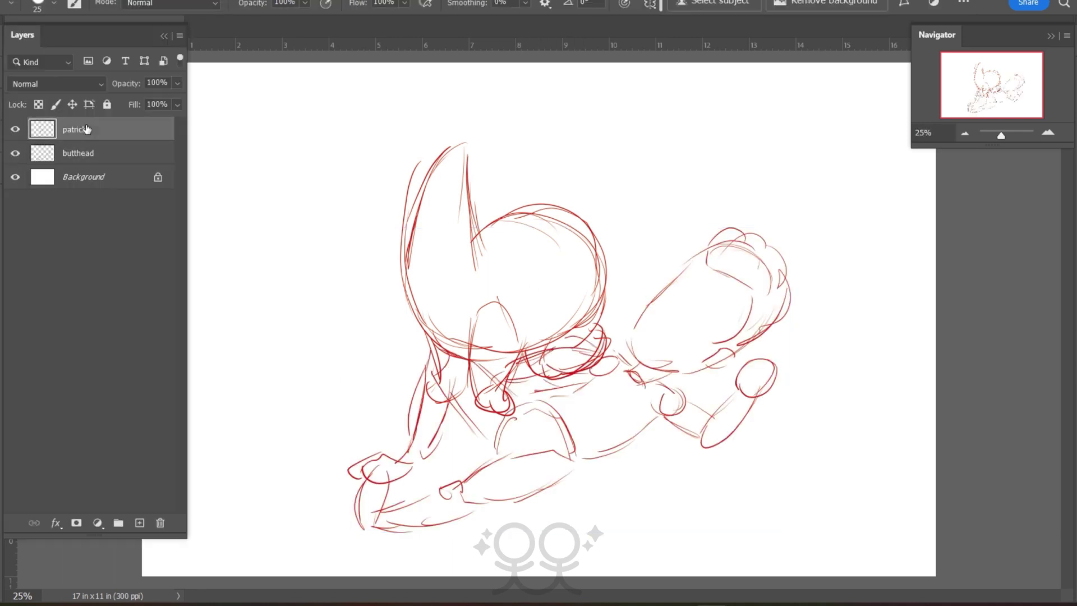
key(ctrl+t)
mouse_move(400, 143)
mouse_down()
mouse_move(430, 179)
mouse_move(440, 173)
mouse_up()
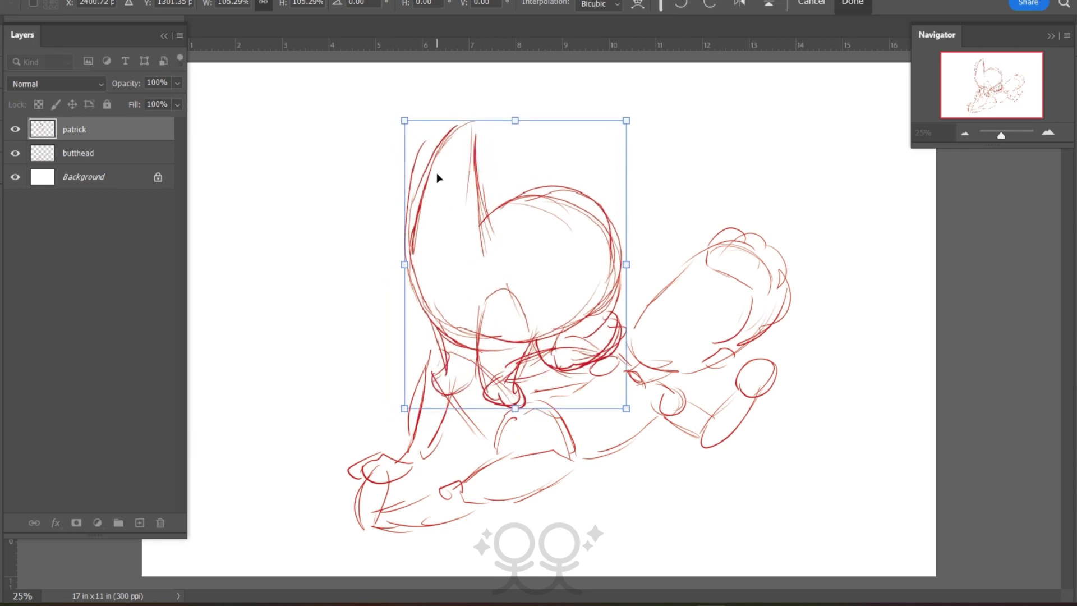
key(Return)
Rotate the patrick and butthead layers together about 6° clockwise and move them slightly left on the canvas
click(969, 141)
shift+click(81, 153)
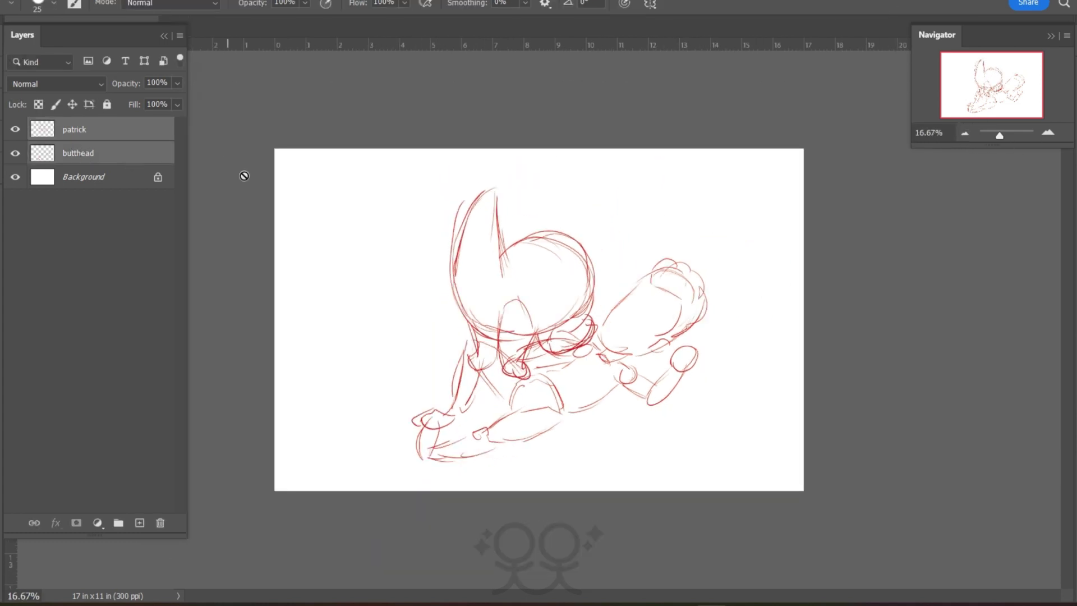
key(ctrl+t)
drag(663, 173, 688, 174)
drag(676, 280, 652, 284)
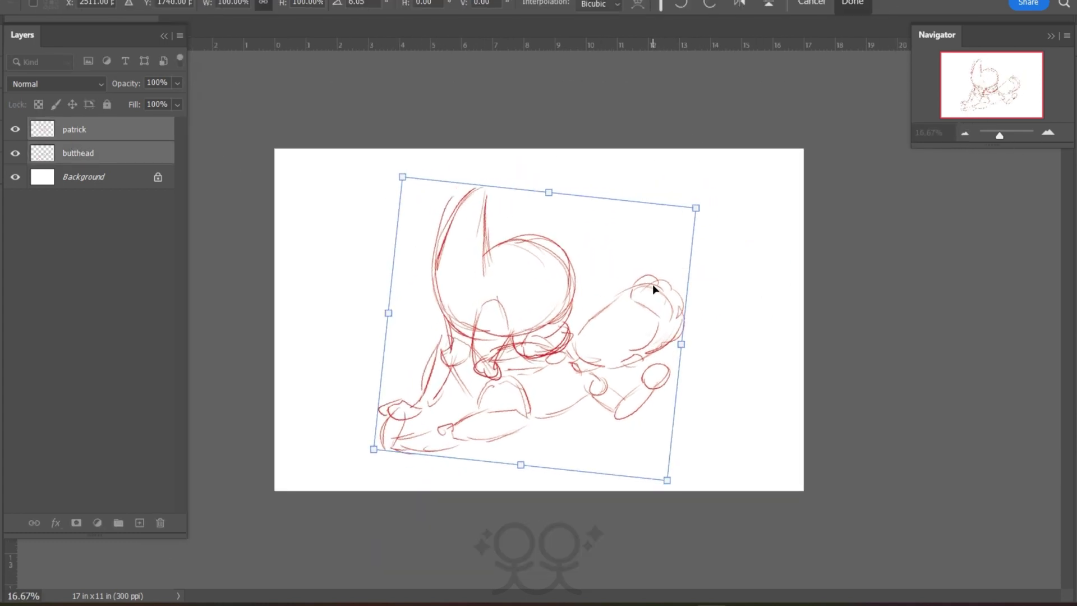
key(Return)
Hide the patrick layer and draw the eyes, nose and eyebrows on the butthead layer's head
click(16, 129)
click(77, 163)
click(1048, 133)
click(1048, 133)
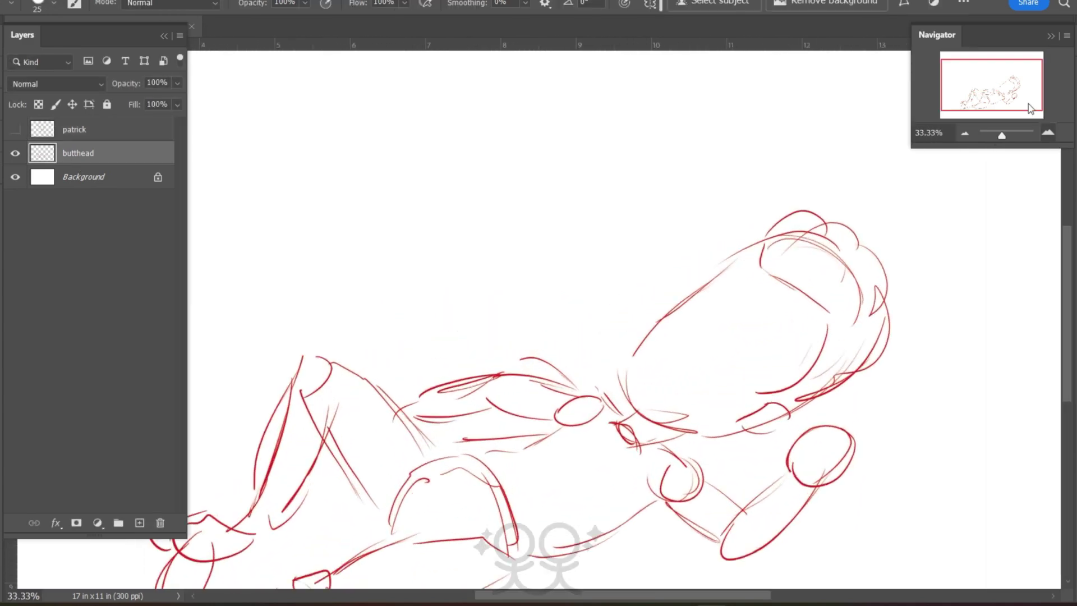
click(1048, 133)
drag(996, 86, 994, 84)
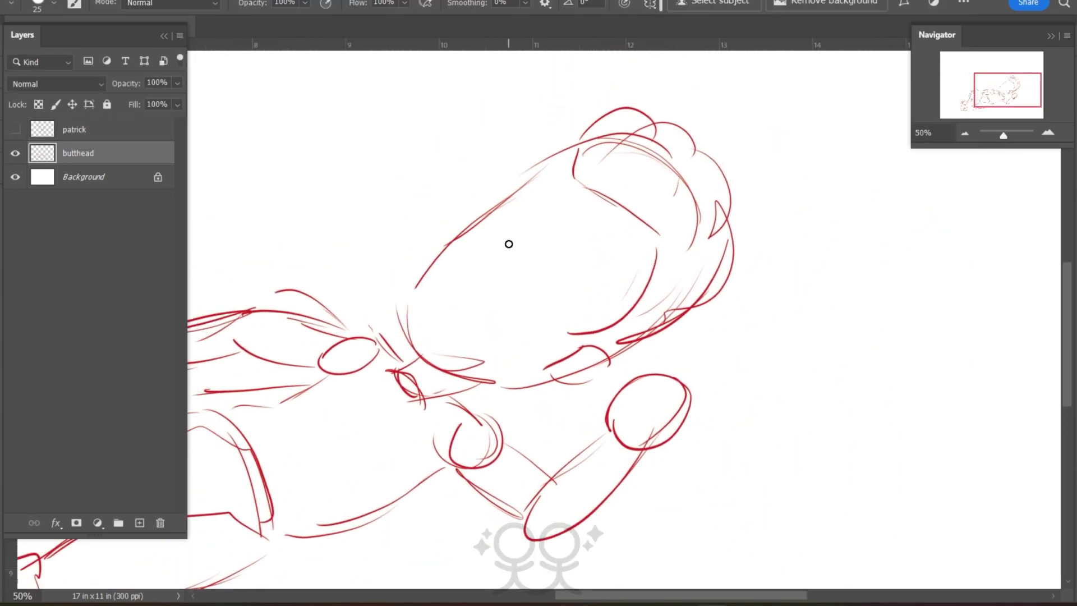
mouse_move(469, 247)
mouse_down()
mouse_move(512, 237)
mouse_move(461, 259)
mouse_up()
drag(460, 262, 487, 283)
mouse_move(499, 276)
mouse_down()
mouse_move(541, 267)
mouse_move(547, 240)
mouse_up()
drag(548, 245, 567, 275)
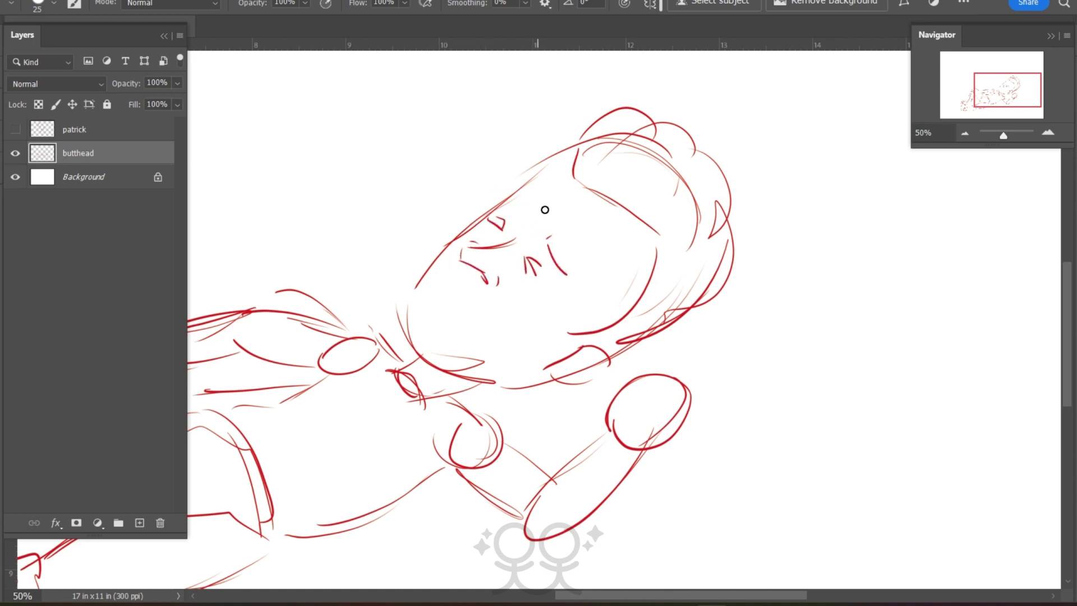
drag(548, 212, 508, 197)
drag(506, 192, 504, 200)
Draw the open mouth with teeth and lips on the reclining figure's face, and add the inner ear detail
mouse_move(432, 291)
mouse_down()
mouse_move(463, 313)
mouse_move(454, 349)
mouse_move(422, 308)
mouse_up()
mouse_move(425, 305)
mouse_down()
mouse_move(455, 335)
mouse_move(423, 322)
mouse_up()
drag(432, 318, 428, 327)
drag(439, 323, 436, 336)
drag(446, 330, 460, 330)
mouse_move(456, 338)
mouse_down()
mouse_move(439, 343)
mouse_move(406, 321)
mouse_move(423, 341)
mouse_up()
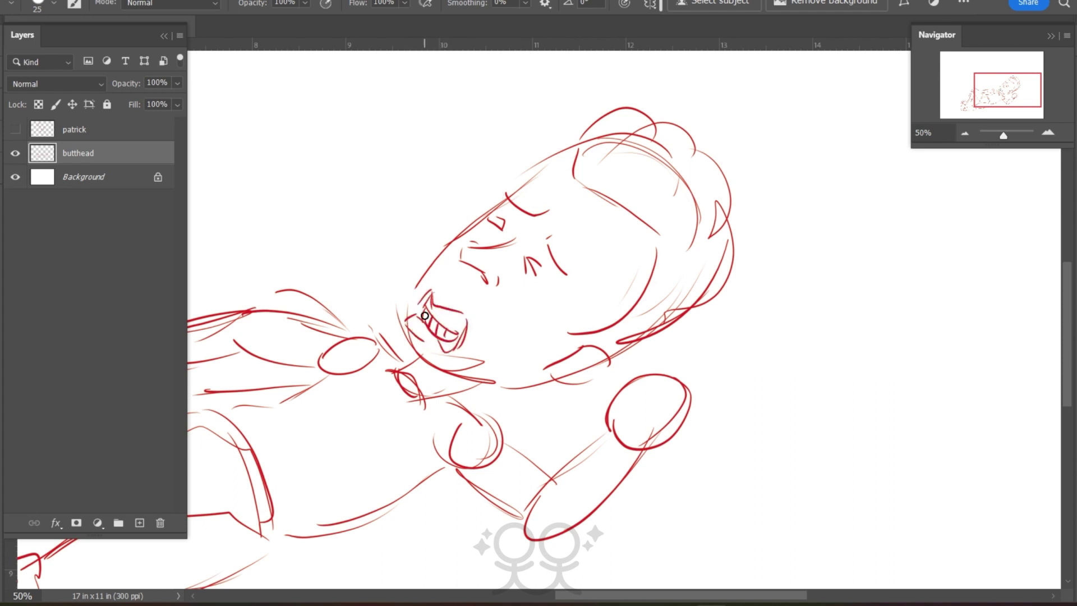
drag(594, 363, 573, 362)
drag(578, 365, 576, 371)
Refine the forearm, elbow and shoulder of the arm raised behind the head, and add its sleeve edge
drag(616, 439, 548, 487)
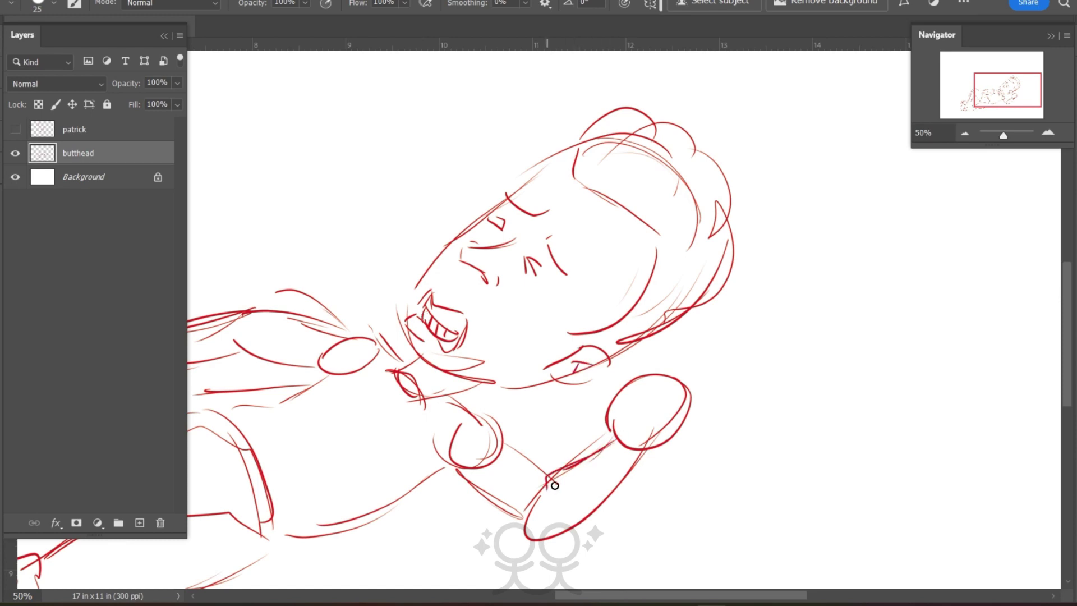
drag(634, 466, 556, 526)
mouse_move(578, 518)
mouse_down()
mouse_move(529, 536)
mouse_move(499, 500)
mouse_up()
mouse_move(508, 439)
mouse_down()
mouse_move(516, 451)
mouse_move(474, 481)
mouse_move(519, 440)
mouse_move(486, 438)
mouse_up()
drag(461, 406, 511, 437)
drag(461, 463, 400, 487)
Draw the fingers and palm of the hand behind the head, and add a tuft of hair above the forehead
mouse_move(659, 400)
mouse_down()
mouse_move(632, 415)
mouse_move(639, 410)
mouse_move(643, 434)
mouse_move(616, 383)
mouse_up()
drag(605, 380, 604, 423)
drag(708, 392, 687, 421)
mouse_move(712, 387)
mouse_down()
mouse_move(684, 429)
mouse_move(701, 362)
mouse_up()
drag(689, 363, 685, 395)
mouse_move(683, 401)
mouse_down()
mouse_move(700, 372)
mouse_move(688, 337)
mouse_up()
mouse_move(686, 345)
mouse_down()
mouse_move(672, 381)
mouse_move(679, 329)
mouse_up()
drag(674, 332, 652, 385)
mouse_move(661, 355)
mouse_down()
mouse_move(638, 353)
mouse_move(646, 372)
mouse_up()
mouse_move(659, 389)
mouse_down()
mouse_move(680, 407)
mouse_move(631, 373)
mouse_up()
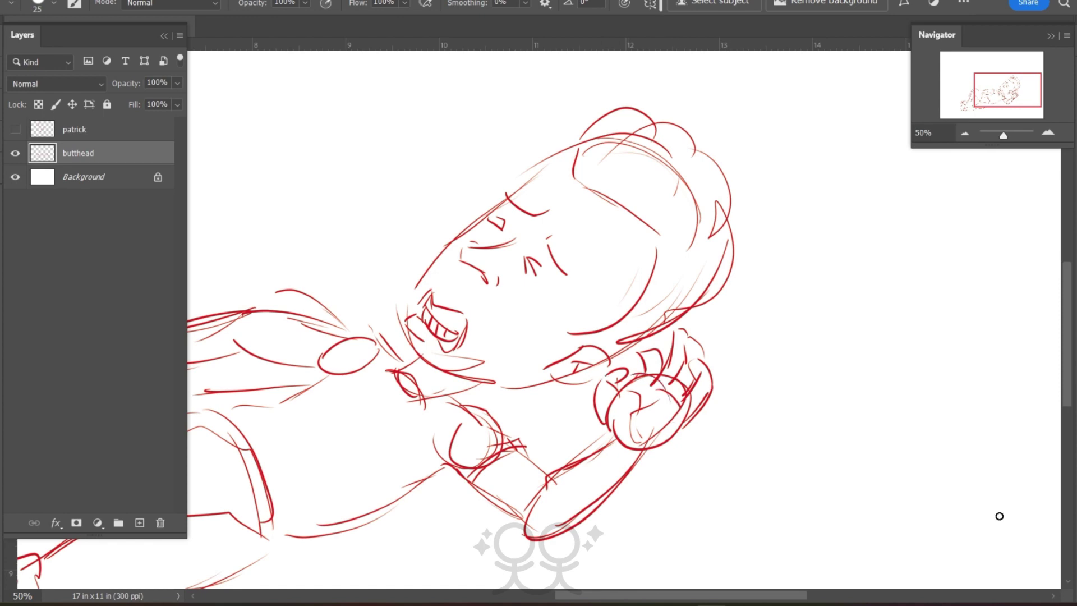
drag(572, 165, 578, 101)
drag(586, 163, 591, 115)
Draw curved shirt lines across the reclining figure's torso and a sleeve cuff on the far arm
drag(631, 596, 564, 600)
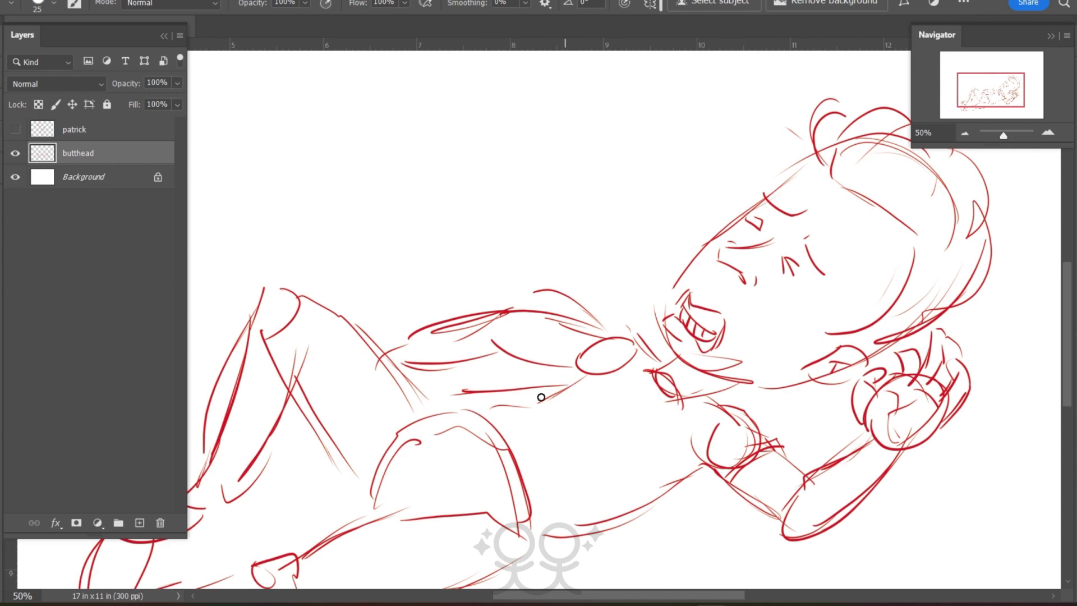
drag(537, 405, 573, 422)
mouse_move(574, 434)
mouse_down()
mouse_move(596, 513)
mouse_move(568, 542)
mouse_move(630, 516)
mouse_up()
drag(556, 412, 662, 492)
drag(662, 487, 701, 465)
mouse_move(629, 331)
mouse_down()
mouse_move(588, 328)
mouse_move(562, 357)
mouse_up()
drag(586, 328, 574, 375)
drag(566, 381, 521, 347)
Sketch the waist detail and the shorts leg around the thigh of the raised leg
scroll(472, 264, down, 3)
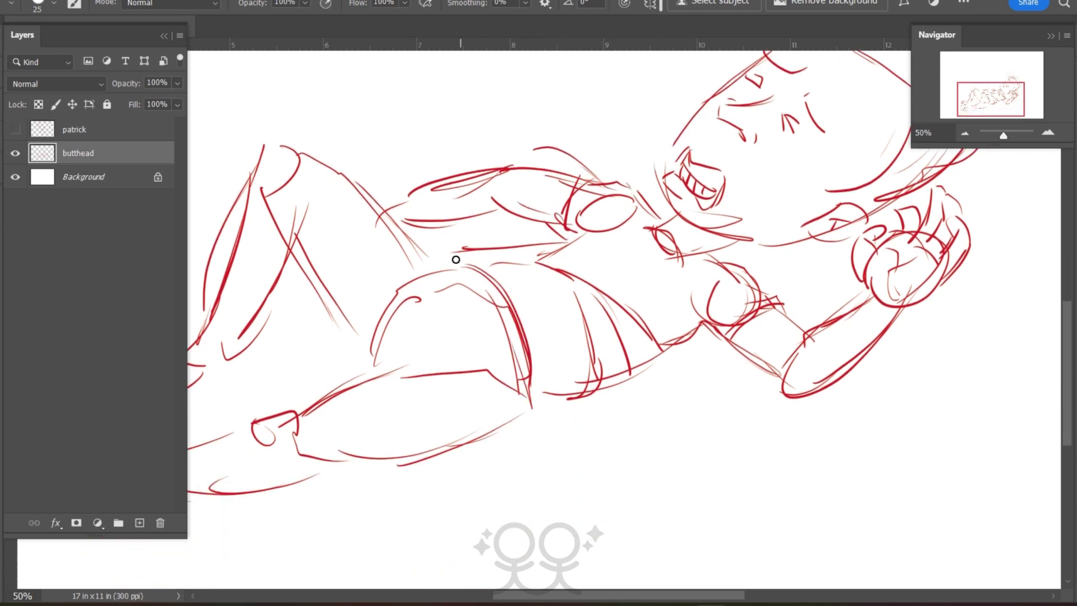
drag(425, 271, 420, 301)
drag(372, 200, 317, 324)
drag(308, 268, 305, 319)
drag(297, 325, 368, 365)
drag(325, 335, 368, 364)
Sketch the shorts leg of the lower thigh, including its inner fold, flared hem near the knee and bottom edge
mouse_move(505, 318)
mouse_down()
mouse_move(428, 255)
mouse_move(447, 289)
mouse_up()
mouse_move(441, 294)
mouse_down()
mouse_move(440, 326)
mouse_move(336, 380)
mouse_up()
drag(367, 365, 303, 398)
drag(305, 402, 352, 454)
mouse_move(316, 407)
mouse_down()
mouse_move(354, 480)
mouse_move(386, 496)
mouse_up()
drag(336, 468, 385, 494)
drag(391, 492, 516, 407)
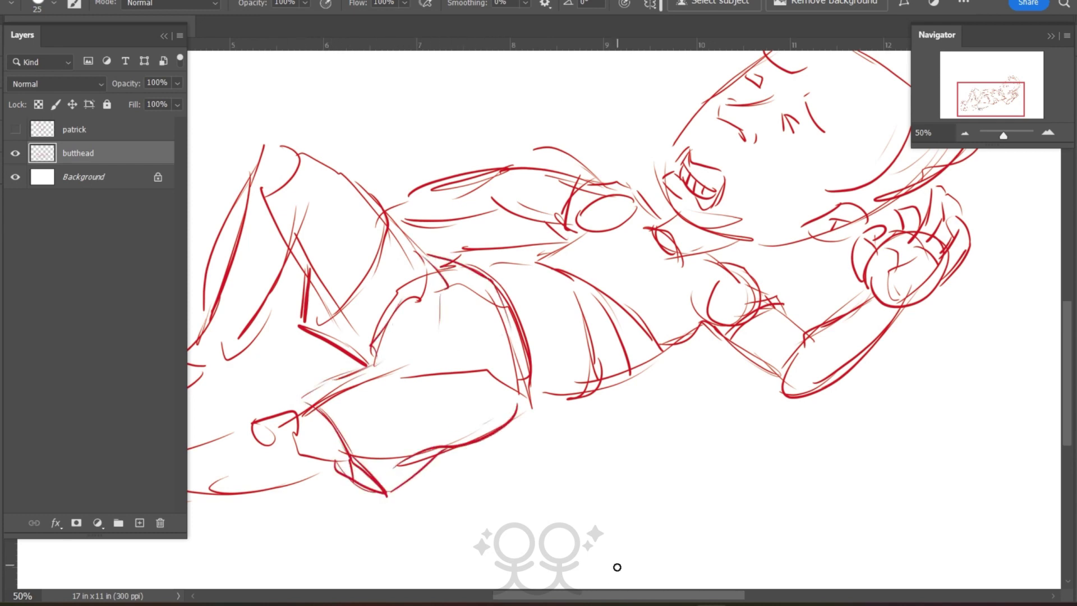
Draw the shoe outline and sole around the foot of the lower leg
drag(618, 596, 555, 595)
drag(655, 357, 713, 306)
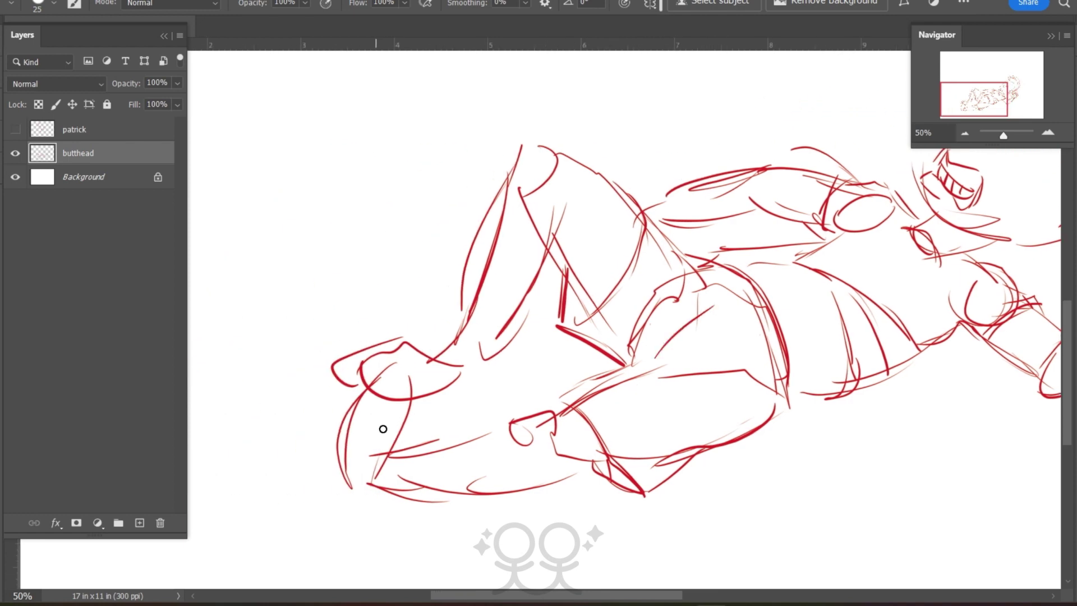
key(r)
mouse_move(291, 286)
mouse_down()
mouse_move(430, 523)
mouse_move(490, 524)
mouse_up()
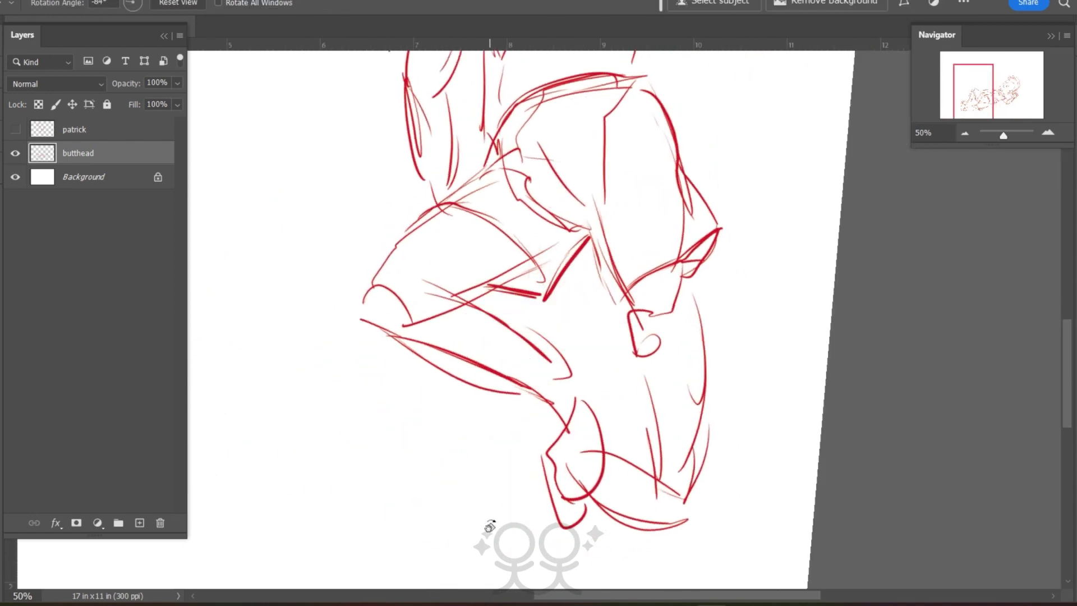
drag(641, 466, 661, 461)
drag(668, 478, 691, 493)
mouse_move(685, 502)
mouse_down()
mouse_move(694, 492)
mouse_move(645, 513)
mouse_move(591, 497)
mouse_up()
mouse_move(571, 461)
mouse_down()
mouse_move(618, 514)
mouse_move(689, 522)
mouse_up()
mouse_move(645, 474)
mouse_down()
mouse_move(575, 461)
mouse_move(643, 468)
mouse_up()
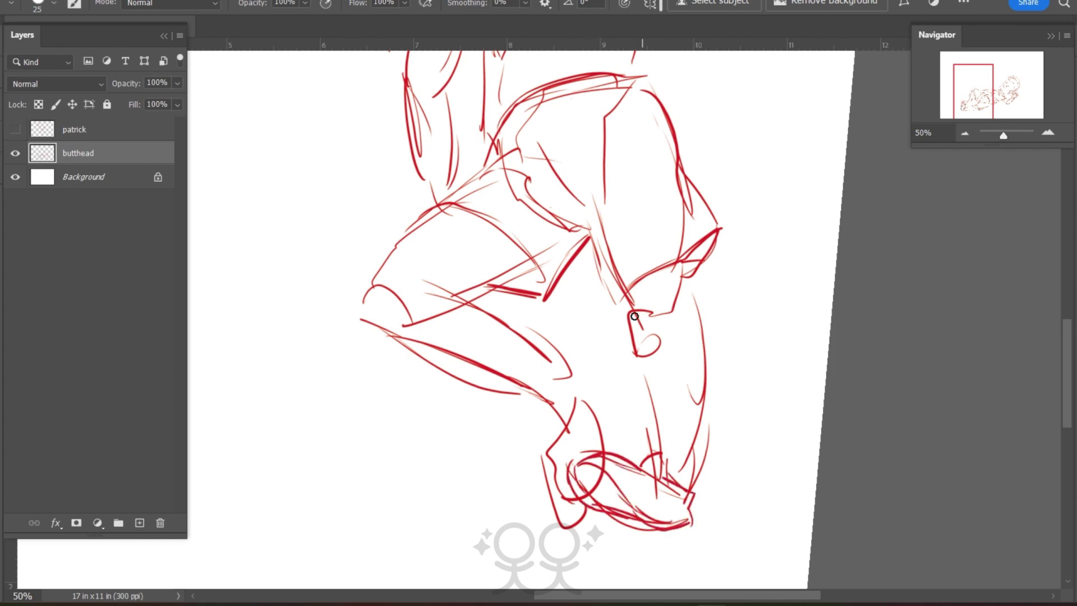
Refine the knee, shin and calf contours of the lower leg and add a sock line above the ankle
drag(629, 296, 651, 359)
drag(681, 268, 687, 422)
drag(687, 422, 692, 499)
drag(686, 418, 685, 497)
drag(686, 399, 690, 488)
drag(701, 358, 691, 432)
drag(643, 355, 658, 449)
mouse_move(680, 306)
mouse_down()
mouse_move(702, 376)
mouse_move(690, 421)
mouse_up()
drag(654, 430, 688, 442)
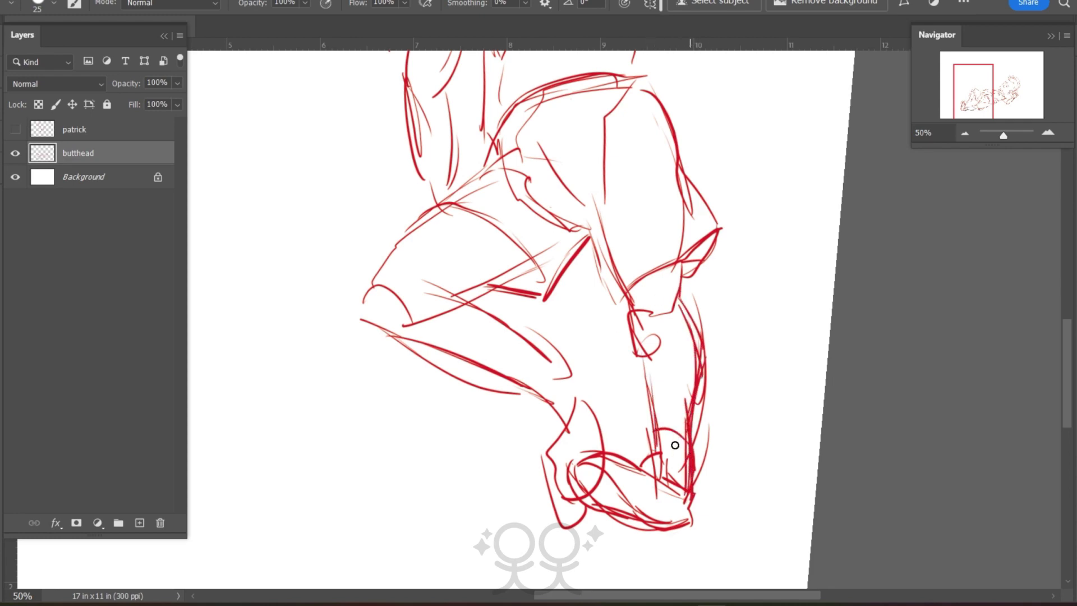
Refine the upper thigh, knee and calf contours of the raised leg
key(r)
drag(269, 438, 387, 194)
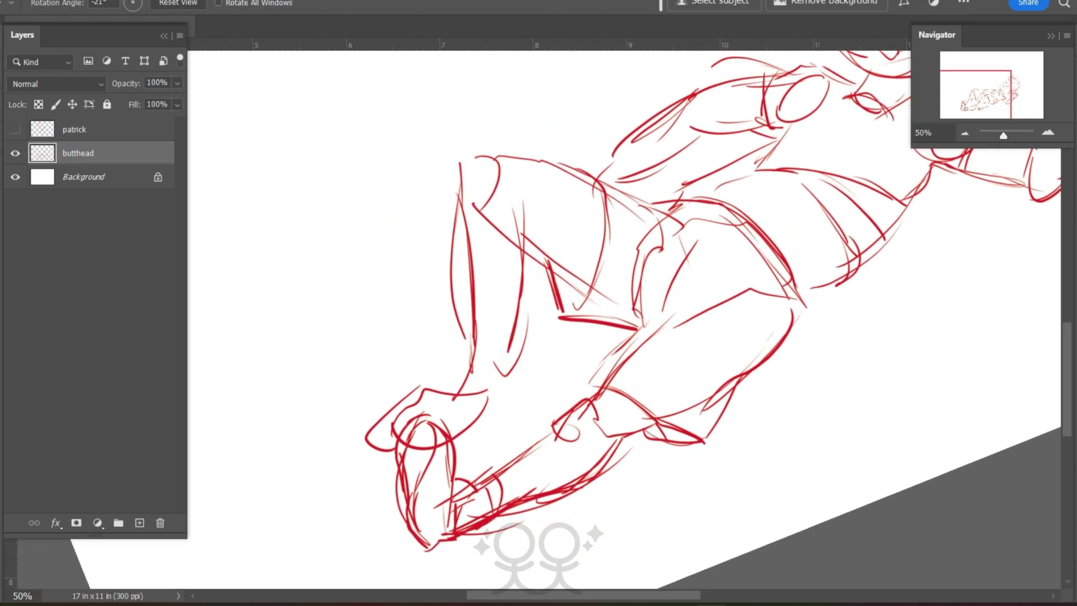
key(b)
drag(596, 187, 498, 160)
mouse_move(468, 167)
mouse_down()
mouse_move(459, 210)
mouse_move(476, 218)
mouse_up()
mouse_move(520, 239)
mouse_down()
mouse_move(519, 299)
mouse_move(495, 364)
mouse_up()
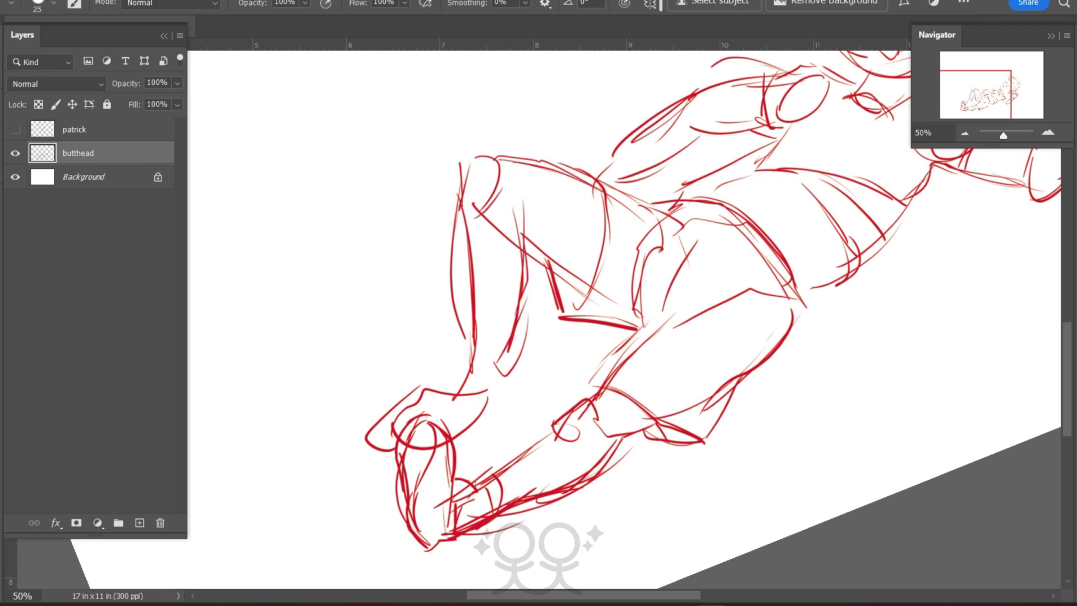
Add the sock and ankle of the raised leg and refine the outline of its shoe
key(r)
drag(310, 421, 301, 322)
key(b)
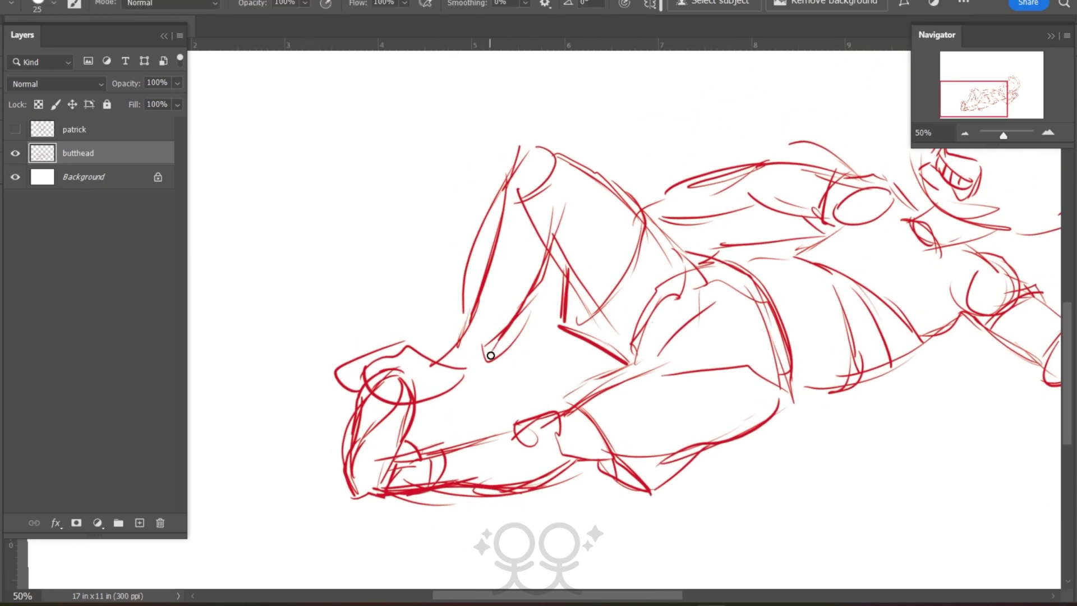
mouse_move(473, 324)
mouse_down()
mouse_move(507, 331)
mouse_move(476, 368)
mouse_move(445, 337)
mouse_move(493, 369)
mouse_move(495, 396)
mouse_up()
drag(416, 404, 483, 394)
drag(379, 368, 419, 352)
drag(379, 397, 457, 400)
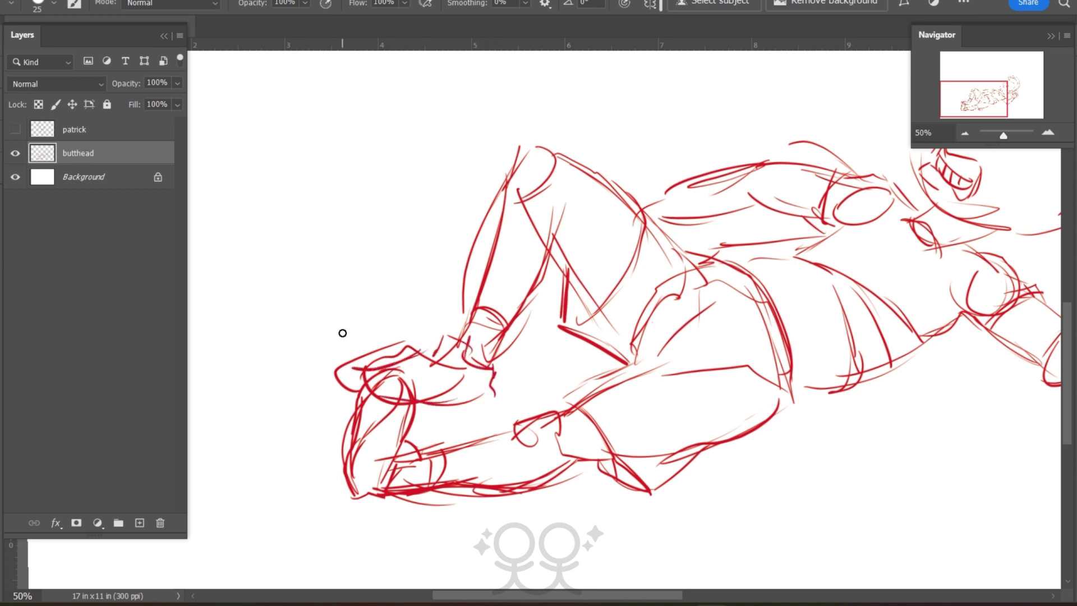
Hide the butthead layer, show and activate patrick, and draw half-closed eyes with brows on Patrick's head
drag(962, 106, 977, 99)
click(15, 153)
click(15, 129)
click(79, 130)
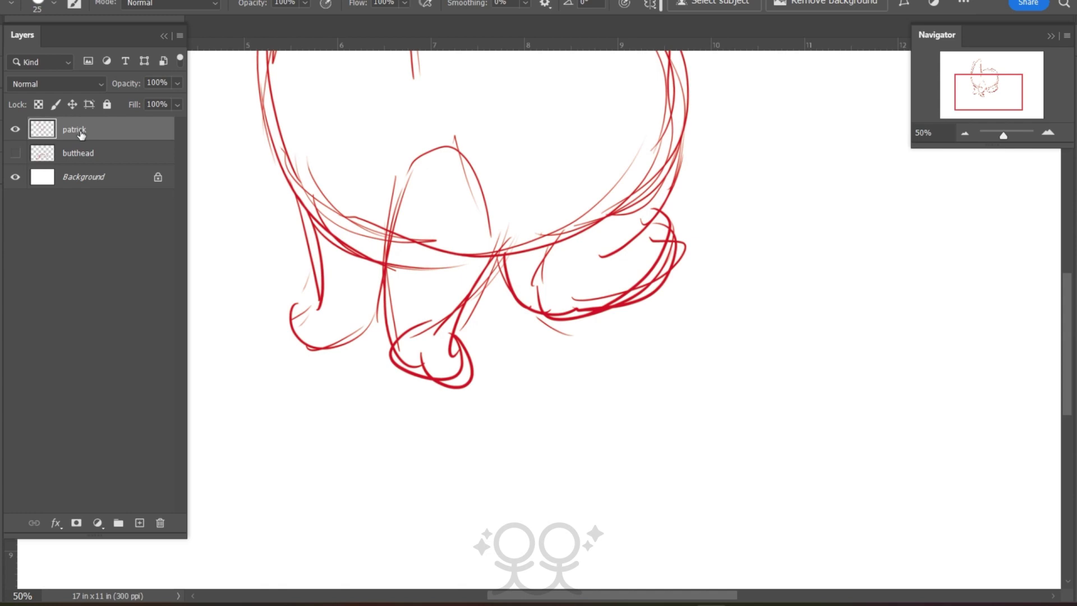
drag(984, 96, 976, 76)
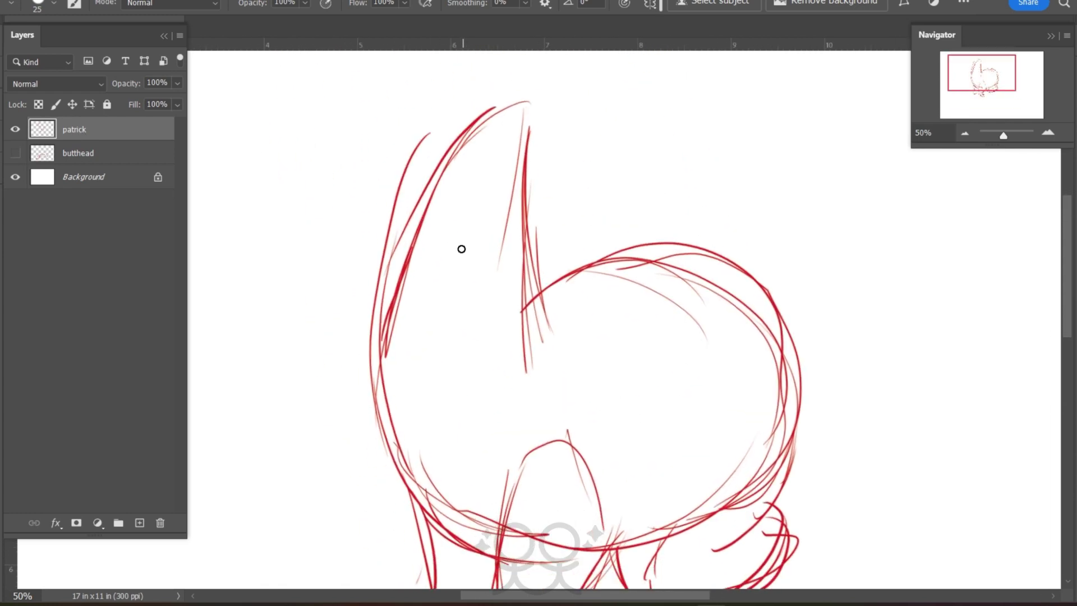
mouse_move(461, 249)
mouse_down()
mouse_move(469, 274)
mouse_move(450, 258)
mouse_move(443, 308)
mouse_move(429, 234)
mouse_move(409, 300)
mouse_move(479, 272)
mouse_move(427, 251)
mouse_move(461, 264)
mouse_move(496, 240)
mouse_up()
Draw Patrick's wide drooping mouth with protruding lips and a cheek curve below the eyes
mouse_move(386, 314)
mouse_down()
mouse_move(361, 344)
mouse_move(478, 351)
mouse_move(461, 387)
mouse_up()
mouse_move(483, 351)
mouse_down()
mouse_move(465, 391)
mouse_move(375, 376)
mouse_up()
mouse_move(424, 349)
mouse_down()
mouse_move(391, 346)
mouse_move(368, 370)
mouse_up()
drag(480, 361, 421, 365)
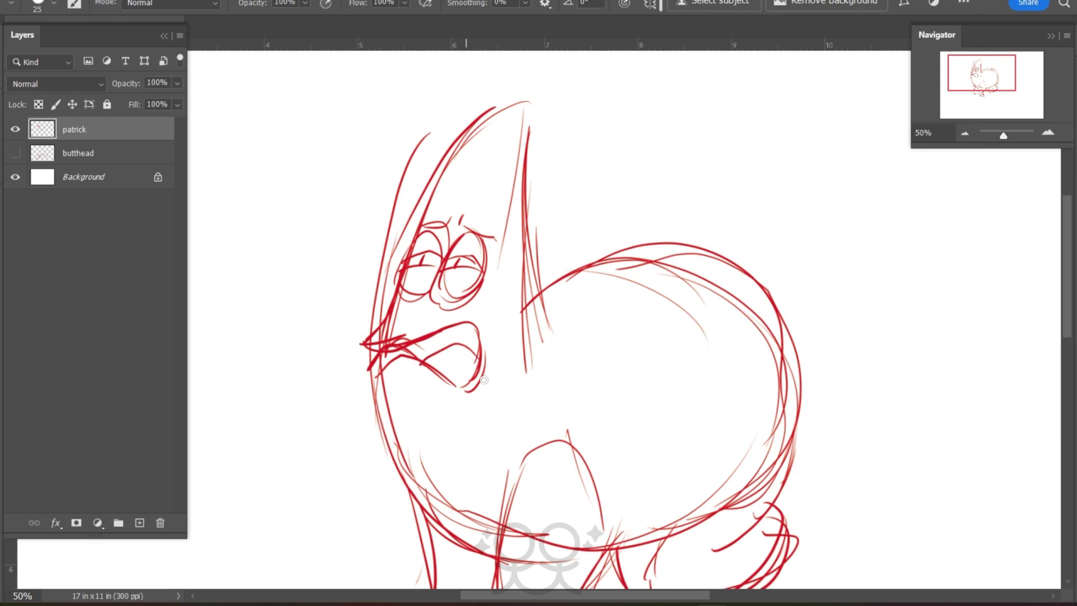
drag(485, 387, 458, 391)
Reinforce Patrick's chin and front belly contour below the mouth
drag(371, 372, 397, 442)
mouse_move(392, 402)
mouse_down()
mouse_move(376, 374)
mouse_move(403, 412)
mouse_up()
drag(394, 411, 405, 489)
drag(433, 522, 452, 536)
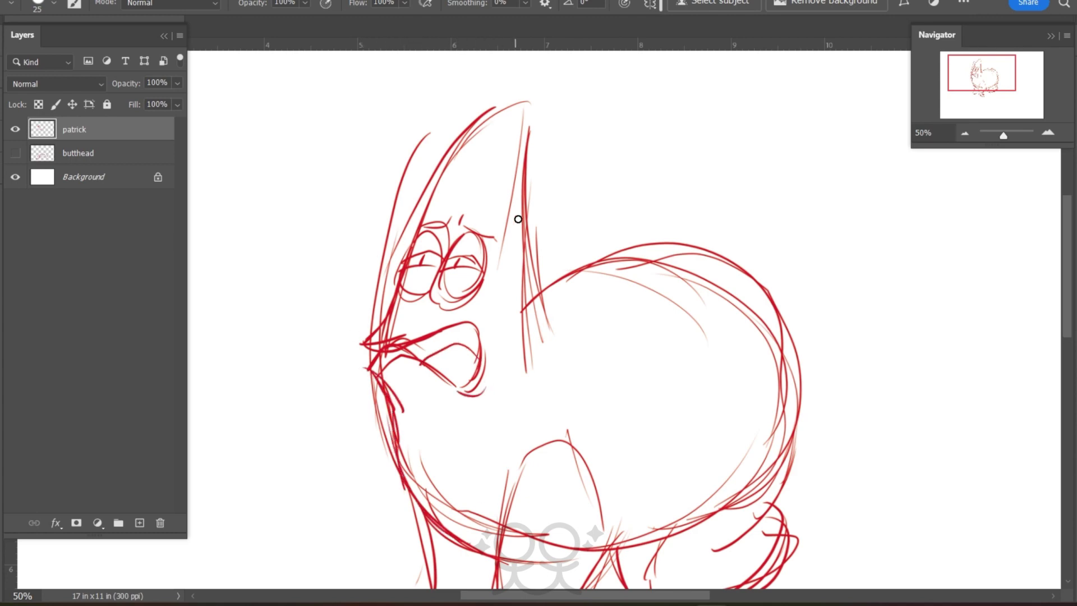
Draw a flopped-over rounded tip on Patrick's pointed head and reinforce the drooping corner of his mouth
mouse_move(522, 177)
mouse_down()
mouse_move(449, 109)
mouse_move(473, 111)
mouse_move(385, 186)
mouse_move(451, 183)
mouse_up()
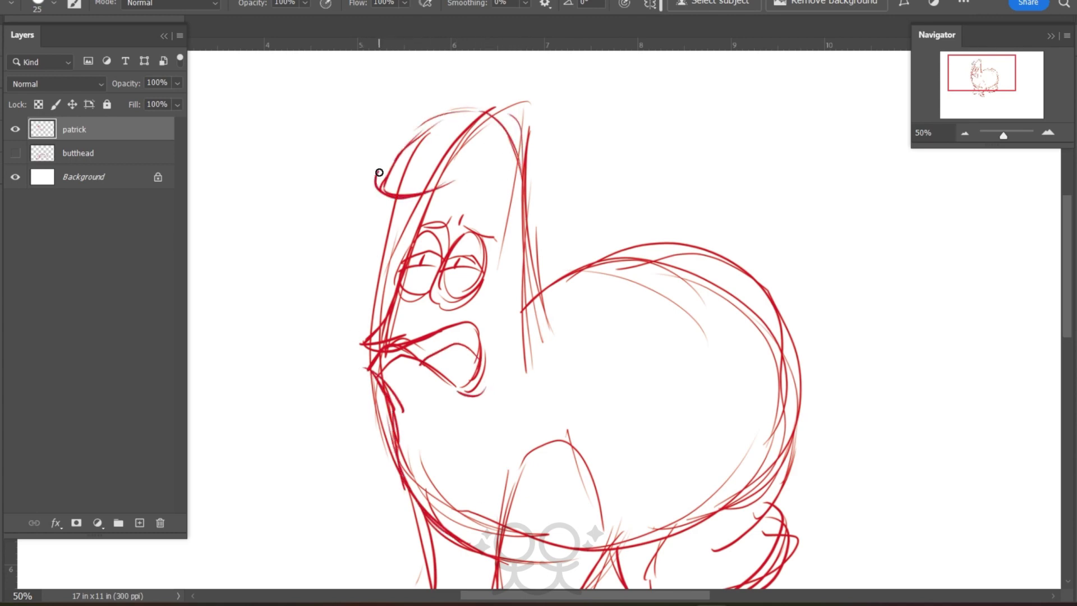
drag(378, 173, 429, 196)
mouse_move(377, 188)
mouse_down()
mouse_move(466, 113)
mouse_move(520, 220)
mouse_up()
click(1066, 373)
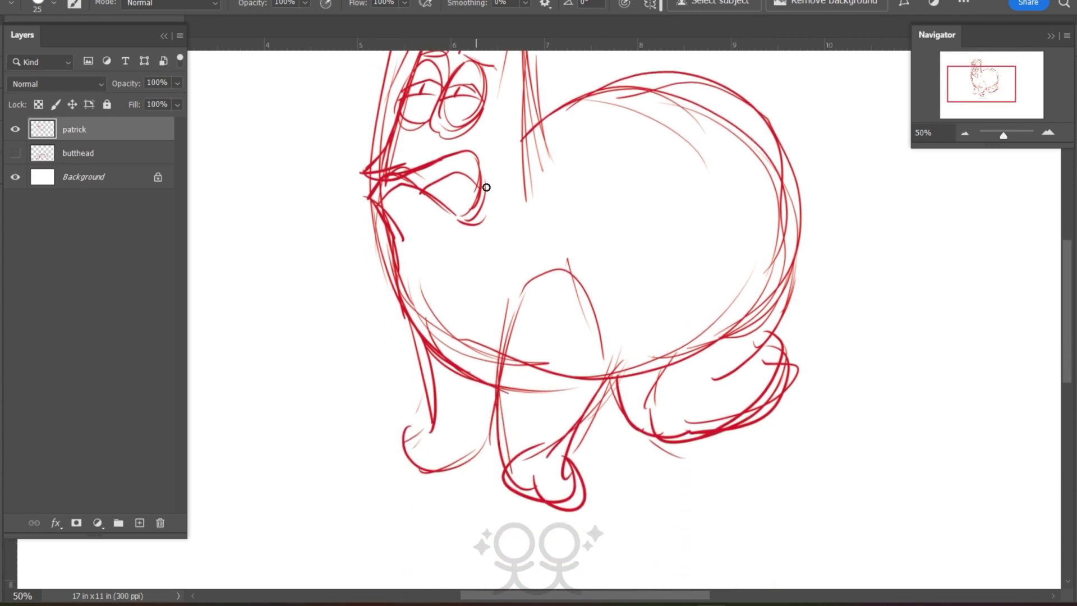
drag(487, 187, 472, 227)
Add a curved inner contour across Patrick's round rear body and reinforce its outer back edge
drag(673, 360, 705, 320)
drag(685, 350, 722, 275)
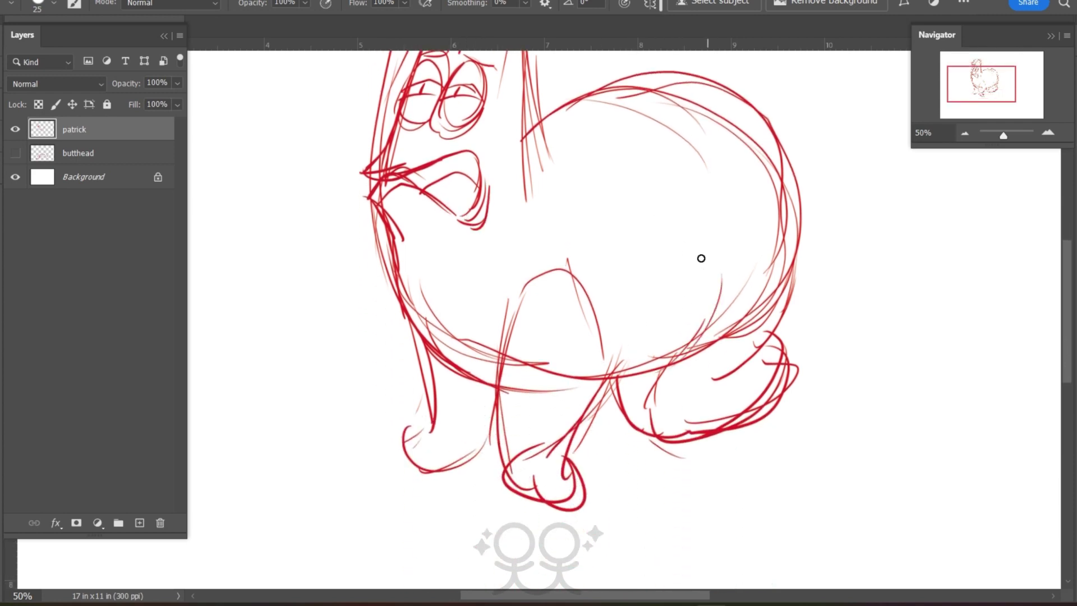
drag(713, 318, 708, 161)
mouse_move(606, 96)
mouse_down()
mouse_move(721, 311)
mouse_move(707, 145)
mouse_up()
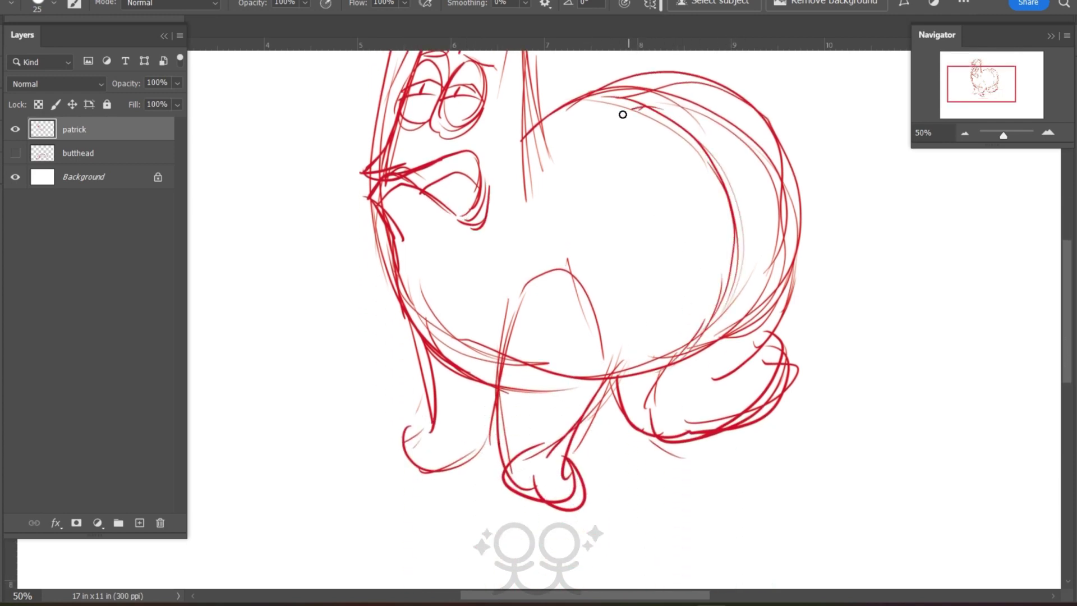
mouse_move(623, 114)
mouse_down()
mouse_move(662, 84)
mouse_move(791, 197)
mouse_up()
drag(722, 113, 709, 342)
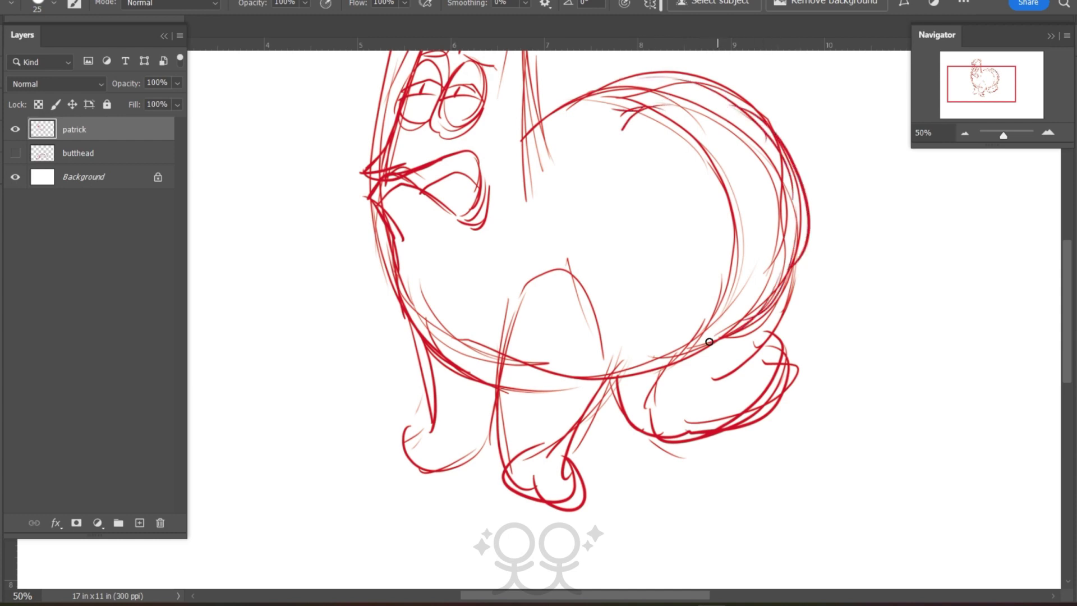
drag(736, 256, 722, 311)
drag(665, 364, 718, 320)
drag(785, 289, 747, 354)
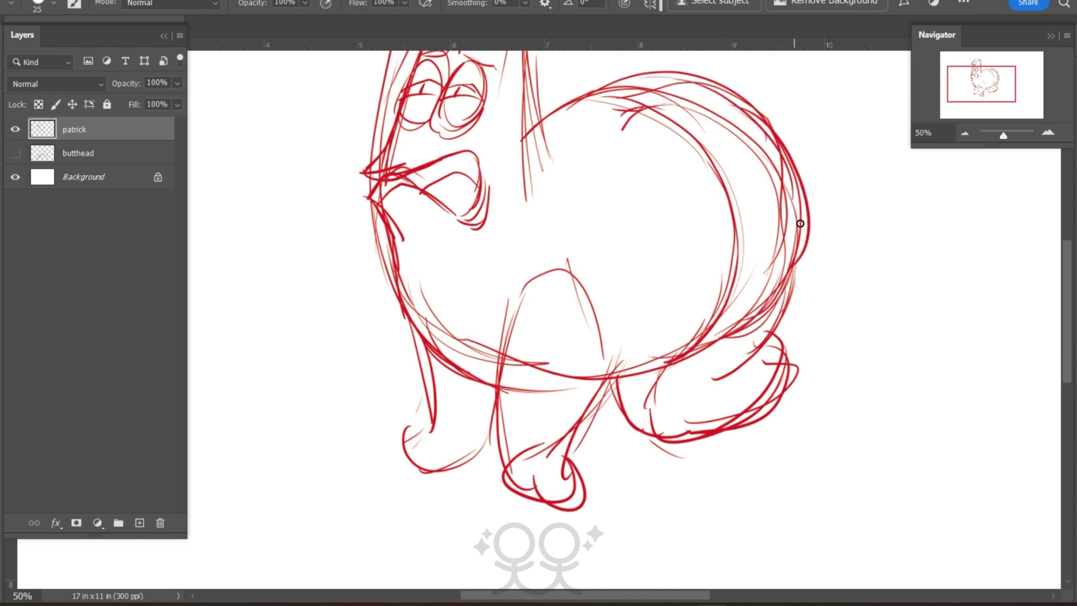
mouse_move(800, 223)
mouse_down()
mouse_move(749, 355)
mouse_move(695, 438)
mouse_up()
Add inner contour strokes to Patrick's rear foot below the body
mouse_move(721, 378)
mouse_down()
mouse_move(682, 385)
mouse_move(694, 394)
mouse_up()
drag(724, 381, 685, 438)
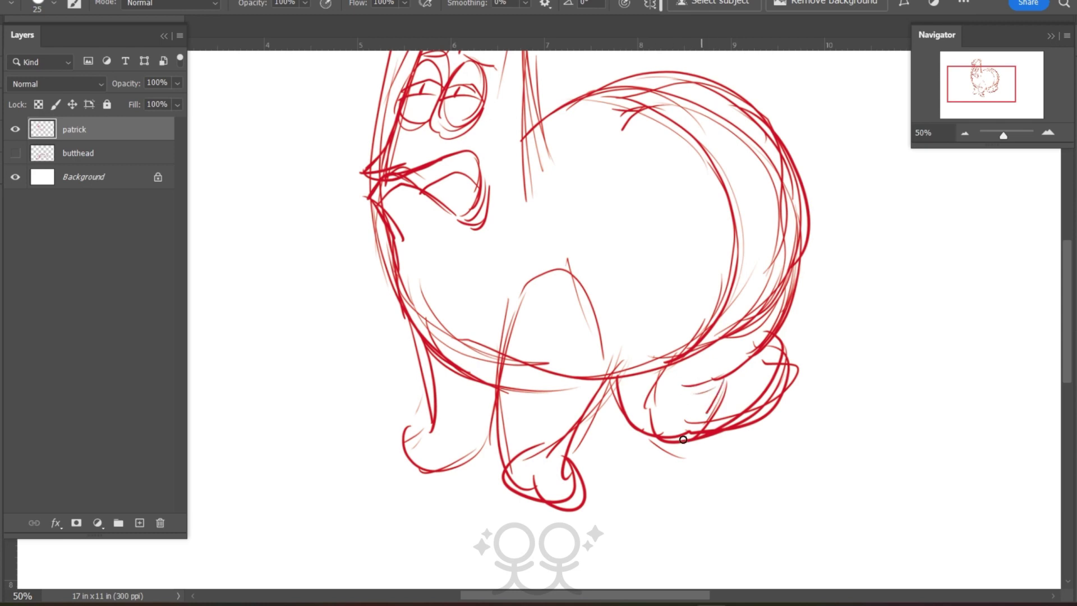
drag(701, 394, 678, 425)
drag(754, 355, 779, 402)
Show the butthead layer again and group it with patrick in a group named sketch
drag(968, 101, 969, 90)
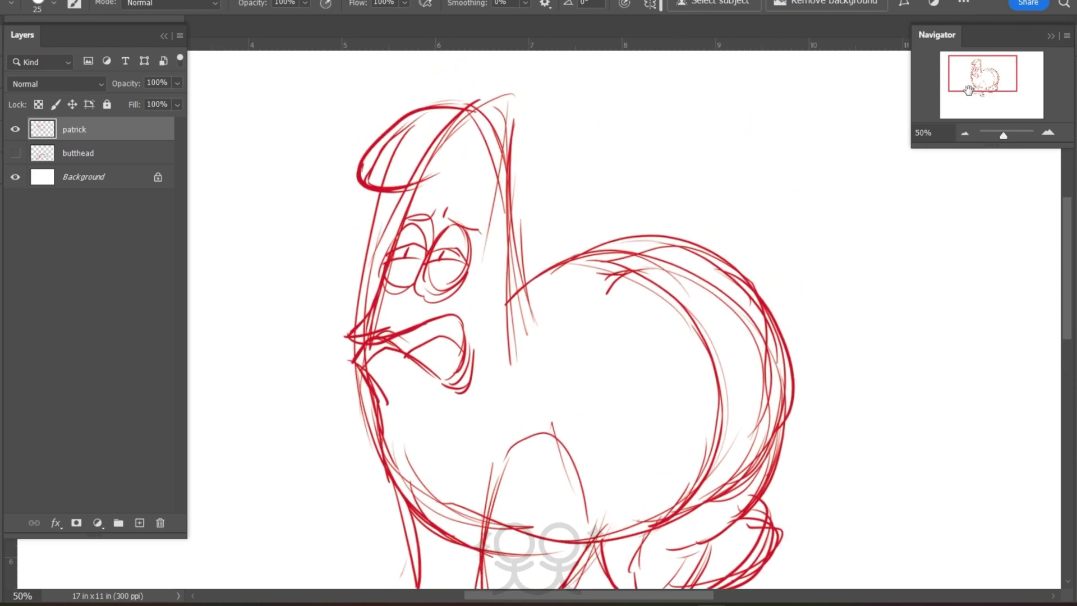
click(16, 152)
click(964, 134)
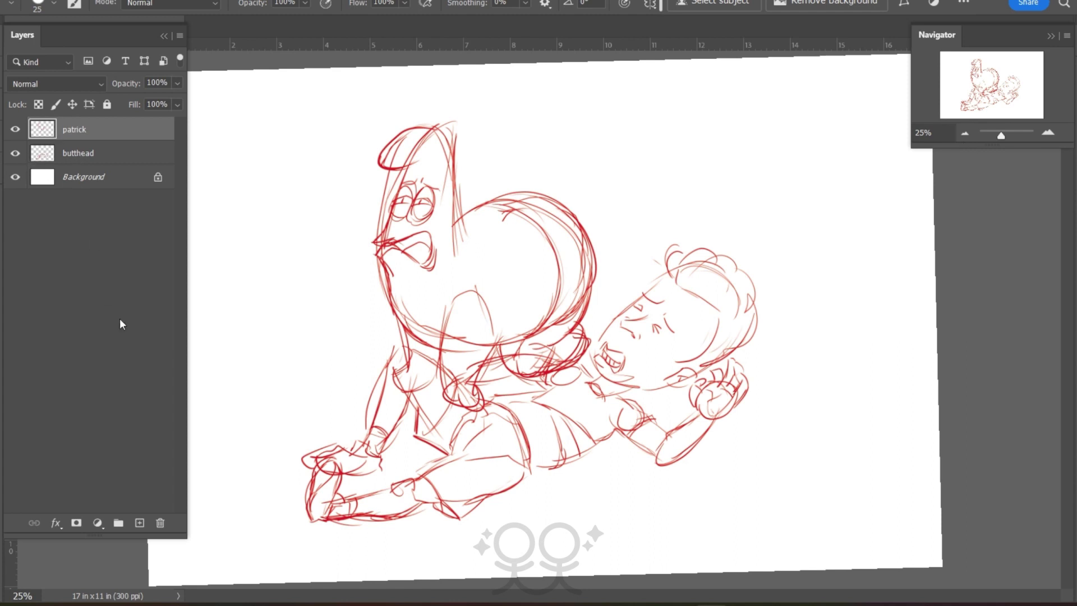
shift+click(120, 155)
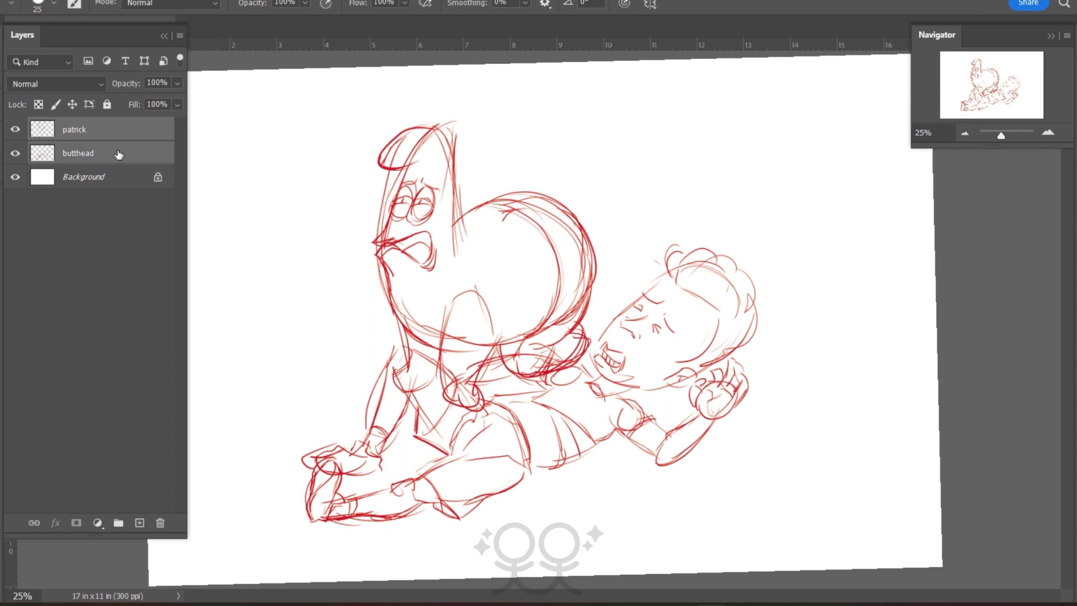
key(ctrl+g)
double_click(76, 127)
text(sketch)
key(Return)
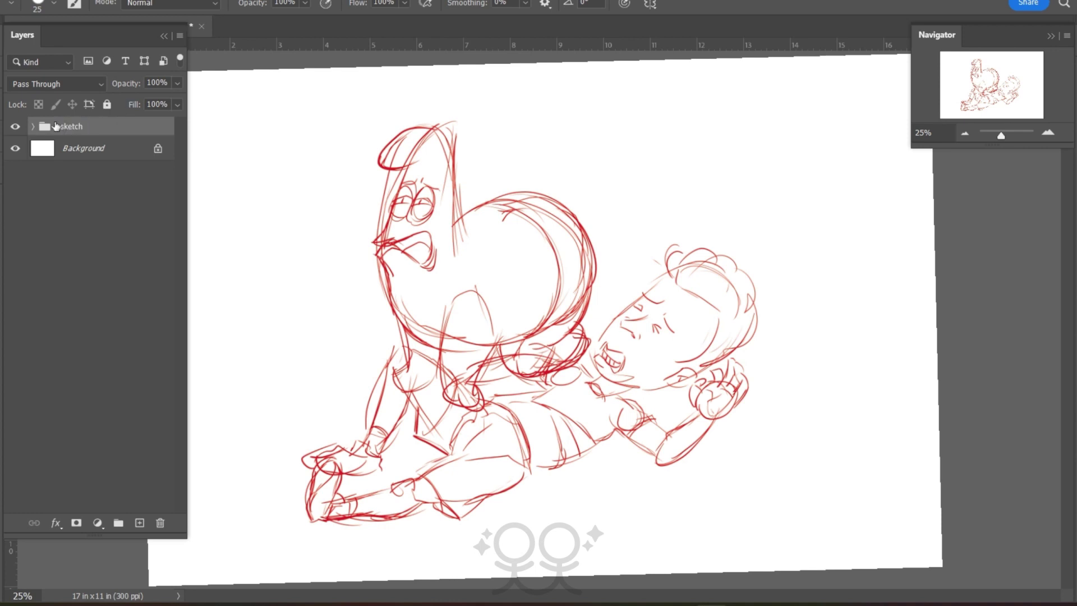
Fade the sketch group and add a new layer named butthead above it
click(139, 523)
double_click(74, 128)
text(butthead)
key(Return)
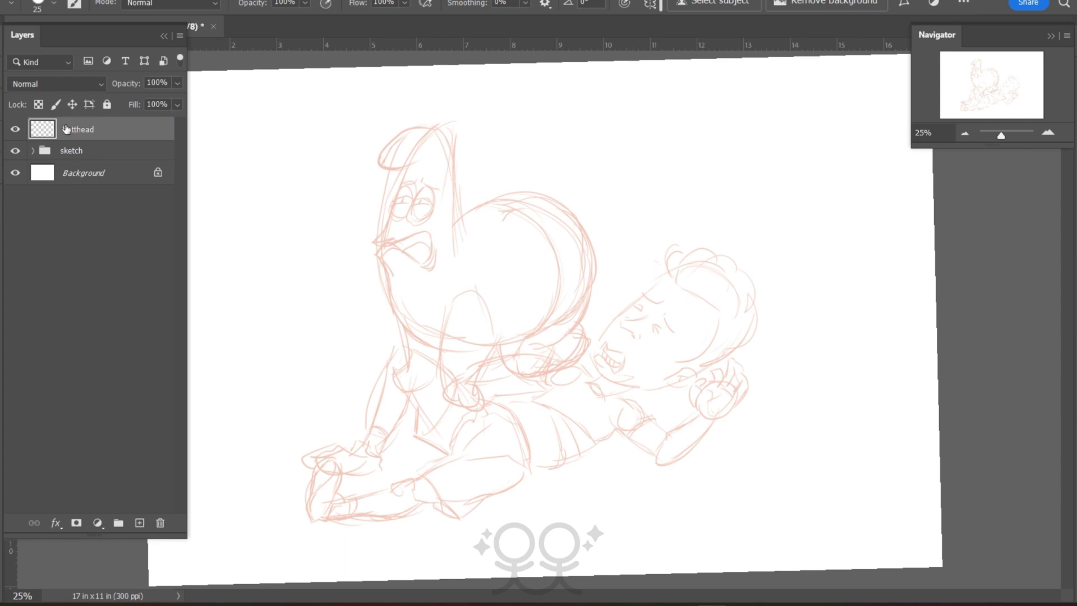
Set up a black brush of size 20 and hide the patrick layer inside the sketch group
click(108, 500)
click(460, 294)
click(33, 150)
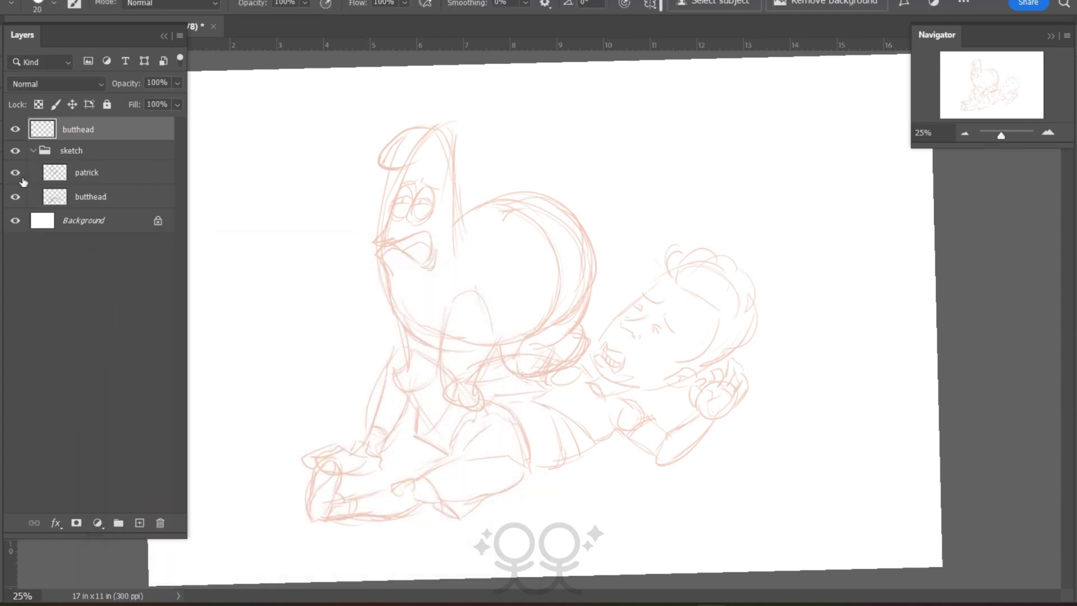
click(16, 173)
key(F7)
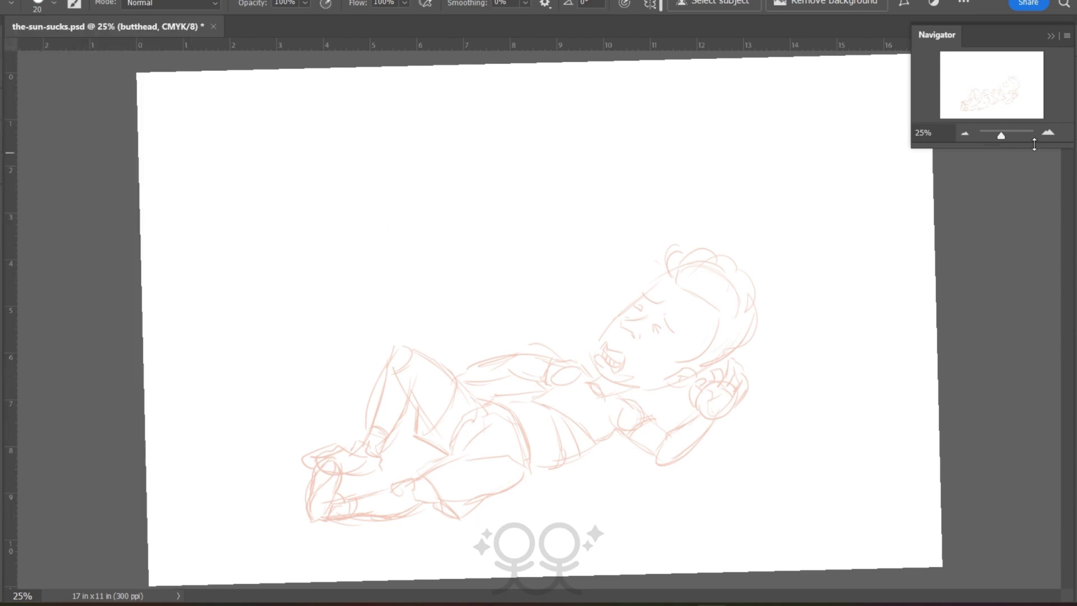
Ink Butthead's nose and nostrils in black over the faded sketch with a size 15 brush
key(r)
drag(390, 308, 395, 440)
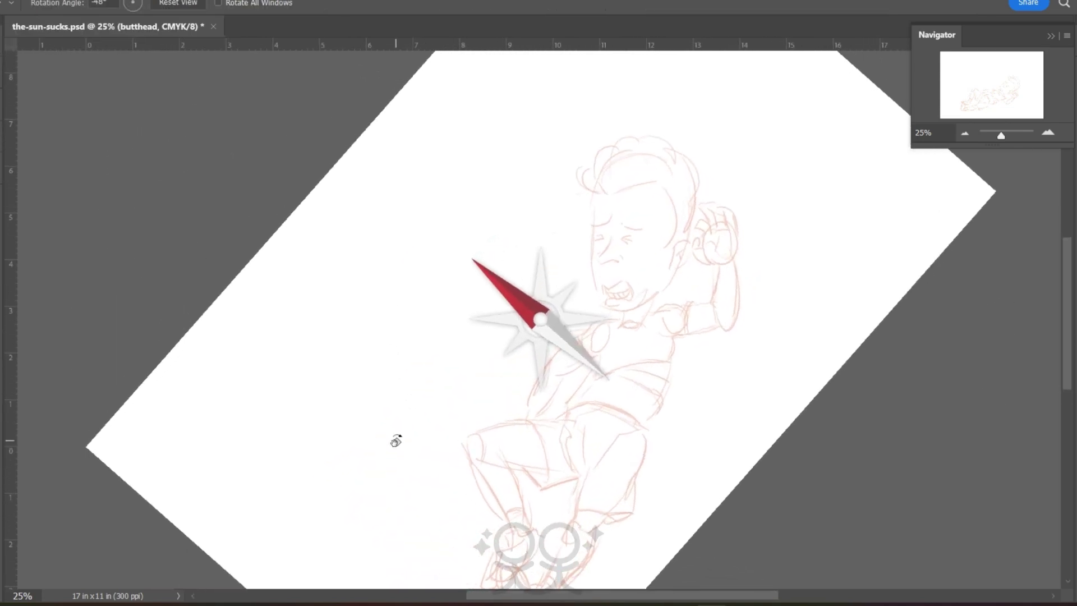
click(1048, 133)
click(1048, 133)
click(1048, 133)
click(1048, 133)
drag(990, 86, 1005, 85)
key(b)
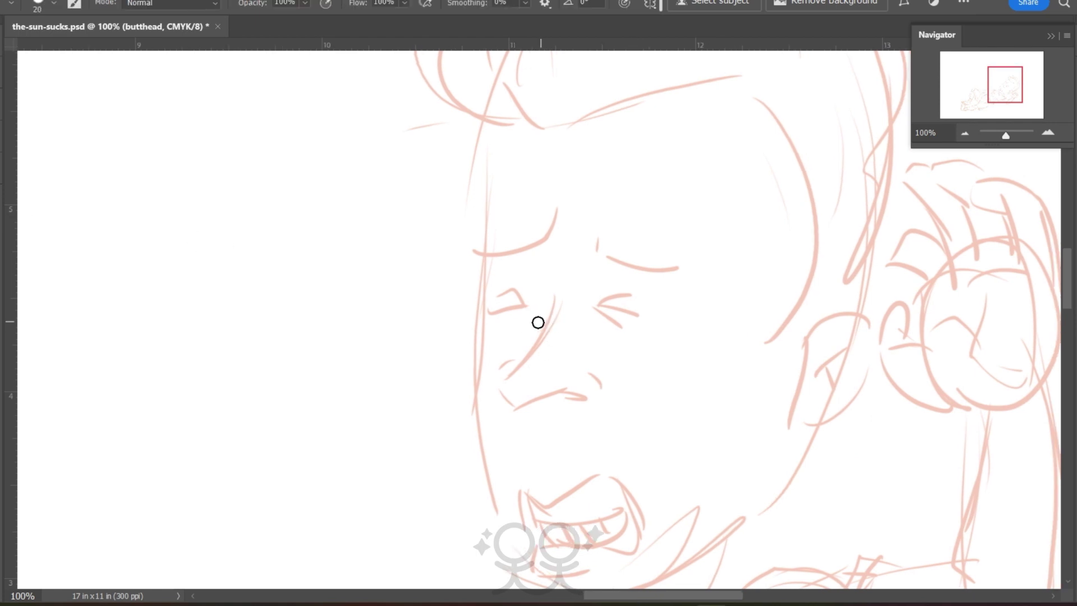
mouse_move(550, 306)
mouse_down()
mouse_move(505, 380)
mouse_move(511, 405)
mouse_move(568, 389)
mouse_up()
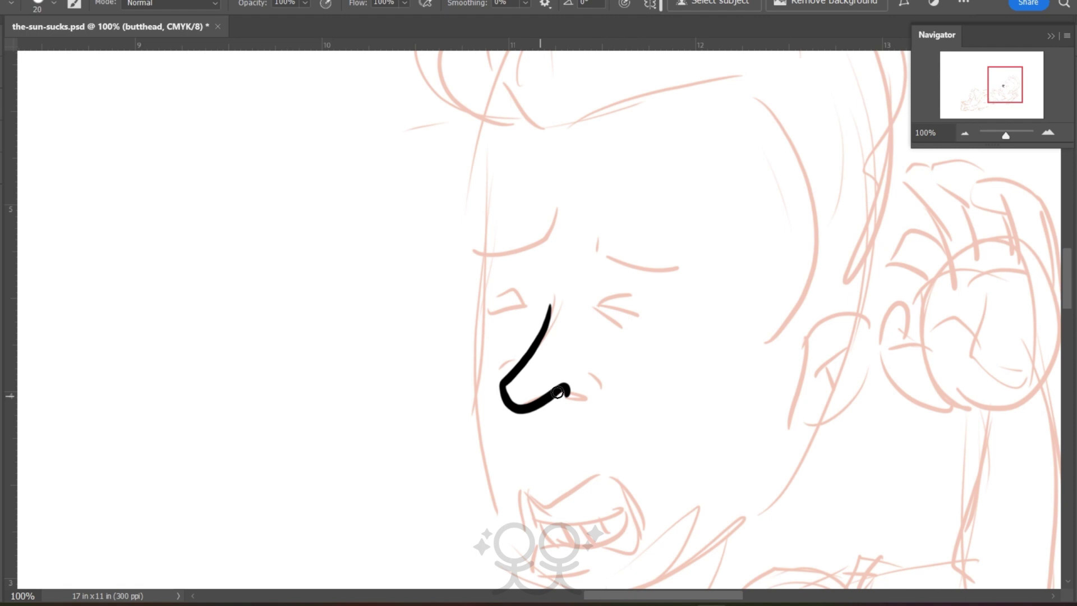
key(ctrl+z)
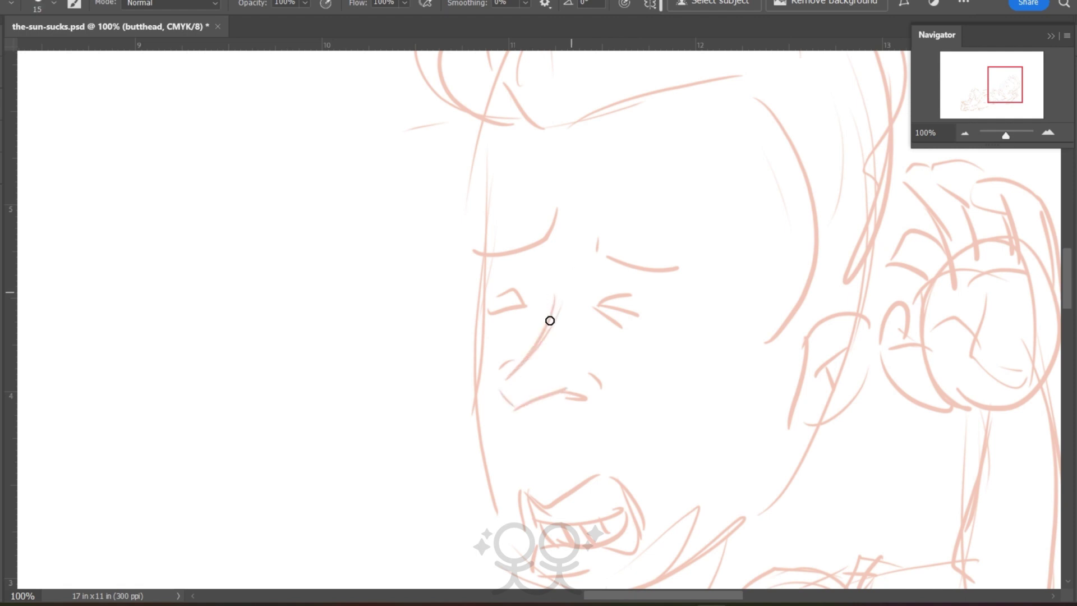
mouse_move(554, 300)
mouse_down()
mouse_move(505, 374)
mouse_move(527, 405)
mouse_move(573, 400)
mouse_up()
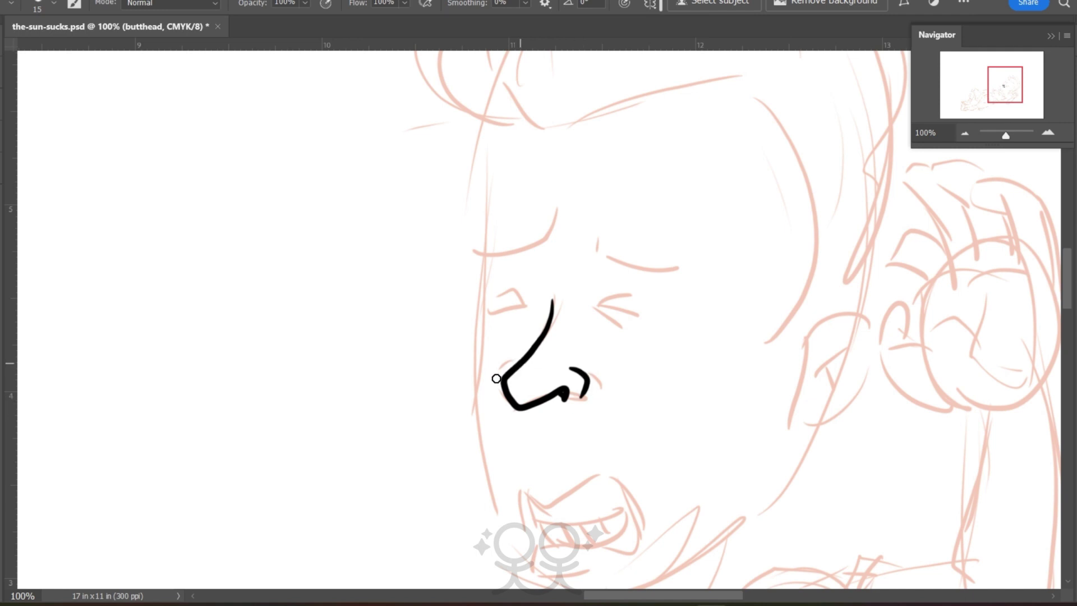
drag(497, 379, 505, 368)
Ink both eyes with lids and under-eye lines, plus the two worried eyebrows
drag(637, 313, 600, 306)
mouse_move(633, 303)
mouse_down()
mouse_move(601, 307)
mouse_move(604, 296)
mouse_move(594, 311)
mouse_move(633, 330)
mouse_move(606, 335)
mouse_up()
key(ctrl+z)
mouse_move(528, 304)
mouse_down()
mouse_move(508, 289)
mouse_move(487, 314)
mouse_move(519, 316)
mouse_move(497, 299)
mouse_up()
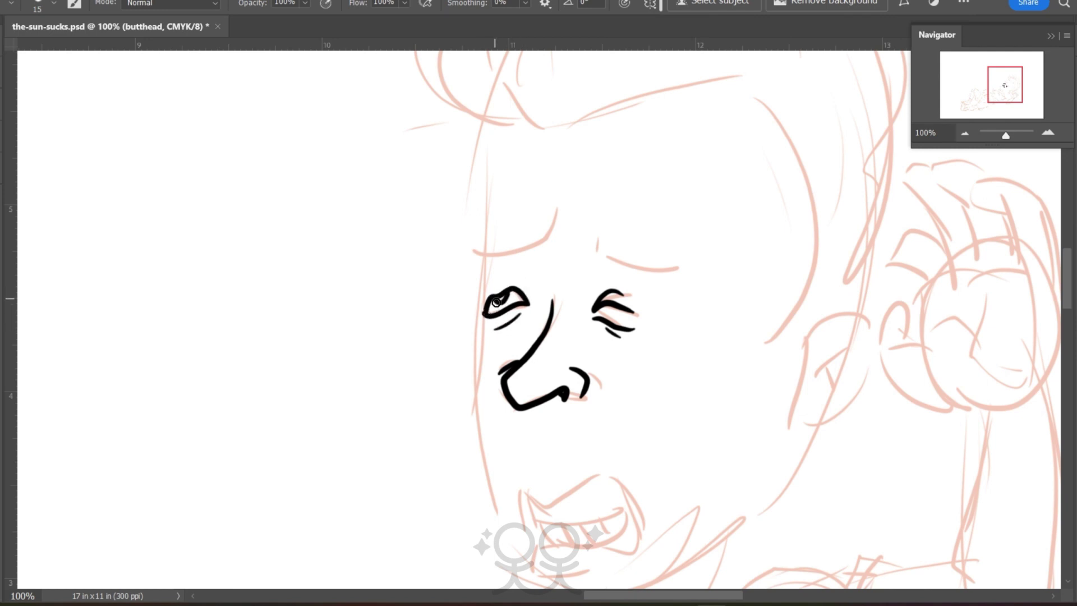
mouse_move(591, 240)
mouse_down()
mouse_move(595, 259)
mouse_move(640, 264)
mouse_move(688, 295)
mouse_up()
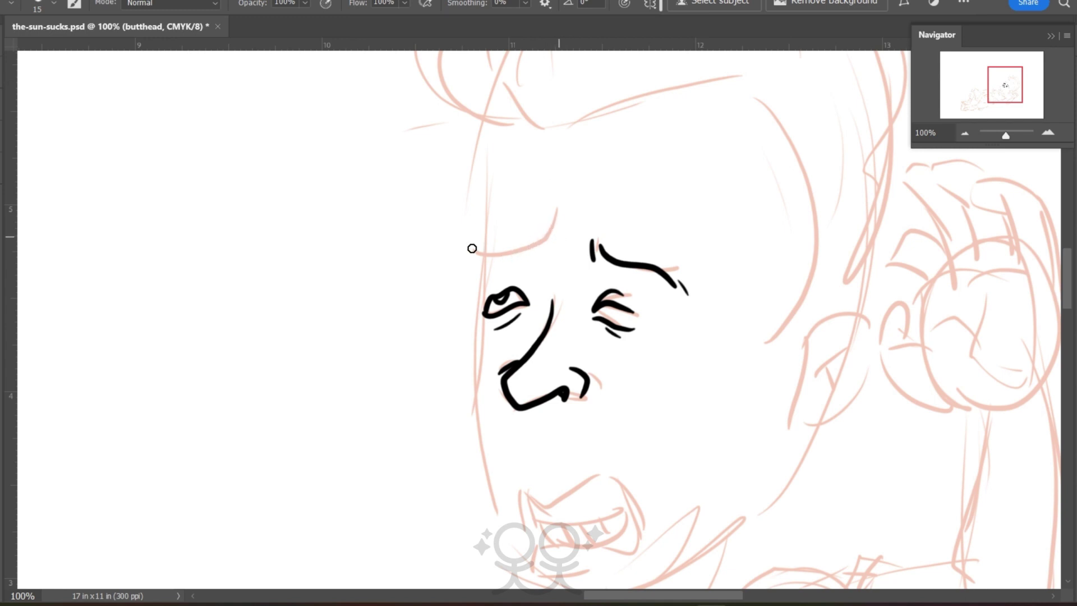
drag(477, 255, 548, 222)
Ink the curled forelock, the upswept strands at the hairline and the fringe locks falling over the forehead
mouse_move(626, 206)
ctrl+mouse_down()
mouse_move(551, 229)
mouse_move(93, 60)
mouse_move(798, 214)
mouse_move(800, 205)
ctrl+mouse_up()
drag(1008, 86, 1019, 93)
scroll(1054, 252, down, 5)
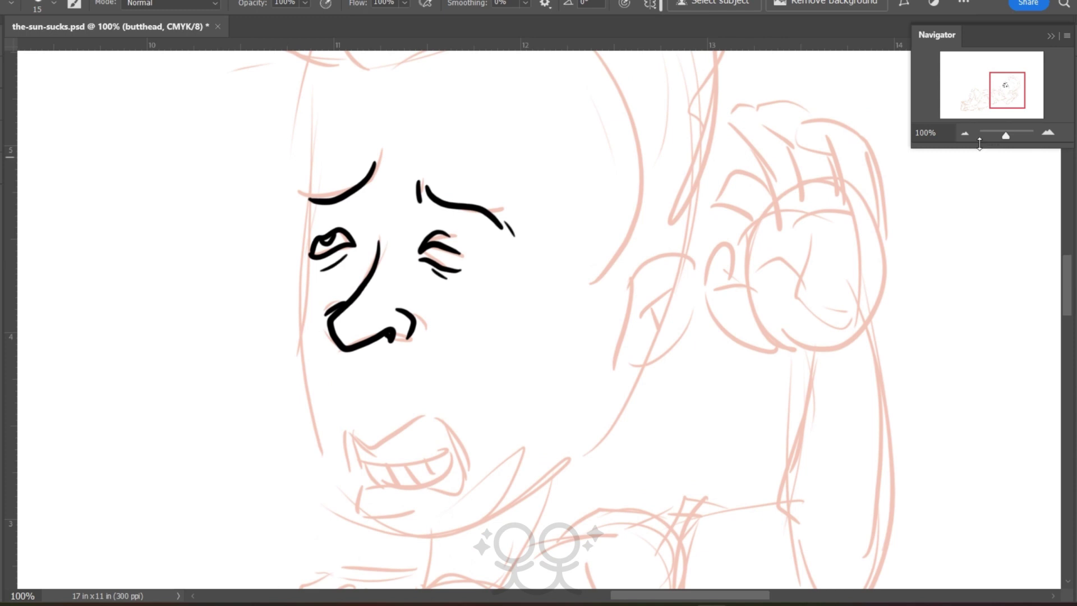
key(ctrl+minus)
scroll(415, 203, up, 3)
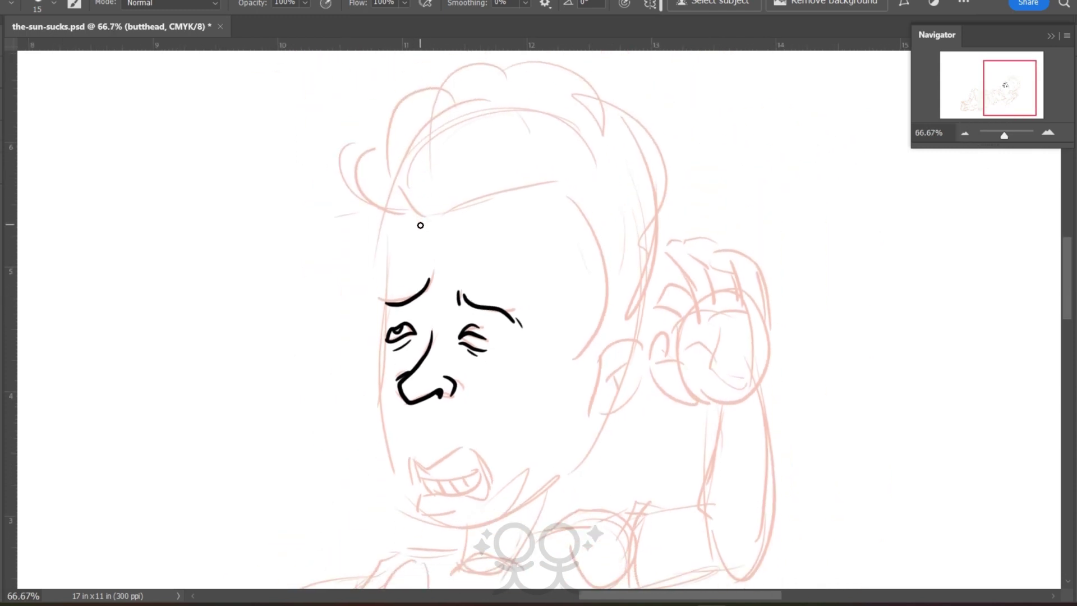
mouse_move(420, 224)
mouse_down()
mouse_move(402, 199)
mouse_move(411, 217)
mouse_move(361, 202)
mouse_move(343, 155)
mouse_move(373, 154)
mouse_move(356, 175)
mouse_move(388, 208)
mouse_move(439, 208)
mouse_move(468, 100)
mouse_move(498, 91)
mouse_move(447, 212)
mouse_move(522, 114)
mouse_up()
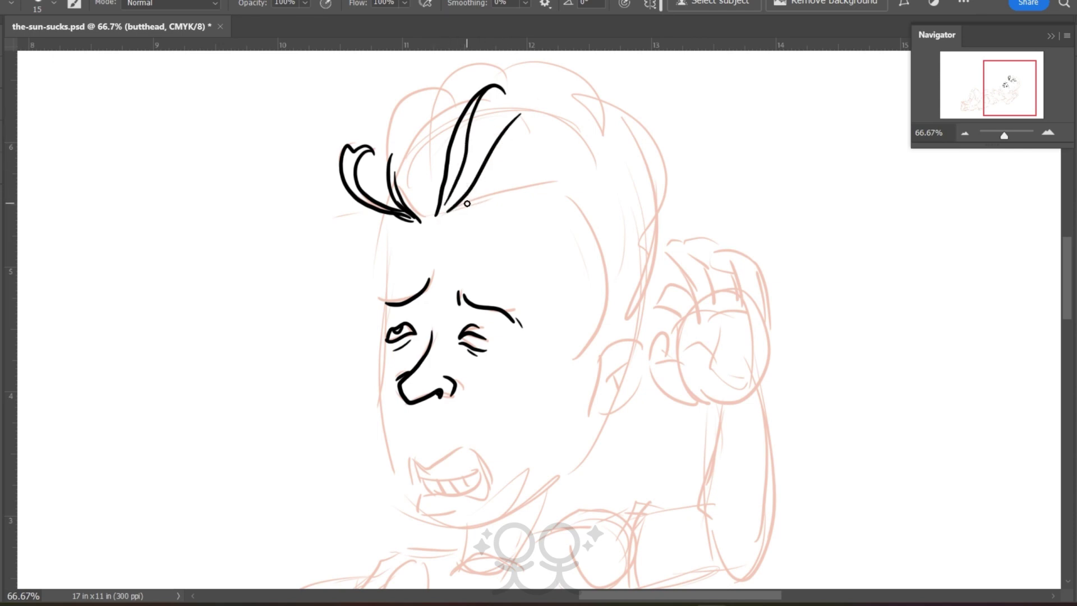
mouse_move(452, 209)
mouse_down()
mouse_move(499, 134)
mouse_move(504, 197)
mouse_move(523, 242)
mouse_up()
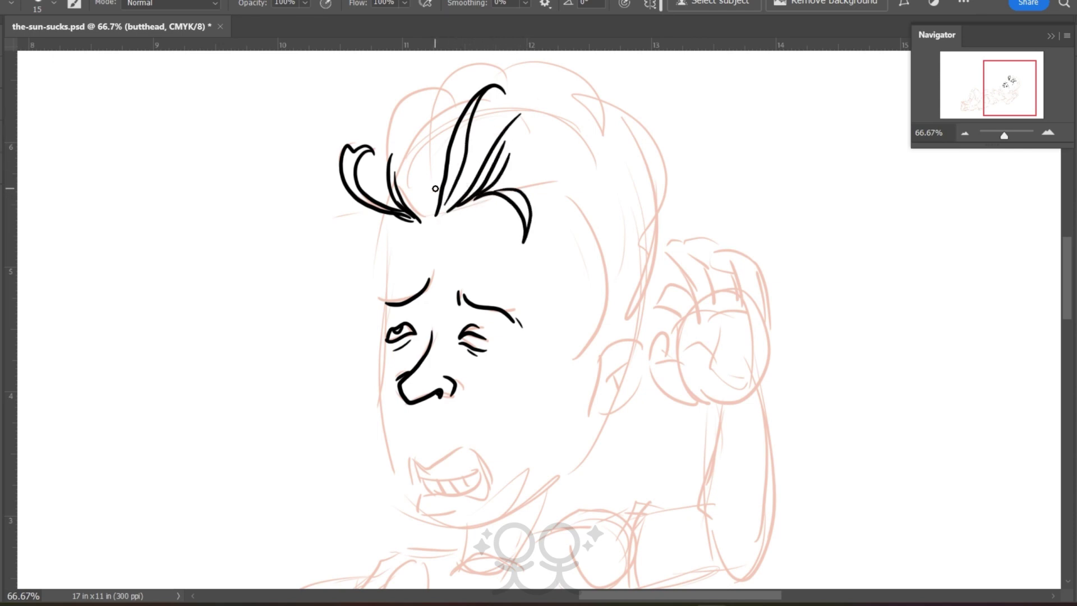
mouse_move(517, 186)
mouse_down()
mouse_move(539, 205)
mouse_move(515, 186)
mouse_up()
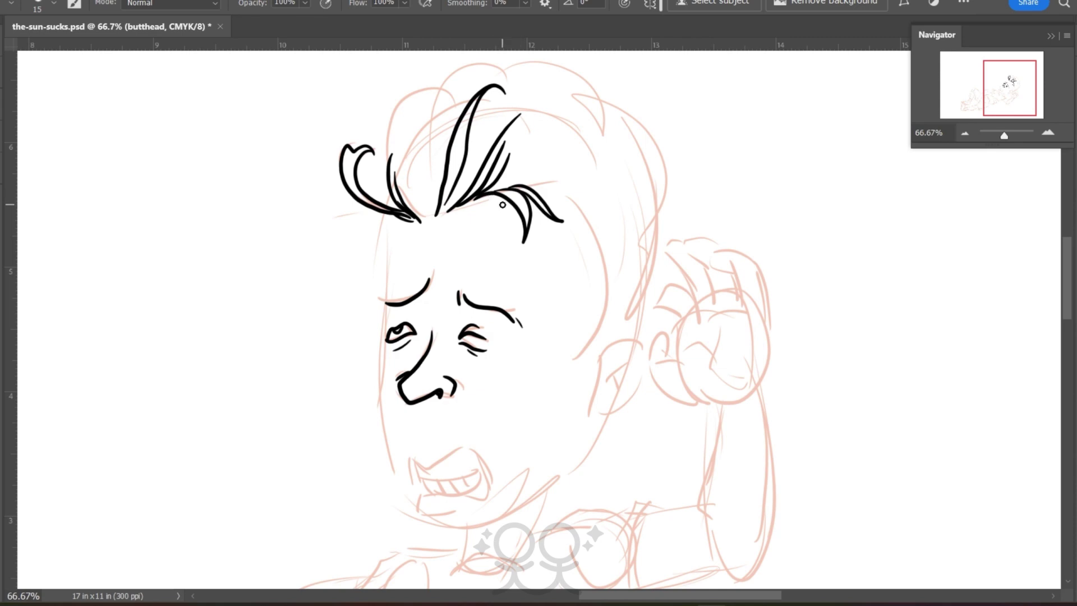
Ink the ear and the swept-back locks along the side of the hair
mouse_move(600, 359)
mouse_down()
mouse_move(617, 341)
mouse_move(625, 374)
mouse_move(607, 407)
mouse_move(602, 381)
mouse_up()
drag(401, 225, 386, 156)
drag(530, 187, 639, 174)
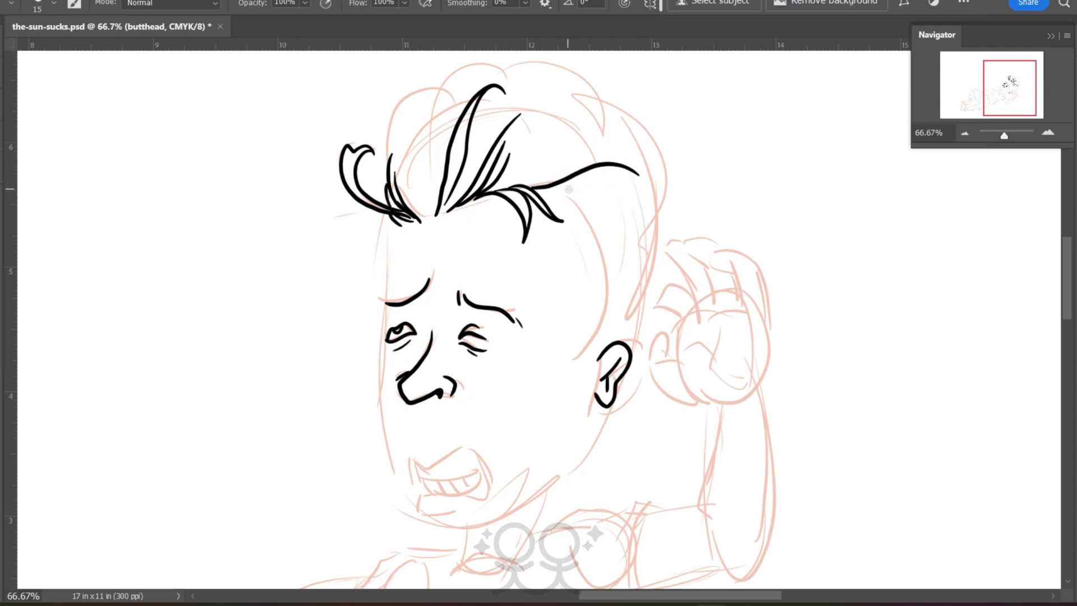
drag(572, 188, 651, 223)
drag(599, 192, 647, 219)
mouse_move(578, 206)
mouse_down()
mouse_move(634, 245)
mouse_move(659, 233)
mouse_up()
mouse_move(659, 234)
mouse_down()
mouse_move(630, 251)
mouse_move(607, 227)
mouse_move(633, 290)
mouse_up()
drag(591, 239, 635, 306)
drag(598, 259, 640, 314)
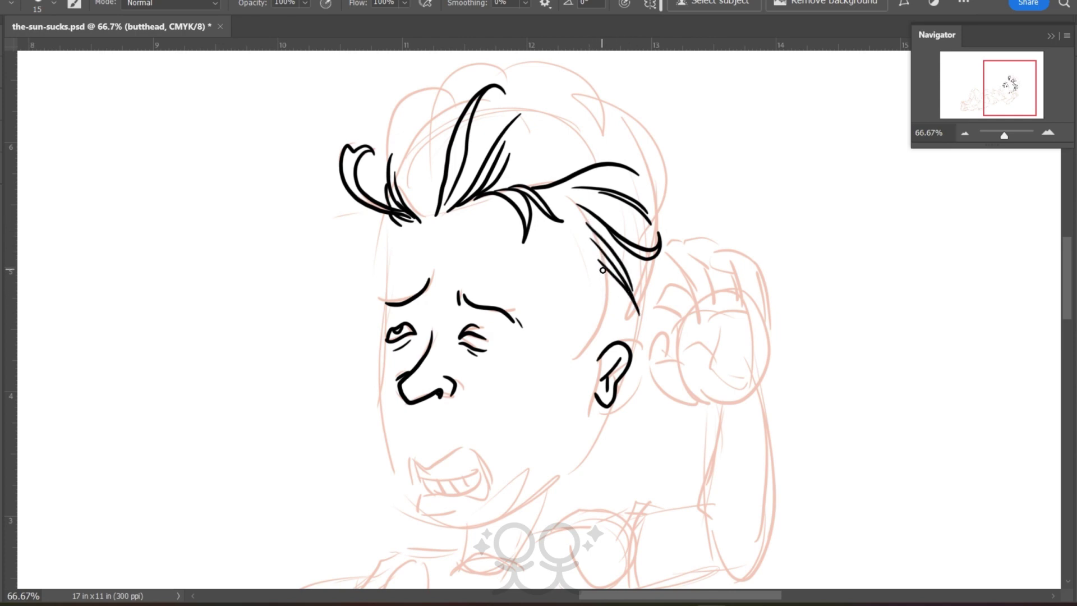
Ink the jagged sideburn in front of the ear
drag(606, 268, 573, 371)
mouse_move(573, 371)
mouse_down()
mouse_move(600, 334)
mouse_move(581, 361)
mouse_up()
mouse_move(607, 318)
mouse_down()
mouse_move(580, 376)
mouse_move(593, 373)
mouse_up()
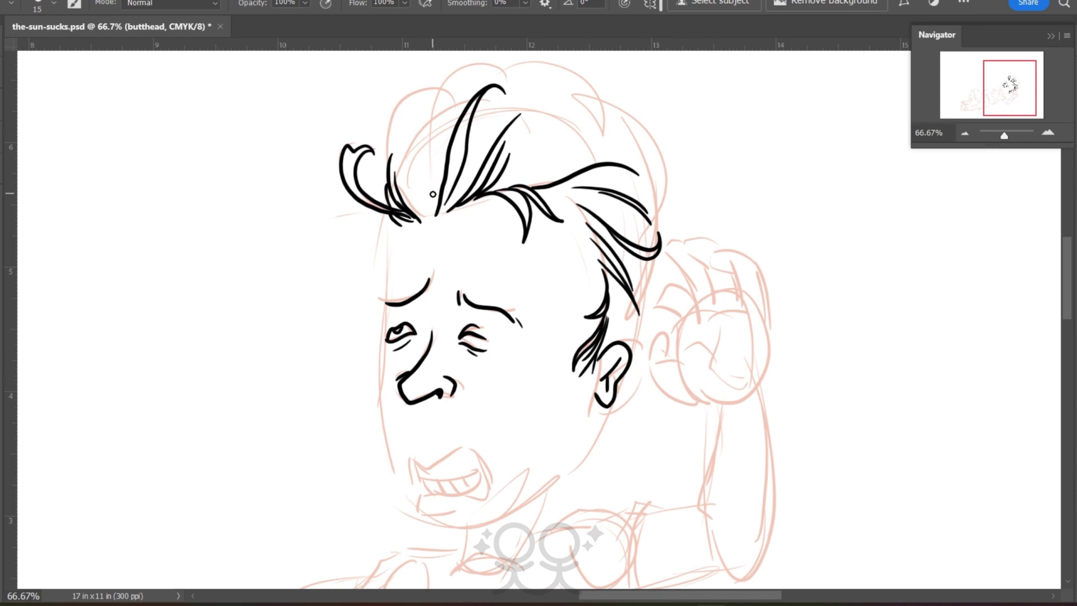
Ink the tall upswept strands forming the front and crown of the pompadour
mouse_move(433, 195)
mouse_down()
mouse_move(474, 67)
mouse_move(543, 72)
mouse_up()
mouse_move(479, 162)
mouse_down()
mouse_move(505, 111)
mouse_move(561, 72)
mouse_up()
drag(500, 123, 584, 93)
drag(524, 140, 628, 122)
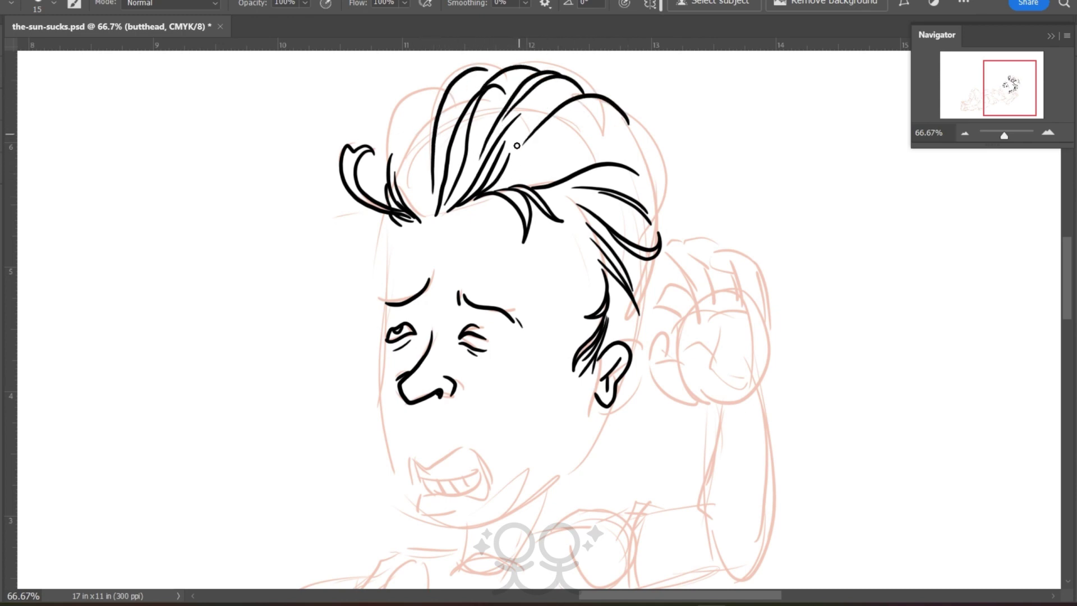
drag(573, 91, 537, 119)
drag(494, 72, 453, 127)
mouse_move(446, 85)
mouse_down()
mouse_move(419, 111)
mouse_move(426, 205)
mouse_move(409, 196)
mouse_up()
drag(402, 154, 432, 215)
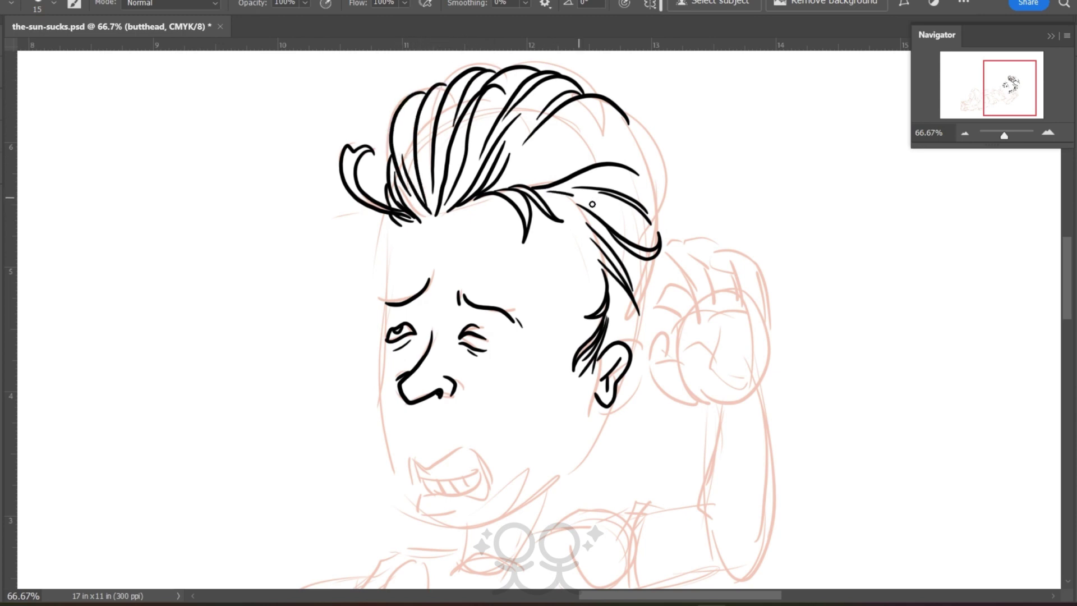
Ink the flicked tips and layered strands at the back of the hair, filling the gaps between the side locks
mouse_move(566, 136)
mouse_down()
mouse_move(641, 128)
mouse_move(673, 142)
mouse_move(602, 130)
mouse_move(649, 109)
mouse_up()
drag(650, 110, 651, 133)
mouse_move(558, 139)
mouse_down()
mouse_move(590, 135)
mouse_move(654, 185)
mouse_up()
mouse_move(586, 136)
mouse_down()
mouse_move(655, 185)
mouse_move(657, 220)
mouse_up()
drag(603, 174, 662, 240)
drag(592, 194, 650, 247)
drag(629, 134, 666, 195)
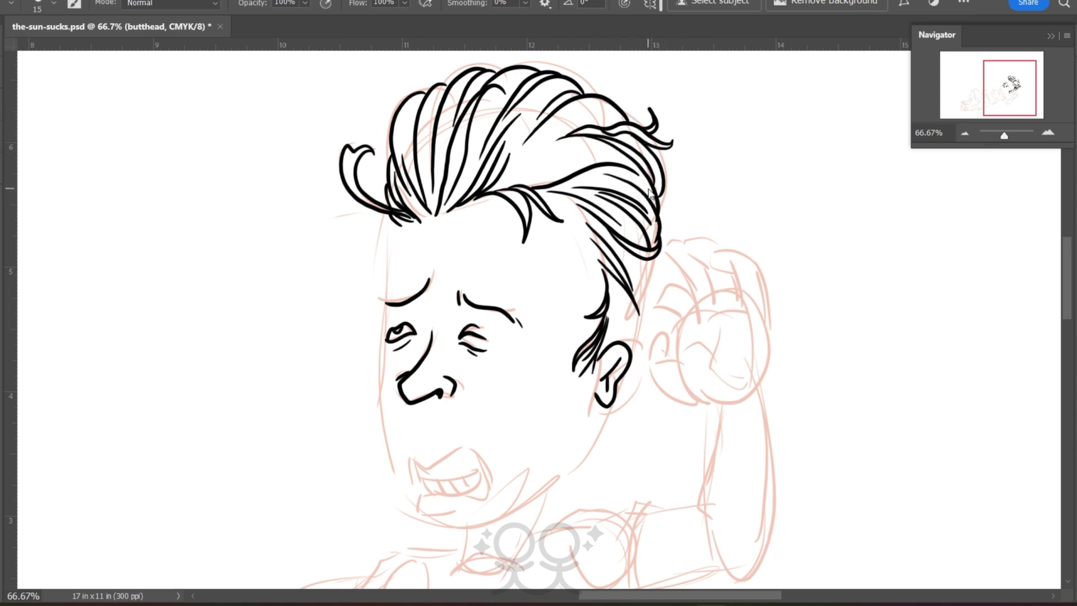
drag(575, 151, 512, 188)
drag(605, 232, 639, 306)
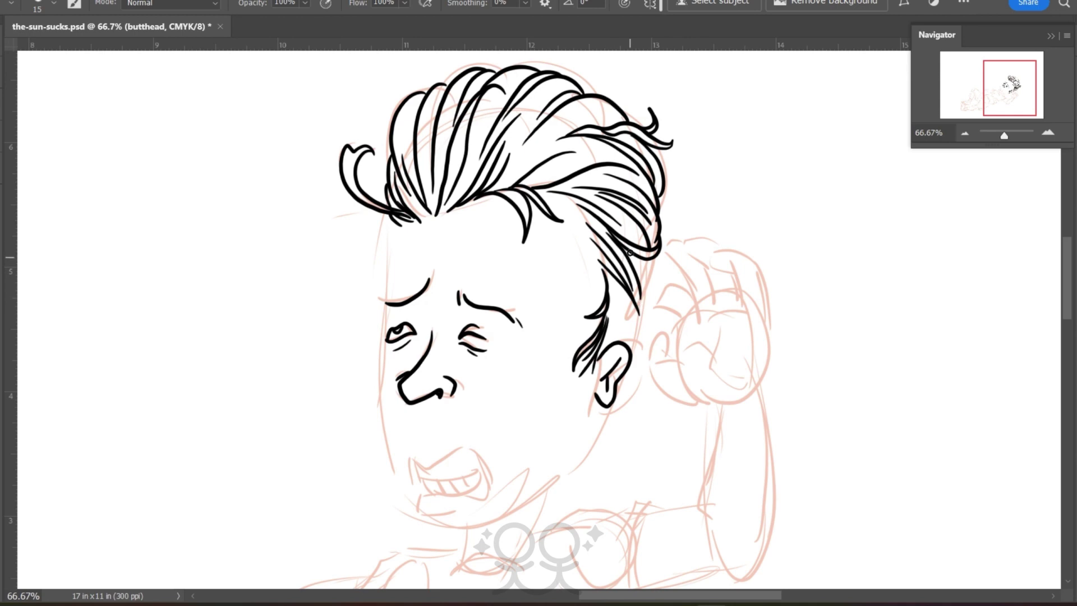
Ink the lower back hair strands running down behind the ear
drag(629, 253, 640, 320)
drag(613, 279, 630, 345)
drag(612, 286, 625, 342)
drag(623, 288, 632, 346)
drag(648, 259, 656, 285)
drag(618, 213, 658, 302)
key(ctrl+z)
Ink the front contour of the face and the grimacing mouth with its teeth, lower lip and corner creases
drag(1068, 309, 1068, 325)
mouse_move(389, 116)
mouse_down()
mouse_move(380, 323)
mouse_move(387, 338)
mouse_move(456, 340)
mouse_move(481, 360)
mouse_move(428, 384)
mouse_move(451, 382)
mouse_move(476, 355)
mouse_up()
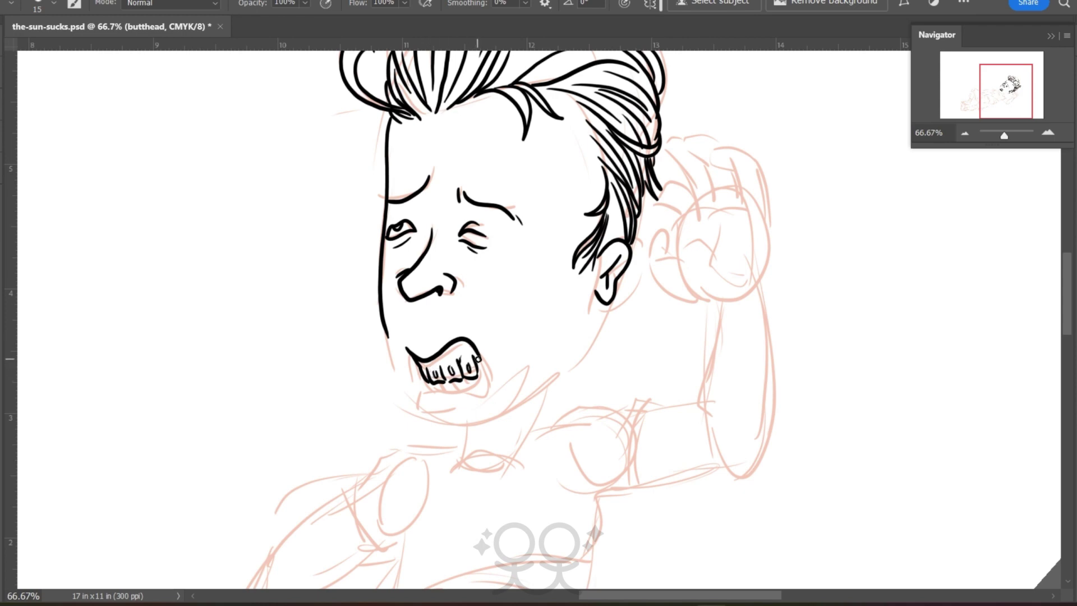
mouse_move(478, 358)
mouse_down()
mouse_move(481, 377)
mouse_move(449, 392)
mouse_move(491, 396)
mouse_up()
drag(500, 381, 497, 397)
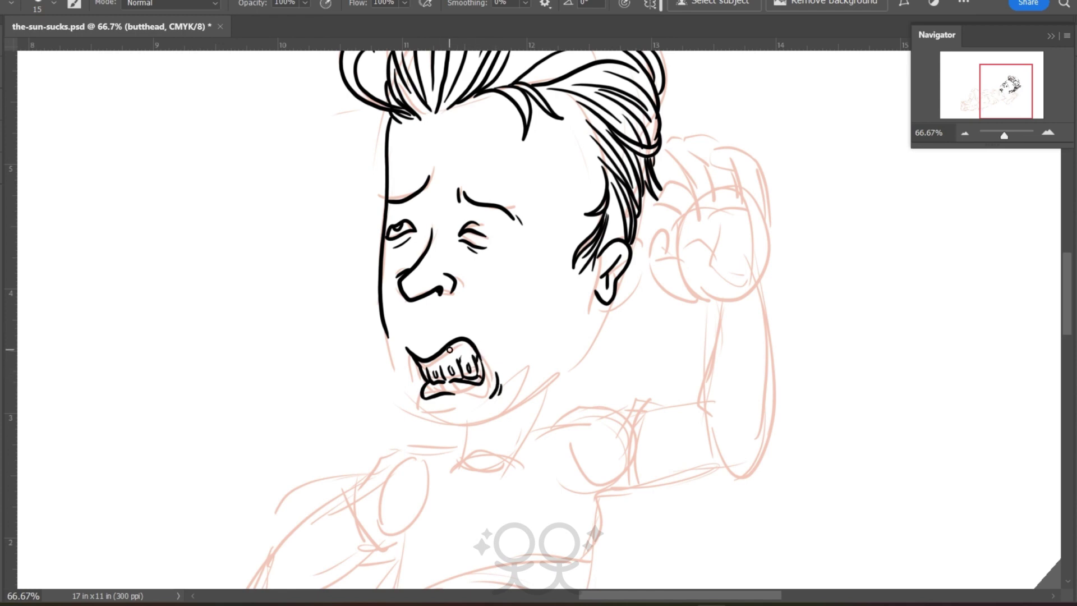
Ink the lower cheek, chin and jawline up to the ear, with the dark sideburn tuft beneath it
mouse_move(388, 335)
mouse_down()
mouse_move(431, 407)
mouse_move(477, 421)
mouse_move(494, 410)
mouse_up()
drag(1067, 293, 1066, 307)
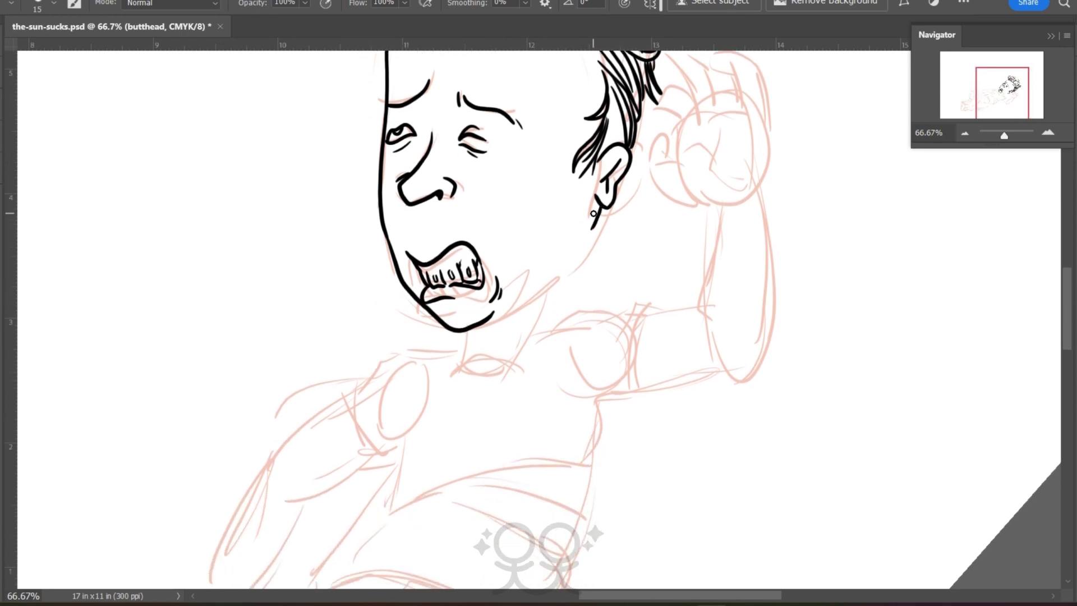
mouse_move(598, 206)
mouse_down()
mouse_move(590, 242)
mouse_move(553, 287)
mouse_up()
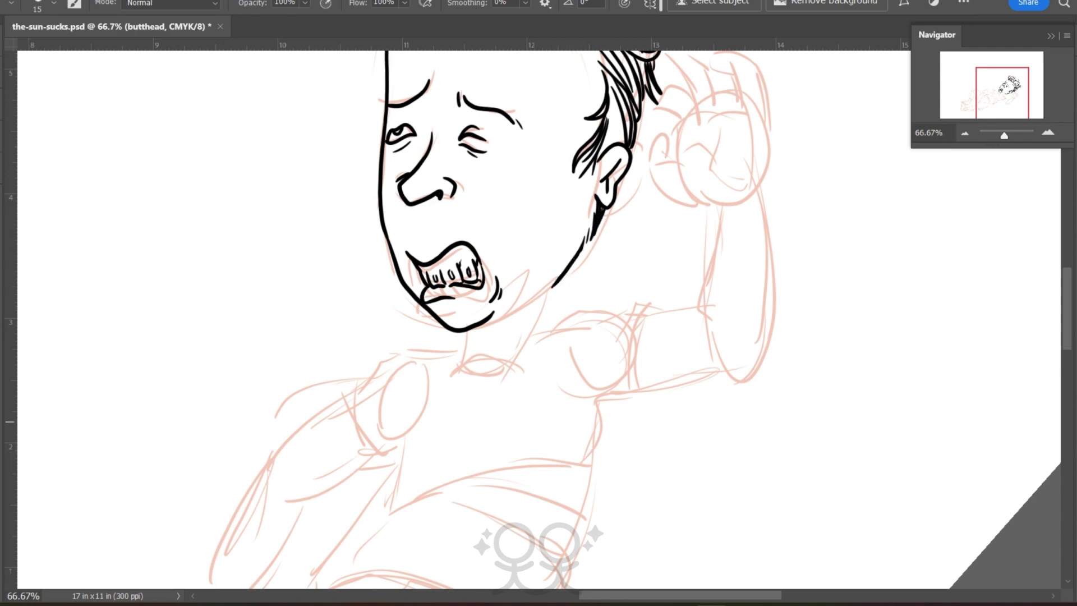
Ink the T-shirt's neckline, both shoulder lines and the raised arm's sleeve with its folds, joining the neck to the jaw
key(r)
mouse_move(251, 345)
mouse_down()
mouse_move(253, 269)
mouse_move(346, 135)
mouse_move(328, 138)
mouse_up()
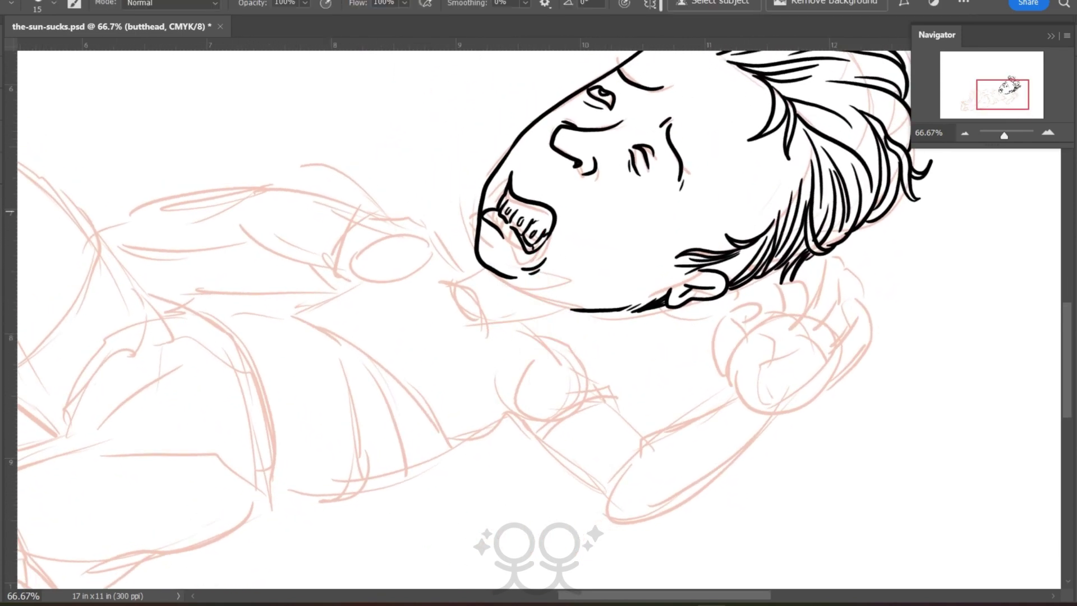
mouse_move(509, 321)
mouse_down()
mouse_move(490, 317)
mouse_move(456, 264)
mouse_move(443, 302)
mouse_move(571, 347)
mouse_move(586, 377)
mouse_move(535, 402)
mouse_move(596, 387)
mouse_move(606, 403)
mouse_move(555, 422)
mouse_move(552, 456)
mouse_move(484, 397)
mouse_up()
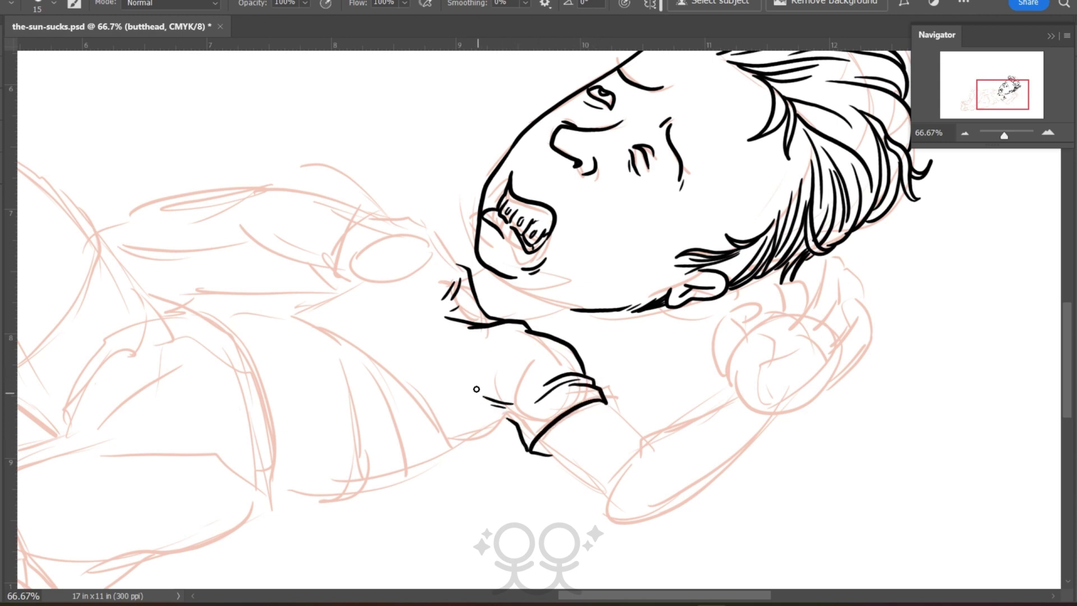
drag(462, 266, 381, 218)
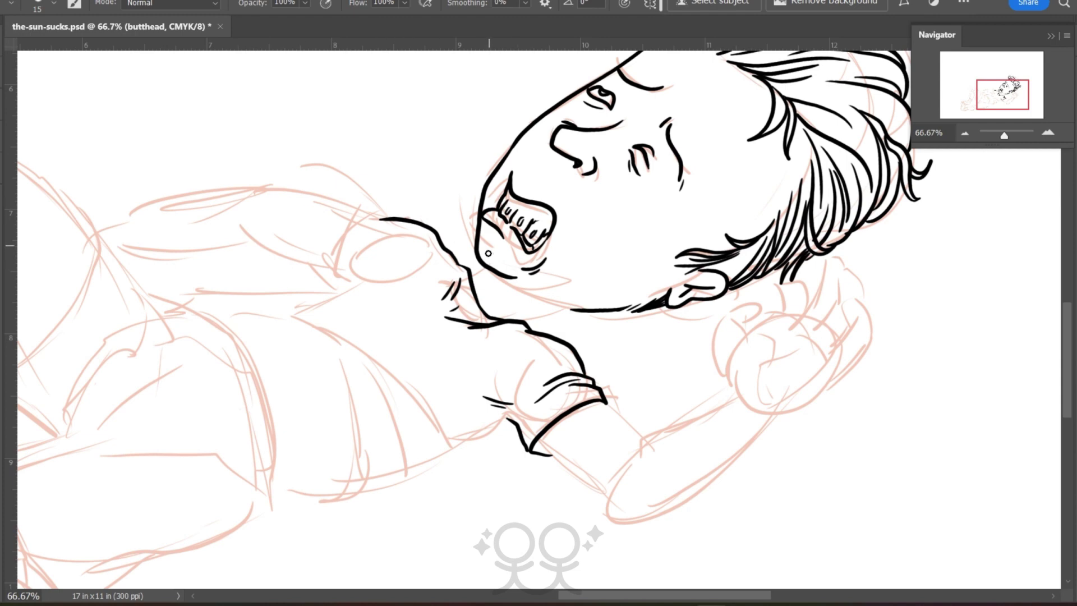
drag(486, 266, 472, 276)
drag(570, 310, 525, 322)
Ink the ridden-up hem of the T-shirt with its long curved folds across the belly
drag(611, 596, 572, 599)
mouse_move(423, 317)
mouse_down()
mouse_move(479, 336)
mouse_move(504, 398)
mouse_move(496, 490)
mouse_up()
mouse_move(424, 316)
mouse_down()
mouse_move(483, 335)
mouse_move(507, 362)
mouse_up()
drag(524, 381, 556, 474)
mouse_move(475, 325)
mouse_down()
mouse_move(531, 365)
mouse_move(584, 453)
mouse_up()
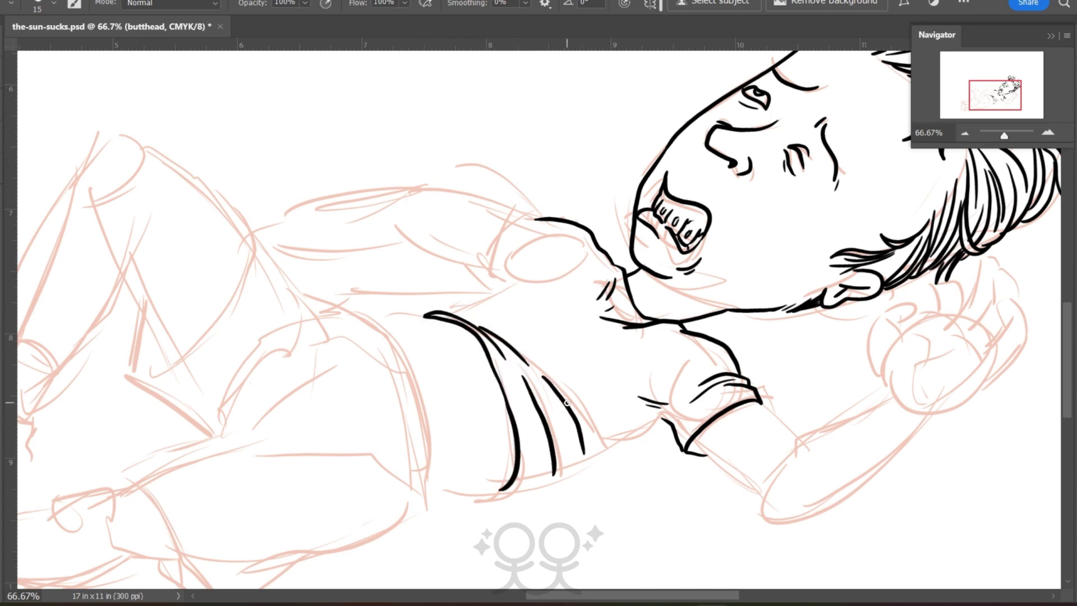
Ink the T-shirt's front and back side contours, its small wrinkles and ragged hem, and the opening of the far sleeve
drag(528, 273, 462, 310)
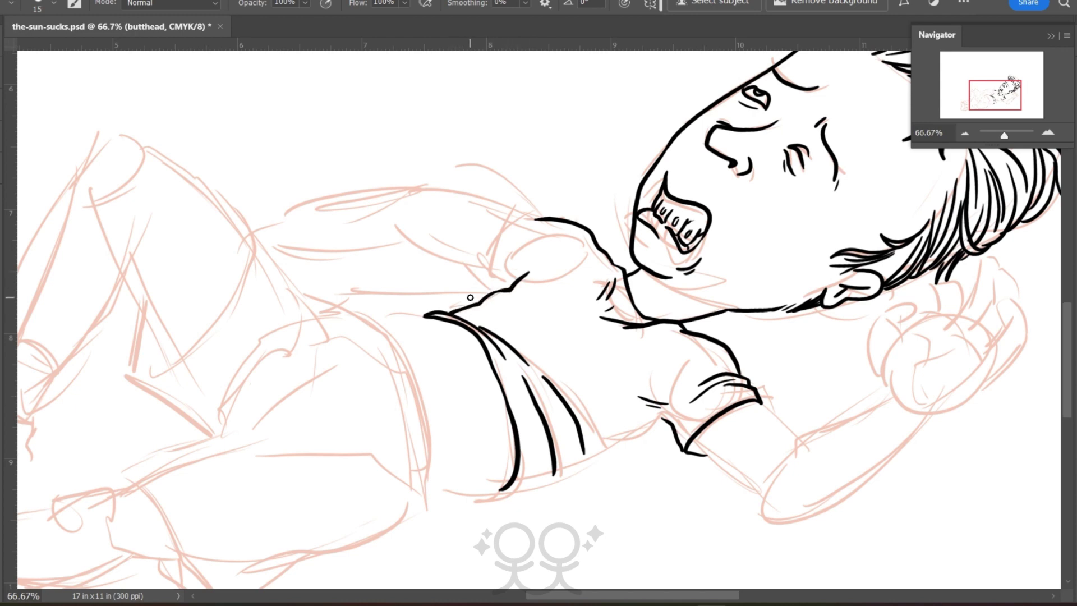
drag(538, 346, 547, 365)
drag(550, 356, 561, 383)
drag(659, 419, 558, 478)
mouse_move(570, 458)
mouse_down()
mouse_move(567, 447)
mouse_move(527, 491)
mouse_up()
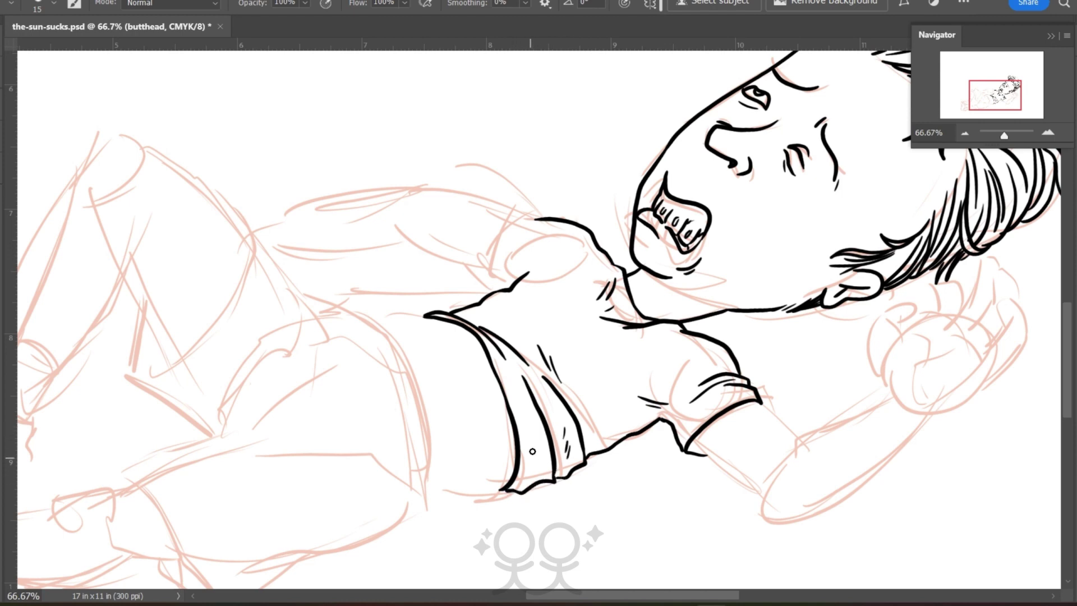
drag(537, 440, 521, 490)
mouse_move(537, 217)
mouse_down()
mouse_move(522, 207)
mouse_move(494, 255)
mouse_move(506, 280)
mouse_up()
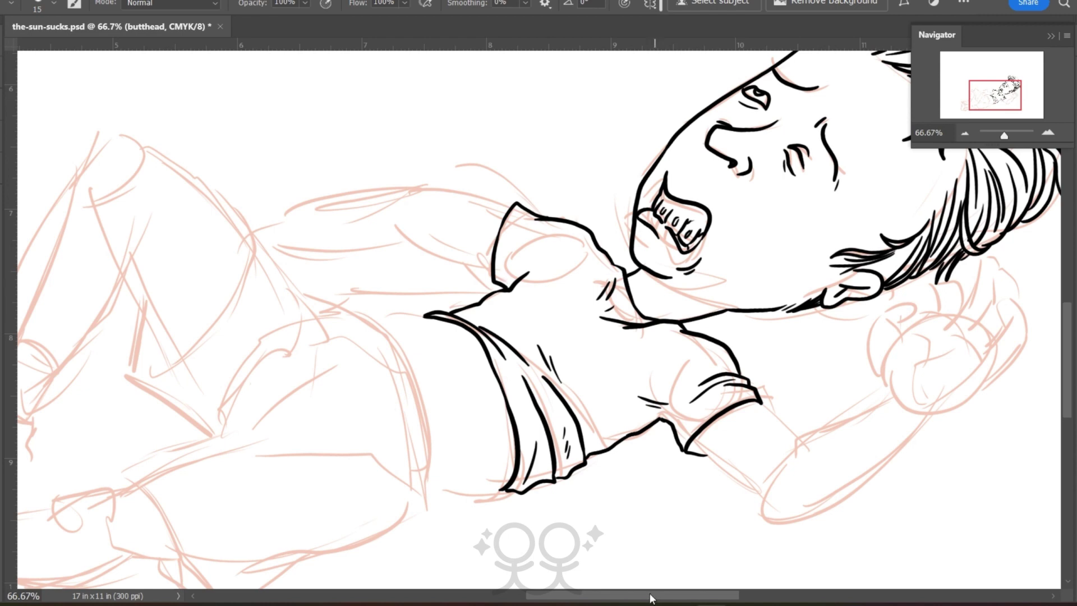
Ink the curled fingers of the raised hand behind the head, redoing the finger nearest the hair
drag(650, 597, 675, 596)
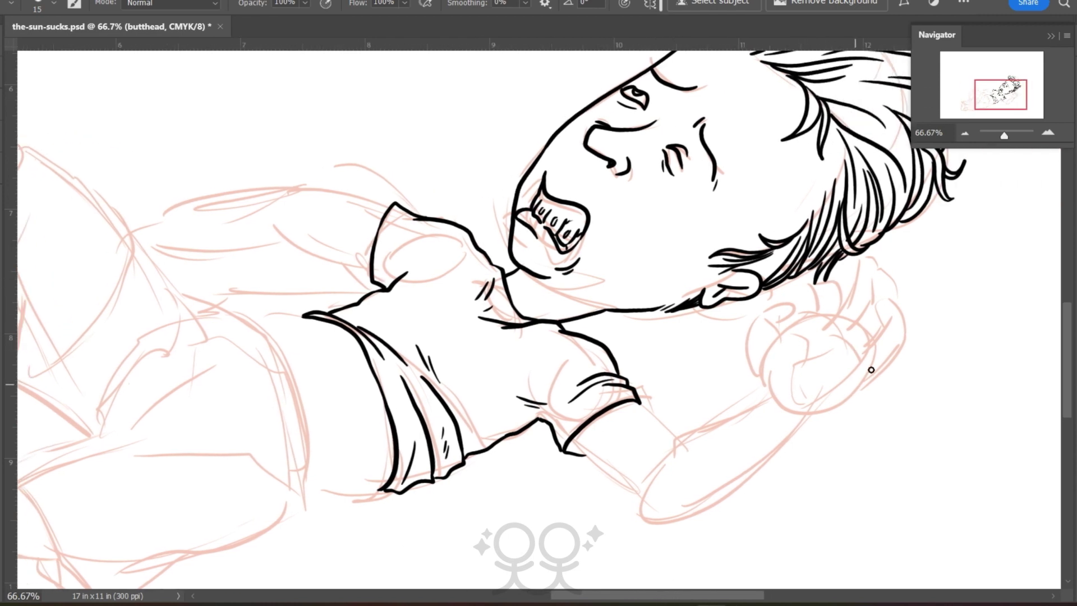
mouse_move(861, 386)
mouse_down()
mouse_move(903, 345)
mouse_move(889, 299)
mouse_move(862, 352)
mouse_up()
mouse_move(894, 308)
mouse_down()
mouse_move(871, 273)
mouse_move(868, 313)
mouse_move(852, 331)
mouse_up()
mouse_move(876, 270)
mouse_down()
mouse_move(868, 261)
mouse_move(834, 321)
mouse_up()
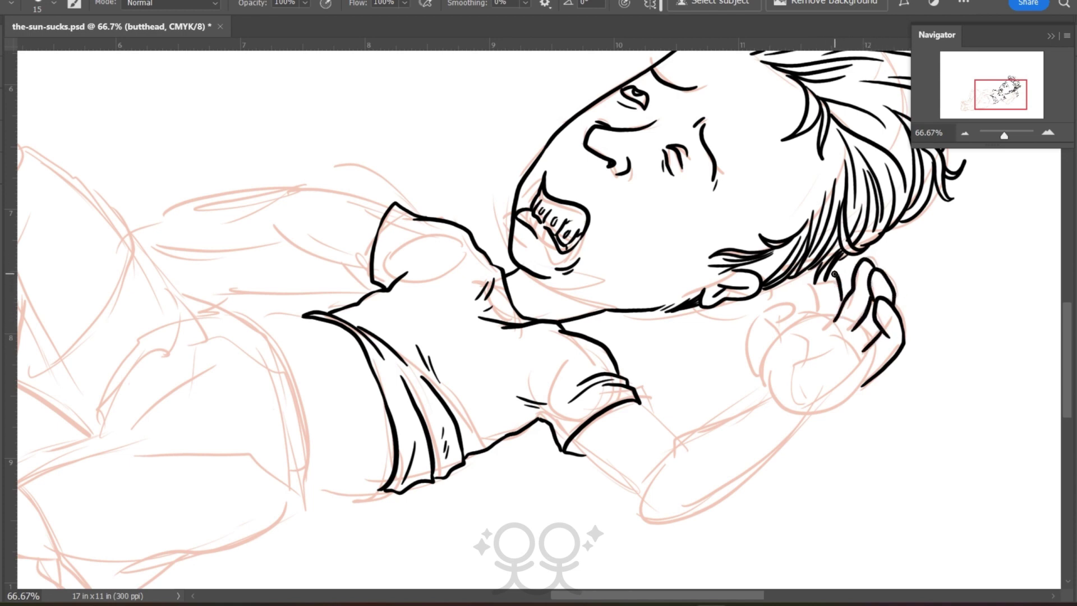
key(e)
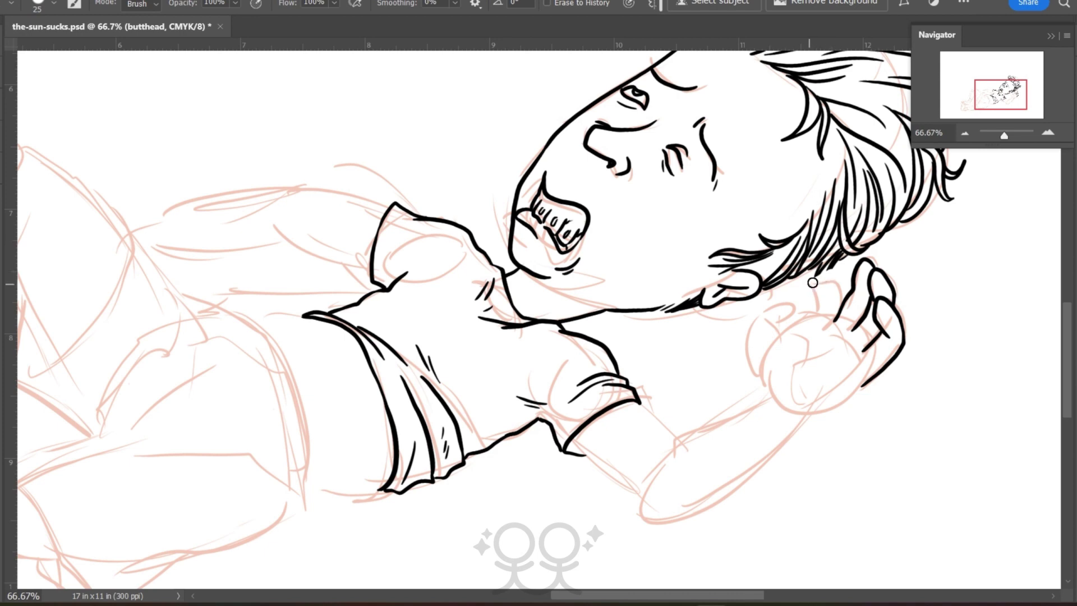
key(b)
mouse_move(837, 269)
mouse_down()
mouse_move(806, 294)
mouse_move(819, 298)
mouse_move(817, 312)
mouse_move(790, 332)
mouse_up()
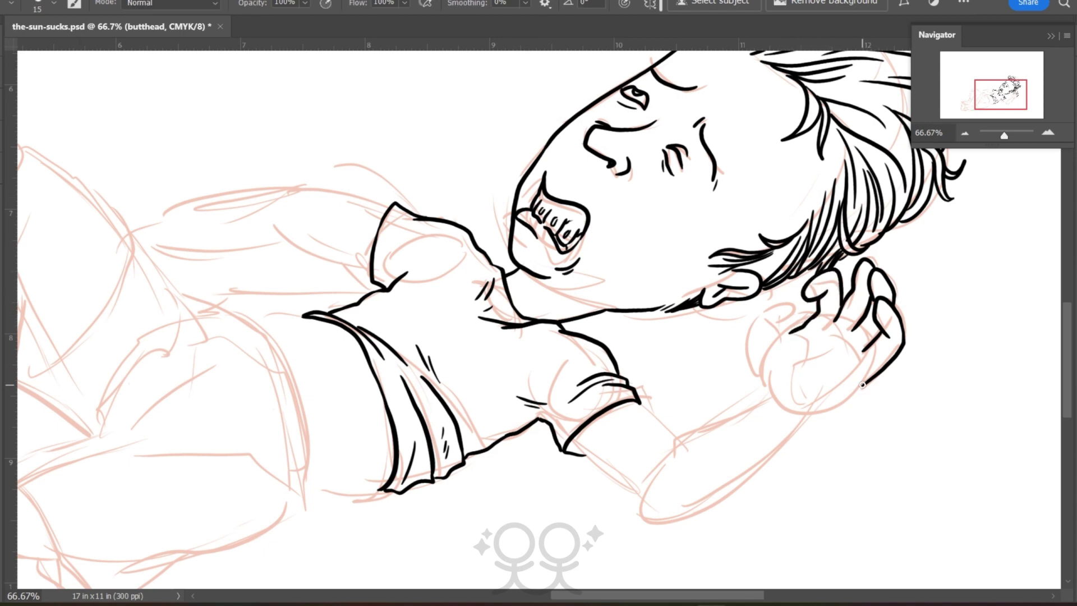
Ink the palm outline, the palm crease and the thumb side of the raised hand down to the wrist
drag(863, 385, 804, 415)
mouse_move(847, 365)
mouse_down()
mouse_move(800, 374)
mouse_move(793, 392)
mouse_up()
mouse_move(791, 338)
mouse_down()
mouse_move(775, 322)
mouse_move(751, 343)
mouse_move(776, 402)
mouse_up()
Ink the raised arm's forearm, bent elbow and upper arm between the wrist and the sleeve
drag(1068, 396, 1069, 419)
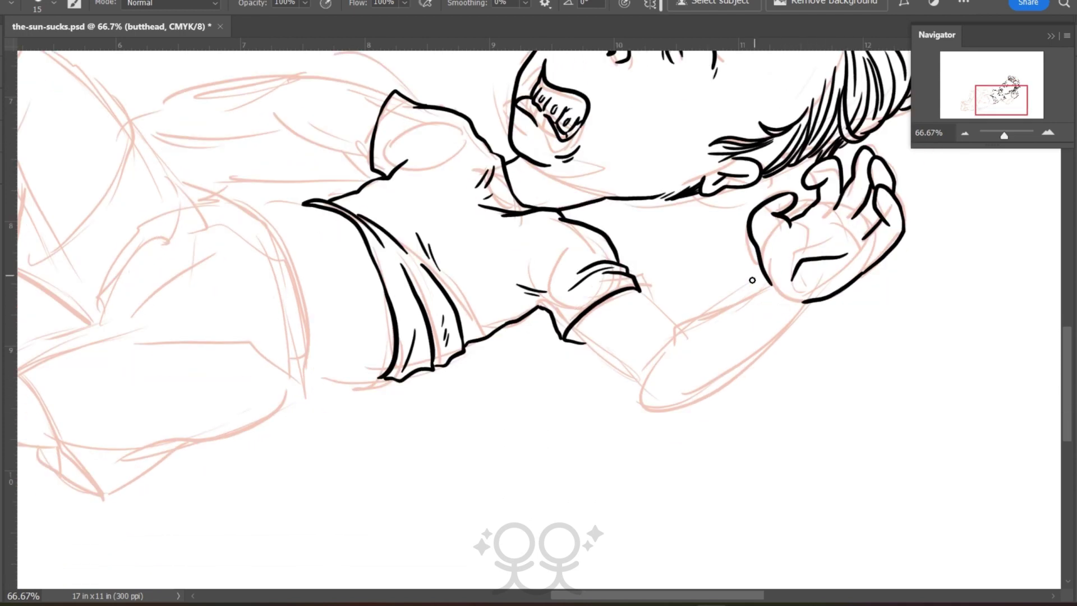
drag(770, 285, 656, 354)
mouse_move(804, 303)
mouse_down()
mouse_move(662, 402)
mouse_move(576, 329)
mouse_up()
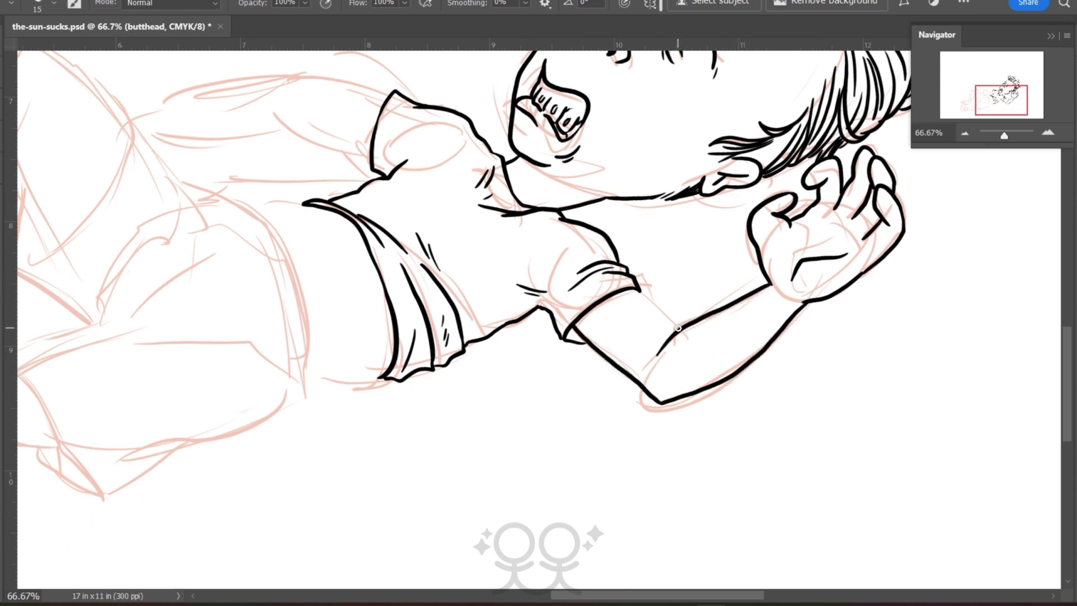
drag(678, 327, 639, 286)
Ink the bare belly and lower back extending from the shirt hem, undoing the strokes that miss
drag(659, 599, 603, 596)
mouse_move(594, 208)
mouse_down()
mouse_move(565, 206)
mouse_move(605, 223)
mouse_up()
mouse_move(575, 214)
mouse_down()
mouse_move(589, 218)
mouse_move(527, 205)
mouse_up()
key(ctrl+z)
key(ctrl+z)
key(ctrl+z)
key(ctrl+z)
drag(670, 373, 585, 385)
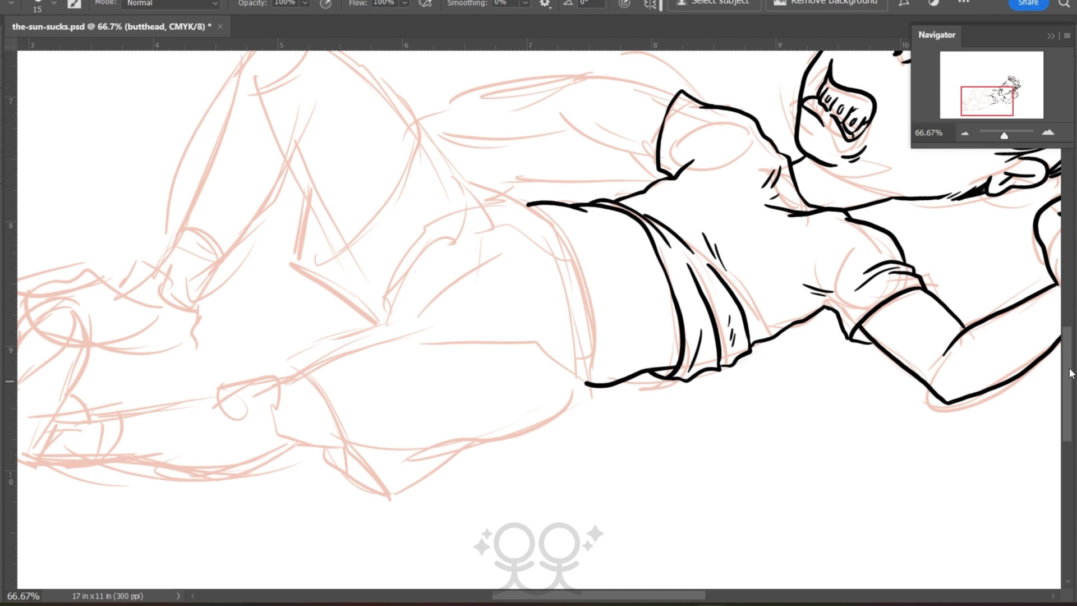
Save the document
scroll(1070, 370, up, 4)
drag(1070, 364, 1066, 391)
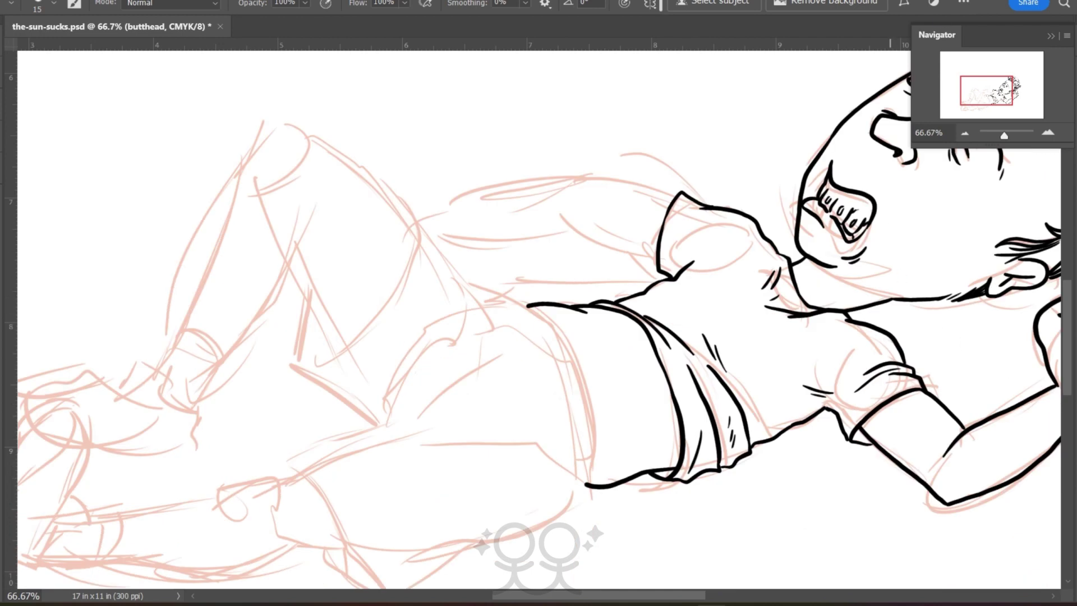
click(5, 1)
click(19, 144)
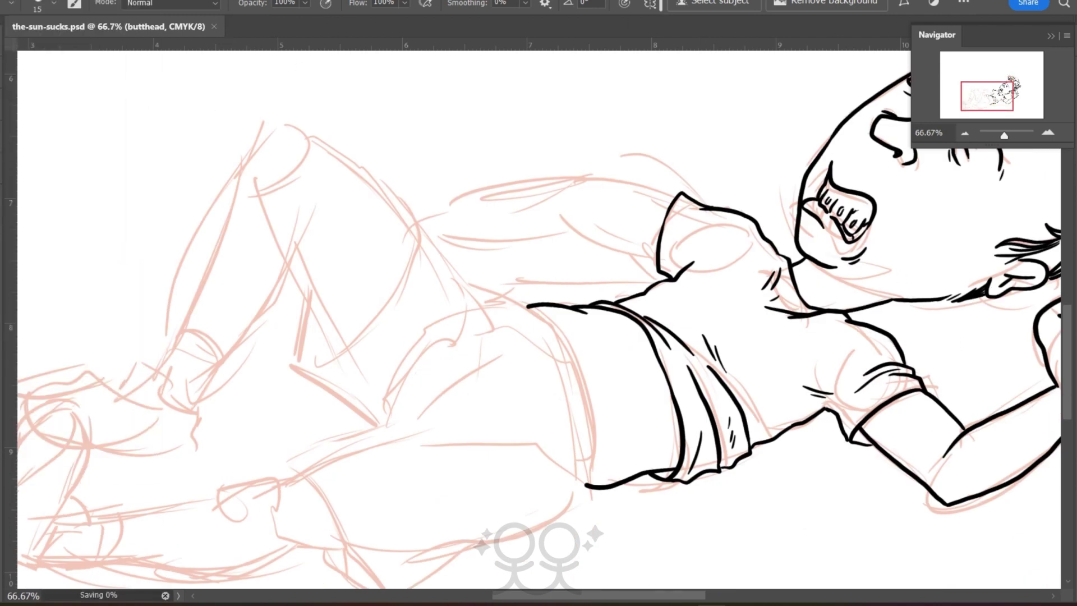
Ink the curved waistband of the shorts with its short creases and the start of the seat
drag(994, 95, 993, 99)
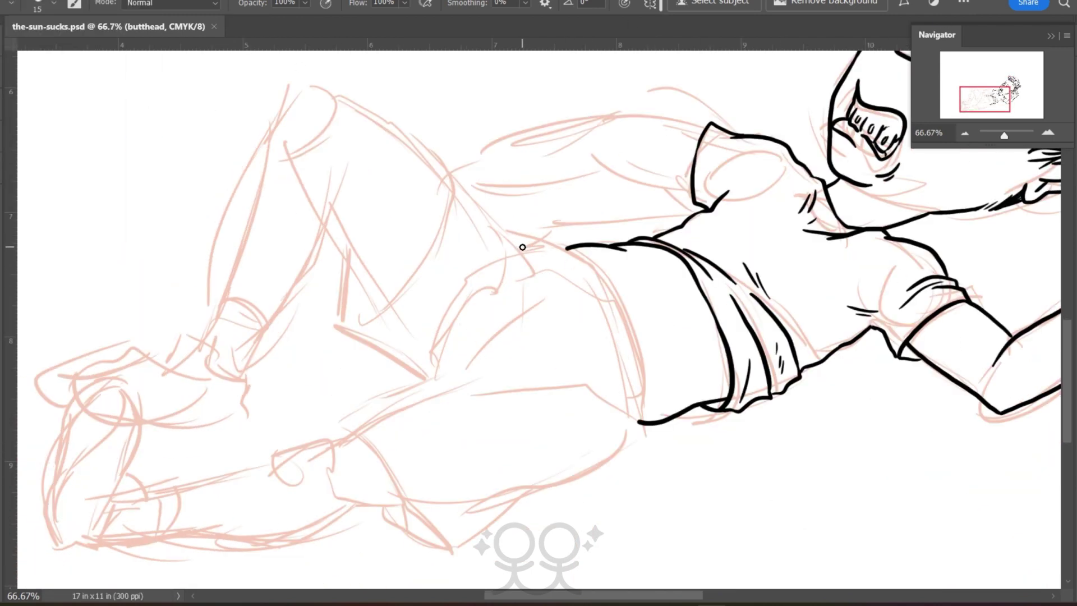
mouse_move(517, 247)
mouse_down()
mouse_move(593, 265)
mouse_move(633, 328)
mouse_move(645, 414)
mouse_move(617, 448)
mouse_up()
drag(631, 371, 626, 385)
drag(630, 388, 600, 466)
Ink the bent leg's shorts opening, thigh and raised knee, adding short crease marks on the knee
mouse_move(542, 267)
mouse_down()
mouse_move(456, 172)
mouse_move(431, 161)
mouse_move(434, 232)
mouse_move(379, 334)
mouse_move(359, 342)
mouse_up()
mouse_move(438, 169)
mouse_down()
mouse_move(330, 97)
mouse_move(283, 100)
mouse_move(271, 137)
mouse_up()
drag(313, 125, 288, 145)
drag(305, 142, 293, 149)
Ink the crotch line and the fold creases across the front of the shorts
mouse_move(513, 267)
mouse_down()
mouse_move(544, 297)
mouse_move(555, 338)
mouse_up()
drag(474, 302, 438, 368)
drag(544, 375, 496, 370)
drag(519, 377, 486, 374)
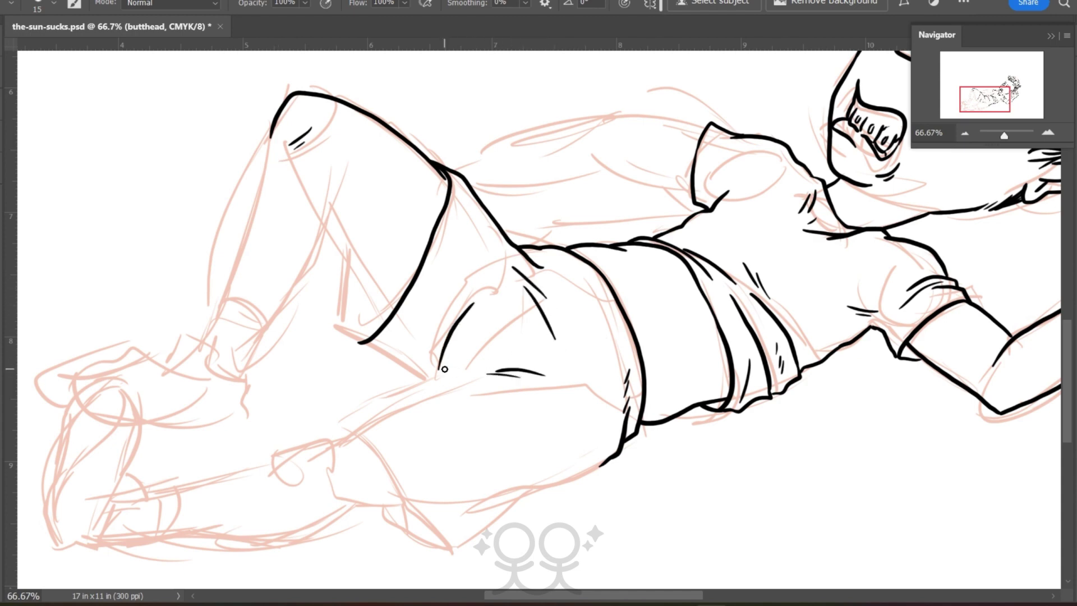
Ink the shorts leg over the extended thigh, including its upper and lower contours, small creases and cuff opening
drag(1066, 402, 1066, 422)
drag(571, 593, 534, 593)
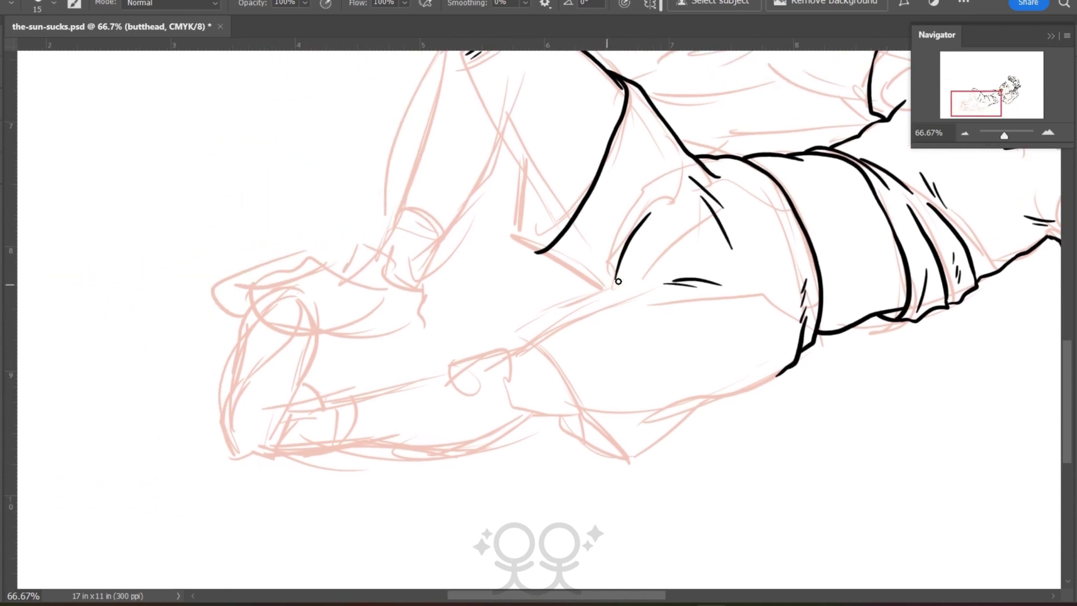
mouse_move(618, 281)
mouse_down()
mouse_move(637, 267)
mouse_move(526, 338)
mouse_up()
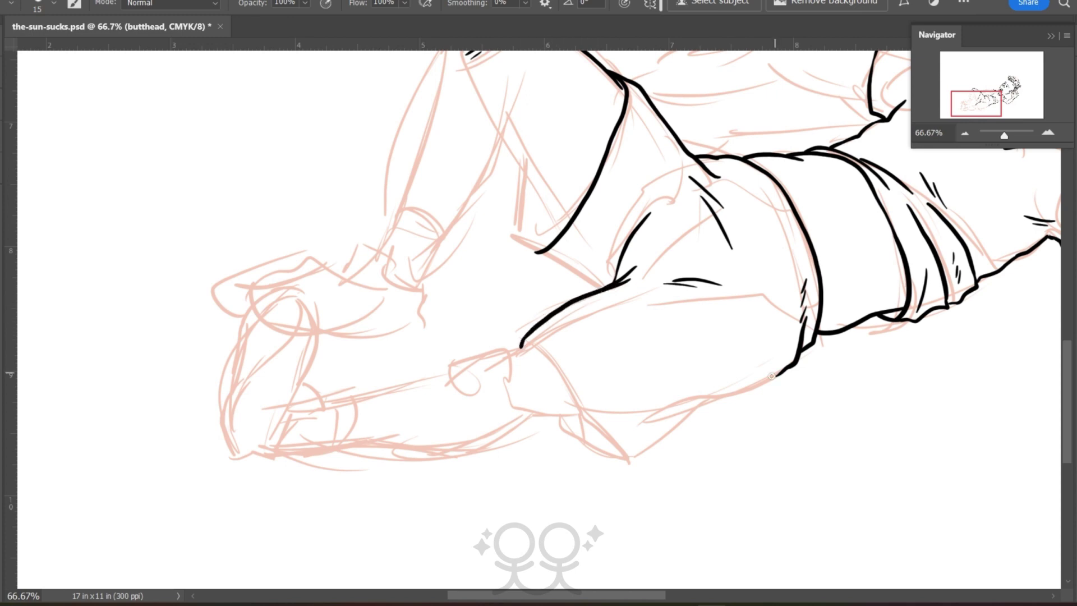
drag(786, 368, 700, 406)
drag(744, 377, 707, 393)
drag(722, 393, 629, 459)
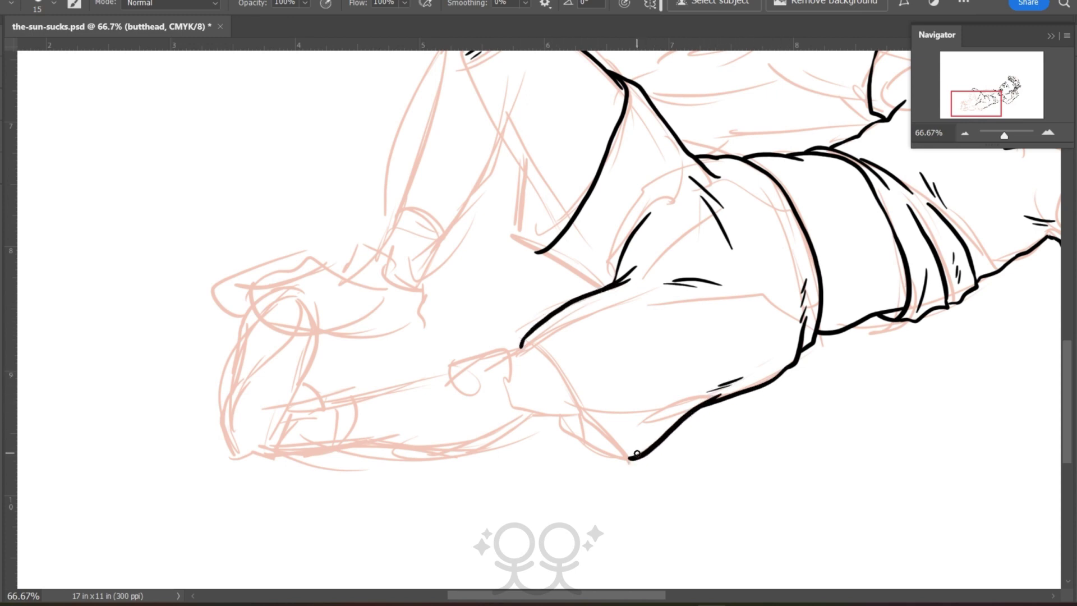
mouse_move(522, 343)
mouse_down()
mouse_move(630, 459)
mouse_move(546, 417)
mouse_up()
Rotate the canvas and ink the extended leg's knee, its small crease marks and the back of the calf
mouse_move(1069, 417)
mouse_down()
mouse_move(1070, 393)
mouse_move(1070, 418)
mouse_up()
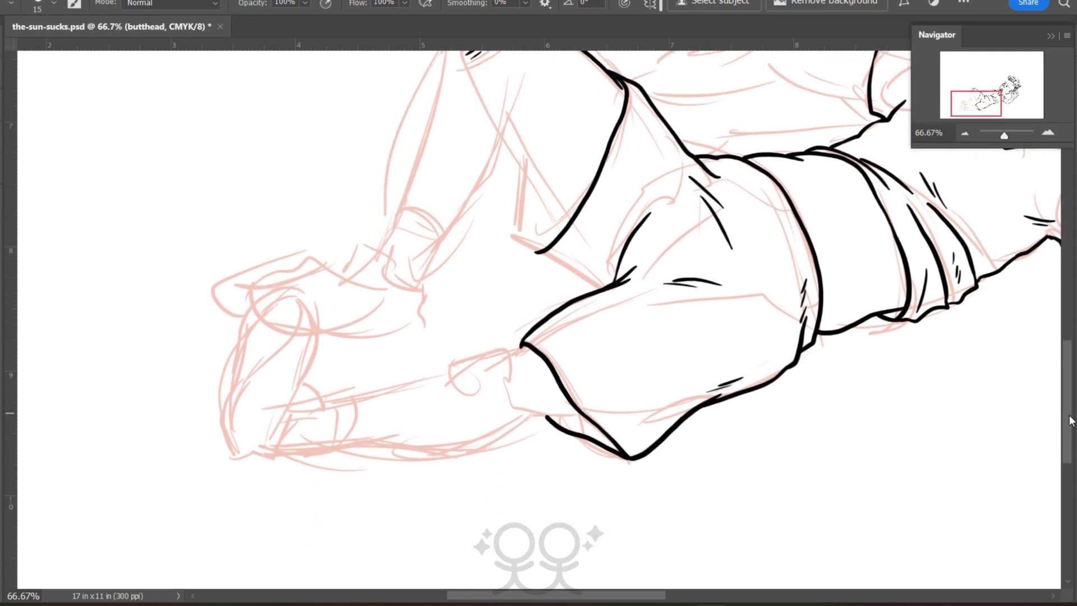
drag(571, 596, 526, 596)
key(r)
drag(303, 148, 291, 429)
key(b)
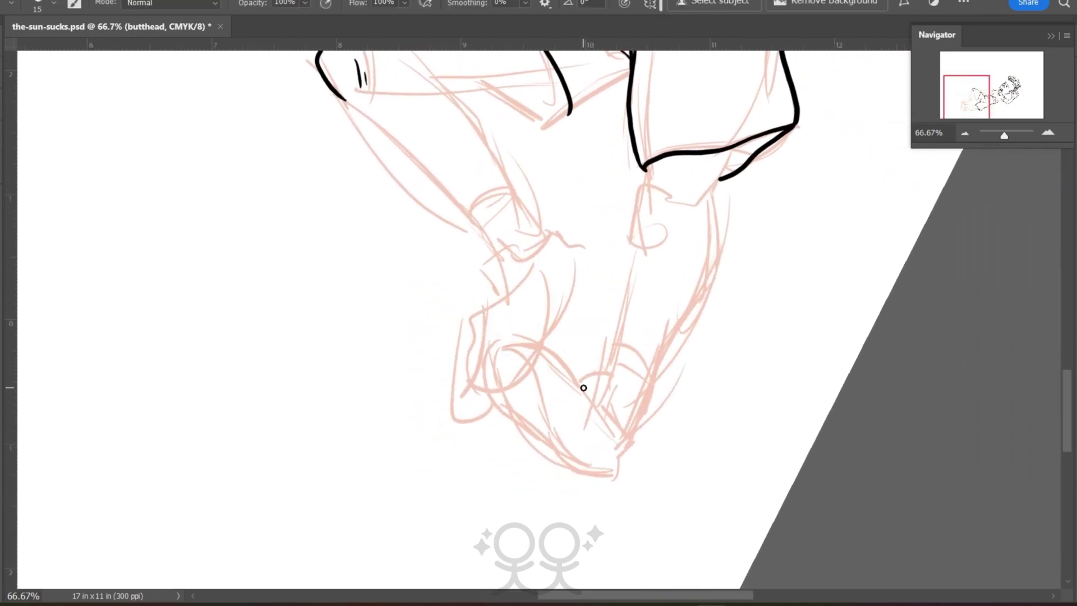
drag(647, 166, 636, 245)
drag(648, 222, 652, 239)
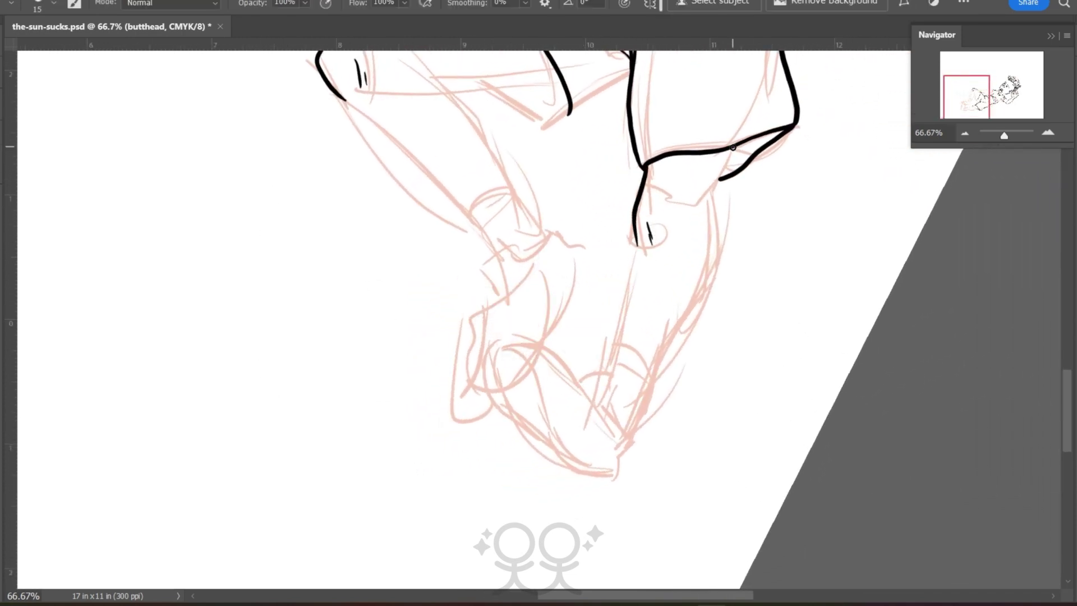
mouse_move(733, 147)
mouse_down()
mouse_move(693, 306)
mouse_move(657, 384)
mouse_up()
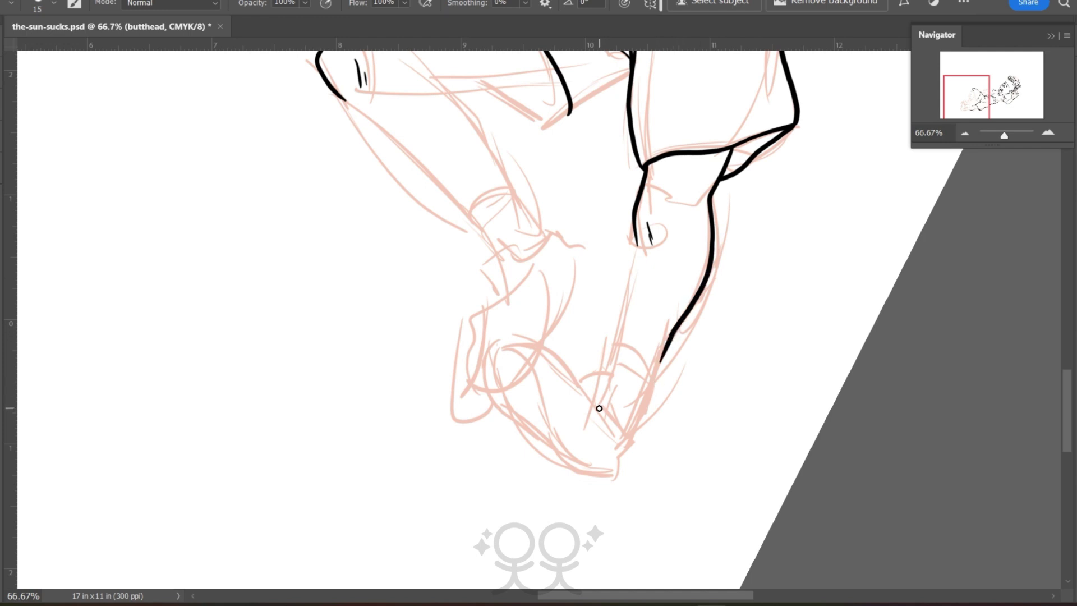
Ink the extended leg's shoe with its outline, tongue, sole edge and inner seam and crease lines
mouse_move(599, 408)
mouse_down()
mouse_move(603, 377)
mouse_move(583, 379)
mouse_move(631, 446)
mouse_up()
mouse_move(593, 406)
mouse_down()
mouse_move(552, 349)
mouse_move(516, 337)
mouse_move(496, 350)
mouse_move(497, 390)
mouse_move(519, 426)
mouse_move(598, 471)
mouse_move(625, 444)
mouse_move(611, 427)
mouse_up()
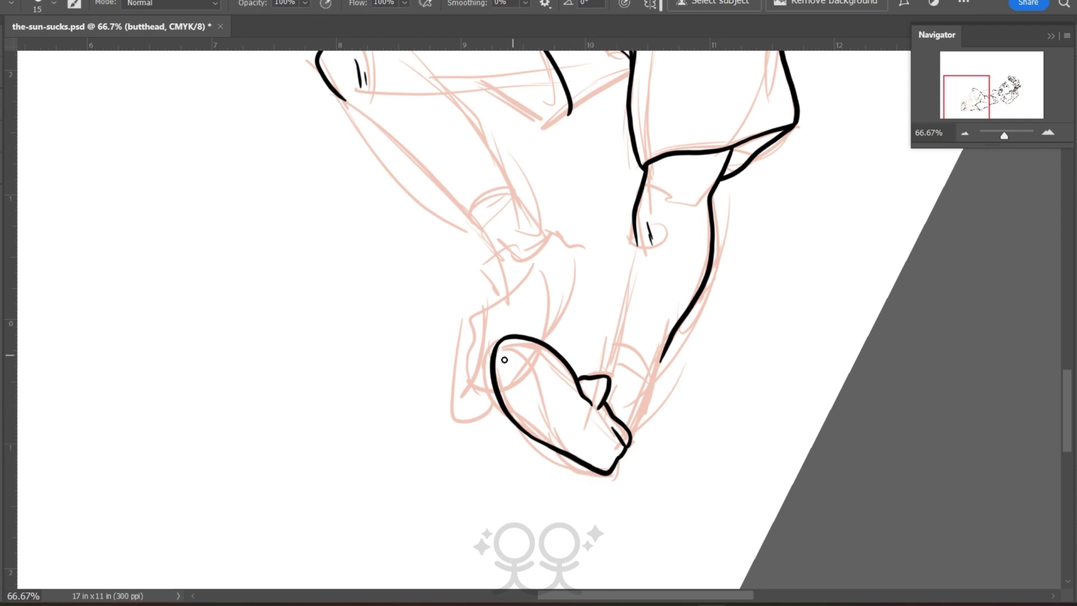
mouse_move(493, 371)
mouse_down()
mouse_move(509, 355)
mouse_move(565, 445)
mouse_move(599, 464)
mouse_up()
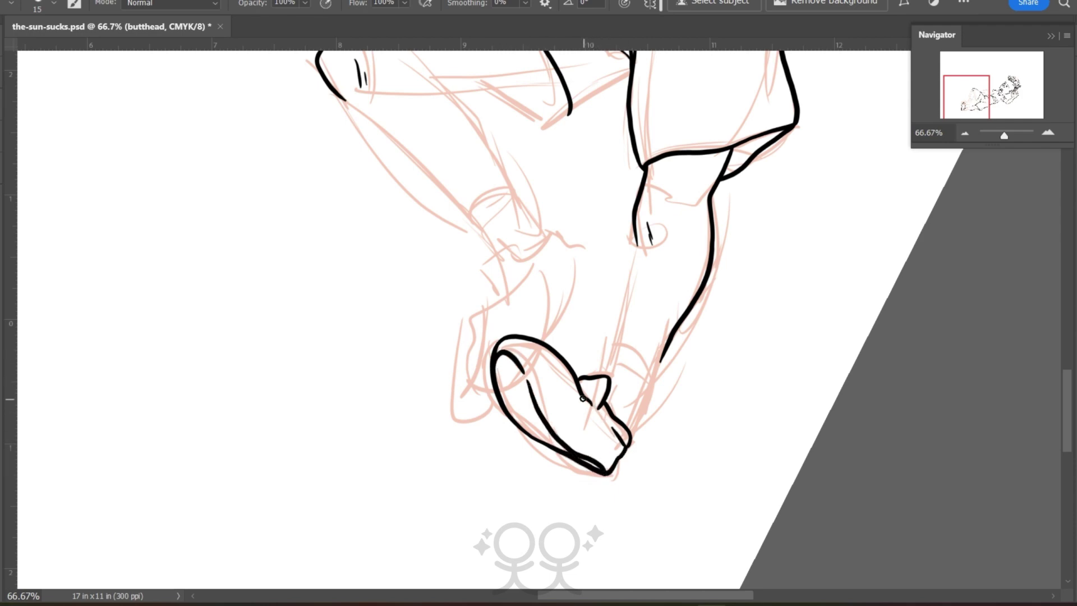
mouse_move(583, 398)
mouse_down()
mouse_move(593, 456)
mouse_move(617, 456)
mouse_up()
drag(592, 427, 601, 439)
drag(577, 398, 562, 373)
mouse_move(540, 341)
mouse_down()
mouse_move(566, 379)
mouse_move(554, 370)
mouse_up()
drag(554, 366, 537, 403)
Ink the extended leg's shin and the wrinkled sock running into the shoe, undoing the last stray stroke
mouse_move(636, 243)
mouse_down()
mouse_move(616, 345)
mouse_move(649, 366)
mouse_move(635, 356)
mouse_move(661, 360)
mouse_move(616, 399)
mouse_up()
drag(637, 396, 616, 404)
drag(654, 372, 631, 431)
key(ctrl+z)
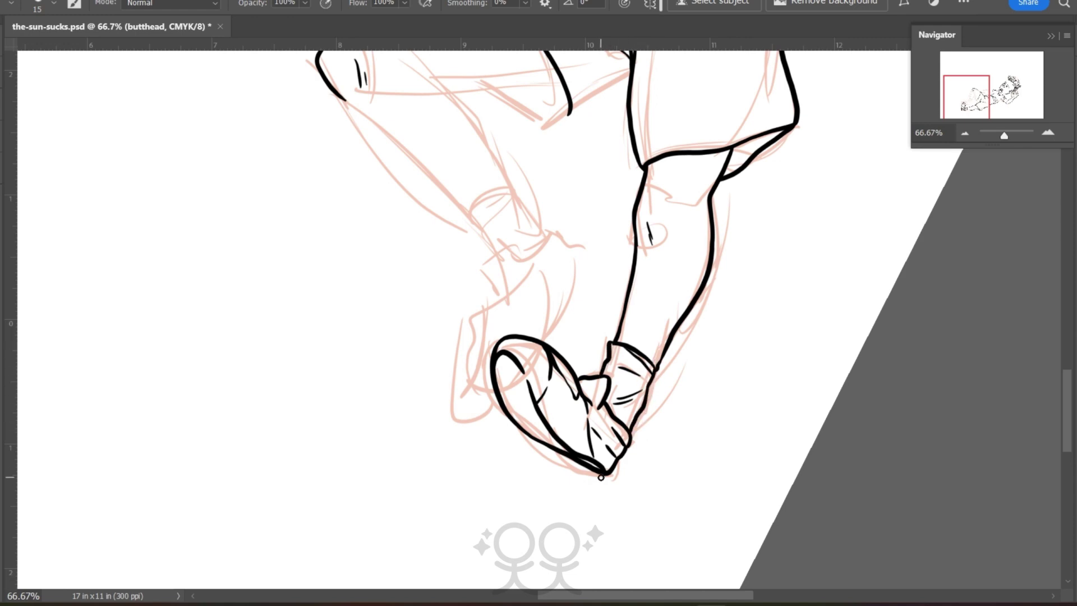
Rotate the canvas back and ink the bent leg's shin and calf below the knee, redoing the first shin stroke
key(r)
drag(230, 423, 308, 108)
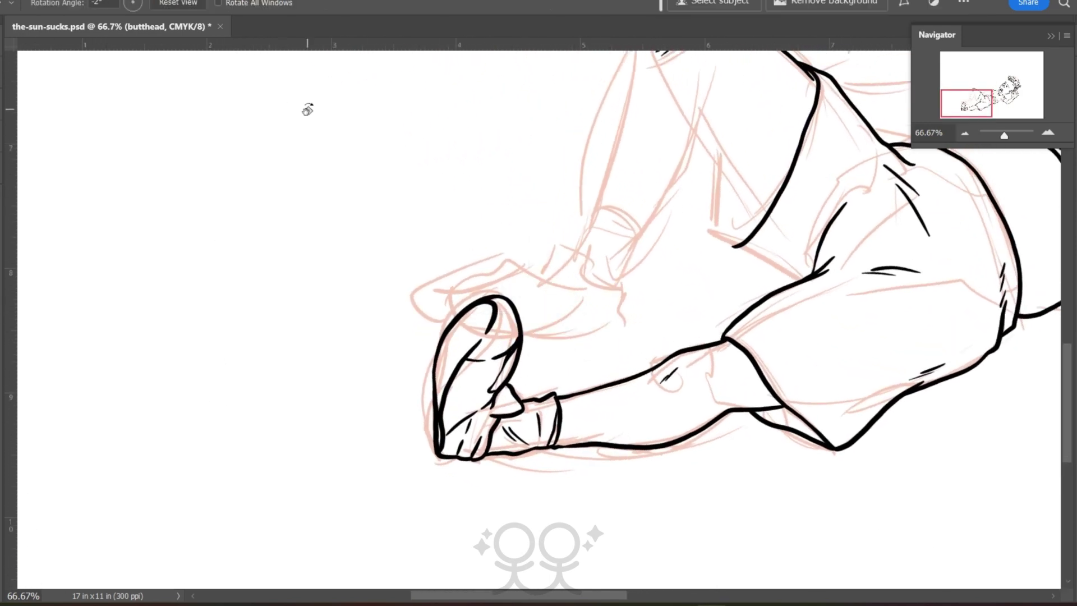
drag(594, 598, 629, 604)
drag(1068, 424, 1069, 398)
key(b)
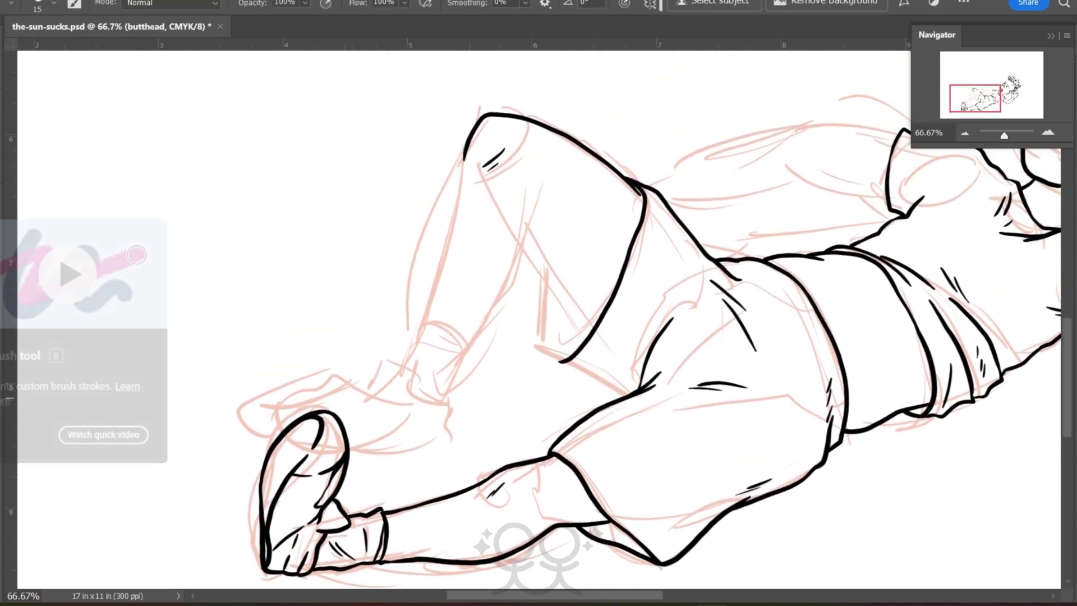
drag(465, 158, 430, 303)
key(ctrl+z)
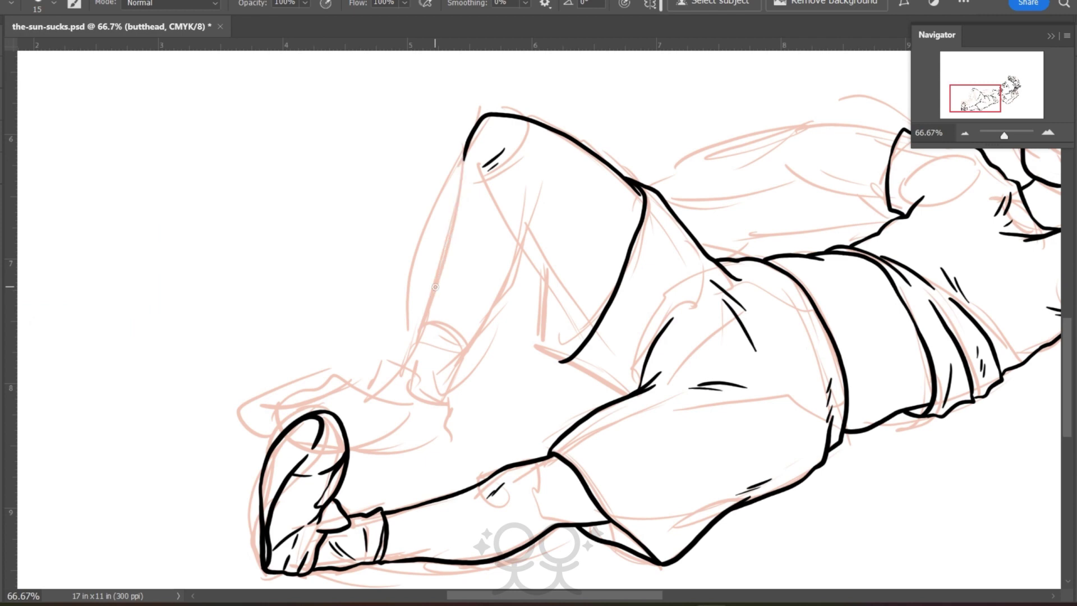
mouse_move(527, 192)
mouse_down()
mouse_move(522, 247)
mouse_move(480, 326)
mouse_up()
drag(465, 156, 433, 296)
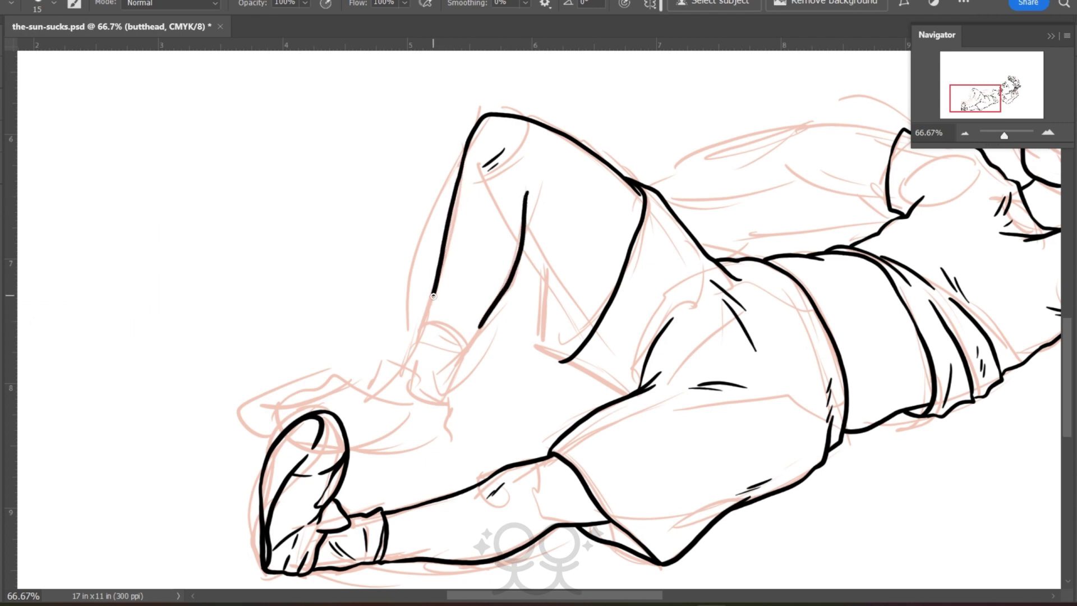
Ink the bent leg's shoe behind the other foot, with its tongue, laces, heel, sole edge and side seams
mouse_move(416, 393)
mouse_down()
mouse_move(418, 366)
mouse_move(398, 358)
mouse_move(374, 381)
mouse_move(397, 397)
mouse_move(388, 392)
mouse_move(384, 406)
mouse_move(350, 384)
mouse_move(357, 400)
mouse_move(335, 388)
mouse_move(287, 407)
mouse_up()
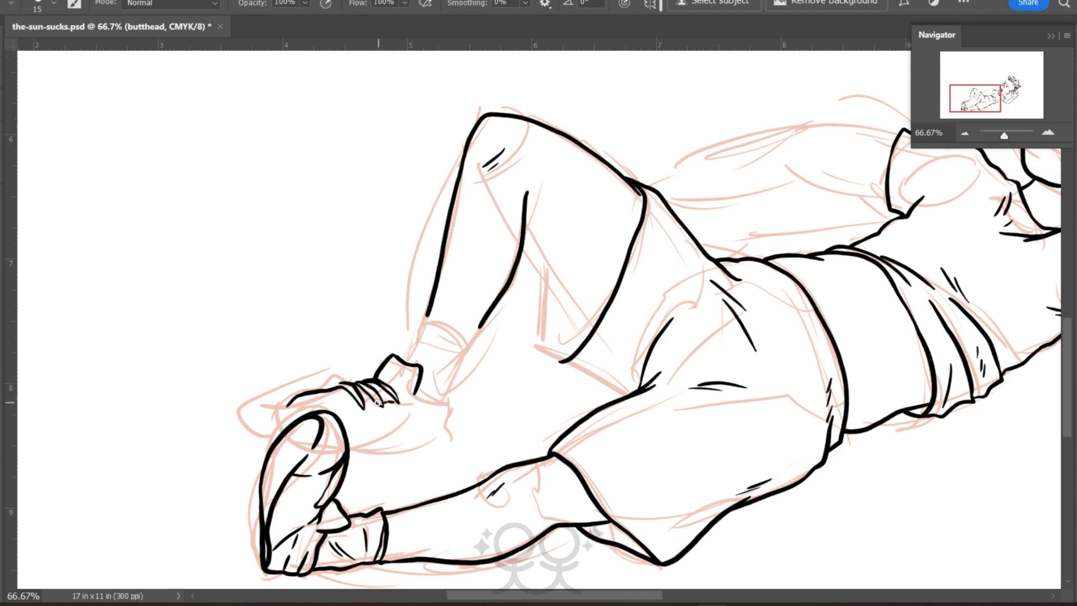
mouse_move(379, 402)
mouse_down()
mouse_move(342, 416)
mouse_move(290, 403)
mouse_move(282, 430)
mouse_up()
mouse_move(414, 395)
mouse_down()
mouse_move(449, 402)
mouse_move(448, 415)
mouse_move(401, 405)
mouse_up()
mouse_move(413, 404)
mouse_down()
mouse_move(448, 414)
mouse_move(444, 446)
mouse_move(349, 457)
mouse_up()
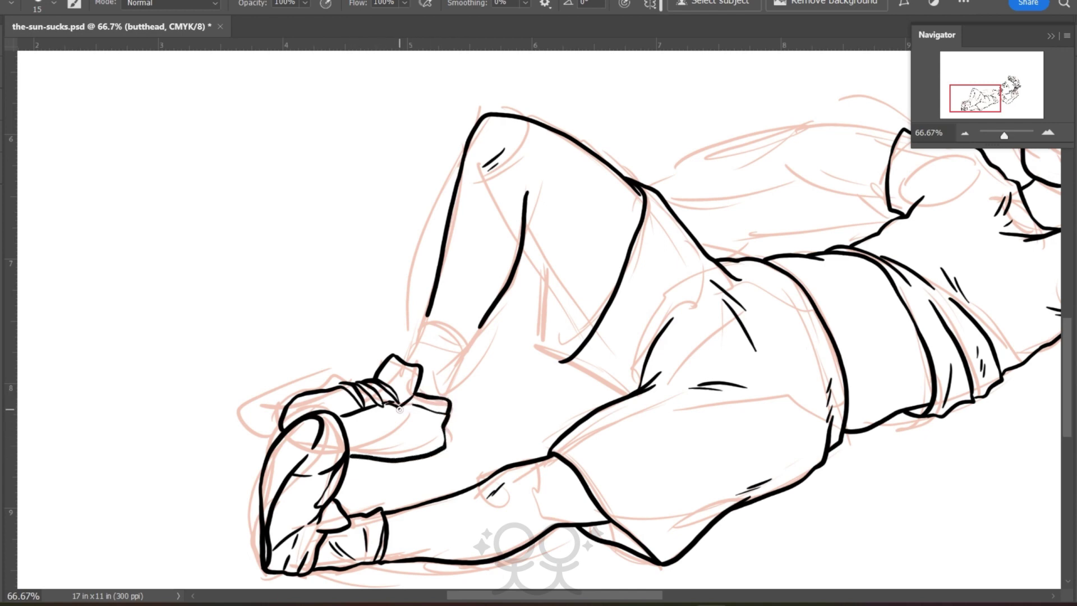
mouse_move(400, 407)
mouse_down()
mouse_move(415, 439)
mouse_move(443, 442)
mouse_move(409, 436)
mouse_move(398, 451)
mouse_move(353, 448)
mouse_up()
drag(444, 425, 405, 420)
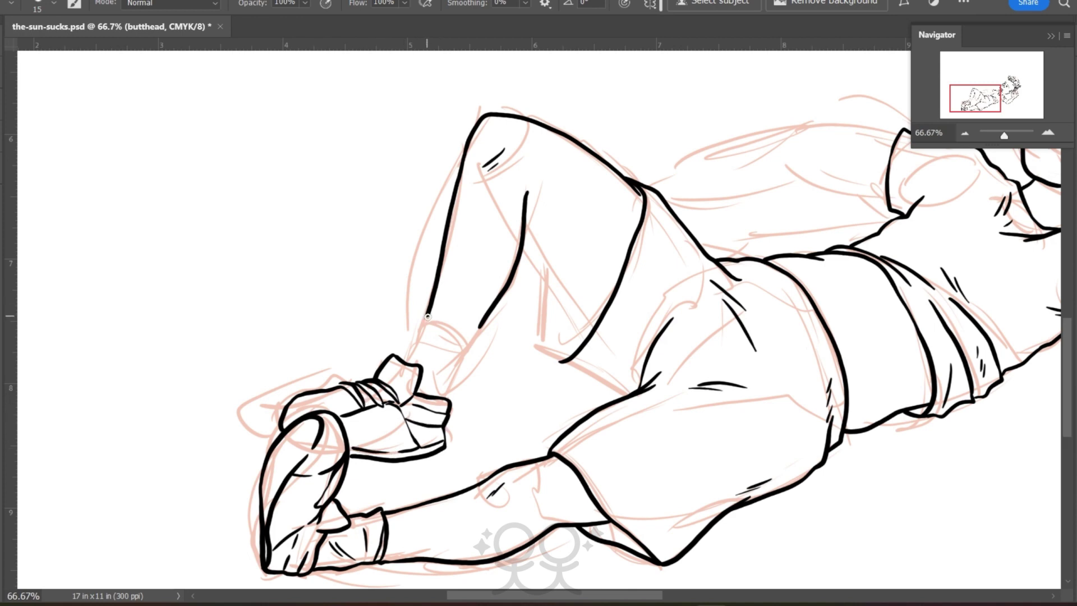
Ink the bent leg's wrinkled sock, and the underside of its thigh with the shorts opening
mouse_move(428, 317)
mouse_down()
mouse_move(479, 327)
mouse_move(444, 336)
mouse_move(469, 343)
mouse_move(425, 352)
mouse_up()
drag(462, 347, 416, 355)
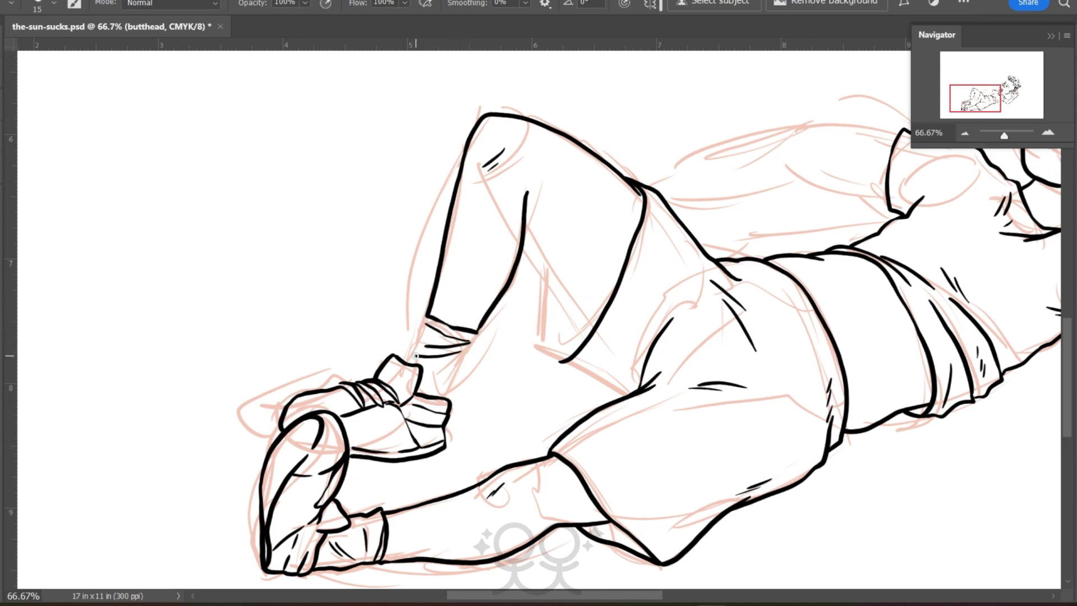
mouse_move(427, 315)
mouse_down()
mouse_move(407, 357)
mouse_move(468, 344)
mouse_move(446, 391)
mouse_up()
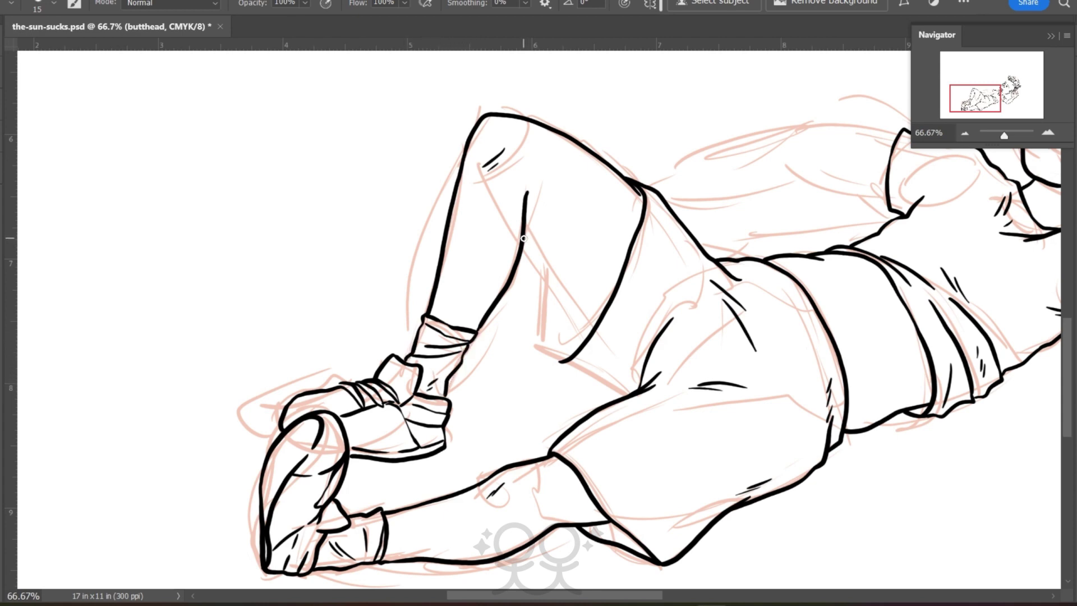
drag(524, 239, 592, 333)
mouse_move(543, 275)
mouse_down()
mouse_move(566, 360)
mouse_move(623, 388)
mouse_move(421, 447)
mouse_up()
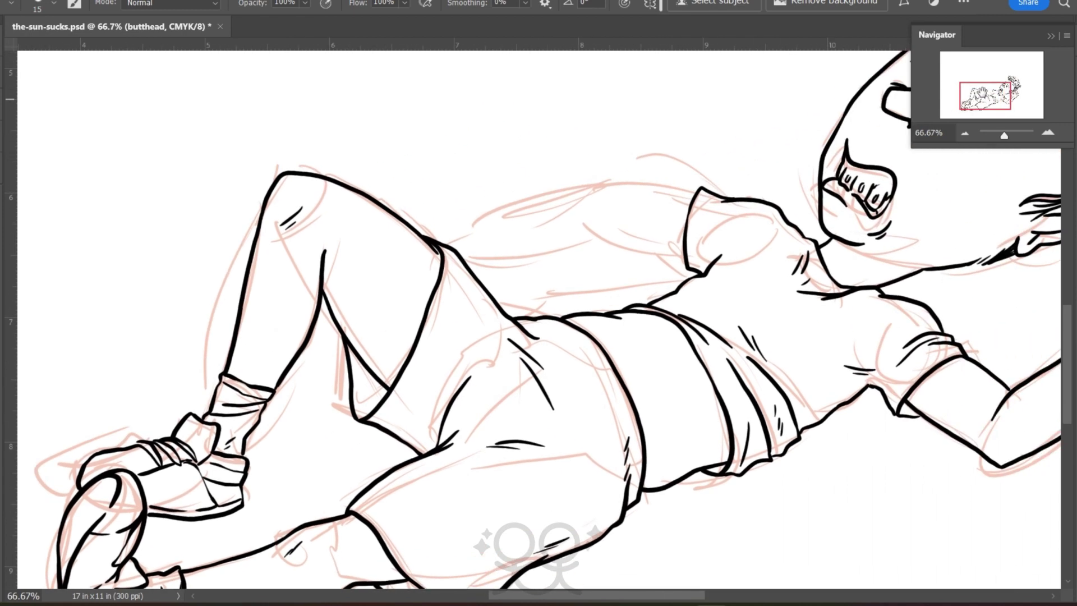
Ink Butthead's far arm from the sleeve to behind the raised thigh, including both contours, the wrist and elbow crease
mouse_move(683, 259)
mouse_down()
mouse_move(584, 243)
mouse_move(487, 258)
mouse_up()
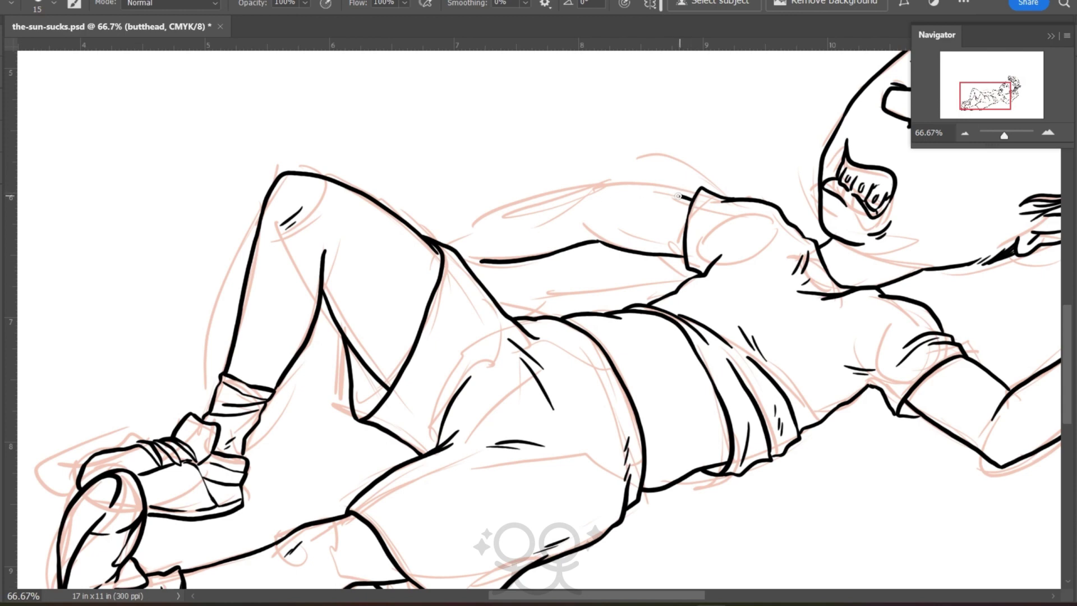
mouse_move(678, 197)
mouse_down()
mouse_move(569, 199)
mouse_move(473, 239)
mouse_move(480, 257)
mouse_move(450, 242)
mouse_up()
key(e)
key(j)
key(b)
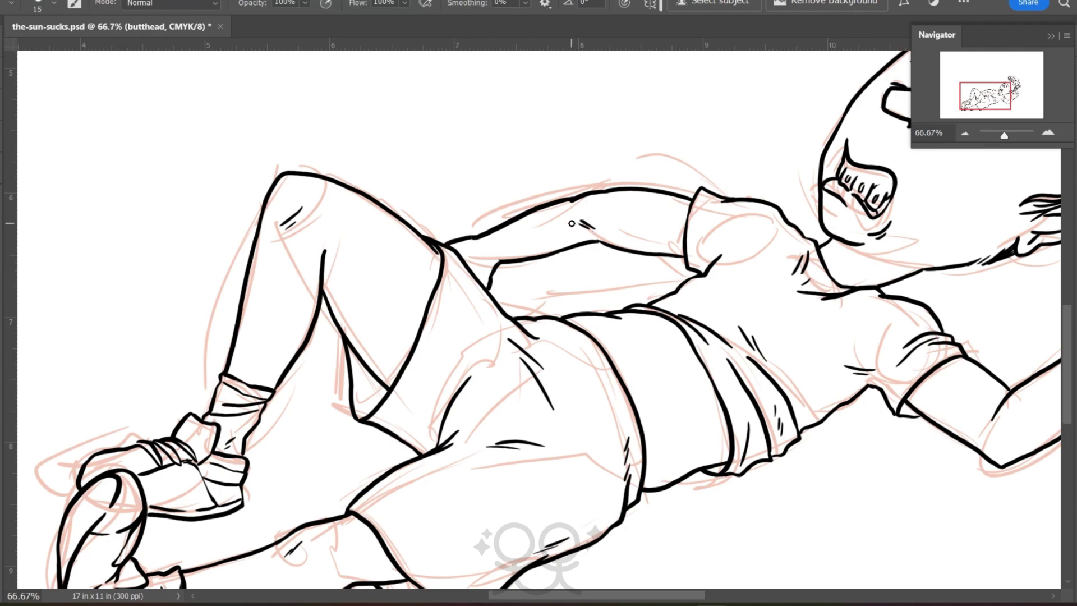
drag(978, 88, 989, 81)
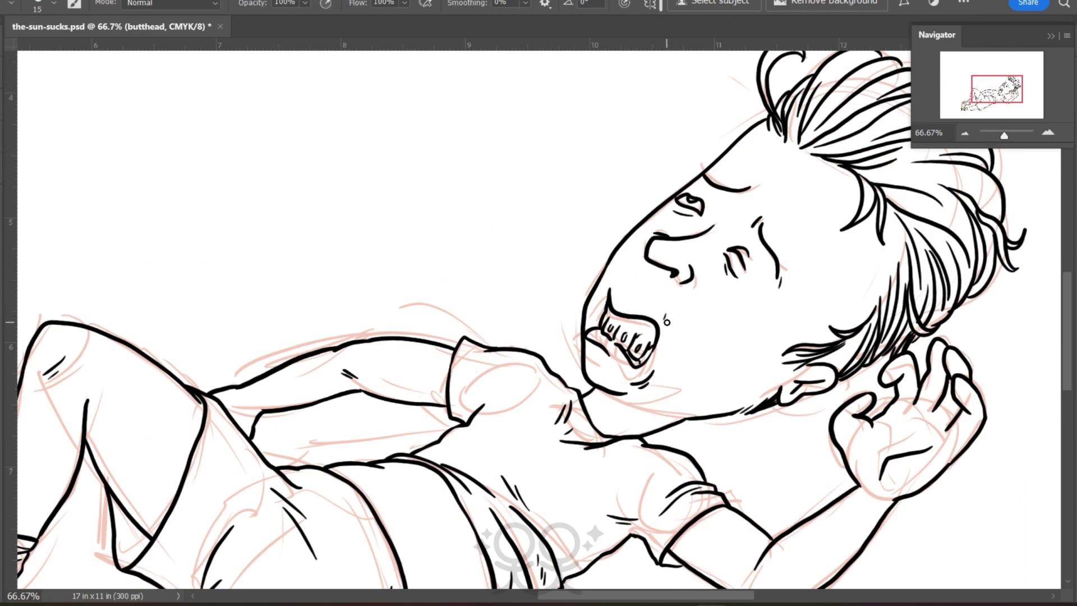
key(ctrl+minus)
key(ctrl+minus)
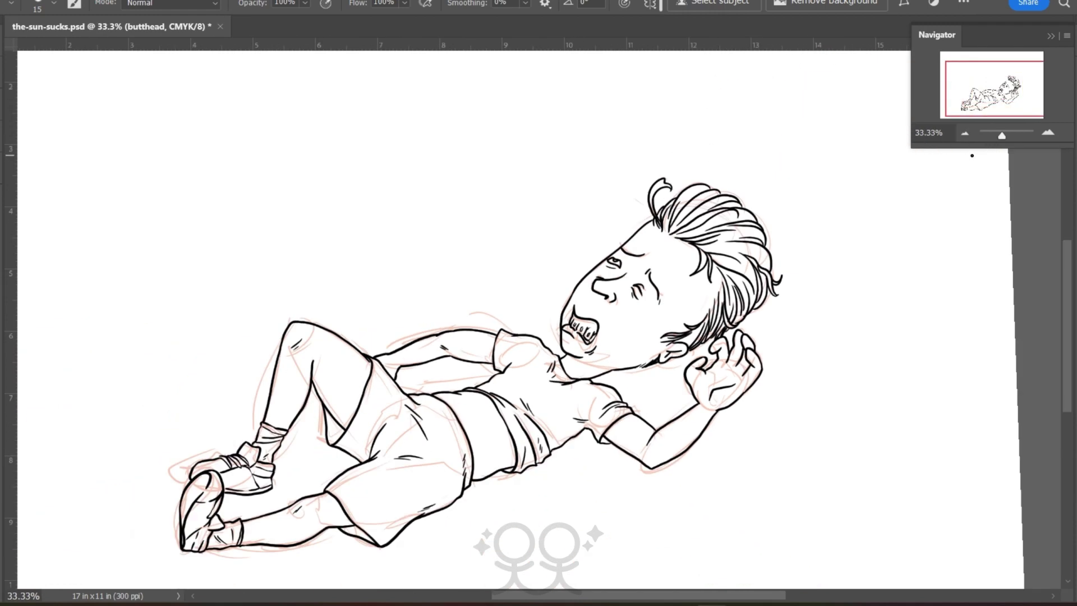
click(3, 1)
click(3, 158)
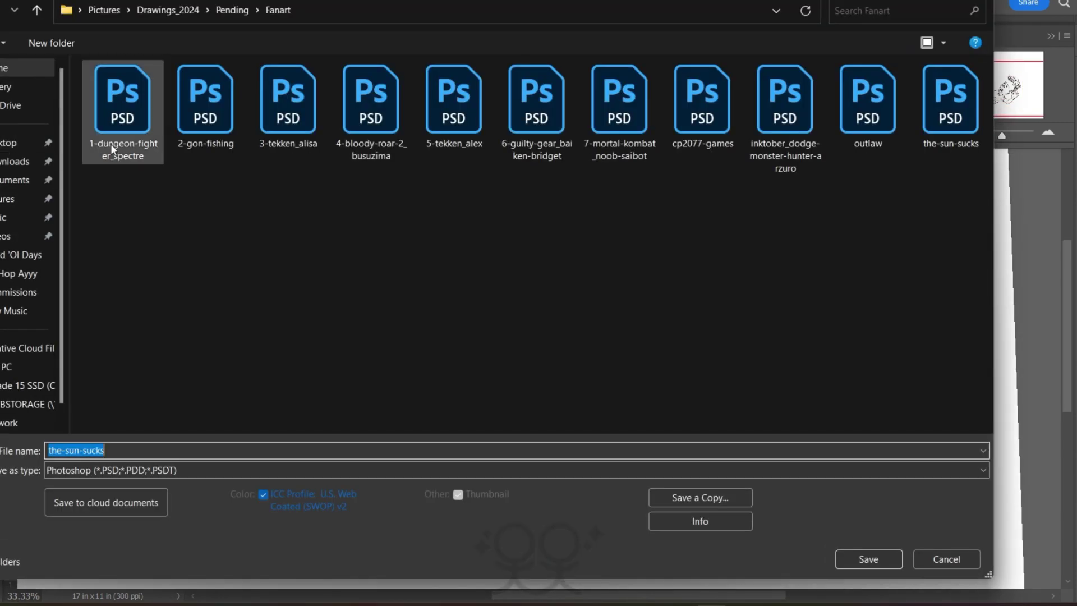
key(Escape)
Save the current document in place
click(2, 1)
click(1, 144)
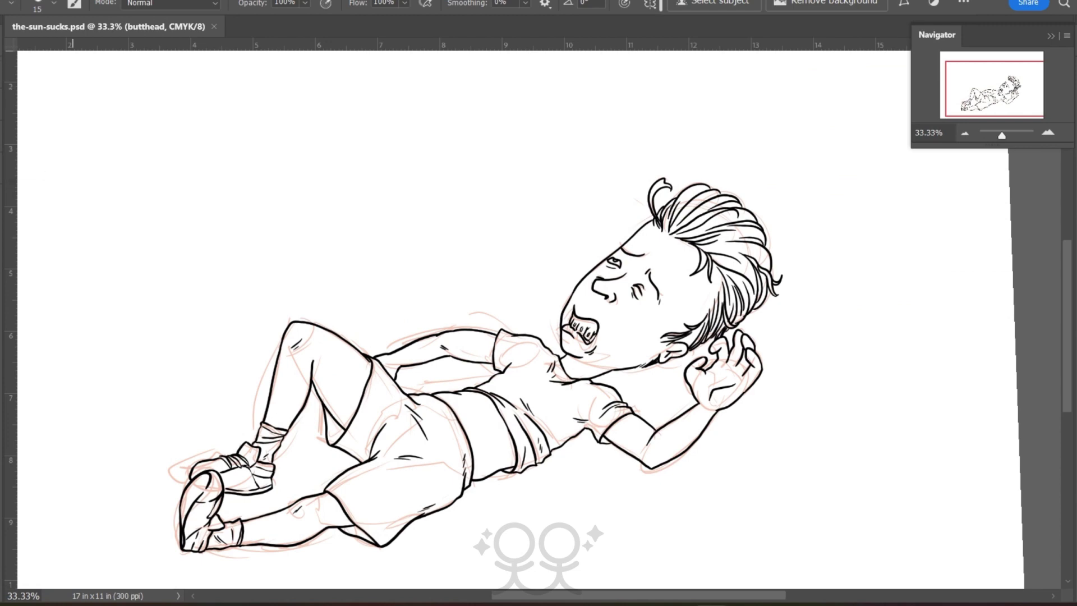
Add a new layer above the butthead ink layer and name it patrick
click(1, 488)
click(139, 523)
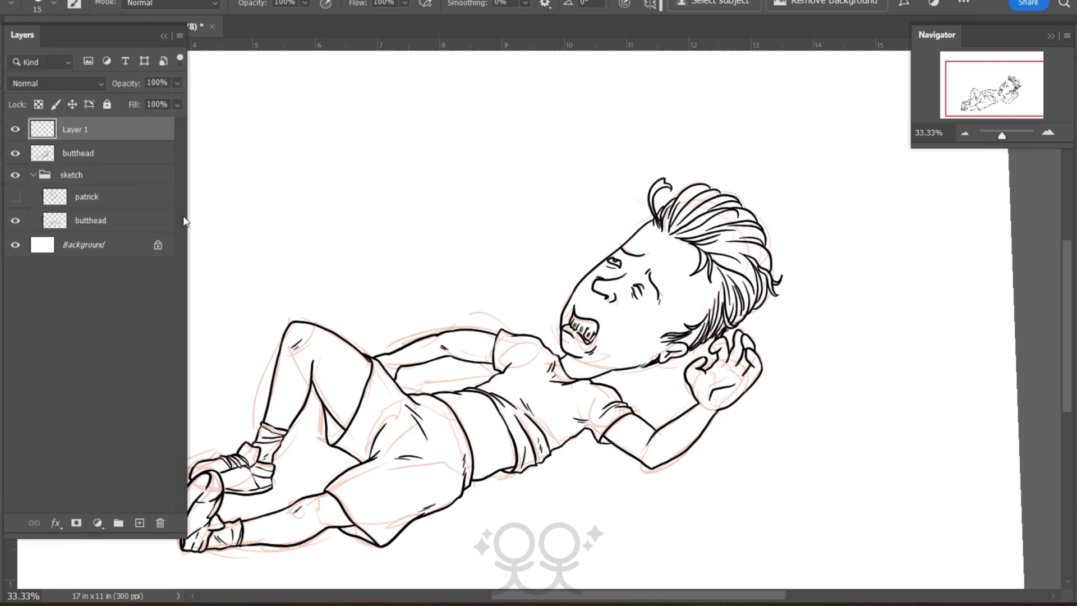
double_click(75, 131)
text(patrick)
key(Return)
Hide the butthead ink and sketch layers and show the patrick sketch layer
click(15, 221)
click(16, 197)
click(16, 153)
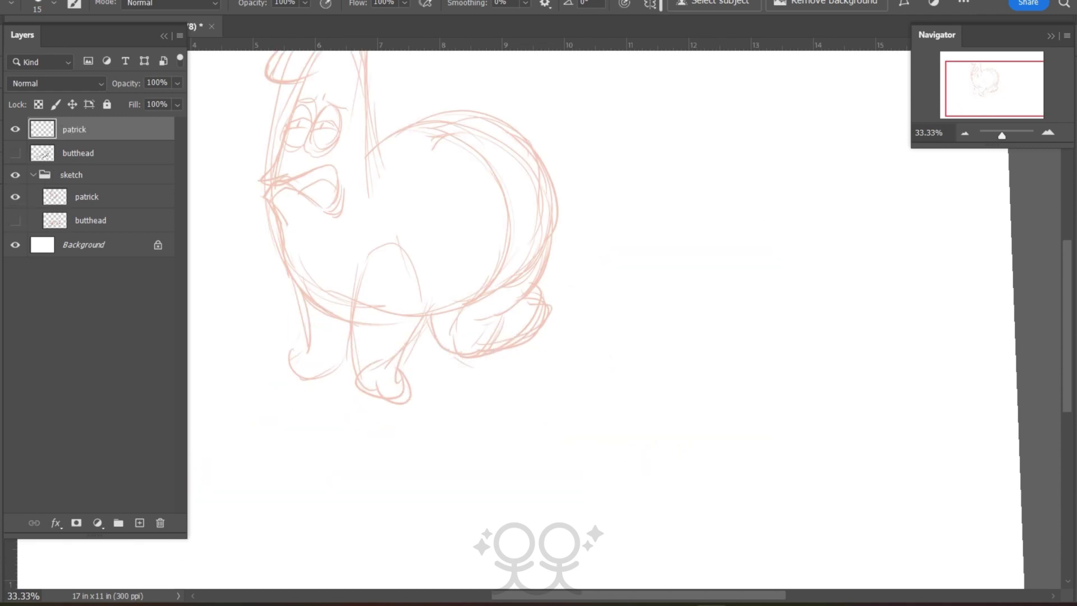
key(F7)
Straighten the canvas, zoom to 66.67% on Patrick's head and ink his two worried eyebrows
click(3, 406)
key(r)
mouse_move(655, 211)
mouse_down()
mouse_move(667, 229)
mouse_move(668, 210)
mouse_up()
drag(1016, 79, 999, 67)
click(1048, 132)
click(1048, 132)
key(b)
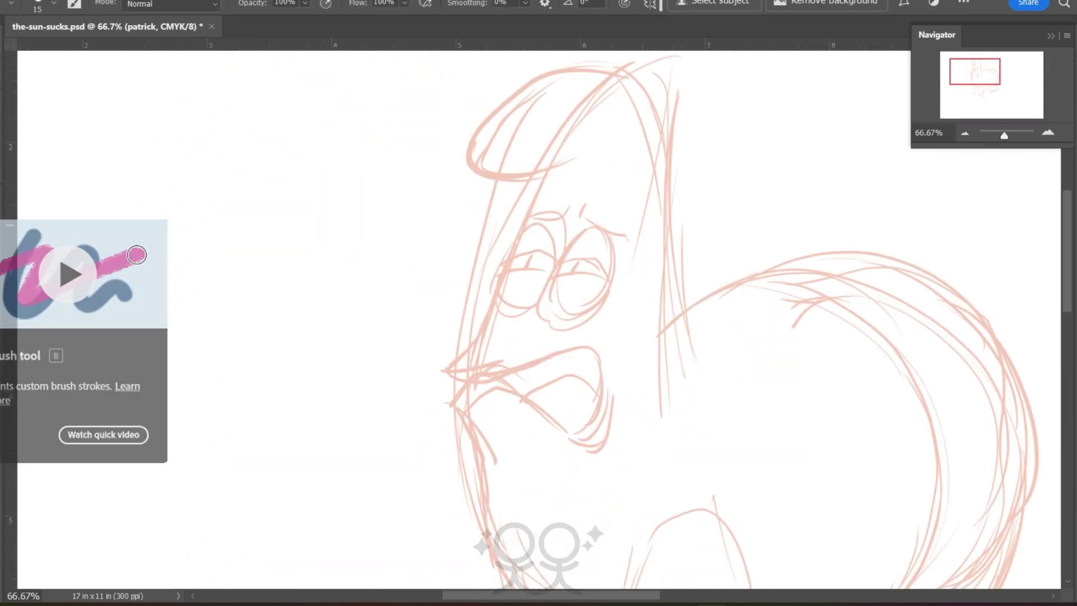
mouse_move(580, 206)
mouse_down()
mouse_move(583, 218)
mouse_move(623, 240)
mouse_up()
drag(571, 201, 529, 219)
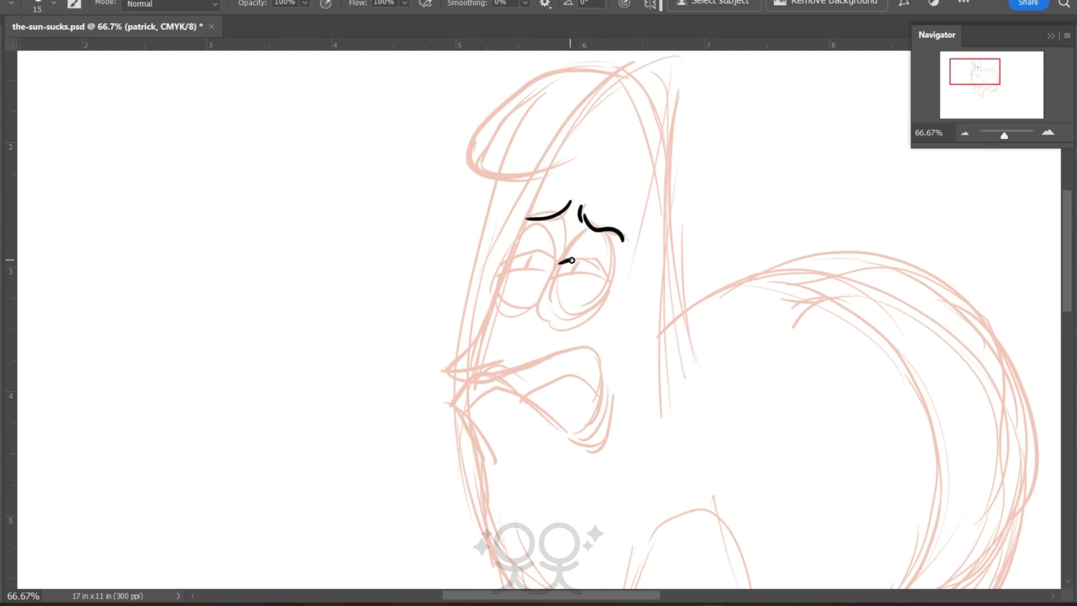
Ink Patrick's two half-closed eyes with their heavy lids, pupils and the small bag lines beneath
mouse_move(572, 261)
mouse_down()
mouse_move(609, 282)
mouse_move(553, 276)
mouse_move(568, 274)
mouse_move(553, 283)
mouse_move(561, 310)
mouse_up()
mouse_move(610, 282)
mouse_down()
mouse_move(592, 223)
mouse_move(505, 263)
mouse_move(529, 273)
mouse_move(501, 269)
mouse_move(543, 245)
mouse_move(528, 220)
mouse_move(501, 269)
mouse_move(547, 281)
mouse_up()
mouse_move(599, 304)
mouse_down()
mouse_move(573, 318)
mouse_move(584, 321)
mouse_up()
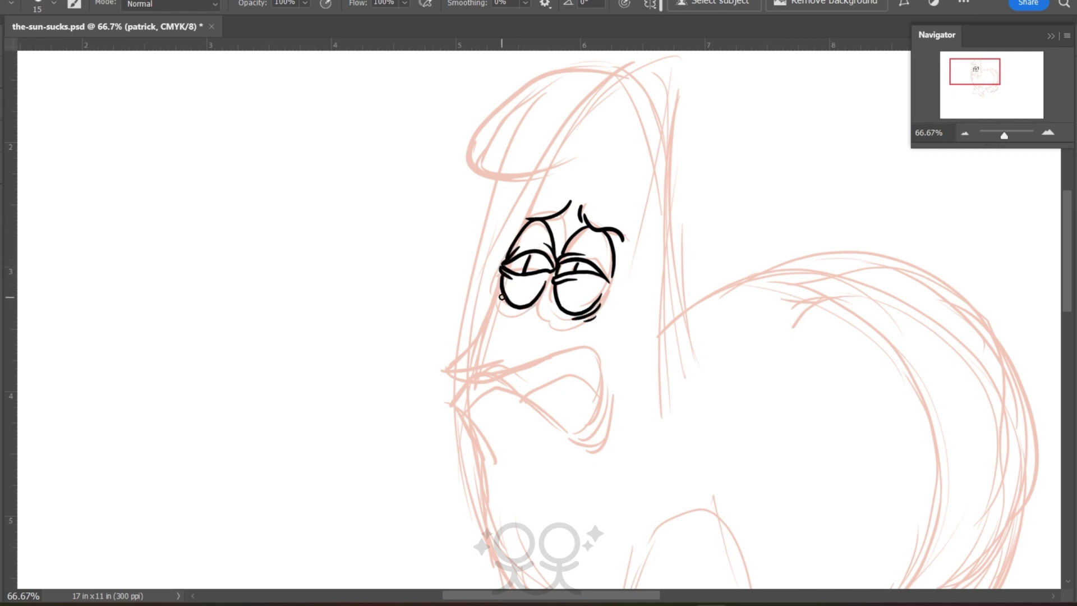
drag(501, 296, 510, 312)
drag(499, 304, 505, 312)
Ink the drooping tip and back contour of Patrick's head, adding neck creases and small marks on the tip
drag(1068, 309, 1068, 299)
mouse_move(572, 202)
mouse_down()
mouse_move(553, 218)
mouse_move(472, 205)
mouse_move(521, 149)
mouse_move(639, 126)
mouse_move(672, 287)
mouse_move(675, 447)
mouse_up()
drag(677, 404, 680, 443)
drag(680, 405, 687, 439)
drag(517, 165, 548, 162)
Ink Patrick's forehead and front face profile, his pointed lips and open mouth with the surrounding cheek and chin creases
drag(546, 221, 520, 277)
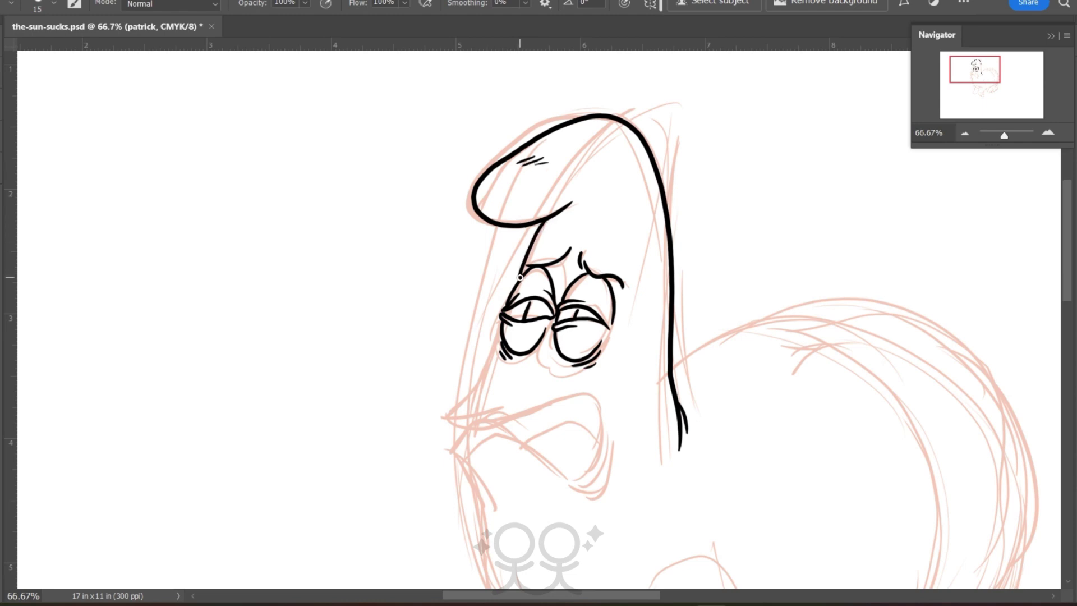
mouse_move(502, 332)
mouse_down()
mouse_move(462, 411)
mouse_move(559, 400)
mouse_move(596, 474)
mouse_move(480, 422)
mouse_move(457, 448)
mouse_move(495, 496)
mouse_up()
mouse_move(598, 440)
mouse_down()
mouse_move(562, 420)
mouse_move(528, 445)
mouse_move(608, 470)
mouse_move(580, 488)
mouse_up()
Ink Patrick's near arm with its rounded hand and the armpit crease, redoing the first arm stroke
drag(1068, 296, 1068, 340)
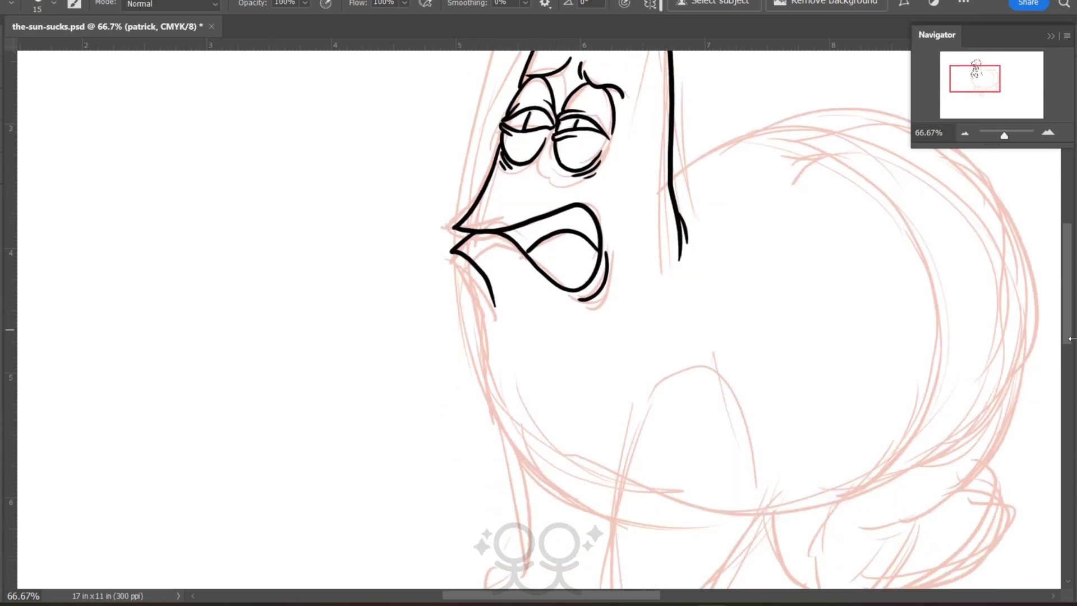
drag(624, 596, 657, 596)
drag(1067, 337, 1065, 373)
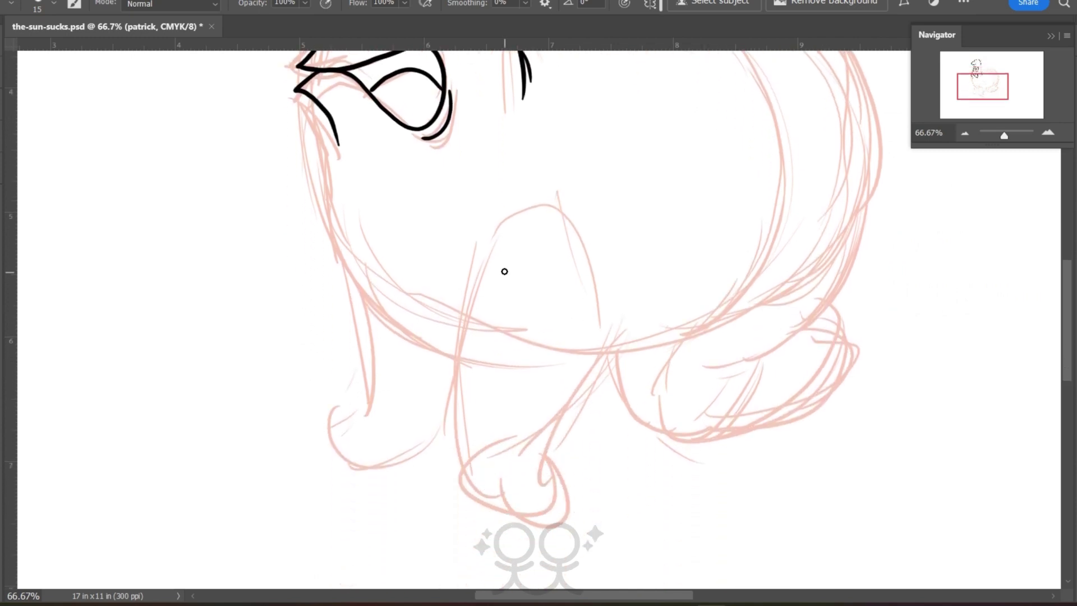
mouse_move(623, 210)
mouse_down()
mouse_move(620, 286)
mouse_move(552, 457)
mouse_up()
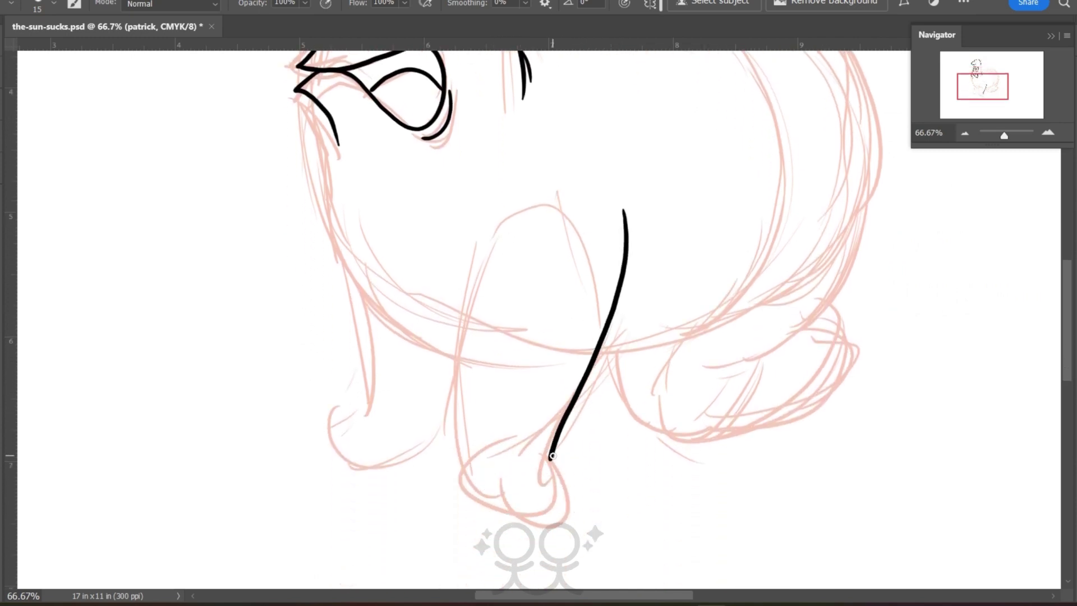
key(ctrl+z)
mouse_move(481, 271)
mouse_down()
mouse_move(449, 368)
mouse_move(479, 483)
mouse_move(525, 501)
mouse_move(563, 490)
mouse_move(521, 456)
mouse_move(545, 444)
mouse_move(599, 333)
mouse_move(626, 218)
mouse_up()
drag(638, 212, 618, 289)
drag(1068, 354, 1072, 343)
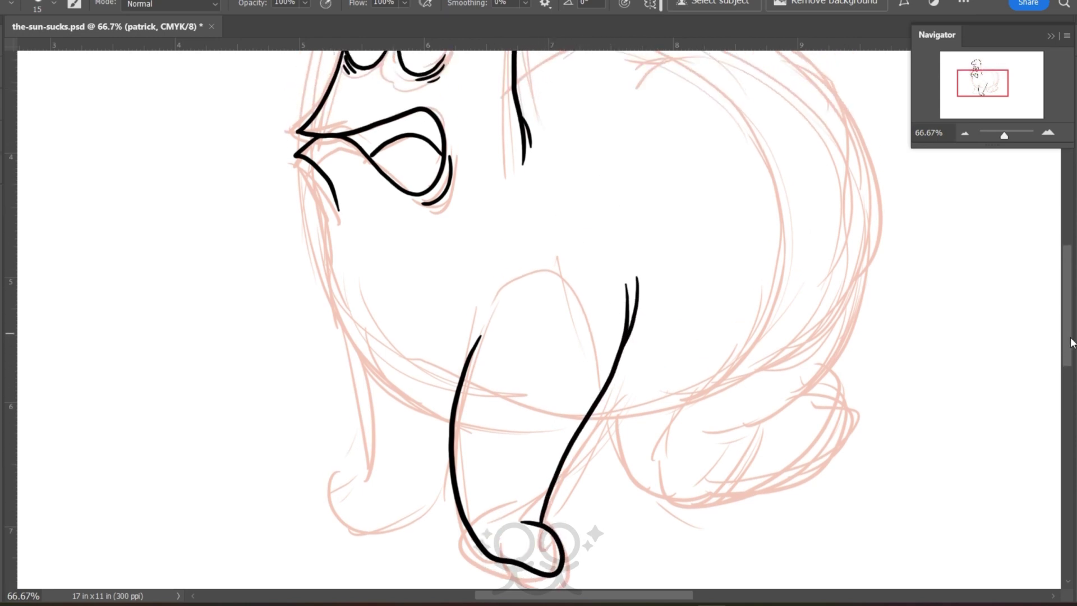
mouse_move(329, 185)
mouse_down()
mouse_move(347, 325)
mouse_move(418, 403)
mouse_move(450, 414)
mouse_up()
mouse_move(583, 426)
mouse_down()
mouse_move(640, 422)
mouse_move(735, 348)
mouse_move(750, 281)
mouse_up()
key(ctrl+z)
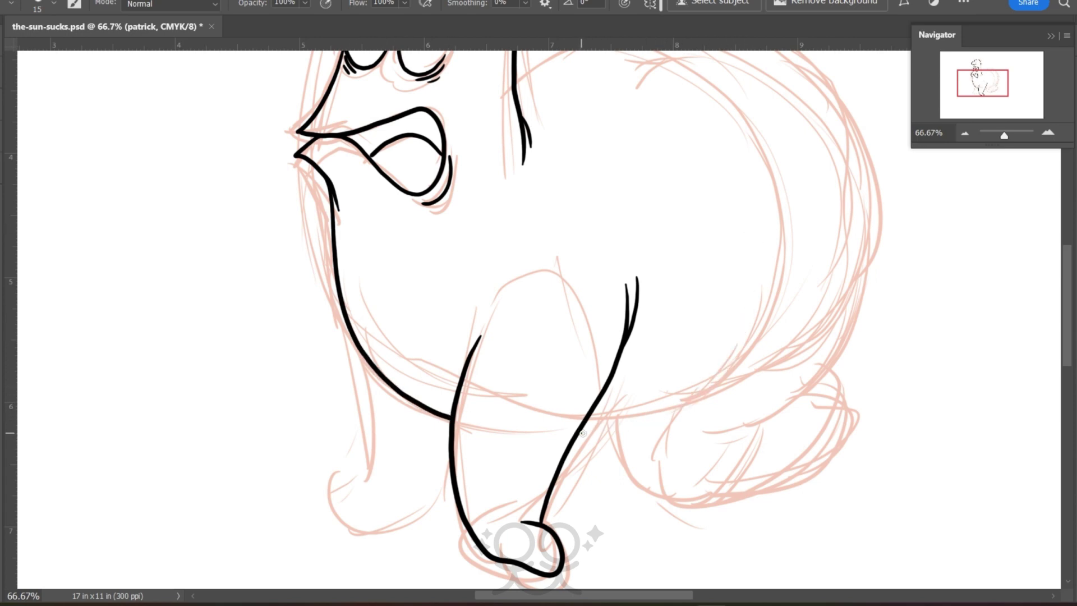
mouse_move(582, 433)
mouse_down()
mouse_move(716, 380)
mouse_move(756, 252)
mouse_up()
key(ctrl+z)
key(ctrl+z)
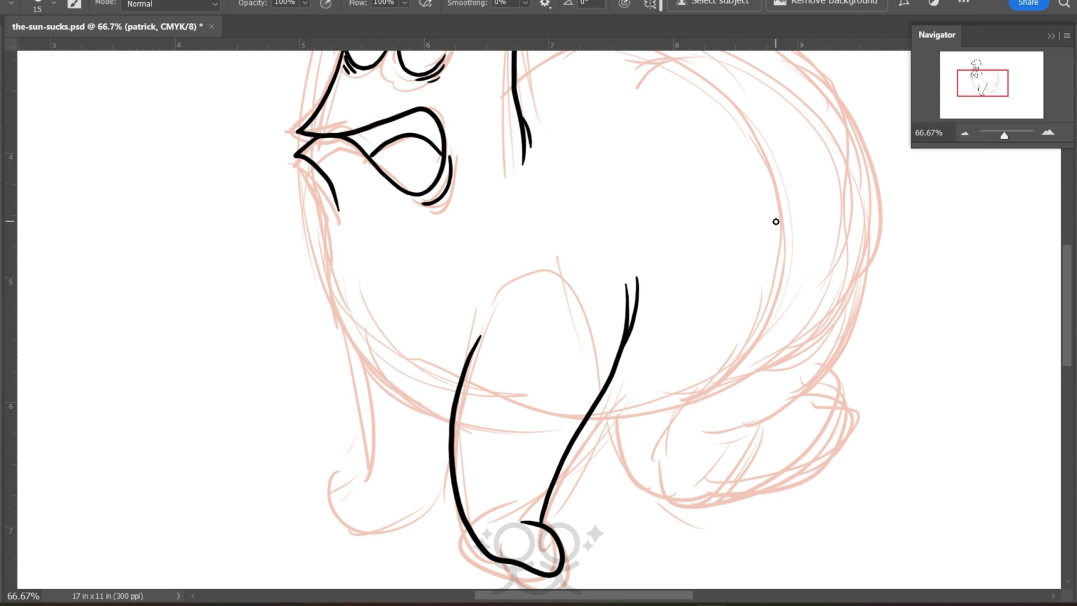
Rotate the canvas and ink Patrick's belly as one sweeping curve from below the mouth round to his rear
key(r)
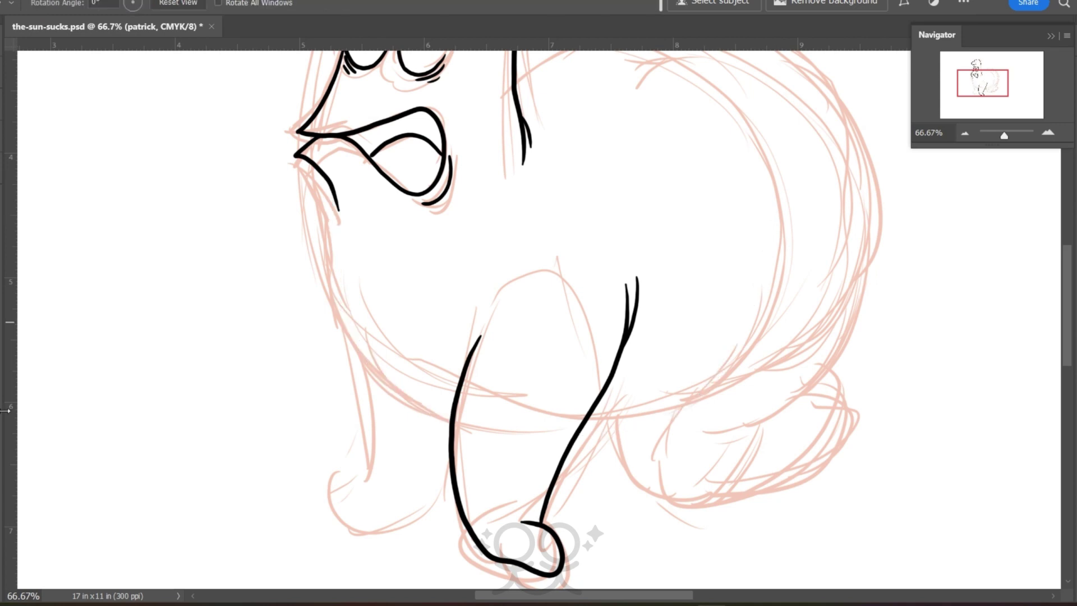
drag(270, 225, 332, 440)
drag(1068, 353, 1067, 347)
key(b)
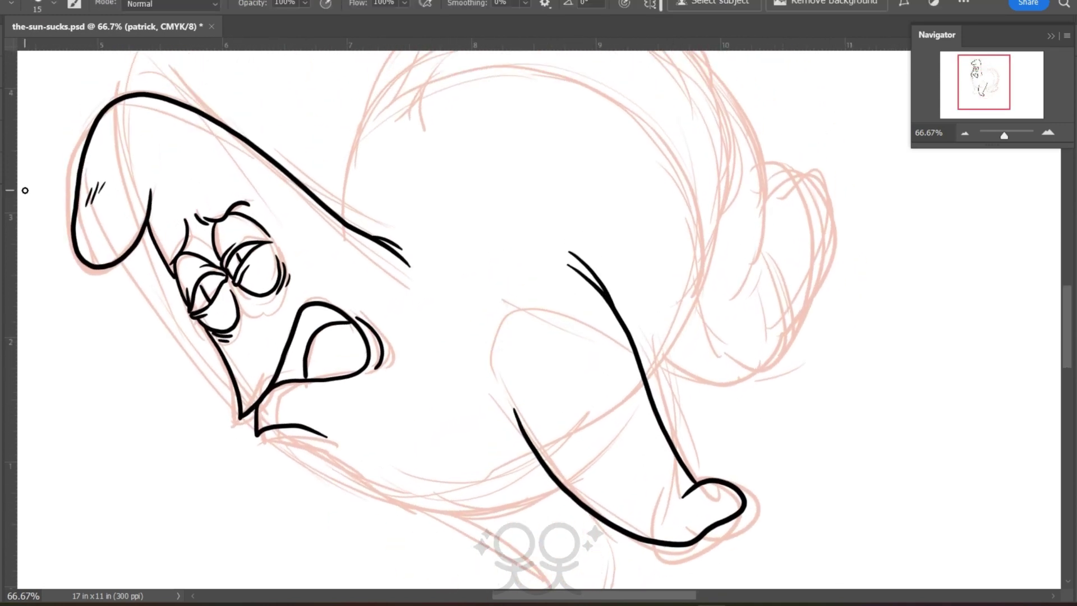
mouse_move(641, 147)
mouse_down()
mouse_move(686, 208)
mouse_move(672, 353)
mouse_move(572, 448)
mouse_move(473, 486)
mouse_move(381, 465)
mouse_move(337, 443)
mouse_move(161, 173)
mouse_move(249, 81)
mouse_up()
Turn the canvas back nearly upright and erase the belly line where it crosses the near arm
key(r)
key(b)
key(e)
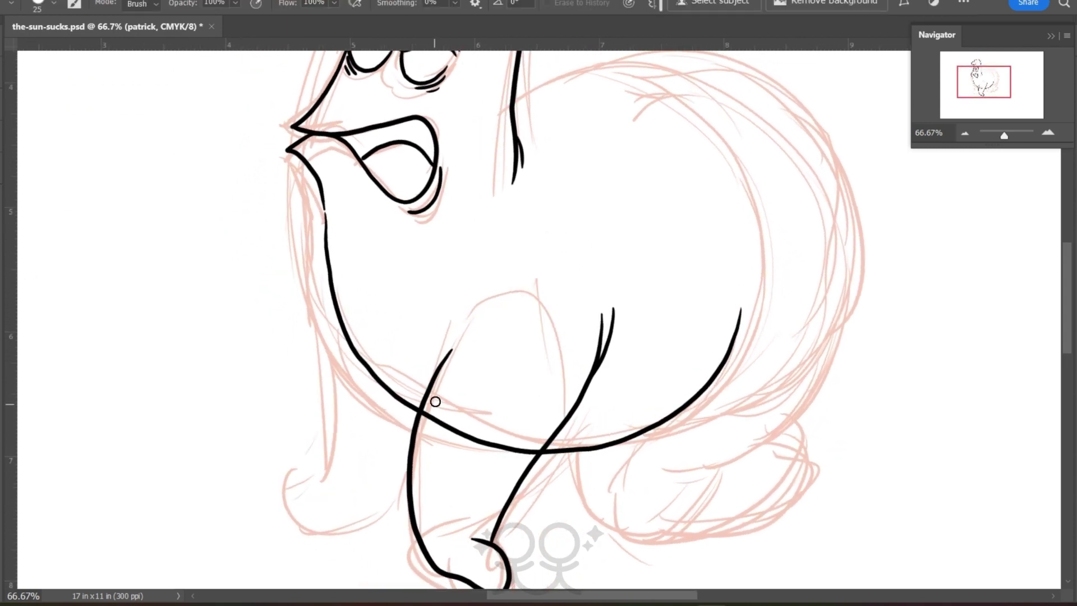
mouse_move(427, 422)
mouse_down()
mouse_move(428, 409)
mouse_move(424, 420)
mouse_up()
drag(536, 452, 430, 416)
key(b)
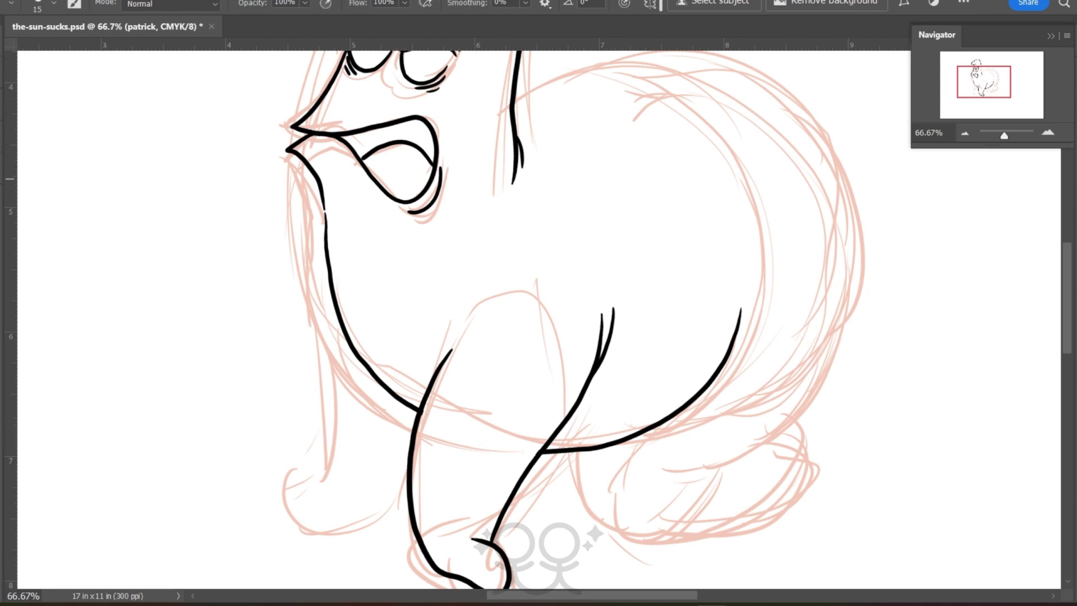
Ink Patrick's far arm down from the belly, with its rounded hand and small crease marks
drag(334, 297, 350, 493)
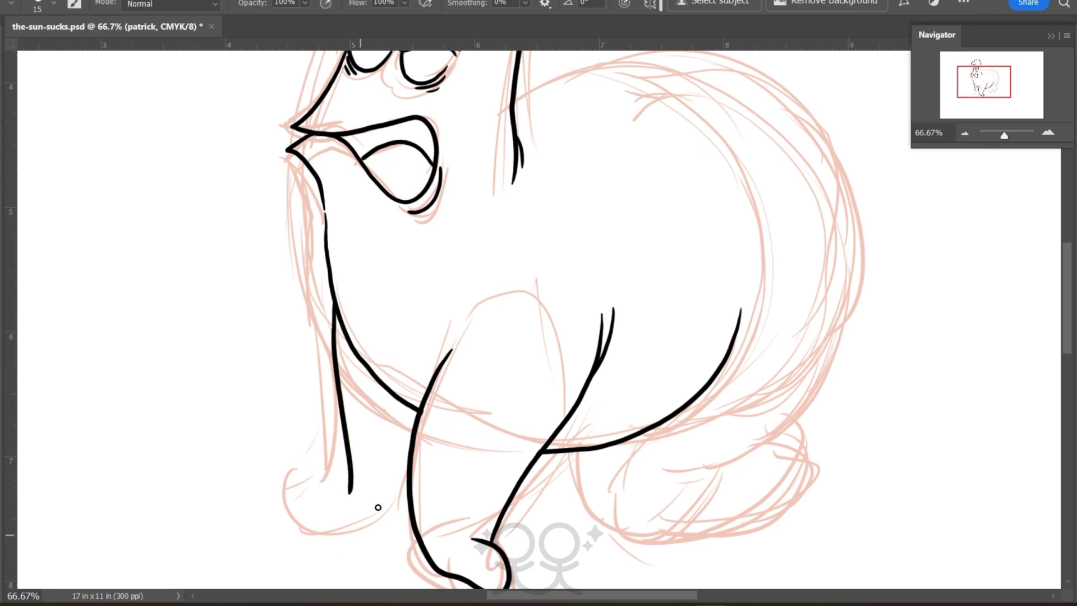
mouse_move(411, 505)
mouse_down()
mouse_move(370, 525)
mouse_move(334, 525)
mouse_up()
mouse_move(349, 486)
mouse_down()
mouse_move(324, 508)
mouse_move(340, 523)
mouse_up()
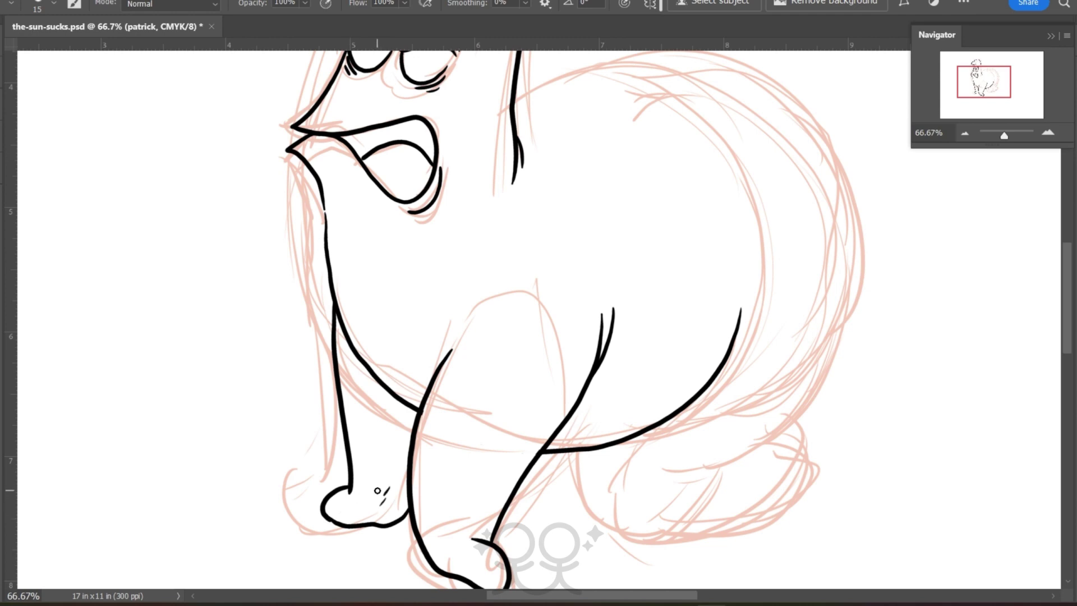
Rotate the canvas to about 80° and ink the curve of Patrick's near buttock over the sketch, leaving a small gap
key(r)
drag(337, 359, 428, 15)
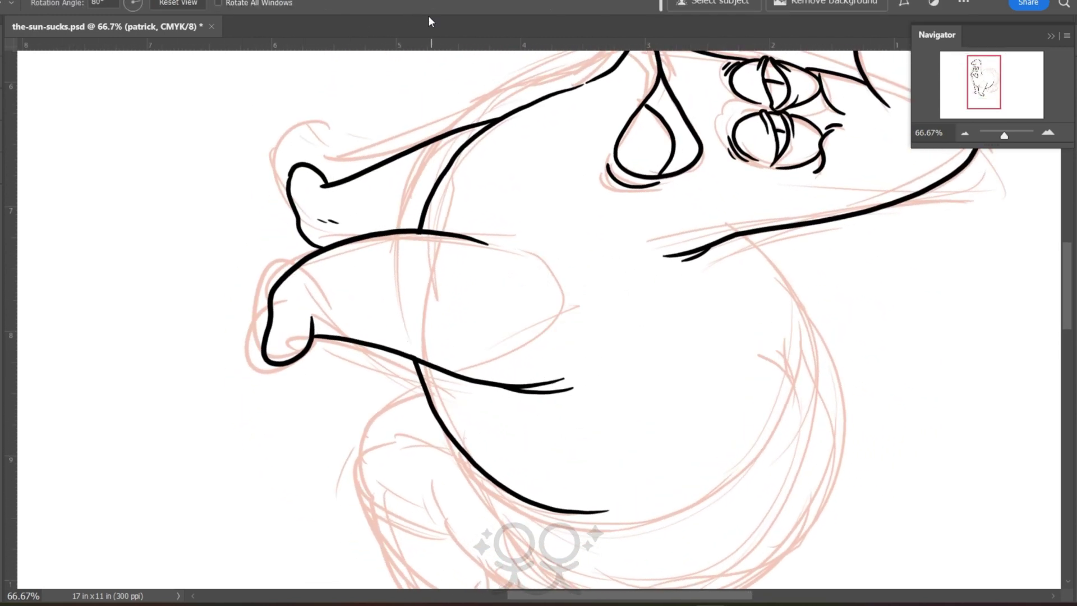
key(b)
scroll(482, 359, down, 2)
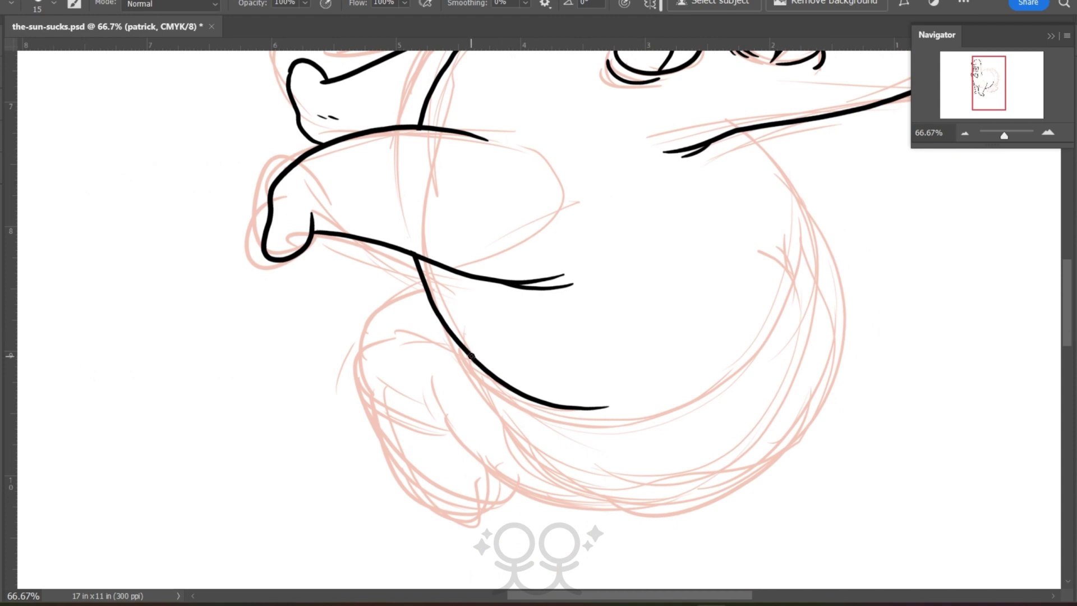
drag(492, 381, 554, 409)
key(ctrl+z)
mouse_move(788, 180)
mouse_down()
mouse_move(807, 238)
mouse_move(784, 316)
mouse_move(745, 369)
mouse_move(668, 418)
mouse_move(567, 422)
mouse_move(505, 384)
mouse_up()
right_click(787, 185)
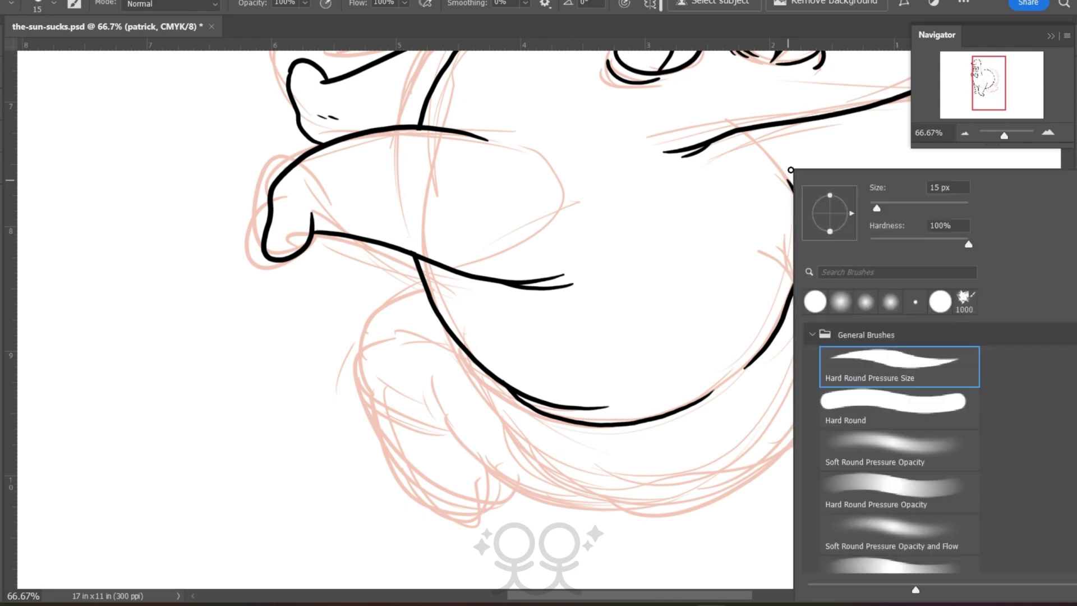
key(Escape)
drag(787, 182, 814, 225)
key(ctrl+z)
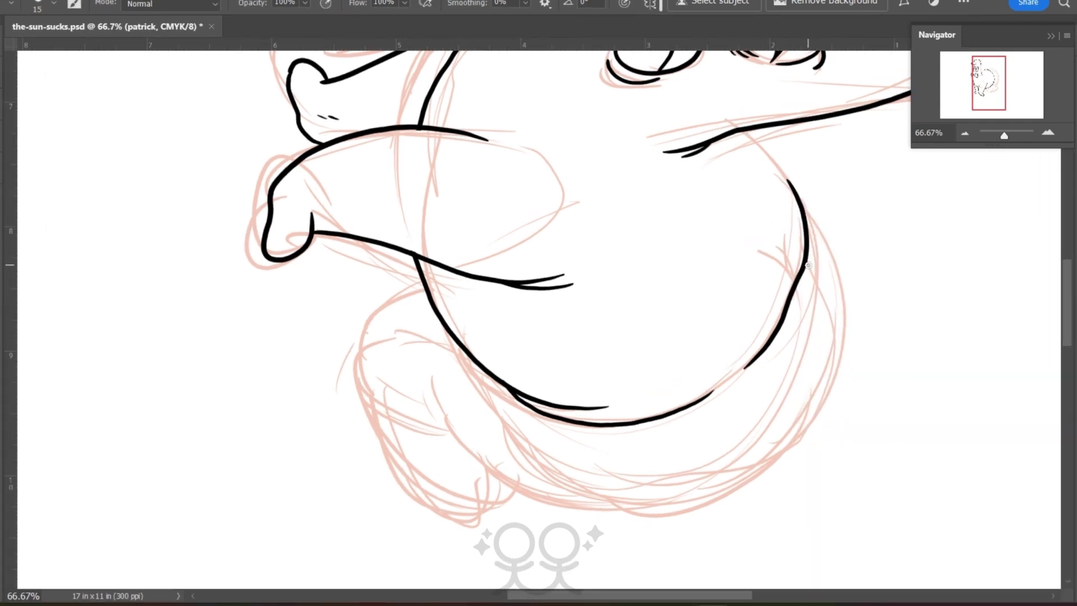
Ink crease lines beside both ends of the buttock curve and extend the upper end into Patrick's back line with a small forked crease
mouse_move(788, 181)
mouse_down()
mouse_move(816, 225)
mouse_move(795, 321)
mouse_up()
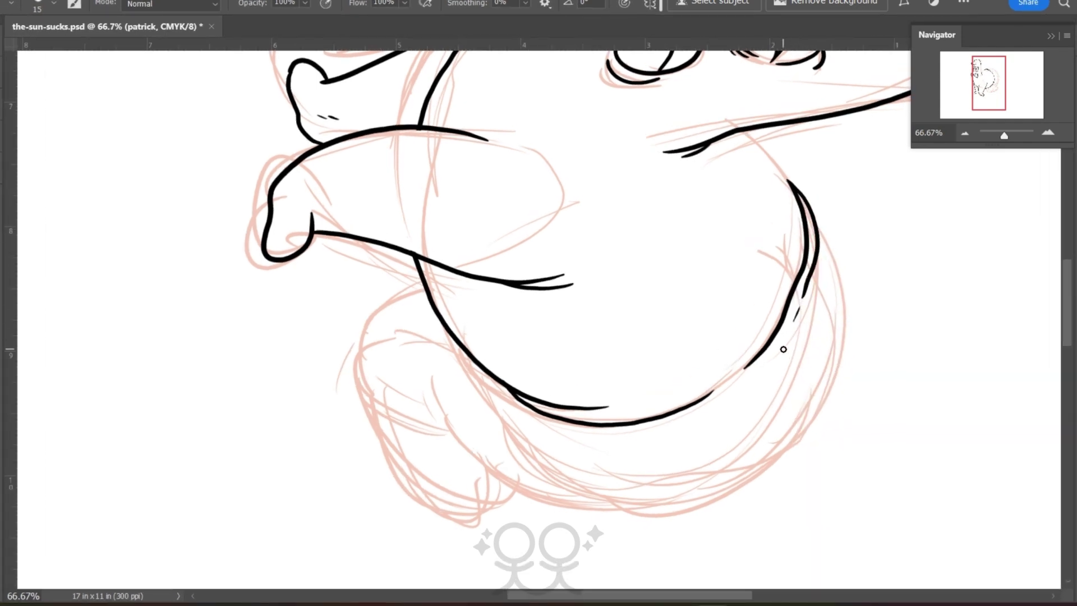
mouse_move(474, 360)
mouse_down()
mouse_move(514, 406)
mouse_move(570, 434)
mouse_up()
drag(584, 439, 611, 443)
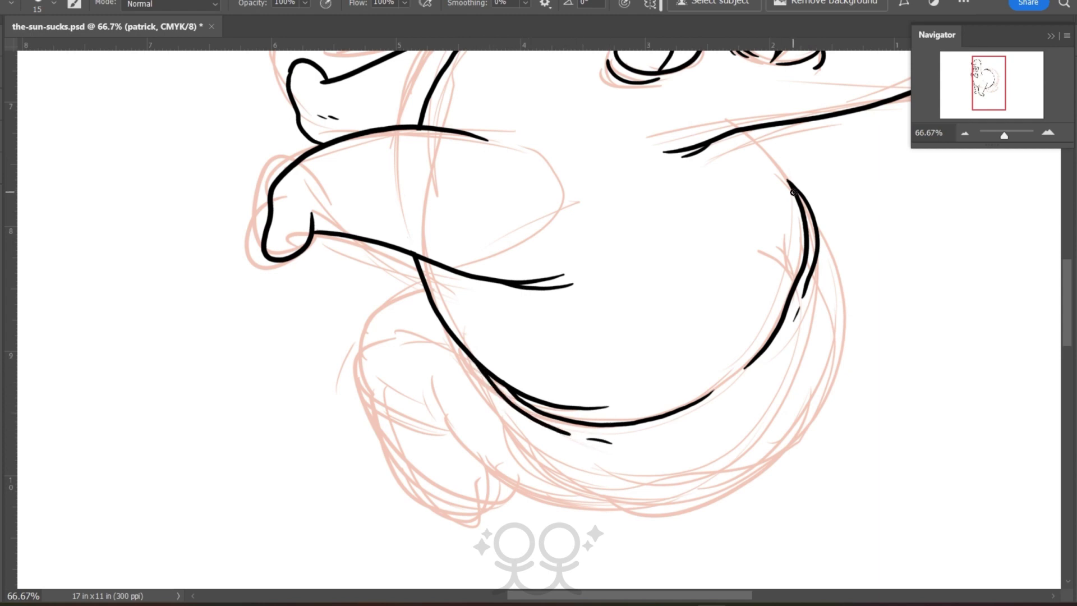
drag(794, 192, 734, 131)
key(ctrl+z)
drag(794, 189, 735, 132)
drag(756, 265, 793, 283)
Turn the canvas back nearly upright and ink the outer contour of Patrick's far buttock and thigh, with short crease marks
key(r)
drag(359, 264, 495, 474)
drag(1068, 346, 1070, 331)
key(b)
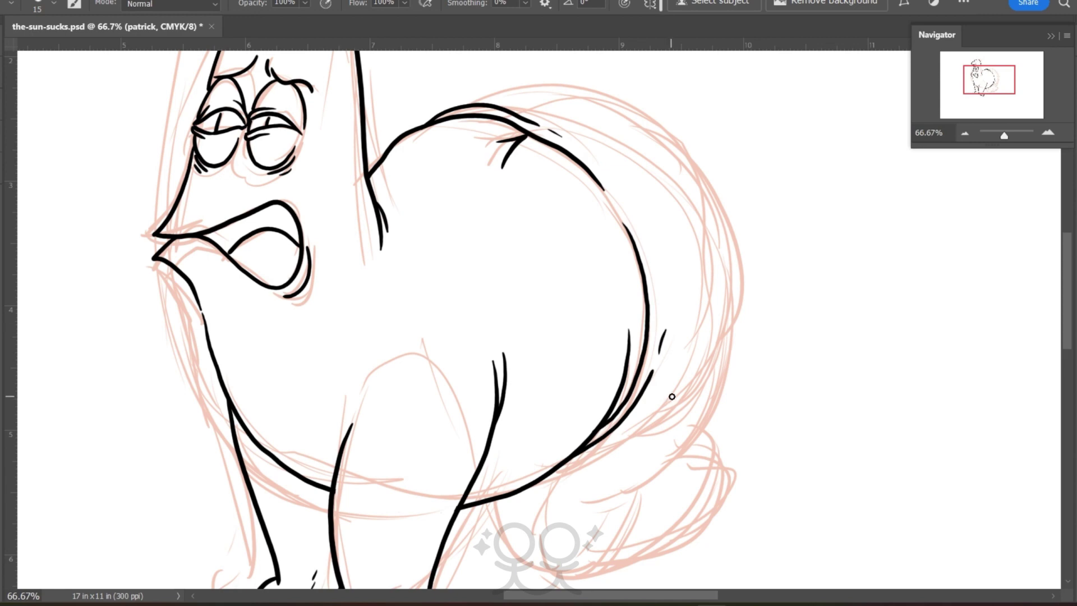
mouse_move(670, 400)
mouse_down()
mouse_move(607, 457)
mouse_move(562, 472)
mouse_up()
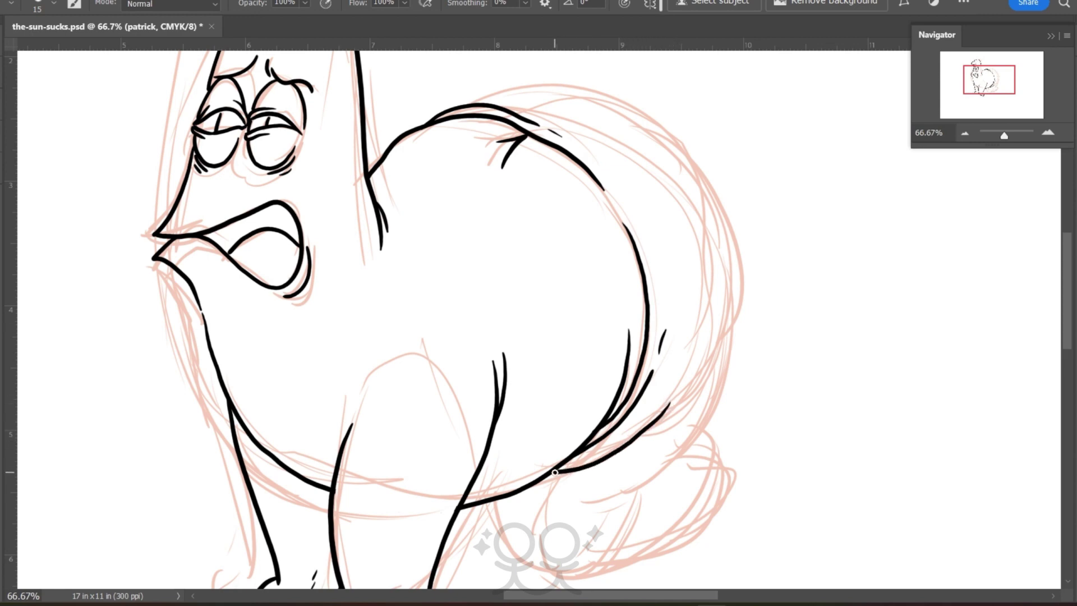
mouse_move(619, 495)
mouse_down()
mouse_move(722, 402)
mouse_move(729, 334)
mouse_up()
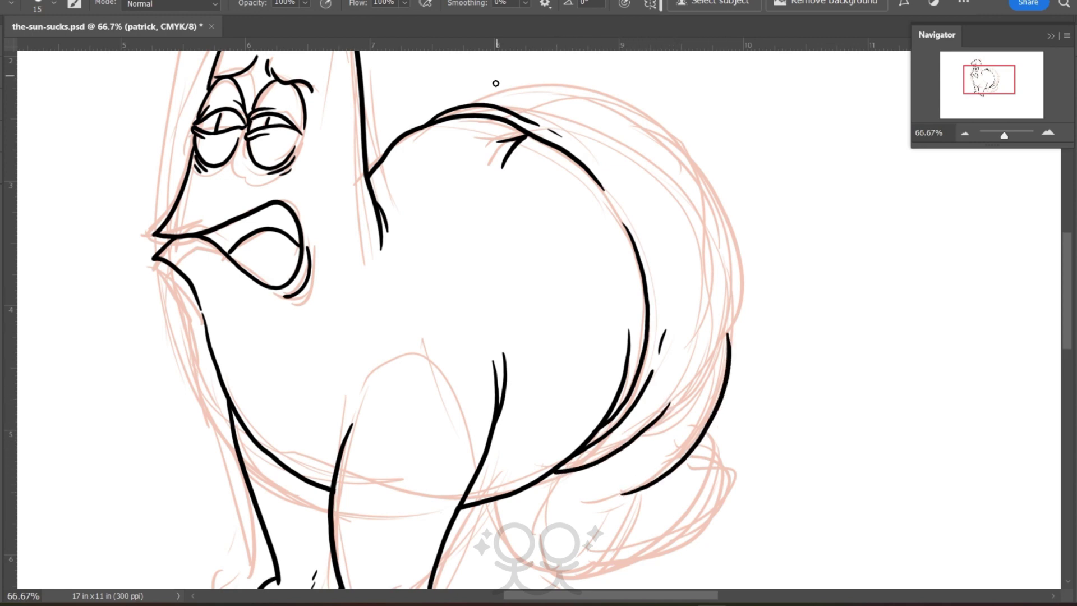
mouse_move(478, 103)
mouse_down()
mouse_move(497, 94)
mouse_move(623, 118)
mouse_move(728, 219)
mouse_move(728, 339)
mouse_move(692, 401)
mouse_up()
drag(638, 489, 583, 514)
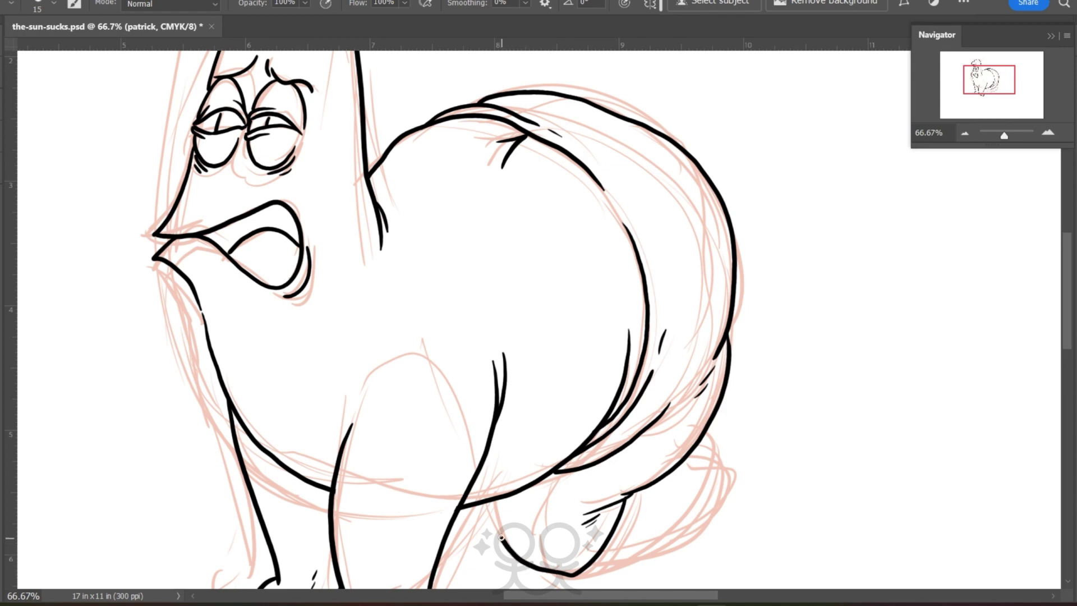
Ink Patrick's folded rear leg under the belly as a rounded sole and foot, redrawing the first strokes
mouse_move(627, 498)
mouse_down()
mouse_move(585, 560)
mouse_move(537, 568)
mouse_move(505, 544)
mouse_move(491, 509)
mouse_up()
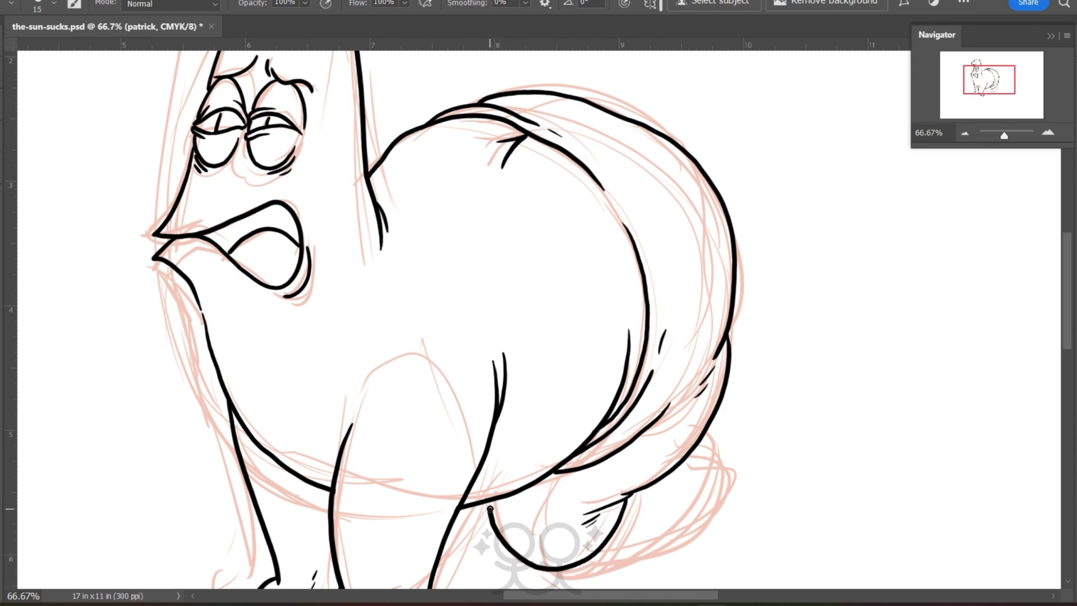
mouse_move(685, 459)
mouse_down()
mouse_move(691, 502)
mouse_move(623, 551)
mouse_up()
key(ctrl+z)
key(ctrl+z)
scroll(623, 548, down, 3)
mouse_move(624, 383)
mouse_down()
mouse_move(589, 440)
mouse_move(544, 451)
mouse_move(509, 430)
mouse_move(488, 386)
mouse_up()
mouse_move(563, 450)
mouse_down()
mouse_move(652, 432)
mouse_move(694, 398)
mouse_move(713, 375)
mouse_move(712, 344)
mouse_move(689, 341)
mouse_up()
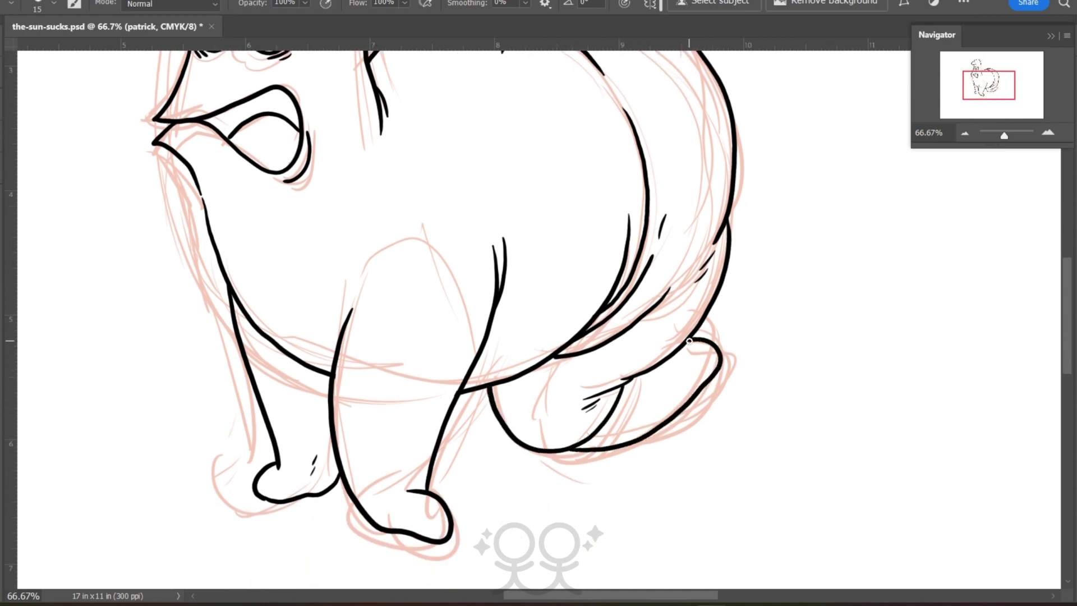
Reset the canvas rotation to 0° with the whole figure in view and save the document
click(963, 134)
click(962, 134)
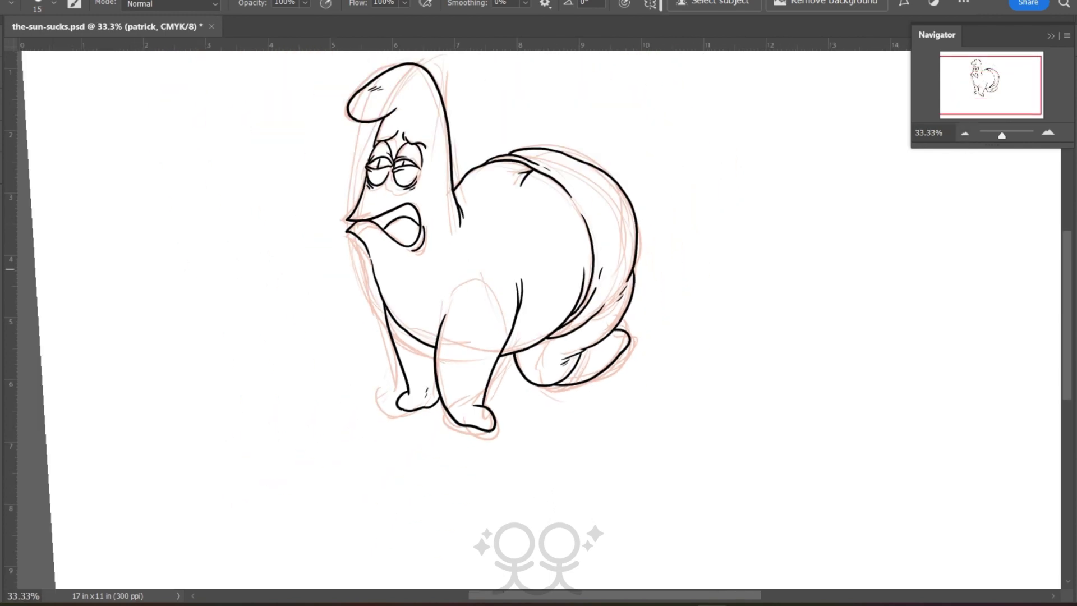
key(r)
mouse_move(199, 339)
mouse_down()
mouse_move(204, 277)
mouse_move(200, 322)
mouse_up()
click(11, 1)
click(34, 144)
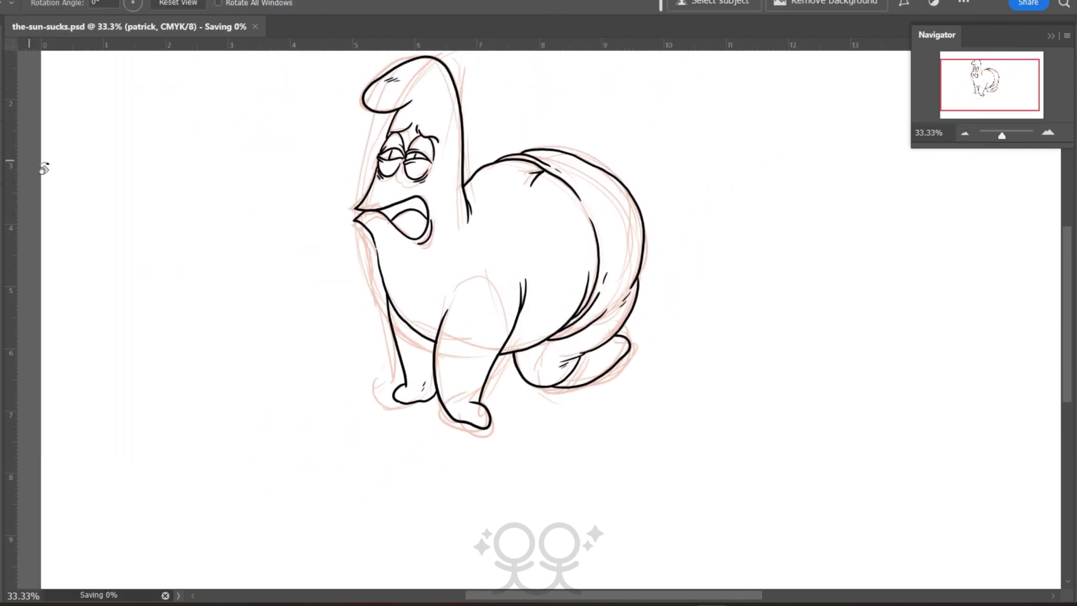
Show the butthead sketch and ink layers, and hide the sketch group to leave only the line art of both figures
key(F7)
click(23, 221)
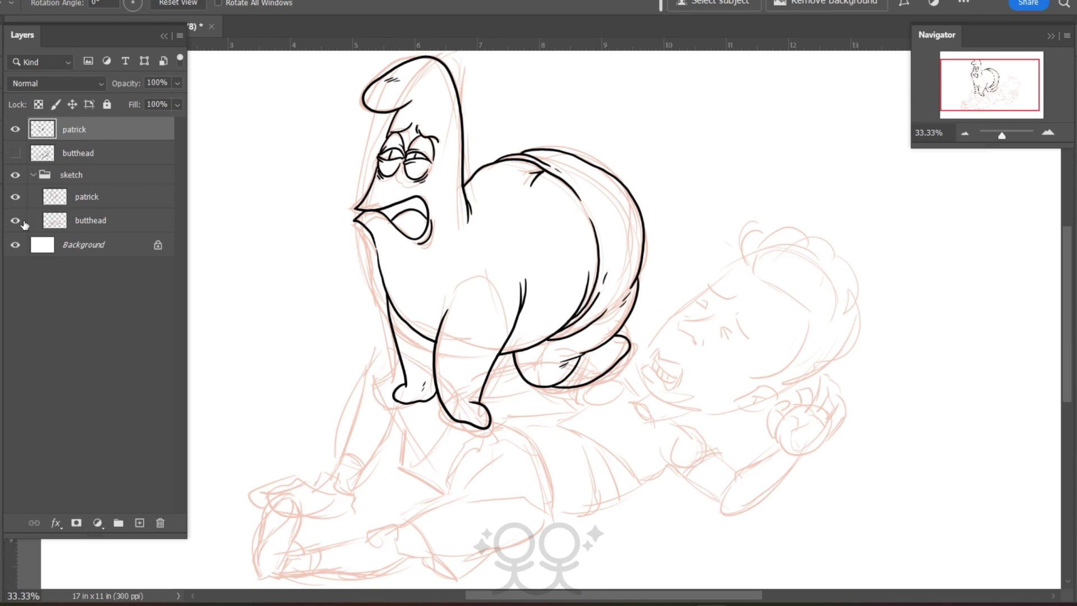
click(16, 155)
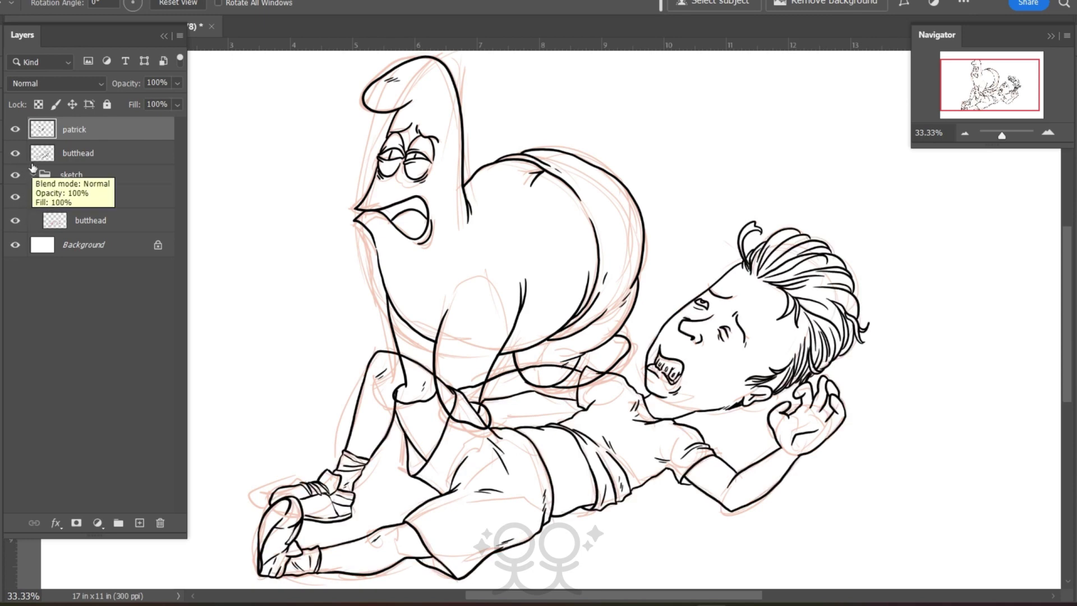
click(964, 133)
click(964, 133)
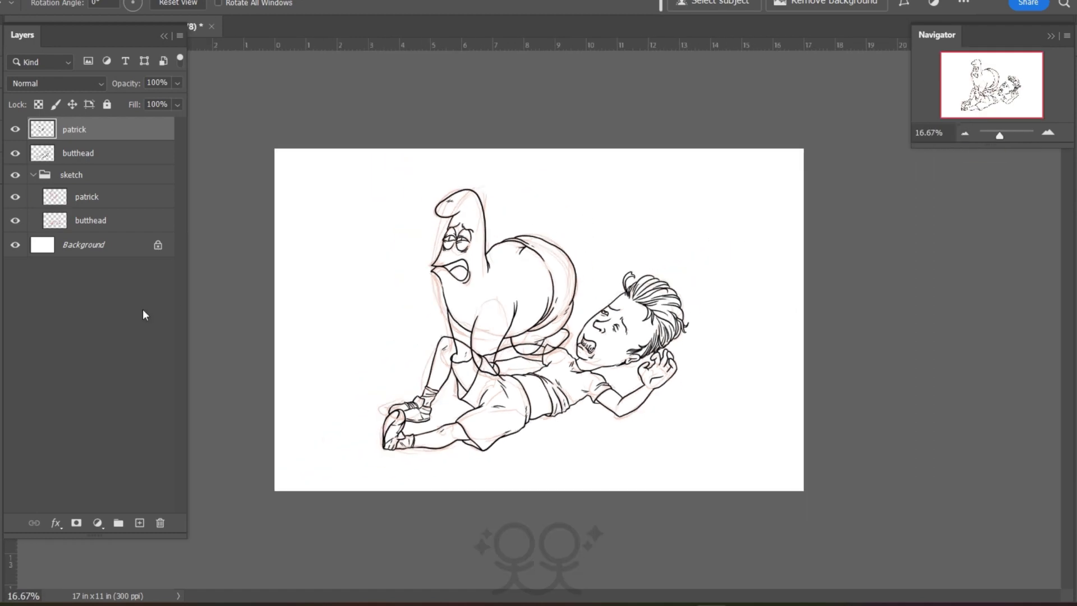
key(ctrl+plus)
key(ctrl+plus)
click(15, 175)
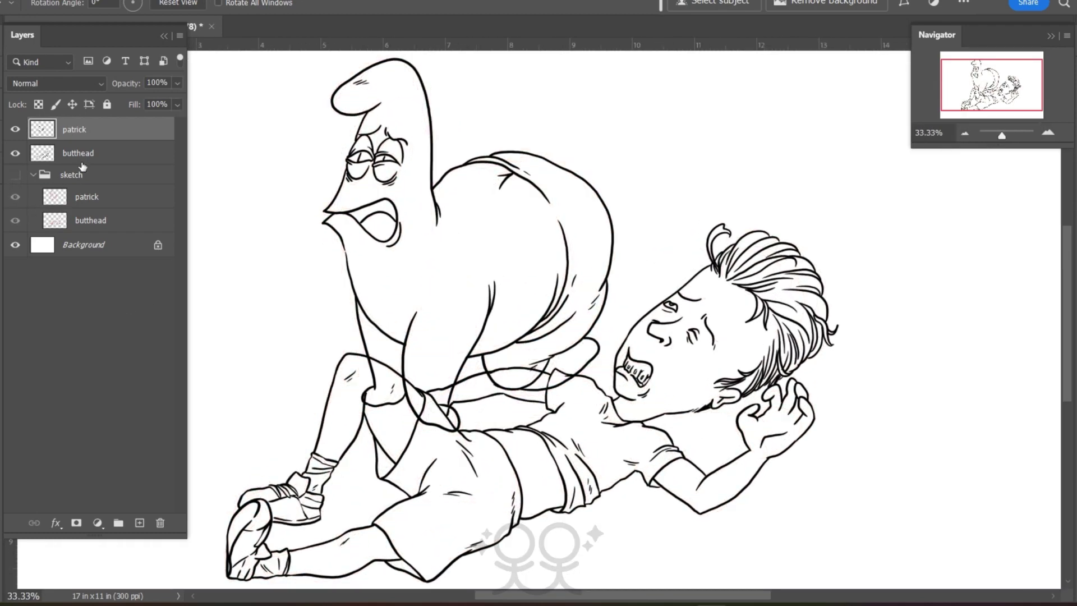
Add a layer mask to the patrick ink layer and mask out his arm and hand lines overlapping Butthead's raised leg with a 35 px brush
click(76, 523)
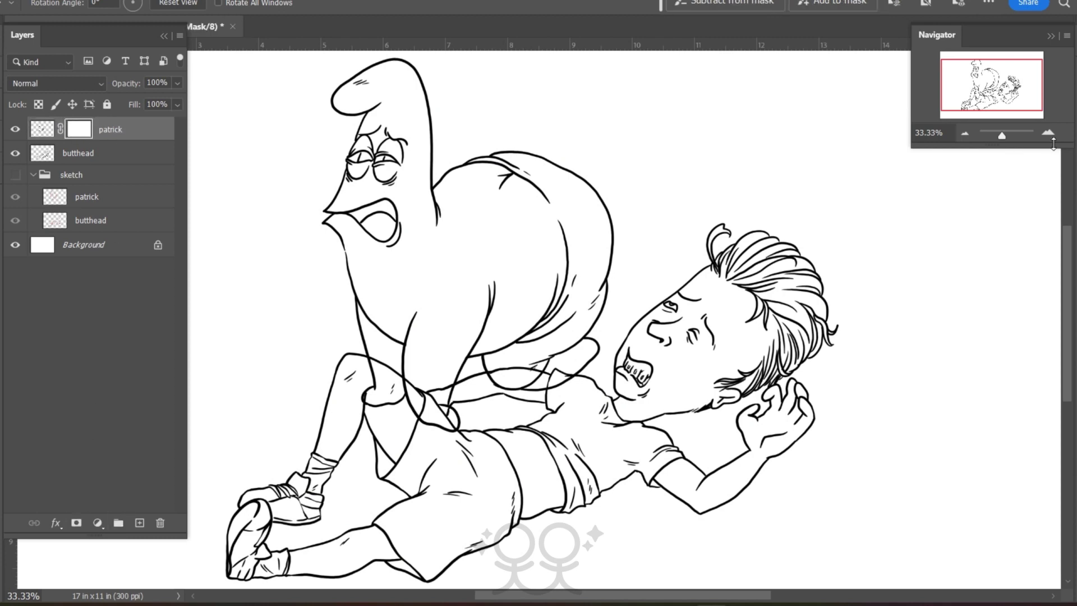
click(1047, 133)
click(1048, 132)
drag(993, 85, 982, 90)
key(b)
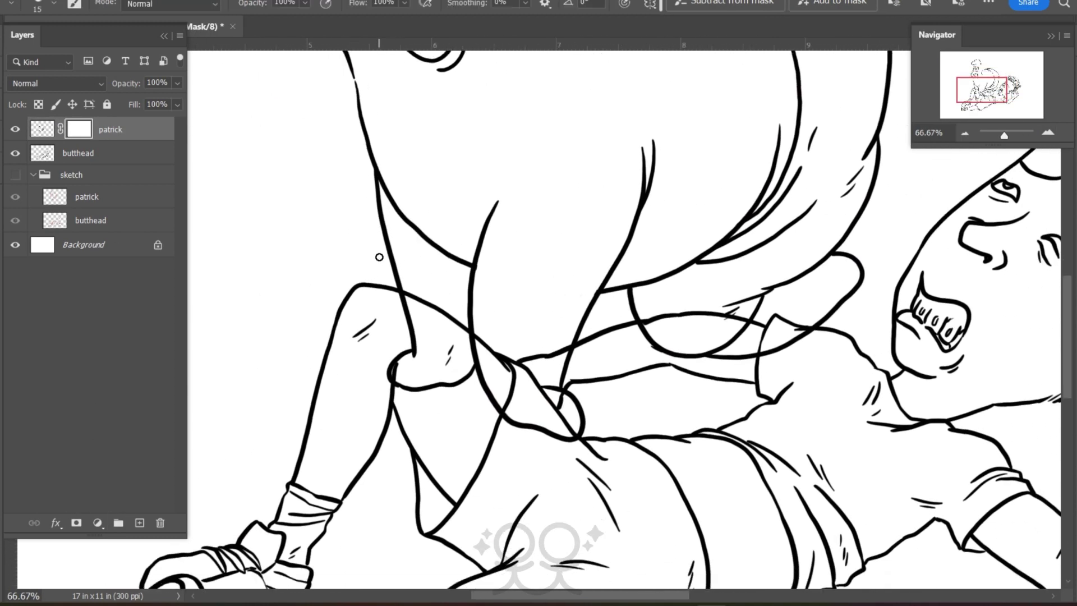
key(bracketright)
key(bracketright)
drag(470, 334, 493, 373)
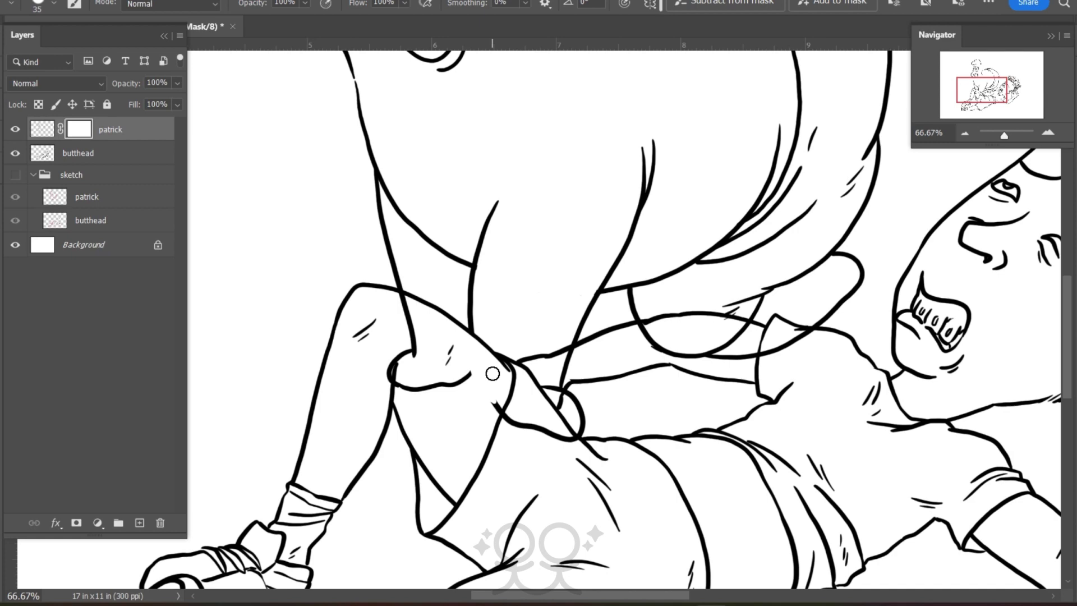
mouse_move(557, 428)
mouse_down()
mouse_move(557, 440)
mouse_move(553, 425)
mouse_move(525, 425)
mouse_up()
mouse_move(400, 291)
mouse_down()
mouse_move(410, 339)
mouse_move(385, 378)
mouse_move(402, 387)
mouse_move(471, 375)
mouse_up()
Add a layer mask to the butthead ink layer and mask out the arm line crossing Patrick's near arm, undoing the stroke over the shorts
click(82, 162)
click(76, 522)
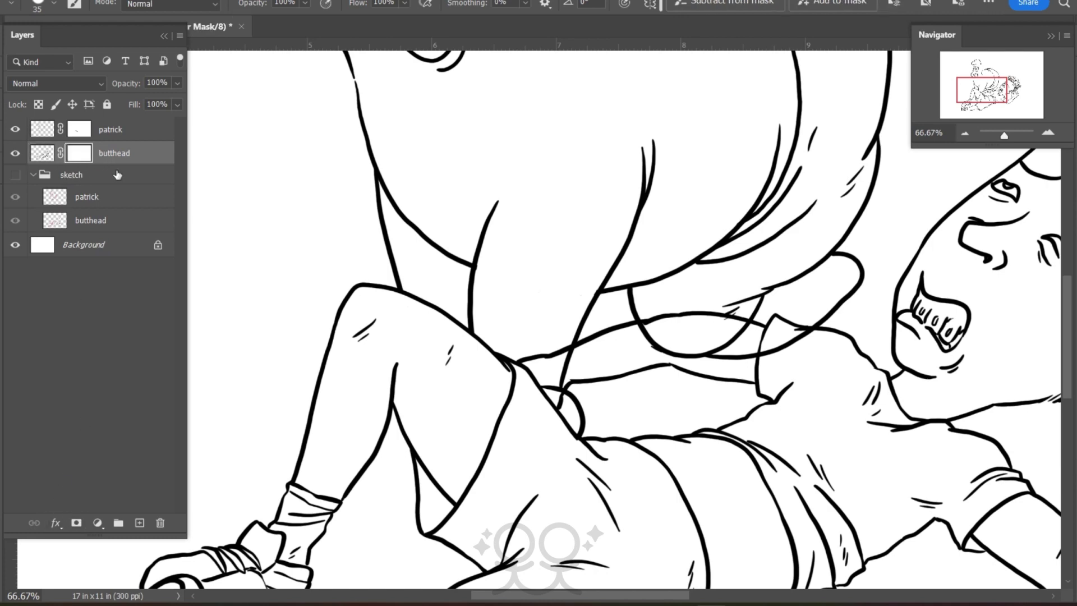
drag(565, 343, 556, 353)
drag(555, 406, 558, 397)
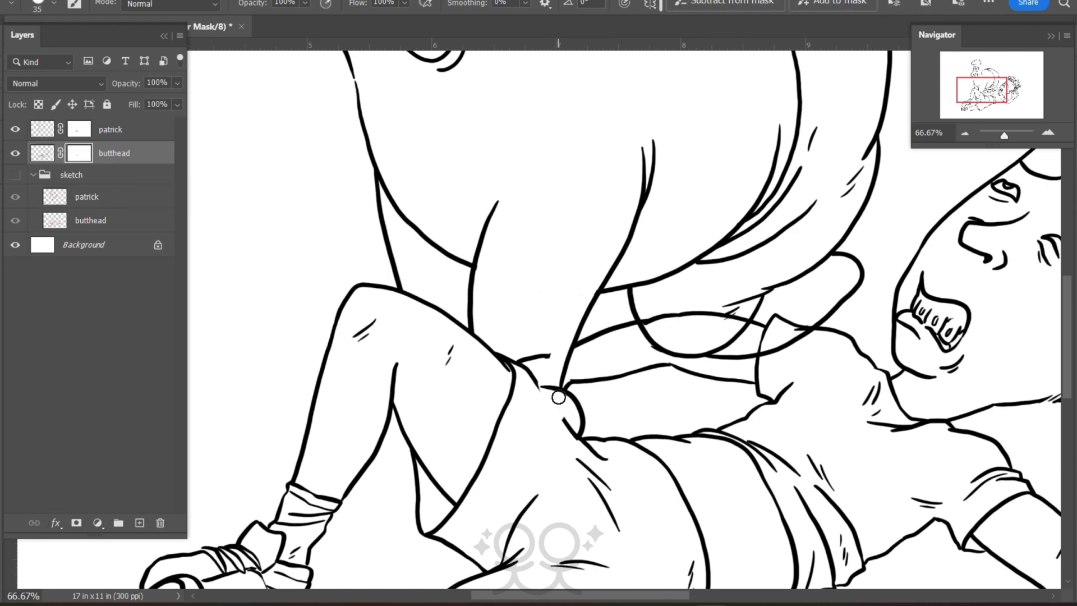
key(ctrl+z)
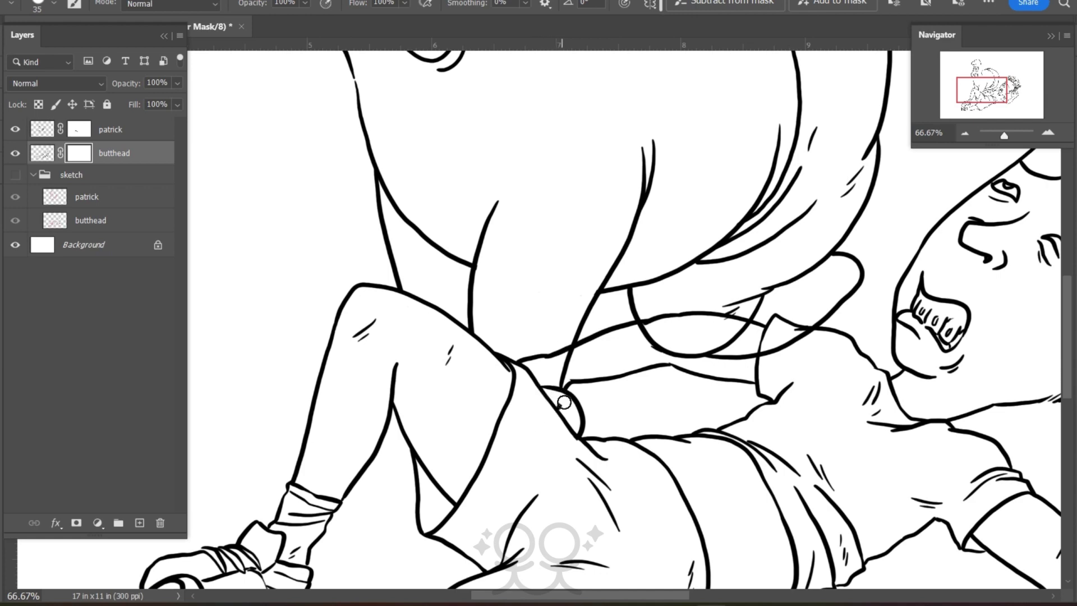
mouse_move(527, 357)
mouse_down()
mouse_move(517, 356)
mouse_move(562, 346)
mouse_up()
Mask out Patrick's rear leg and foot lines where they overlap Butthead's arm and sleeve, and save the document
key(alt+bracketright)
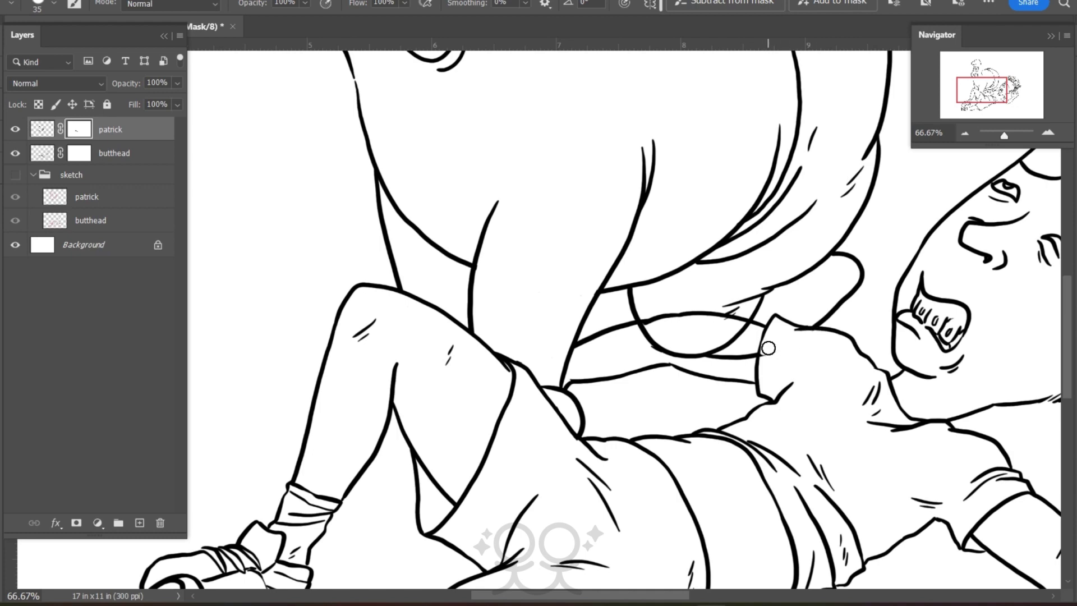
mouse_move(737, 358)
mouse_down()
mouse_move(721, 326)
mouse_move(731, 323)
mouse_move(650, 324)
mouse_move(685, 359)
mouse_up()
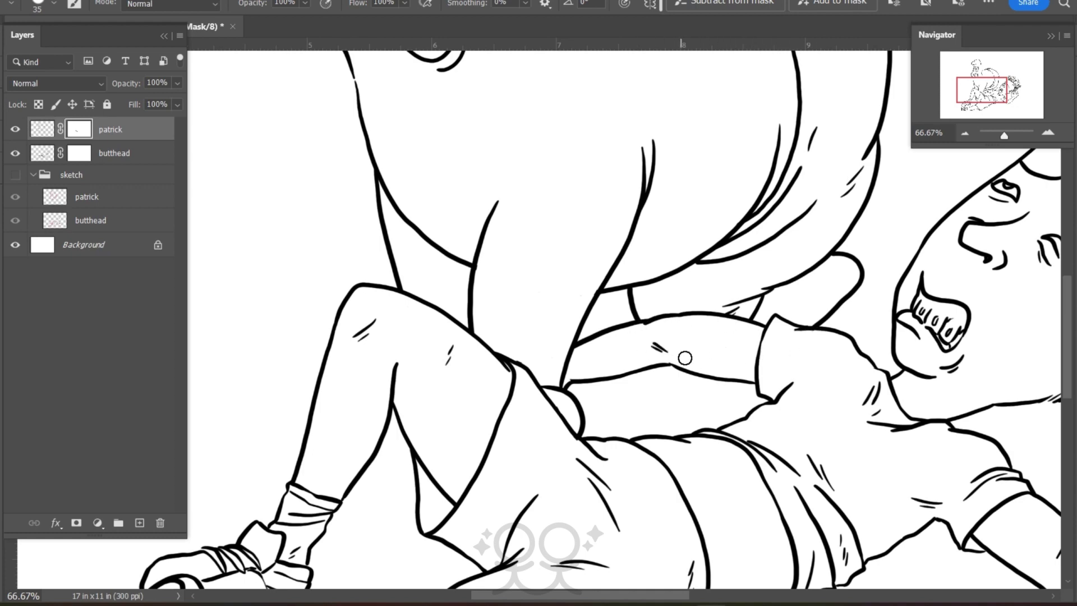
key(ctrl+minus)
key(ctrl+minus)
key(ctrl+minus)
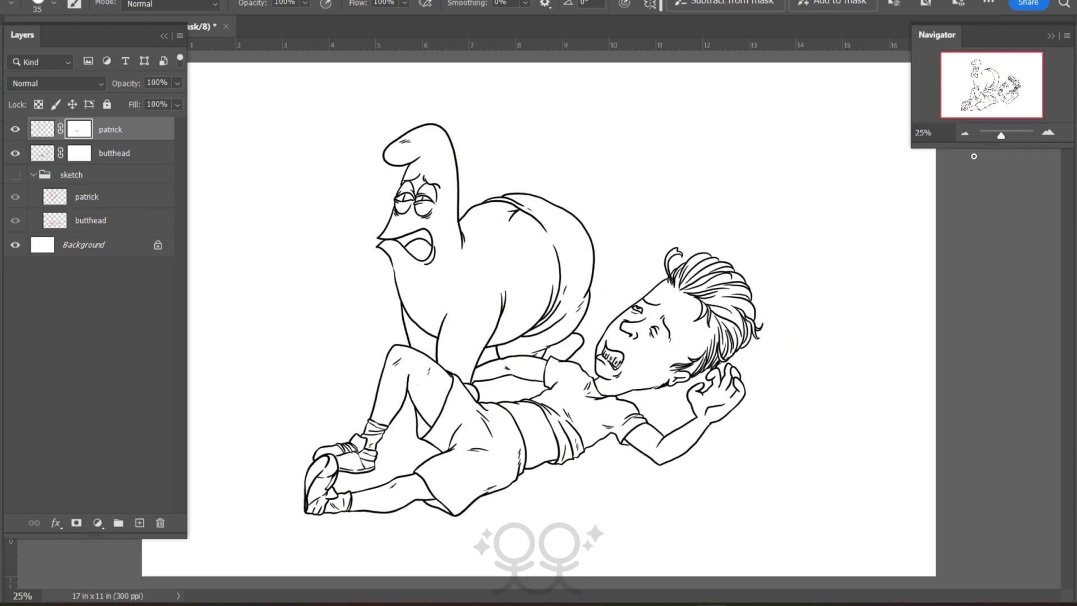
key(ctrl+s)
Add a new layer above the line art and name it butthead
click(140, 522)
double_click(84, 128)
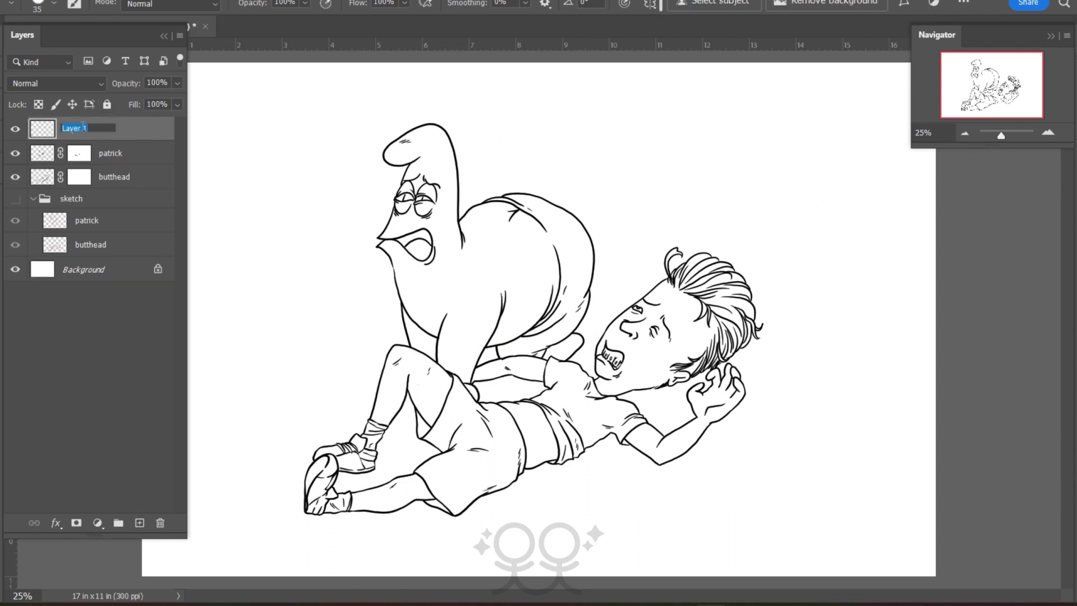
text(butthead)
Group the two masked ink layers as outline1 and make the new butthead layer active
click(61, 151)
shift+click(126, 179)
key(ctrl+g)
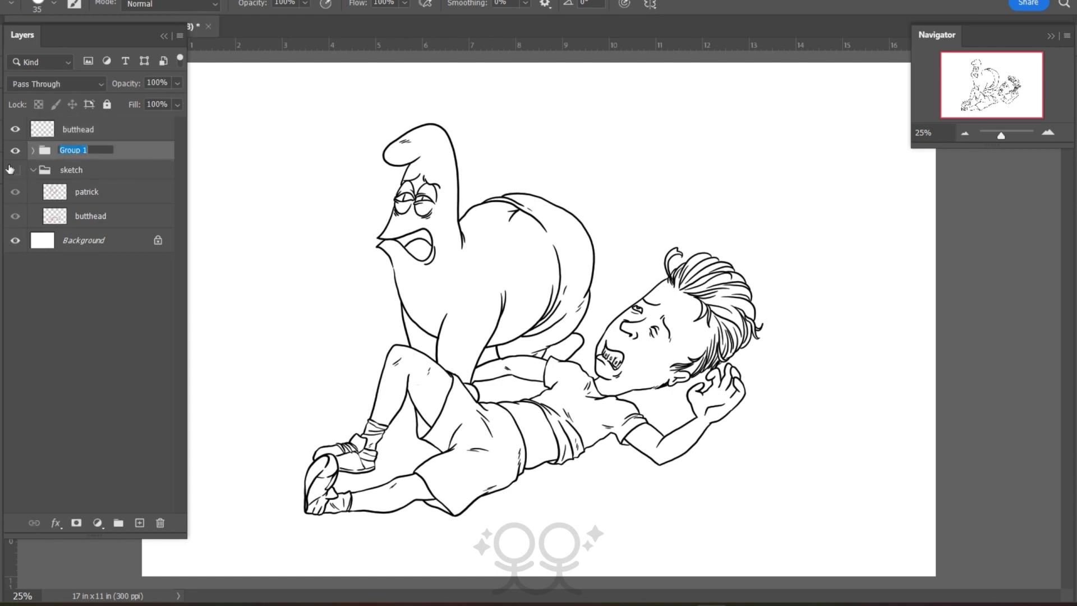
text(outline1)
key(Return)
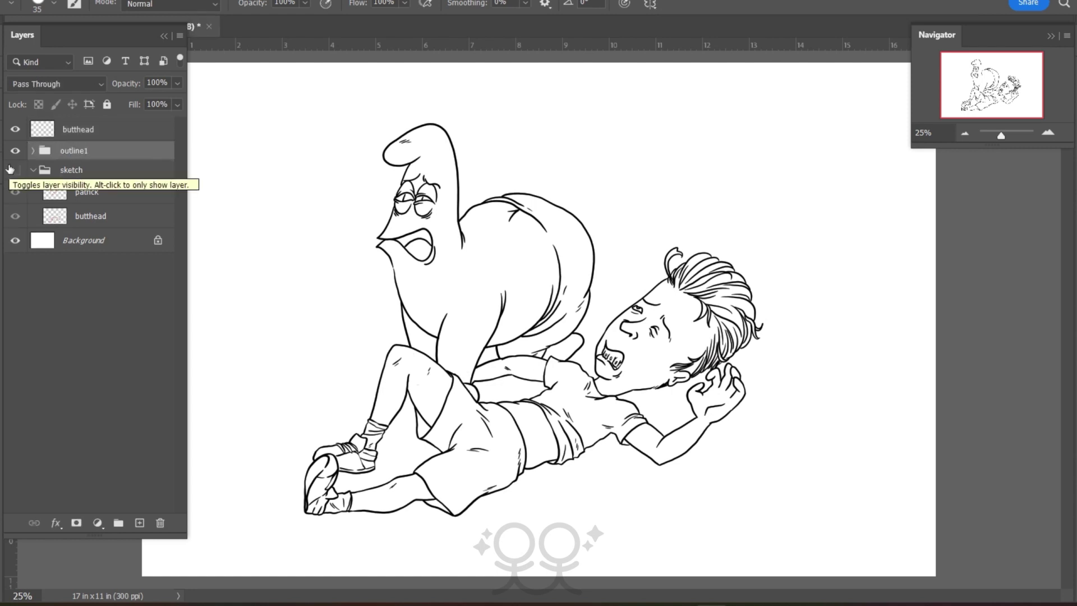
click(35, 134)
key(F7)
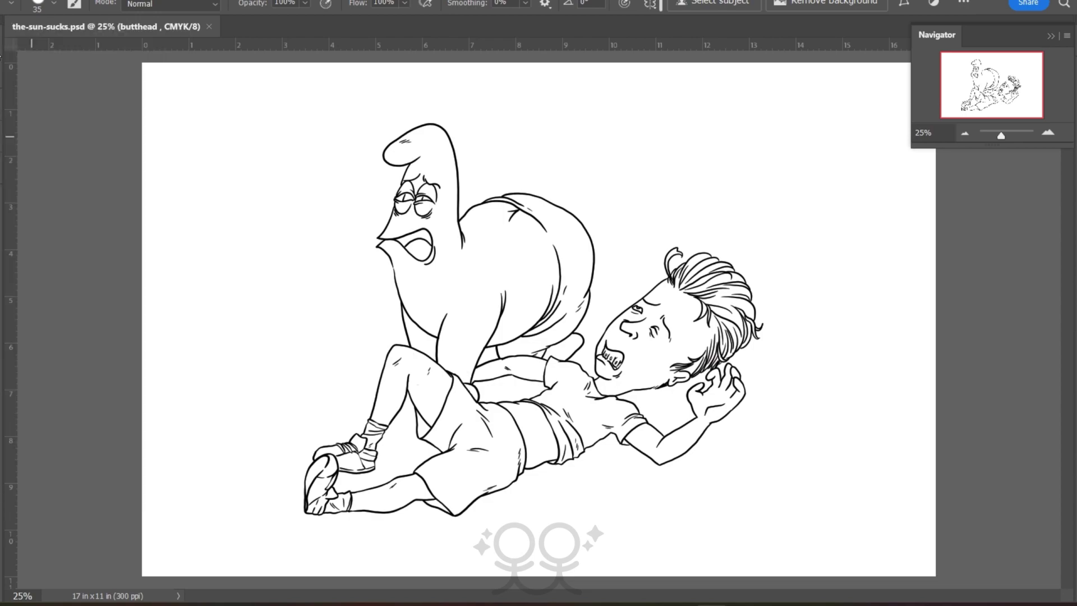
Rotate the canvas to about -62° and thicken Butthead's face outline from the hairline down to the chin with a 20 px brush
click(1048, 133)
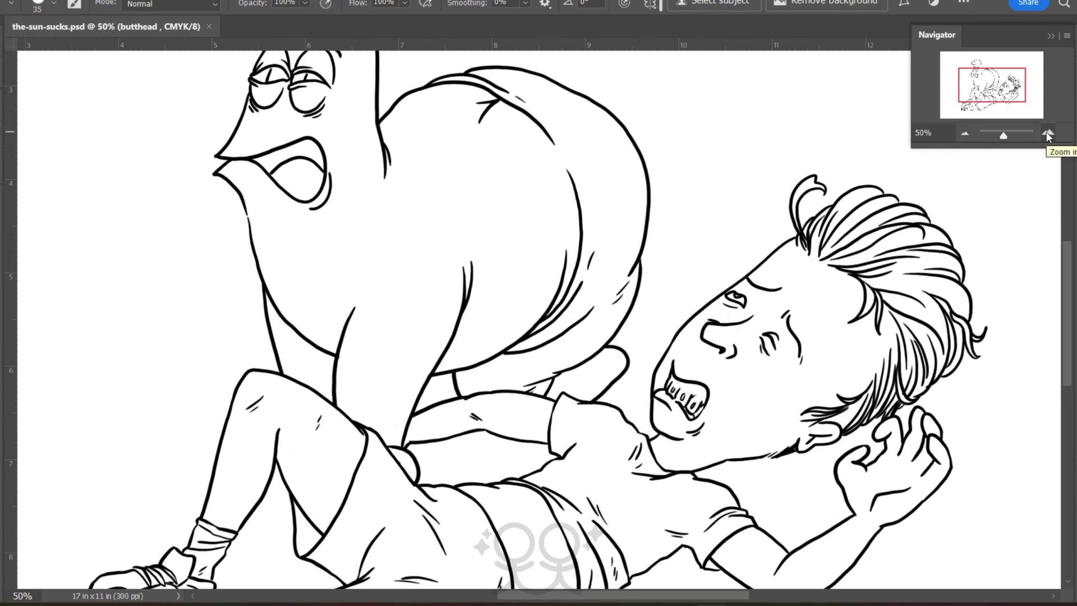
key(r)
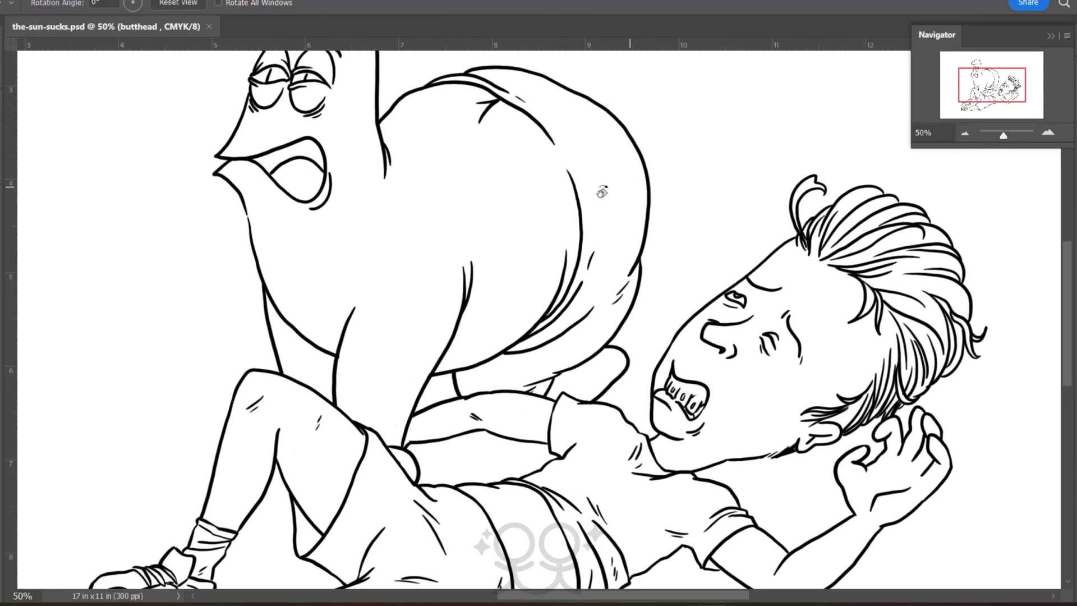
drag(603, 190, 473, 218)
drag(1069, 328, 1070, 293)
click(1048, 133)
drag(583, 597, 609, 578)
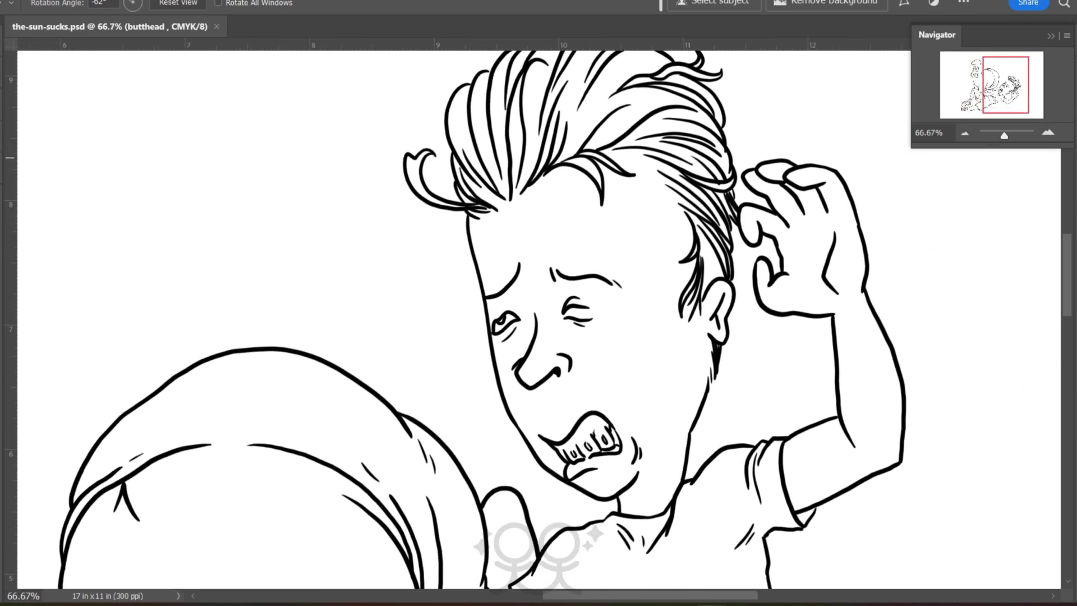
key(b)
mouse_move(467, 218)
mouse_down()
mouse_move(485, 309)
mouse_move(463, 218)
mouse_up()
mouse_move(488, 324)
mouse_down()
mouse_move(512, 419)
mouse_move(537, 464)
mouse_move(564, 481)
mouse_up()
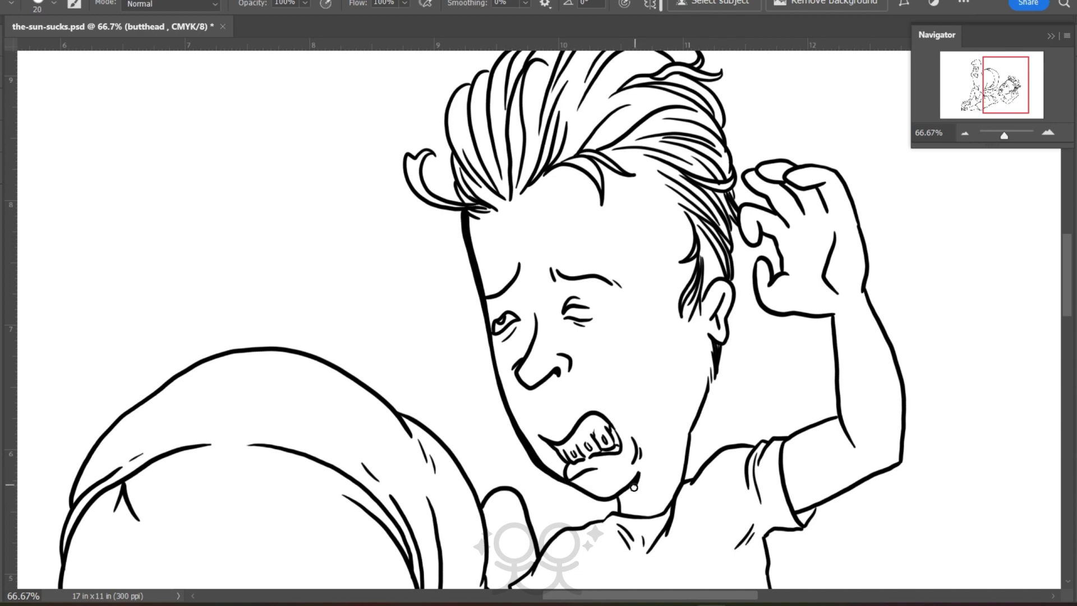
Darken the shadow under Butthead's chin, and thicken his front hair lock and forehead curl with a 15 px brush
drag(636, 484, 621, 497)
drag(1069, 296, 1068, 271)
mouse_move(469, 221)
mouse_down()
mouse_move(443, 278)
mouse_move(442, 263)
mouse_move(452, 300)
mouse_move(446, 252)
mouse_move(461, 339)
mouse_up()
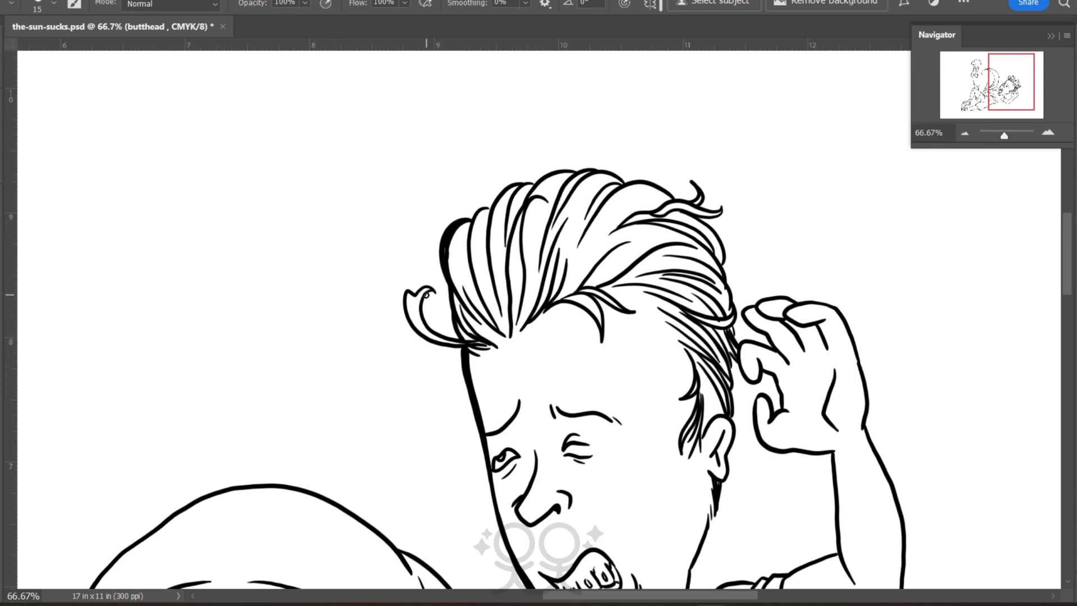
mouse_move(426, 296)
mouse_down()
mouse_move(425, 318)
mouse_move(461, 339)
mouse_up()
key(ctrl+z)
mouse_move(418, 289)
mouse_down()
mouse_move(442, 295)
mouse_move(403, 293)
mouse_move(406, 322)
mouse_move(451, 347)
mouse_move(453, 325)
mouse_move(473, 354)
mouse_move(433, 369)
mouse_up()
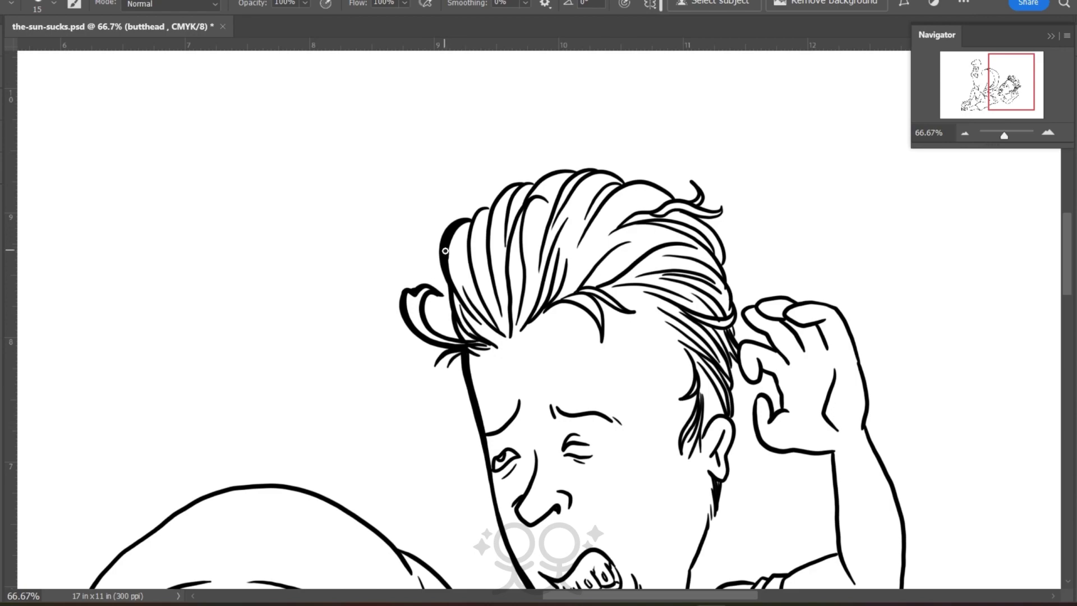
Rotate the canvas clockwise until the head lies sideways and thicken the outer contour along the top of Butthead's hair
key(r)
drag(149, 414, 450, 96)
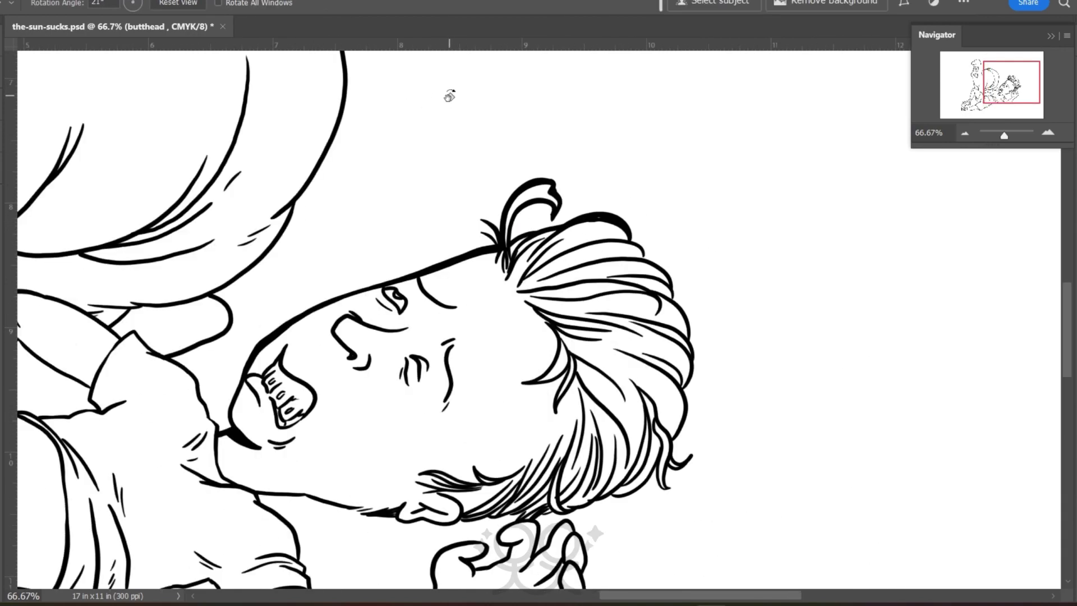
drag(283, 359, 138, 234)
key(b)
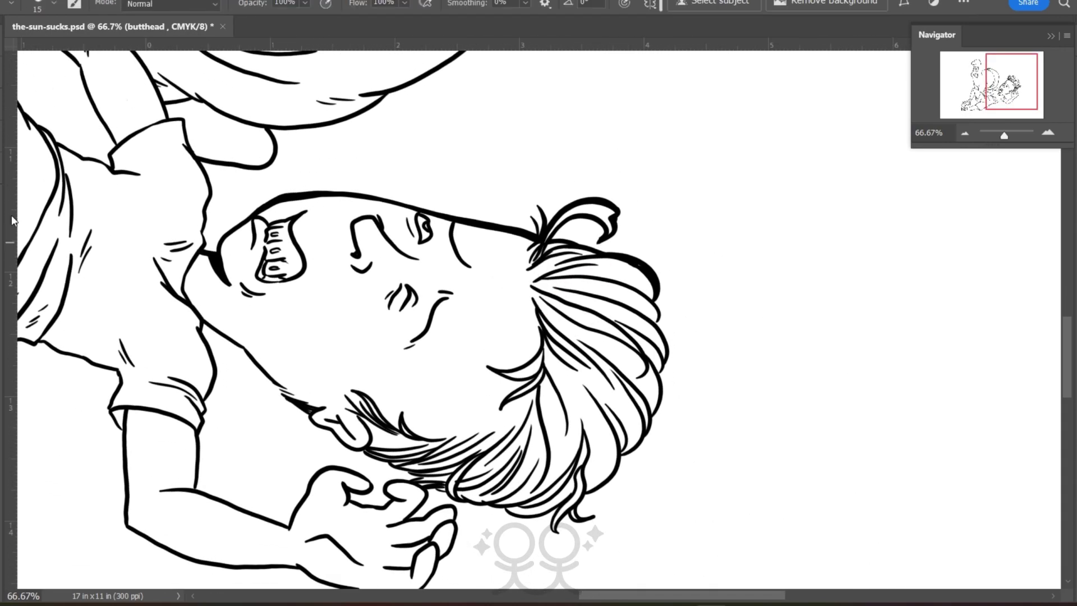
mouse_move(631, 285)
mouse_down()
mouse_move(660, 310)
mouse_move(659, 326)
mouse_move(637, 310)
mouse_move(668, 345)
mouse_move(653, 344)
mouse_move(666, 370)
mouse_move(650, 438)
mouse_up()
mouse_move(621, 375)
mouse_down()
mouse_move(656, 420)
mouse_move(631, 383)
mouse_move(652, 423)
mouse_move(620, 458)
mouse_up()
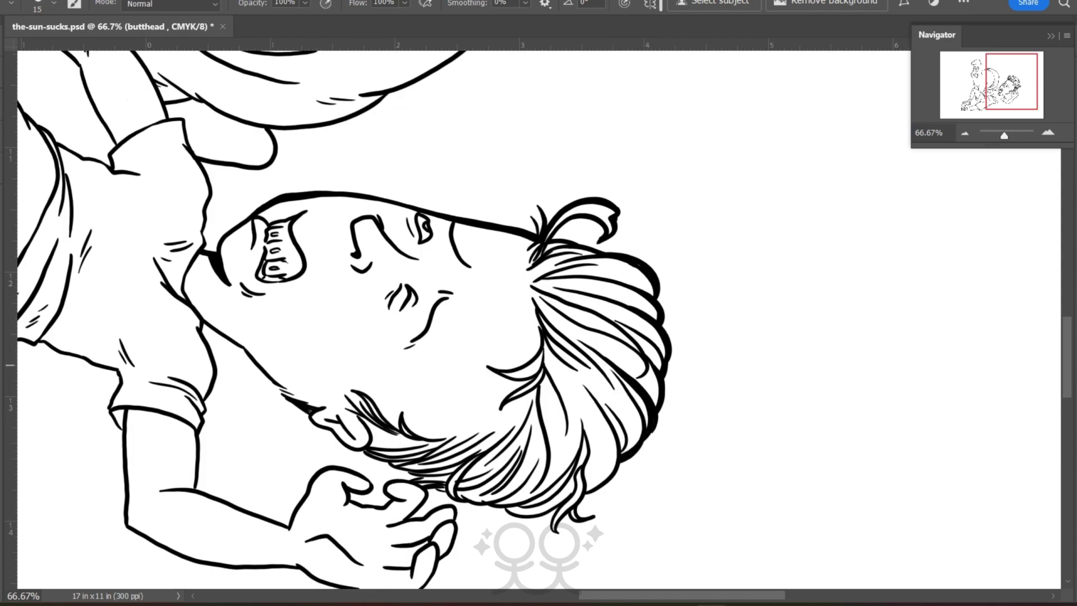
Rotate the canvas to about -9° and thicken the hair contour from the crown around the flicked strands at the back
key(r)
drag(292, 337, 435, 547)
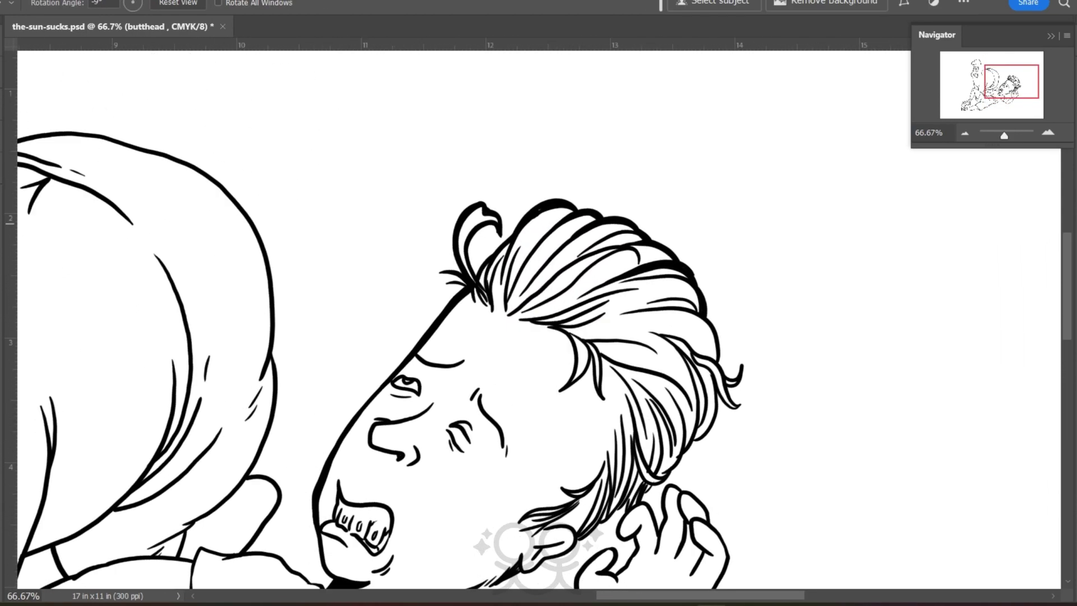
key(b)
mouse_move(710, 321)
mouse_down()
mouse_move(724, 345)
mouse_move(717, 335)
mouse_move(717, 362)
mouse_move(701, 356)
mouse_move(723, 386)
mouse_up()
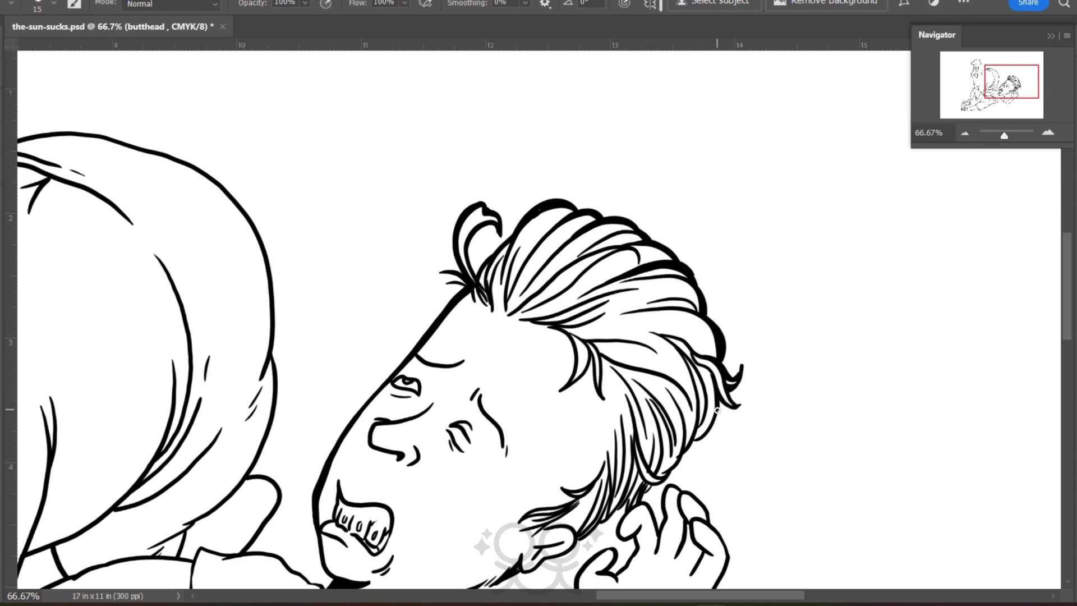
mouse_move(717, 411)
mouse_down()
mouse_move(697, 443)
mouse_move(650, 476)
mouse_up()
Rotate the canvas to about -35° and thicken the hair edge from the back of the head down to the ear
drag(1066, 314, 1066, 346)
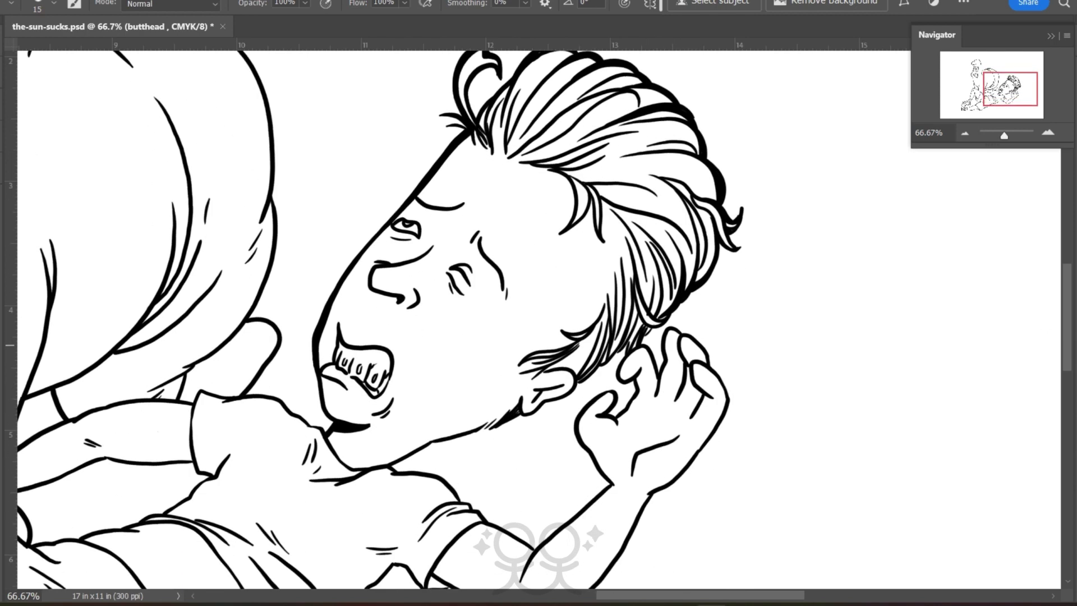
key(r)
drag(280, 345, 290, 386)
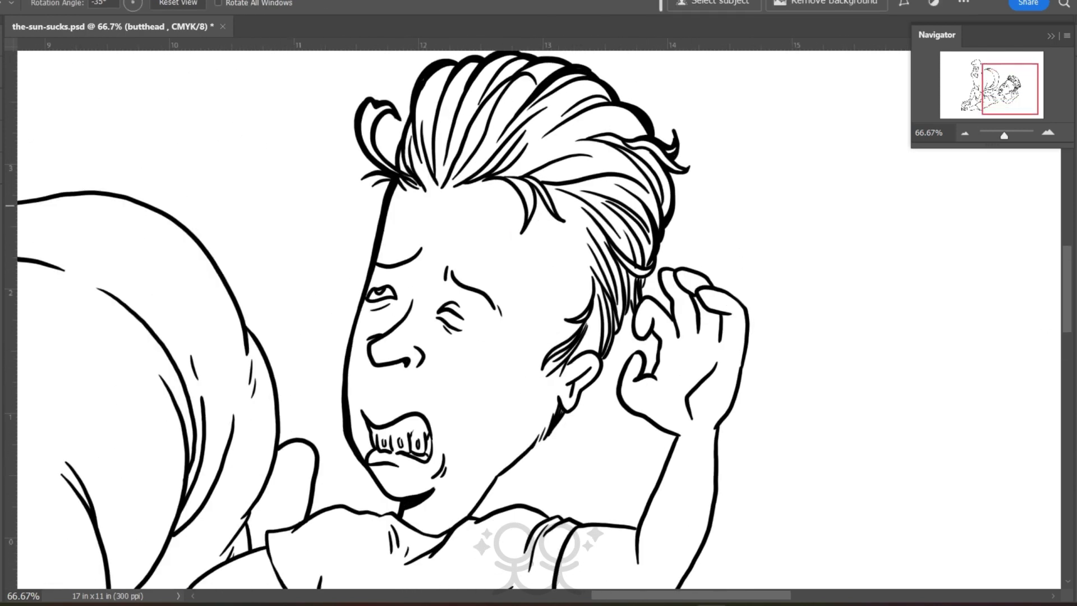
key(b)
drag(655, 256, 617, 337)
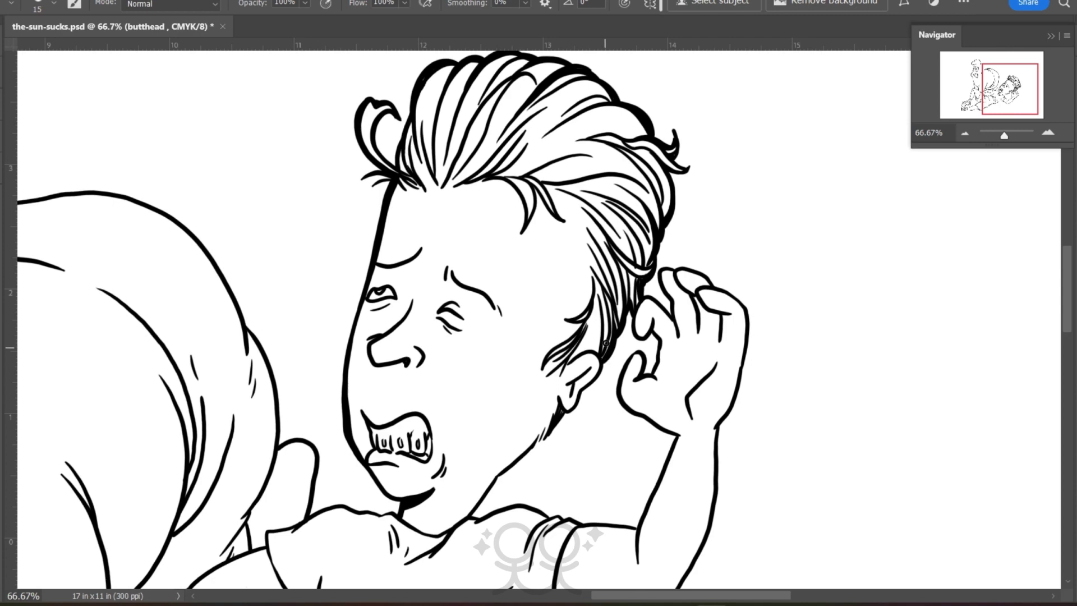
Add small stray hair strands along the back and crown of Butthead's hair
drag(666, 229, 678, 237)
scroll(1069, 284, up, 3)
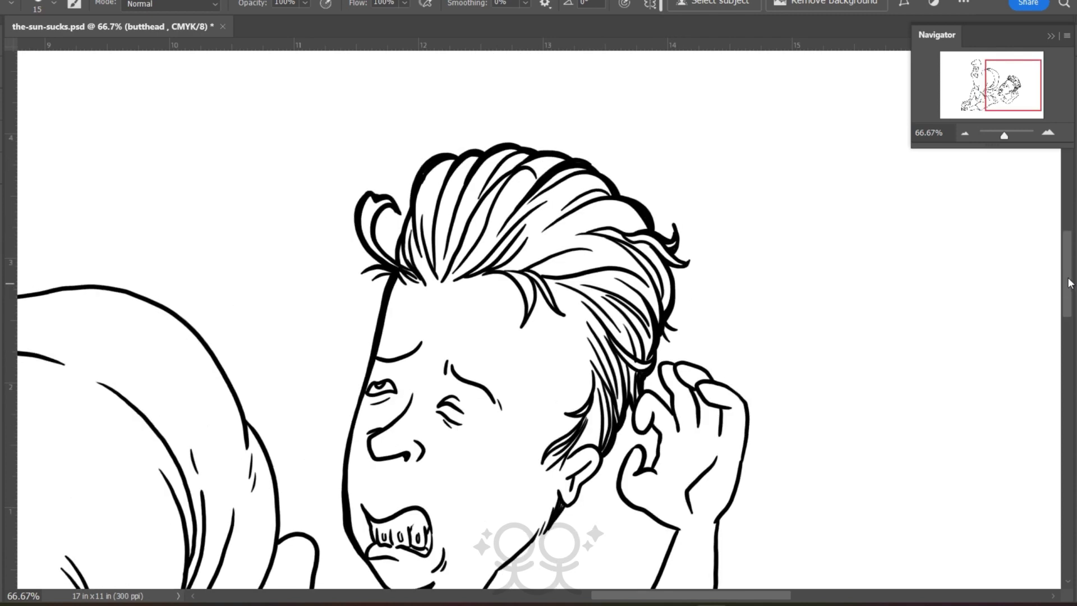
drag(576, 177, 628, 184)
scroll(1062, 326, down, 3)
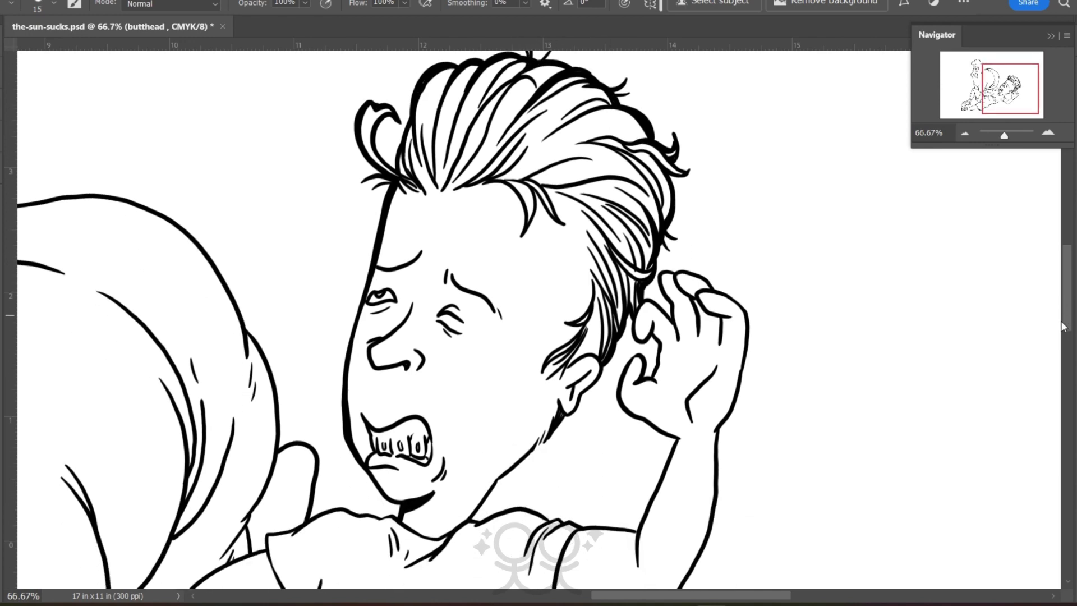
Thicken Butthead's jaw and neck line, the finger gaps of his raised hand, and both sides of the wrist and forearm
scroll(1062, 325, down, 4)
mouse_move(587, 242)
mouse_down()
mouse_move(598, 275)
mouse_move(474, 406)
mouse_up()
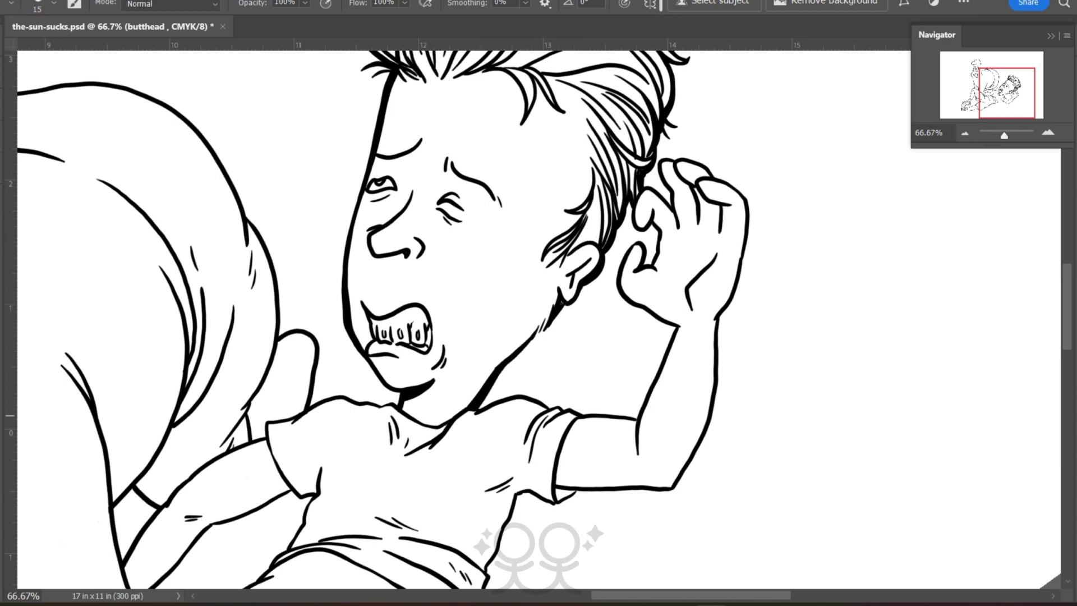
drag(657, 176, 670, 209)
mouse_move(709, 172)
mouse_down()
mouse_move(729, 200)
mouse_move(710, 208)
mouse_move(720, 232)
mouse_up()
mouse_move(727, 186)
mouse_down()
mouse_move(743, 261)
mouse_move(716, 373)
mouse_up()
mouse_move(654, 231)
mouse_down()
mouse_move(666, 349)
mouse_move(634, 434)
mouse_up()
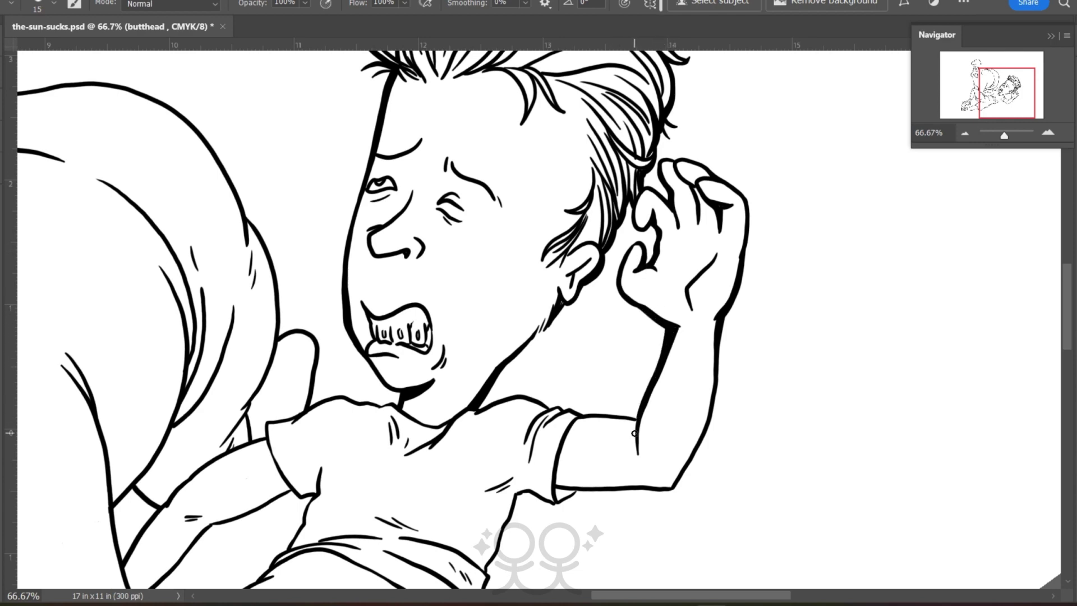
Rotate the canvas to about -3°, fill the sleeve's underside shadow, and thicken the raised arm's shoulder, upper arm and elbow outlines
key(r)
mouse_move(244, 408)
mouse_down()
mouse_move(229, 247)
mouse_move(216, 225)
mouse_up()
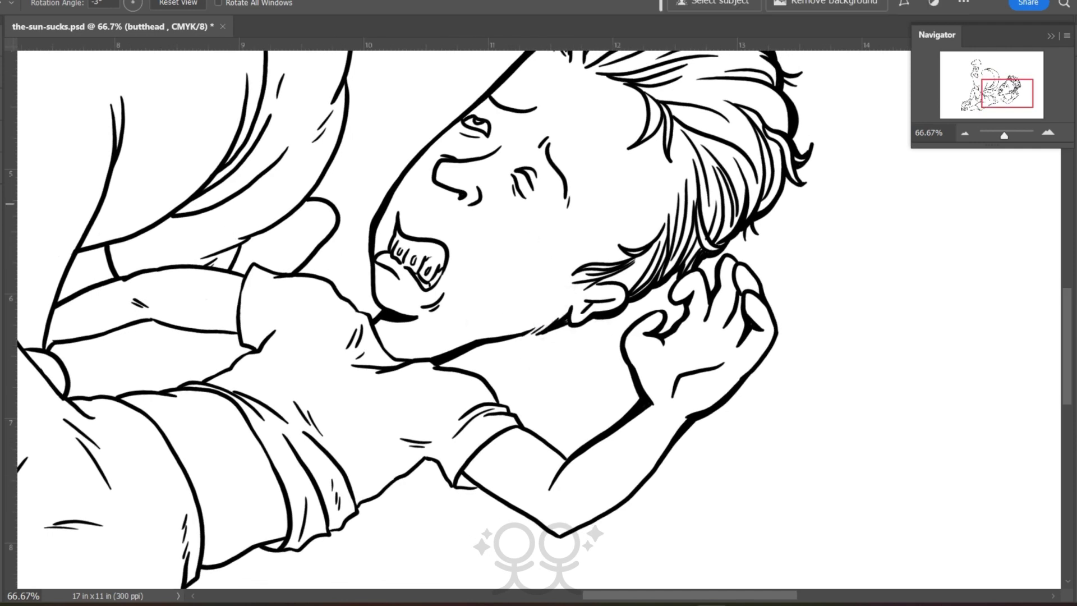
scroll(462, 361, down, 5)
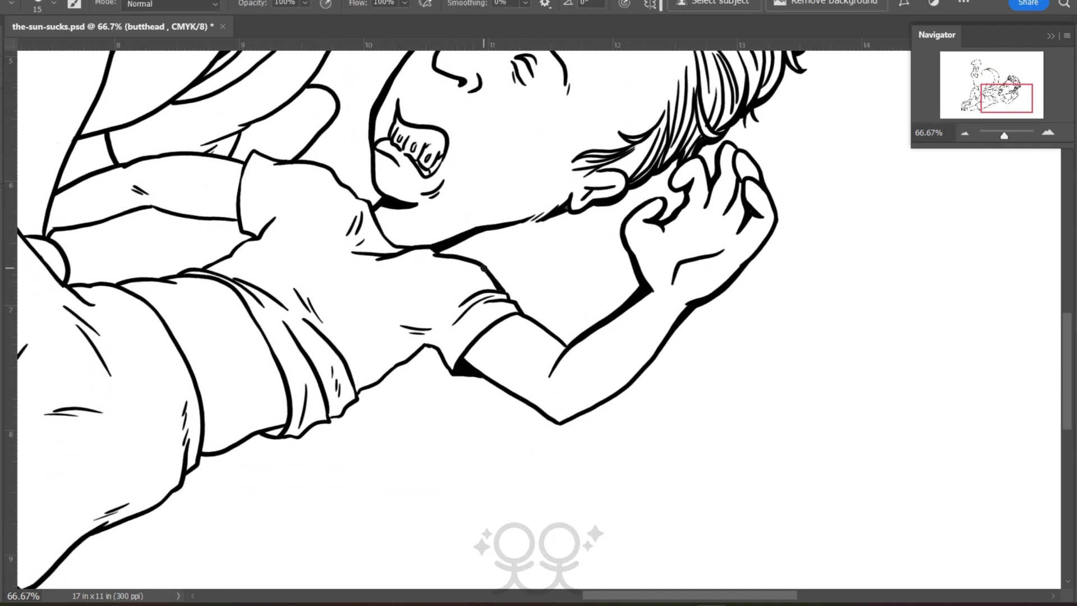
drag(463, 259, 441, 252)
drag(517, 312, 568, 344)
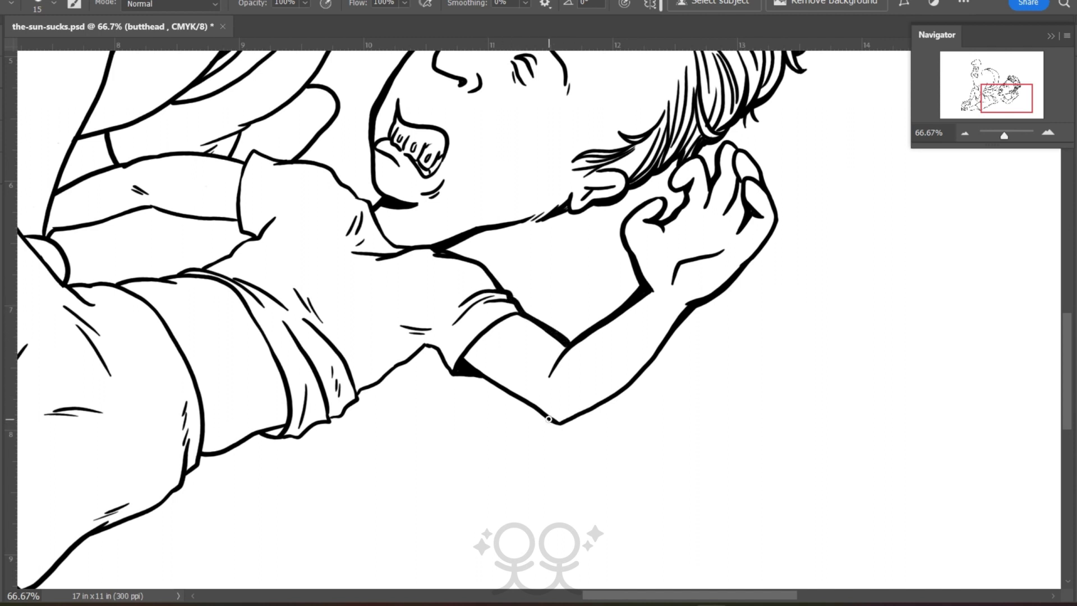
drag(551, 420, 470, 369)
drag(648, 366, 579, 418)
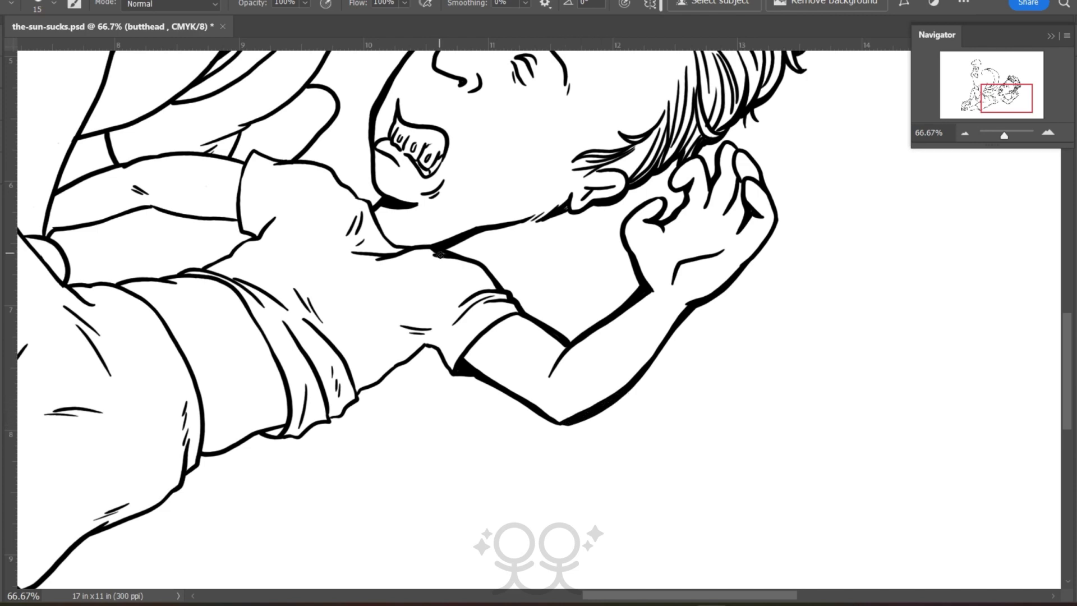
Thicken the shirt's collar and far shoulder, the far sleeve opening, and the outline of Butthead's other arm
drag(1067, 373, 1066, 357)
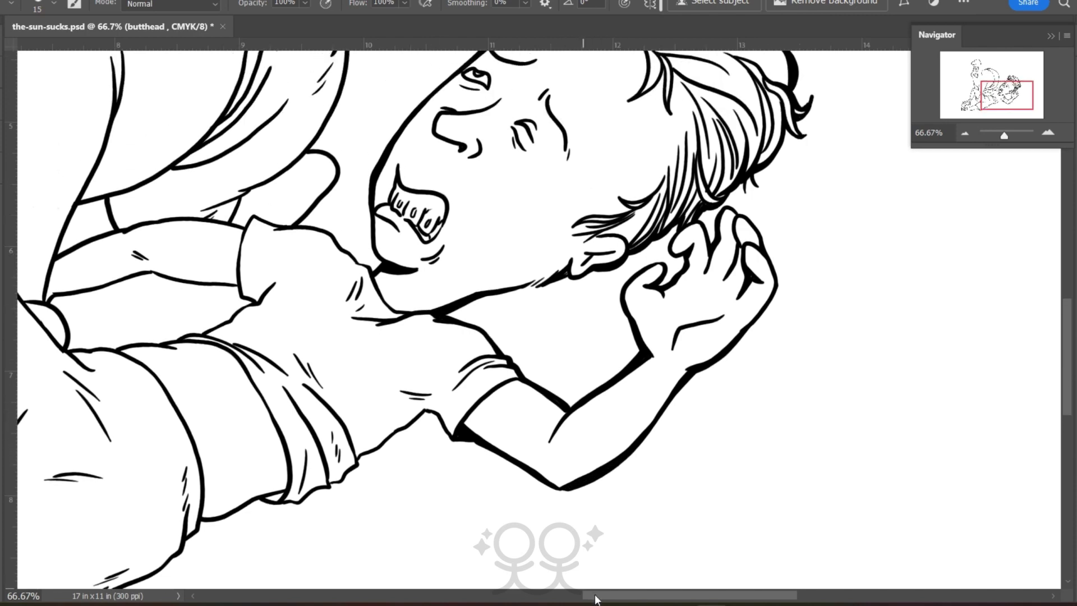
drag(595, 599, 558, 598)
mouse_move(546, 267)
mouse_down()
mouse_move(498, 231)
mouse_move(424, 206)
mouse_move(396, 292)
mouse_move(407, 282)
mouse_move(421, 300)
mouse_move(396, 287)
mouse_move(410, 287)
mouse_move(333, 277)
mouse_move(256, 287)
mouse_up()
drag(422, 223, 282, 224)
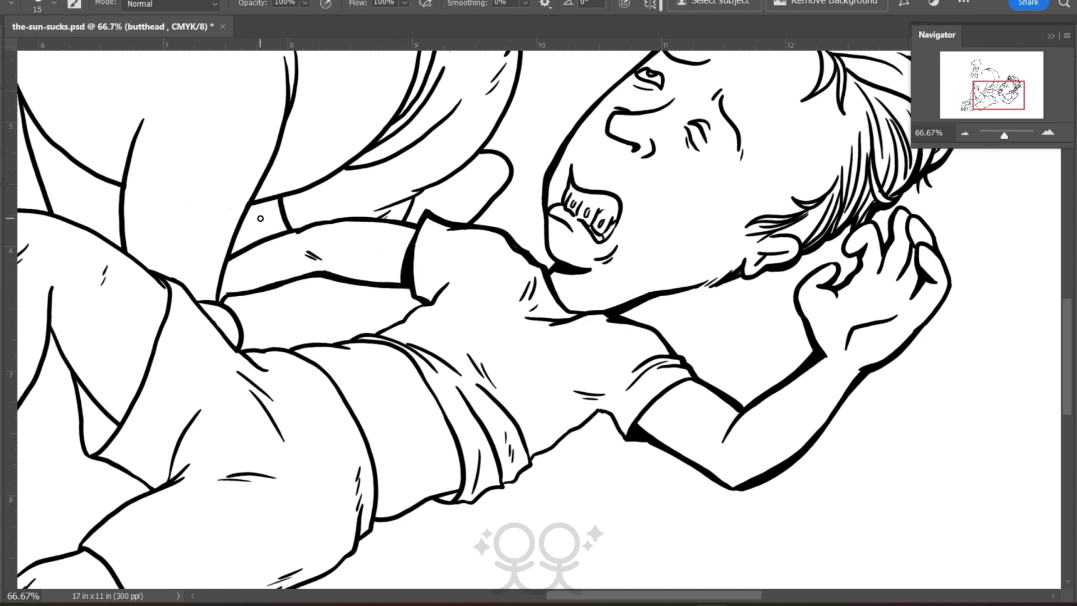
Thicken the shirt's lower edge, rumpled hem and the waist outline, plus the shirt's upper edge from the far sleeve to the belly
scroll(261, 218, down, 4)
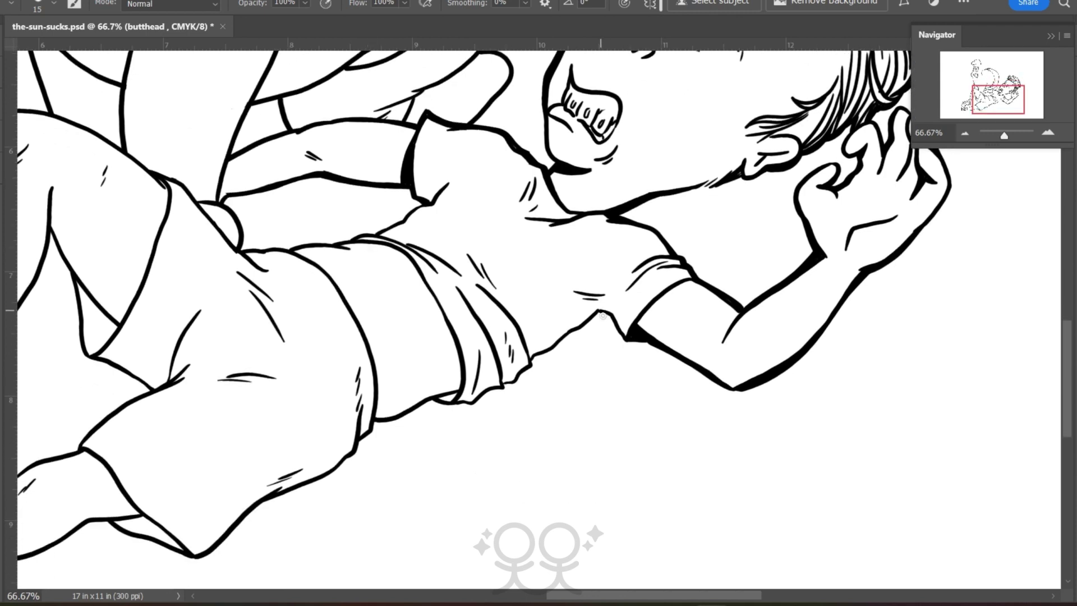
mouse_move(625, 339)
mouse_down()
mouse_move(604, 314)
mouse_move(530, 359)
mouse_up()
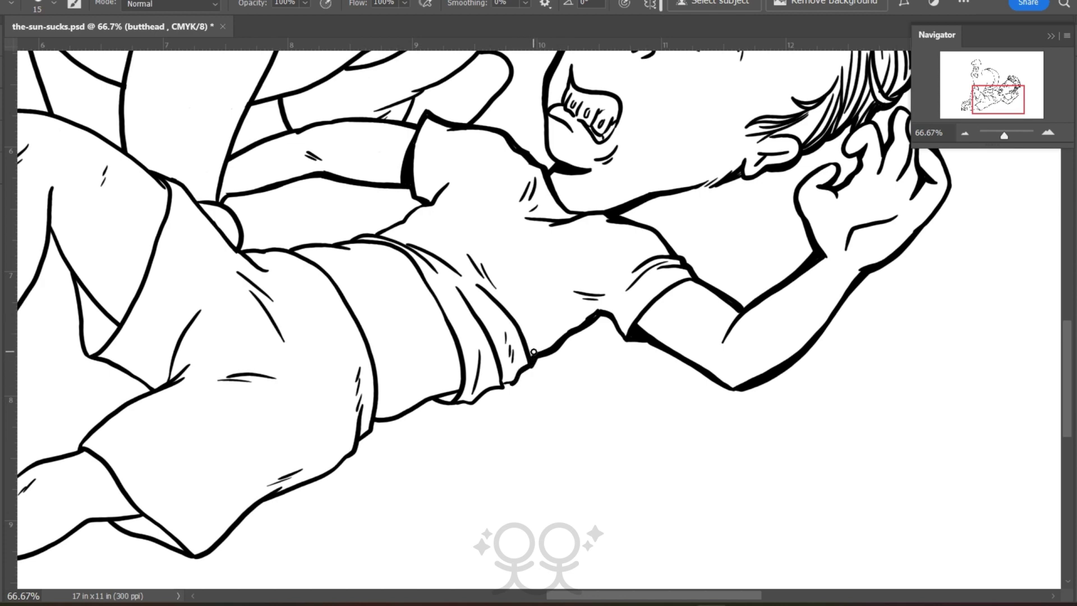
drag(526, 372, 507, 386)
mouse_move(496, 337)
mouse_down()
mouse_move(504, 382)
mouse_move(478, 401)
mouse_move(501, 390)
mouse_move(464, 405)
mouse_move(445, 402)
mouse_move(456, 393)
mouse_move(436, 398)
mouse_move(437, 384)
mouse_move(443, 407)
mouse_move(424, 387)
mouse_move(440, 389)
mouse_move(434, 401)
mouse_move(378, 421)
mouse_up()
drag(371, 343, 368, 434)
drag(584, 597, 543, 598)
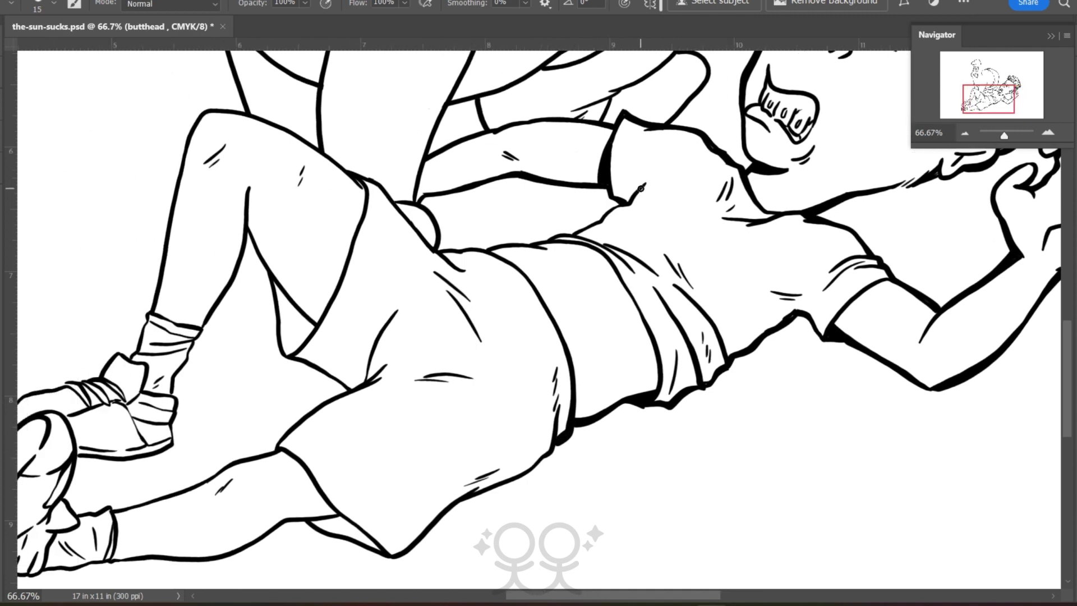
mouse_move(641, 188)
mouse_down()
mouse_move(577, 232)
mouse_move(586, 220)
mouse_move(609, 247)
mouse_move(558, 234)
mouse_move(577, 232)
mouse_move(484, 250)
mouse_up()
Draw a small navel on Butthead's belly on the butthead layer inside outline1, and reactivate the top butthead layer
key(F7)
click(54, 196)
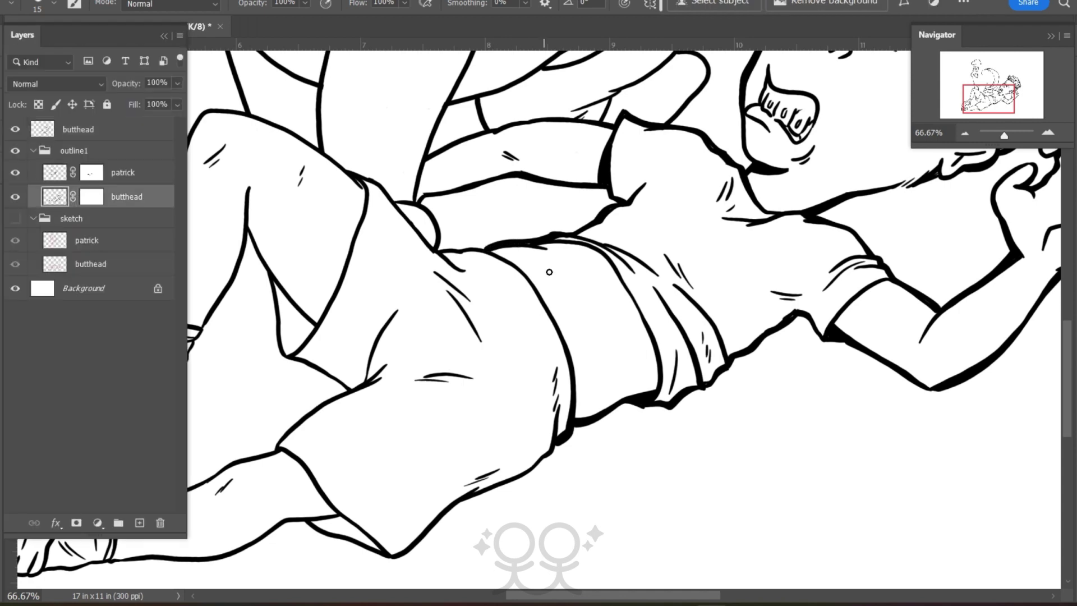
drag(562, 272, 559, 270)
key(ctrl+z)
drag(546, 267, 559, 273)
key(bracketright)
key(ctrl+z)
drag(543, 267, 561, 278)
click(43, 131)
key(F7)
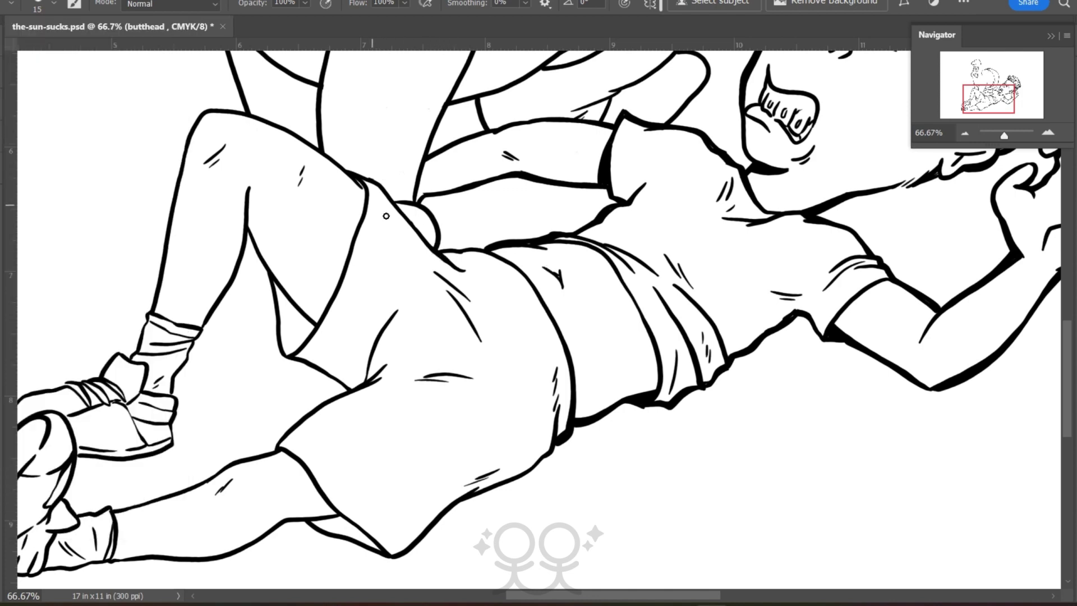
Thicken the upper edge of Butthead's shorts from the waist to the bent thigh, and save the document
mouse_move(449, 262)
mouse_down()
mouse_move(371, 174)
mouse_move(339, 161)
mouse_up()
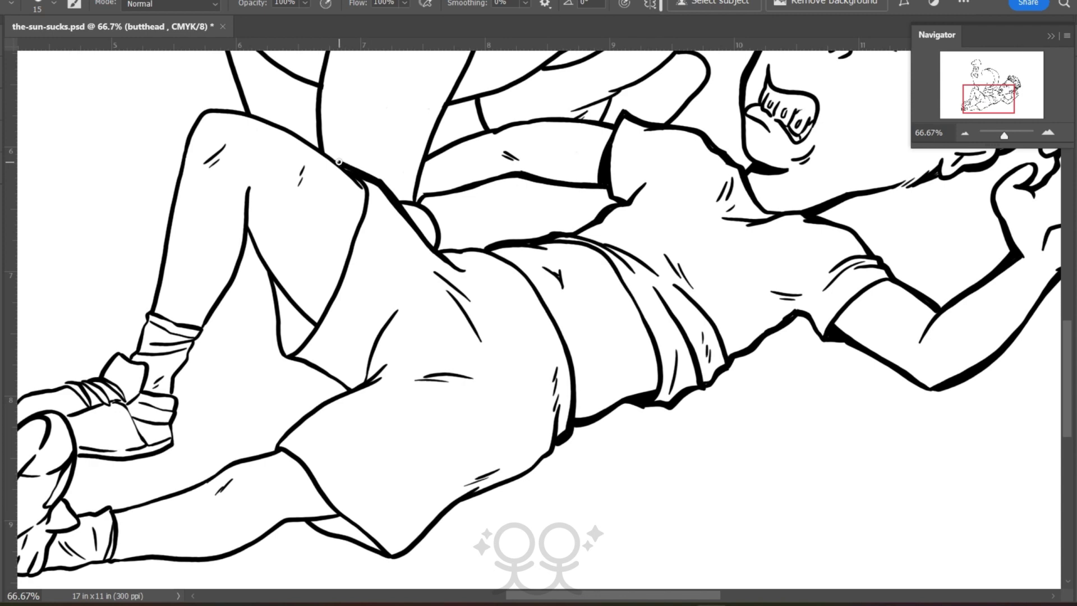
mouse_move(435, 248)
mouse_down()
mouse_move(482, 249)
mouse_move(529, 277)
mouse_up()
drag(609, 596, 551, 594)
drag(1069, 373, 1068, 353)
key(alt+f)
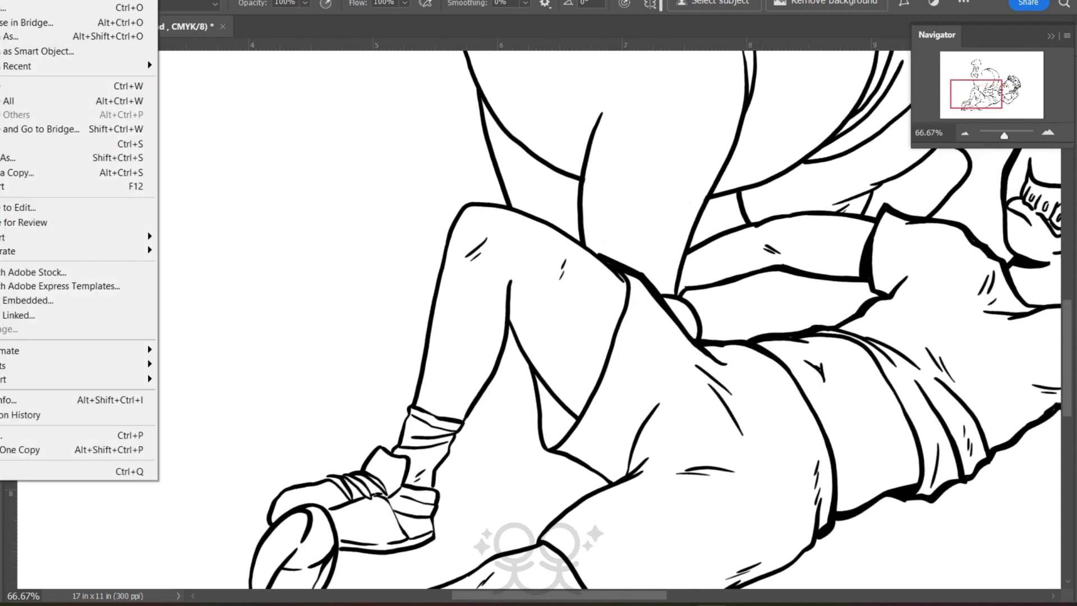
key(s)
Thicken the bent leg's thigh and shin outline, fill the shadow inside the shorts leg opening, and thicken the shorts' inner edge
mouse_move(626, 282)
mouse_down()
mouse_move(529, 216)
mouse_move(452, 200)
mouse_move(457, 218)
mouse_move(393, 449)
mouse_up()
mouse_move(536, 377)
mouse_down()
mouse_move(574, 420)
mouse_move(542, 389)
mouse_move(559, 442)
mouse_move(550, 392)
mouse_up()
drag(624, 282, 616, 335)
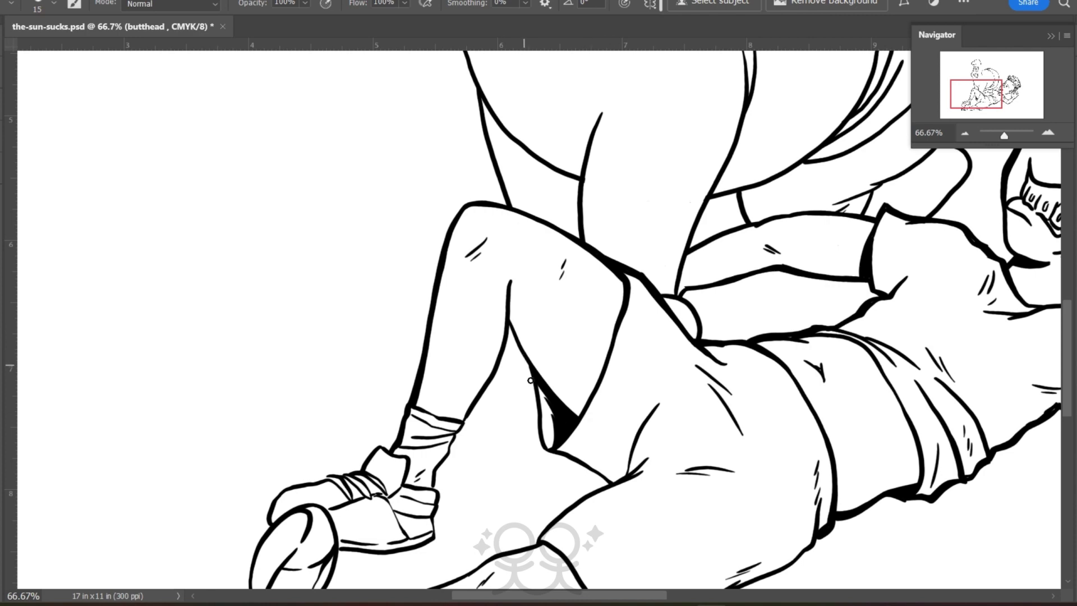
drag(537, 399, 510, 328)
drag(538, 403, 544, 454)
drag(610, 483, 551, 456)
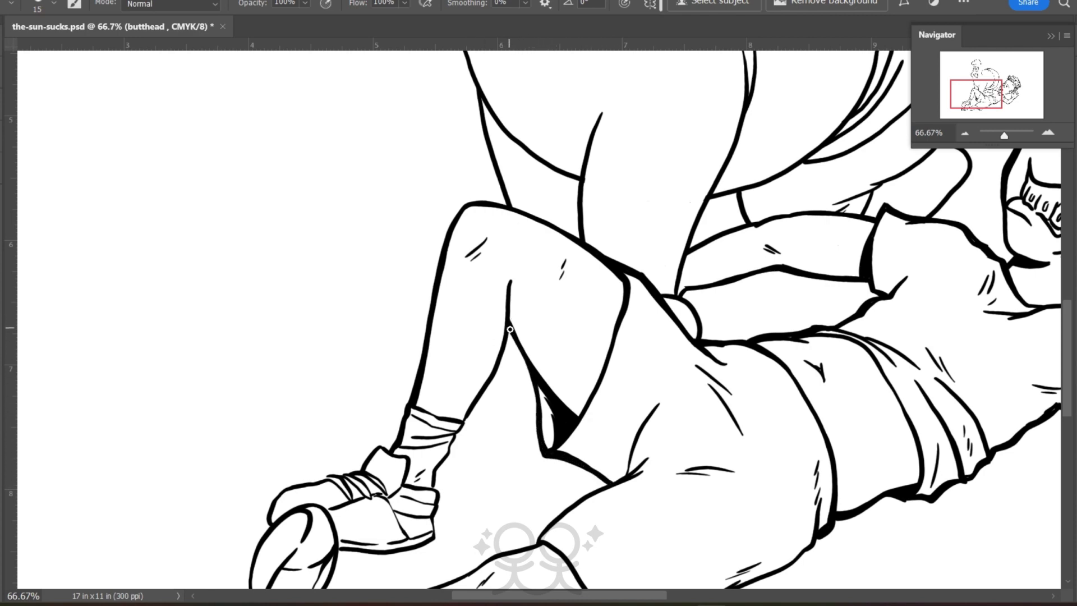
Thicken the bent leg's calf, sock and shoe outlines, the upper edge of the extended shorts leg, and the front shoe's inner edge
mouse_move(509, 329)
mouse_down()
mouse_move(465, 420)
mouse_move(451, 412)
mouse_move(466, 419)
mouse_move(430, 489)
mouse_move(436, 520)
mouse_up()
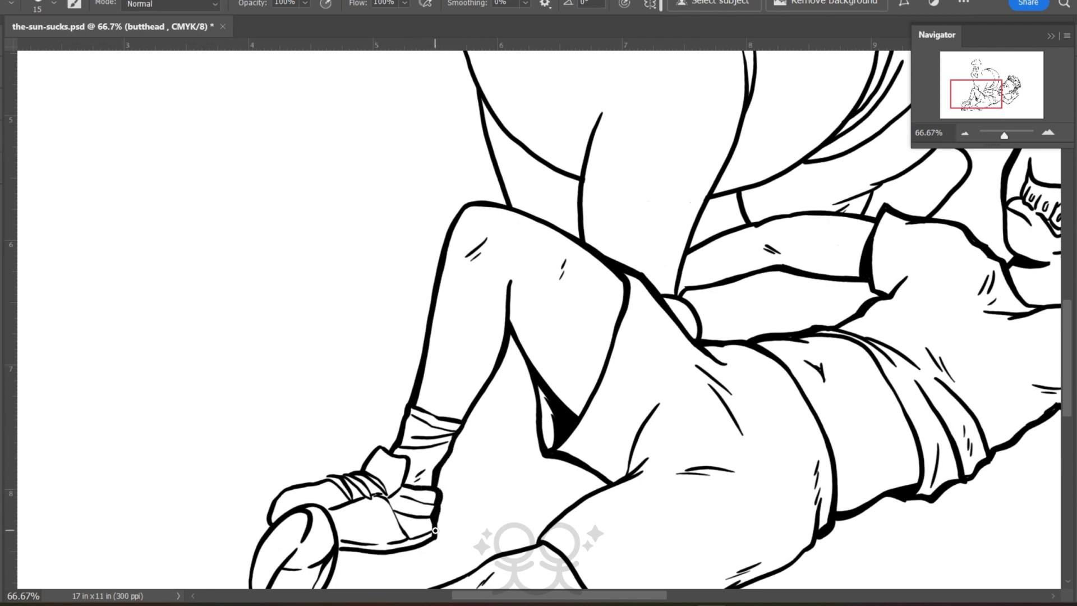
drag(1068, 394, 1068, 421)
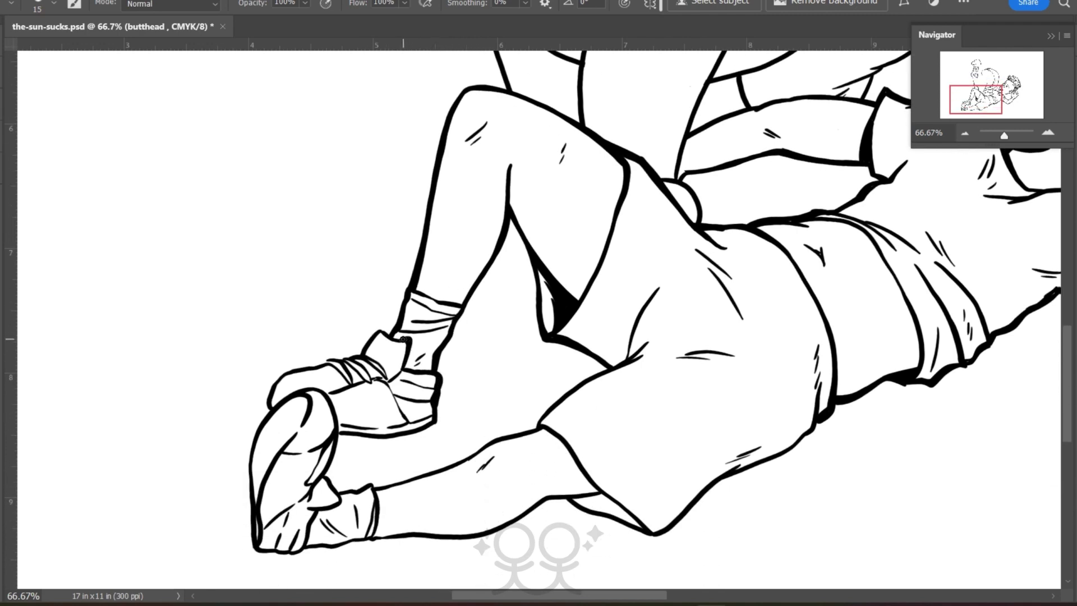
mouse_move(360, 351)
mouse_down()
mouse_move(286, 375)
mouse_move(277, 400)
mouse_up()
drag(612, 368, 534, 427)
drag(1067, 434, 1067, 458)
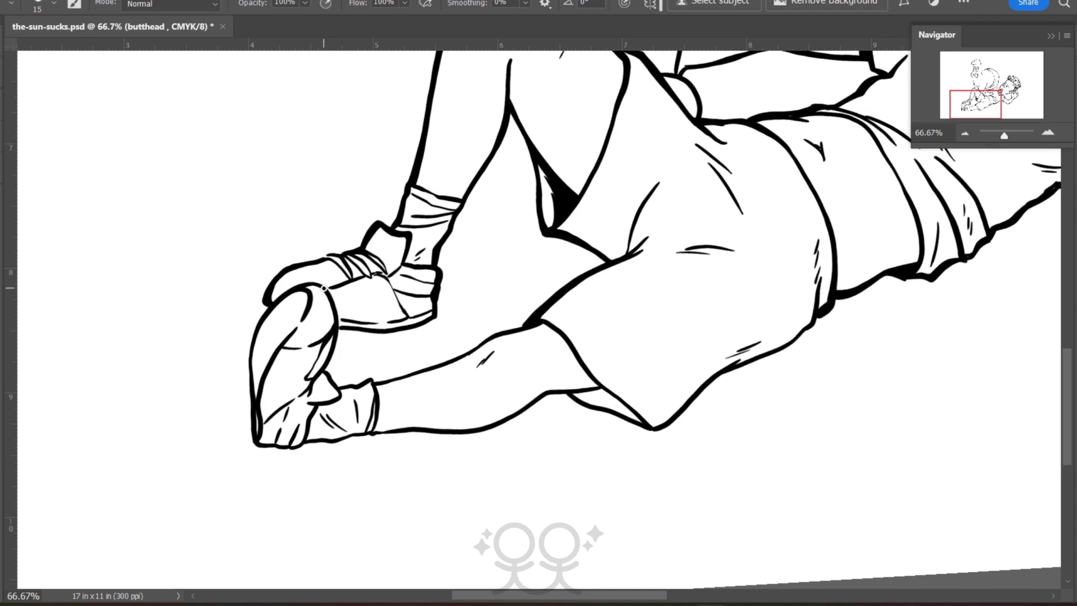
mouse_move(337, 311)
mouse_down()
mouse_move(337, 353)
mouse_move(320, 372)
mouse_up()
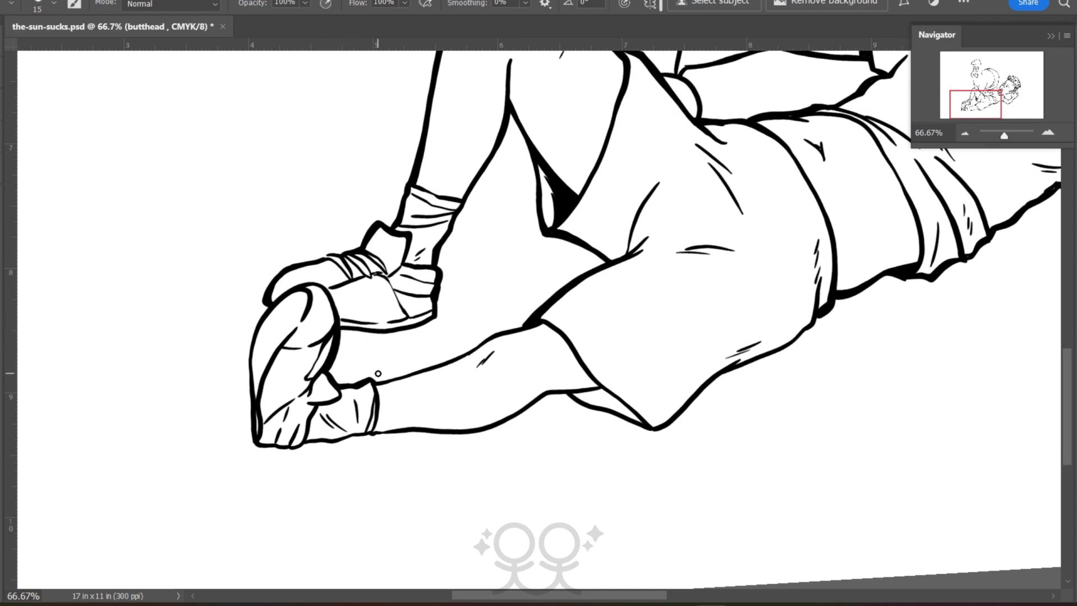
Thicken the extended lower leg, sock and shoe underside, fill the shadow in that shorts leg opening, and thicken the seat outline
drag(536, 319, 372, 385)
mouse_move(593, 397)
mouse_down()
mouse_move(628, 408)
mouse_move(574, 394)
mouse_up()
drag(817, 313, 800, 340)
drag(575, 394, 504, 422)
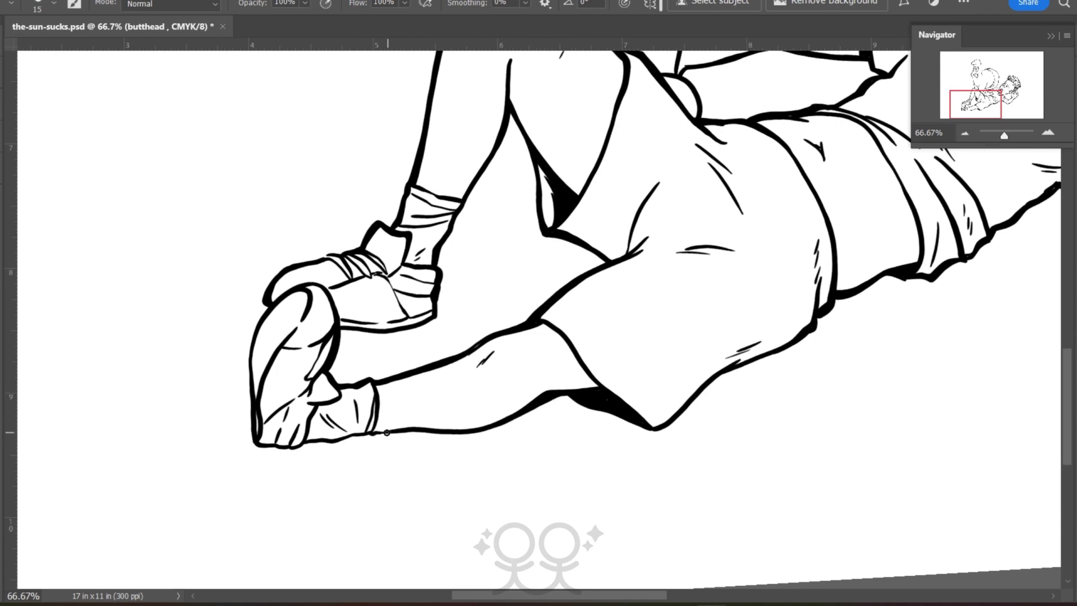
drag(386, 433, 255, 445)
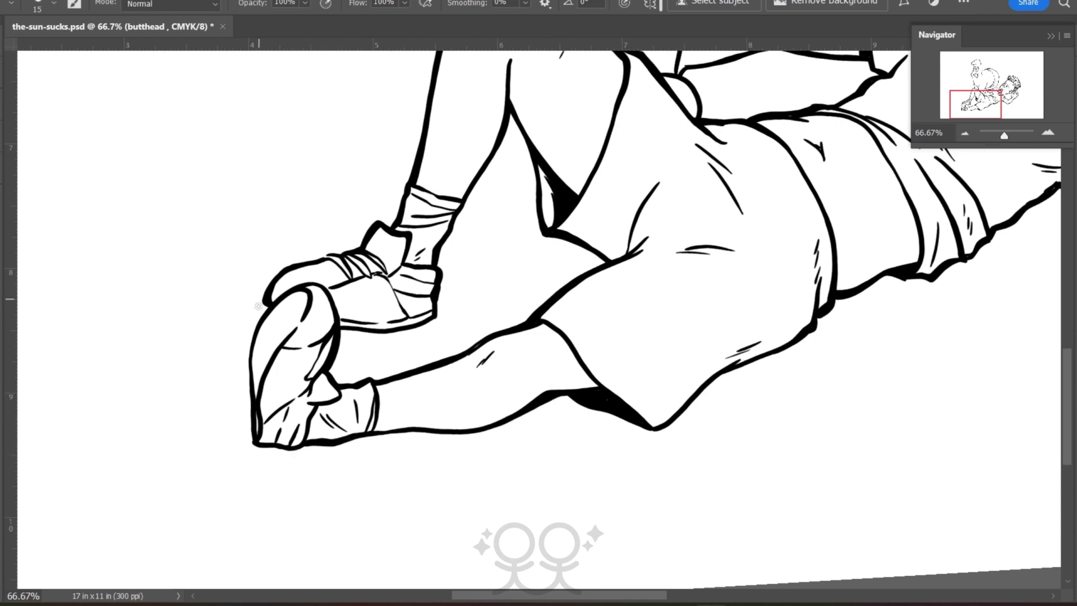
Thicken the outer sole outline of Butthead's front shoe
drag(266, 312, 251, 358)
key(ctrl+minus)
key(ctrl+minus)
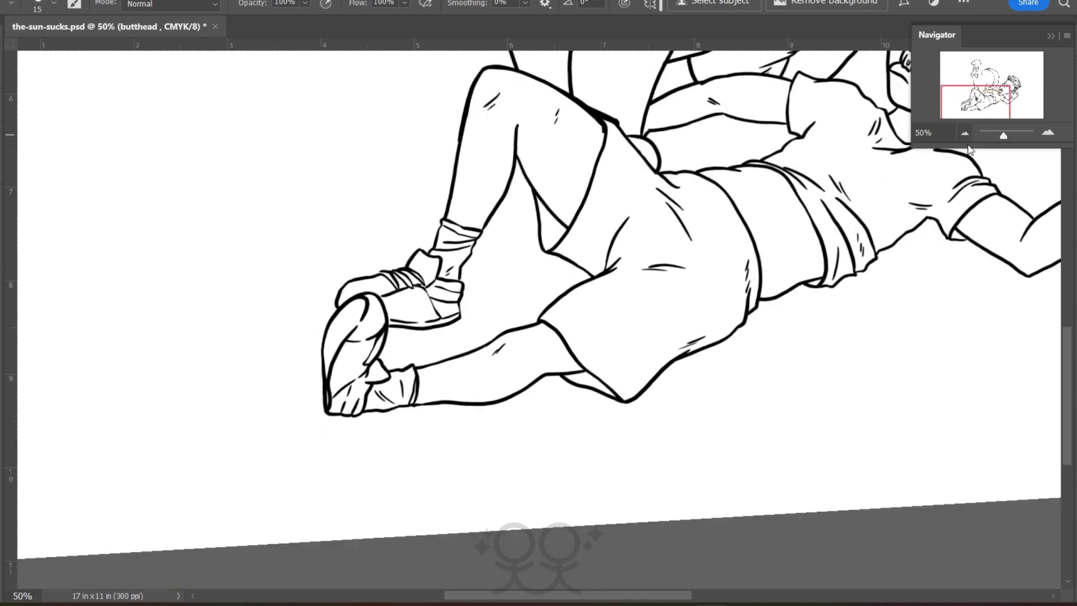
drag(1064, 404, 1073, 337)
Add a new layer named "patrick" above the top butthead layer and save the document
key(F7)
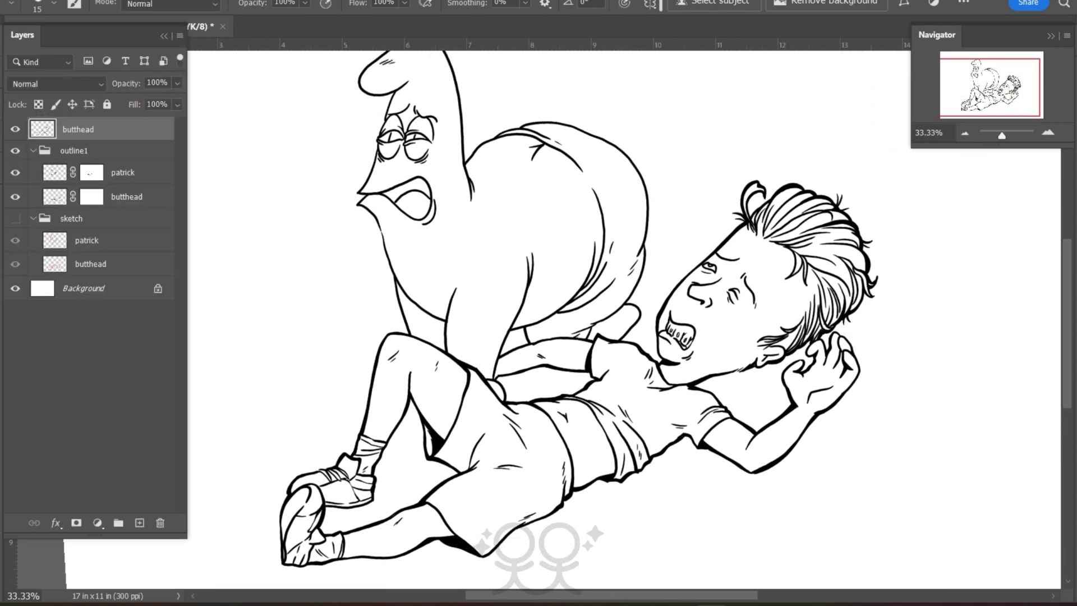
click(139, 522)
double_click(74, 128)
text(patrick)
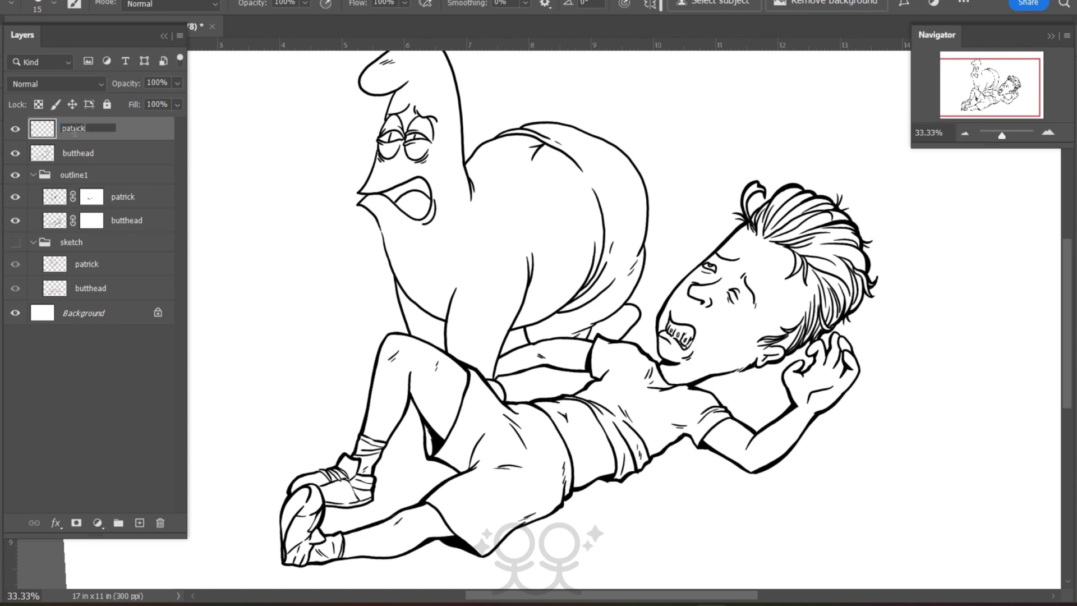
key(Return)
click(22, 1)
click(79, 142)
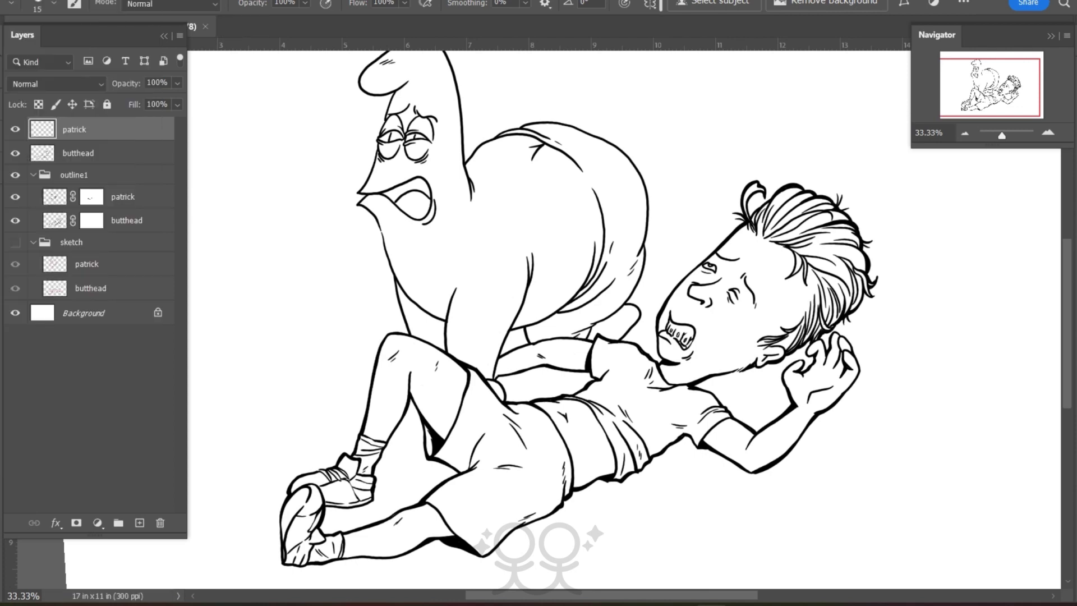
key(F7)
Thicken Patrick's front profile from the brow through the lips and chin to the chest, and fill the shadow under the drooping head tip
key(r)
drag(252, 288, 258, 259)
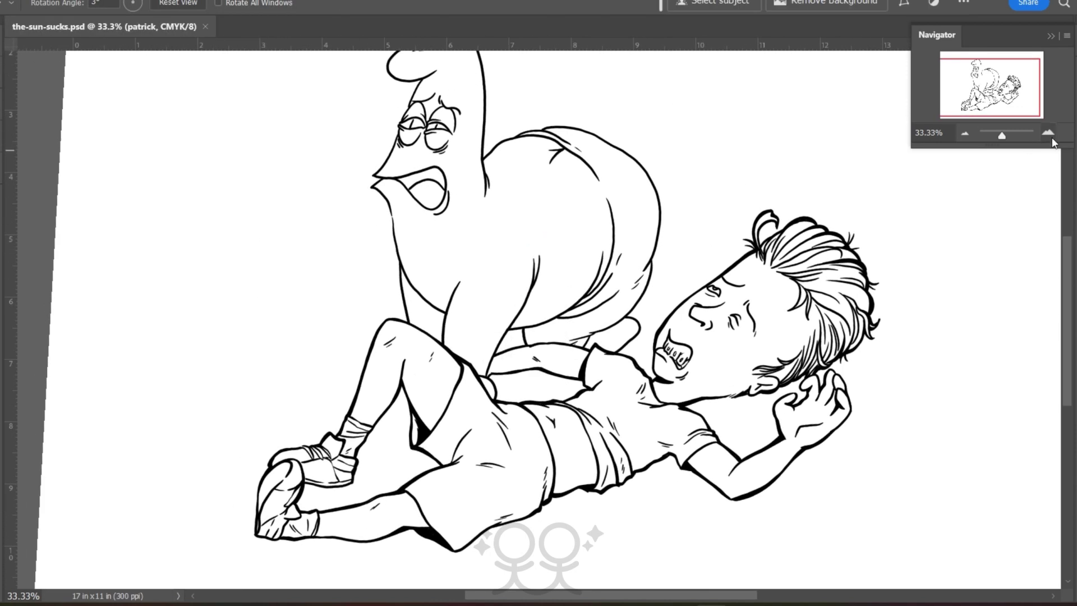
click(1046, 132)
drag(985, 105, 985, 87)
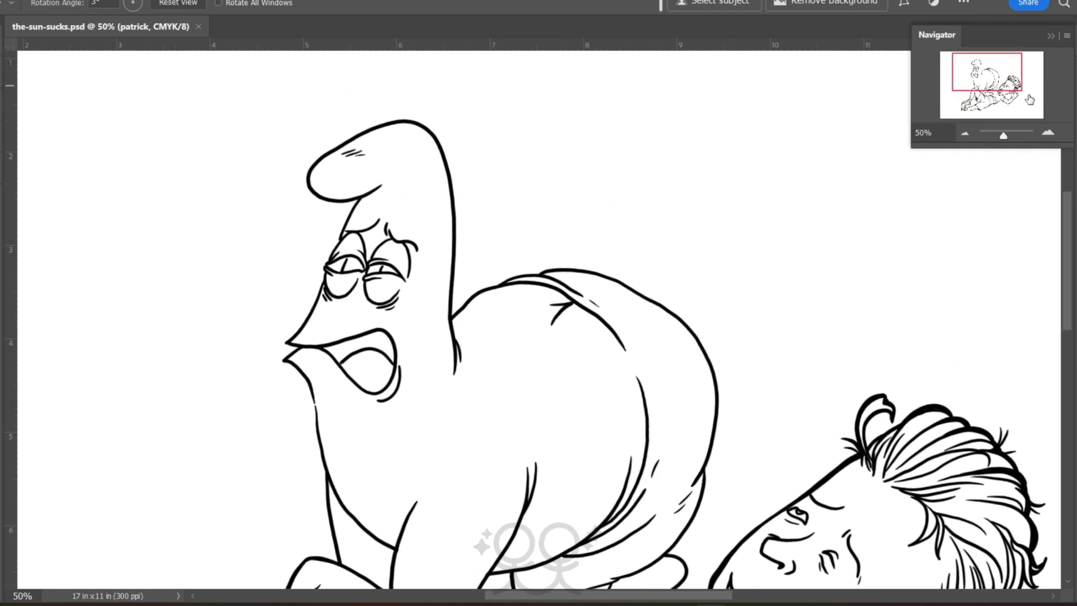
click(1046, 133)
key(F7)
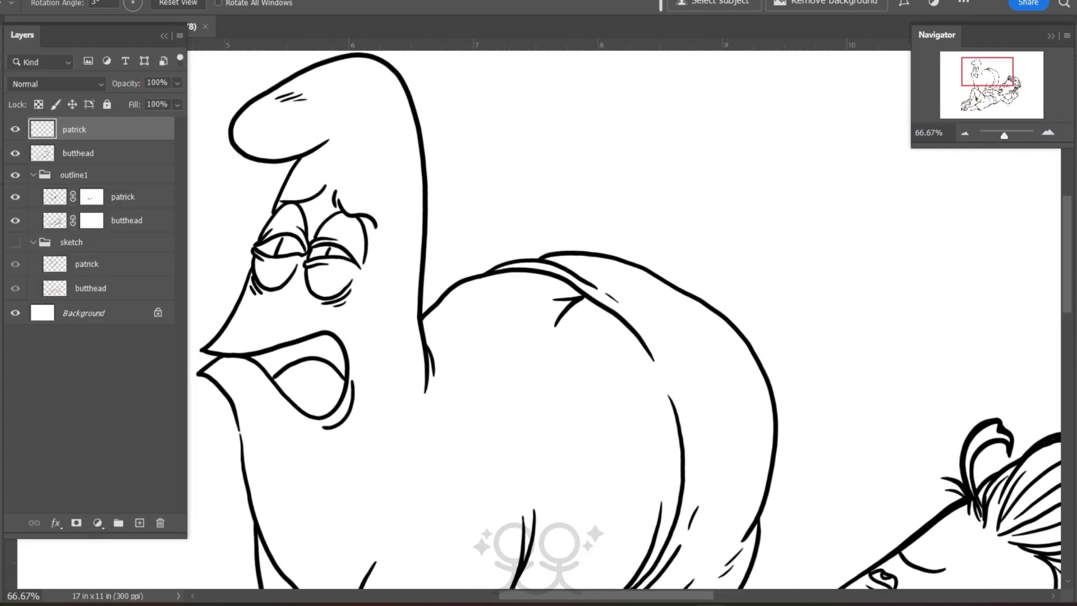
key(F7)
key(b)
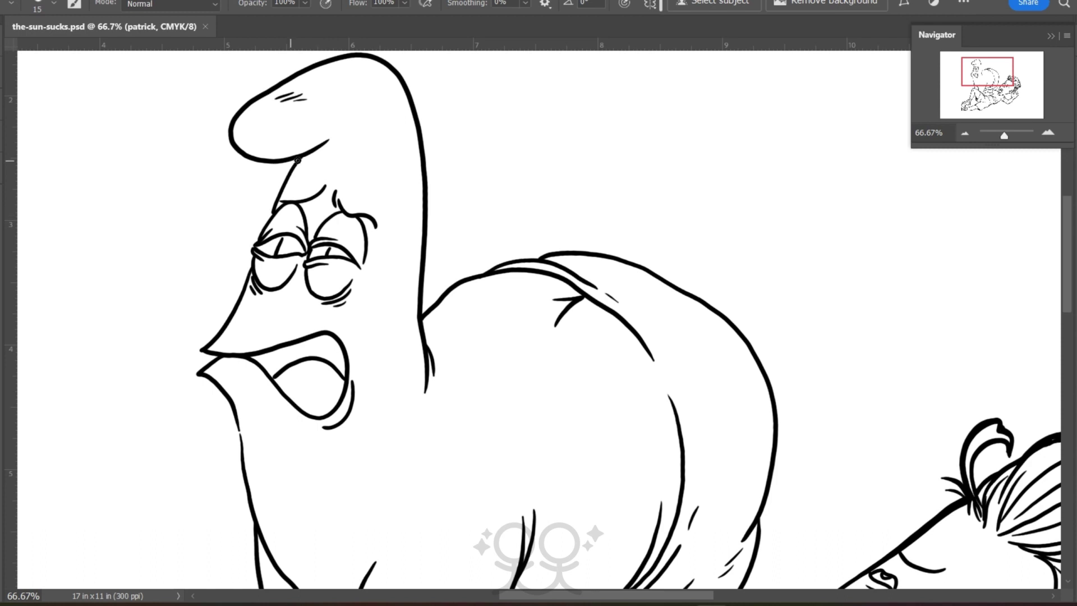
mouse_move(298, 160)
mouse_down()
mouse_move(322, 143)
mouse_move(292, 174)
mouse_move(293, 160)
mouse_move(253, 244)
mouse_move(254, 272)
mouse_move(253, 242)
mouse_move(240, 294)
mouse_move(198, 350)
mouse_move(209, 338)
mouse_move(215, 362)
mouse_move(200, 350)
mouse_move(215, 356)
mouse_move(194, 361)
mouse_move(228, 401)
mouse_move(256, 522)
mouse_up()
key(ctrl+z)
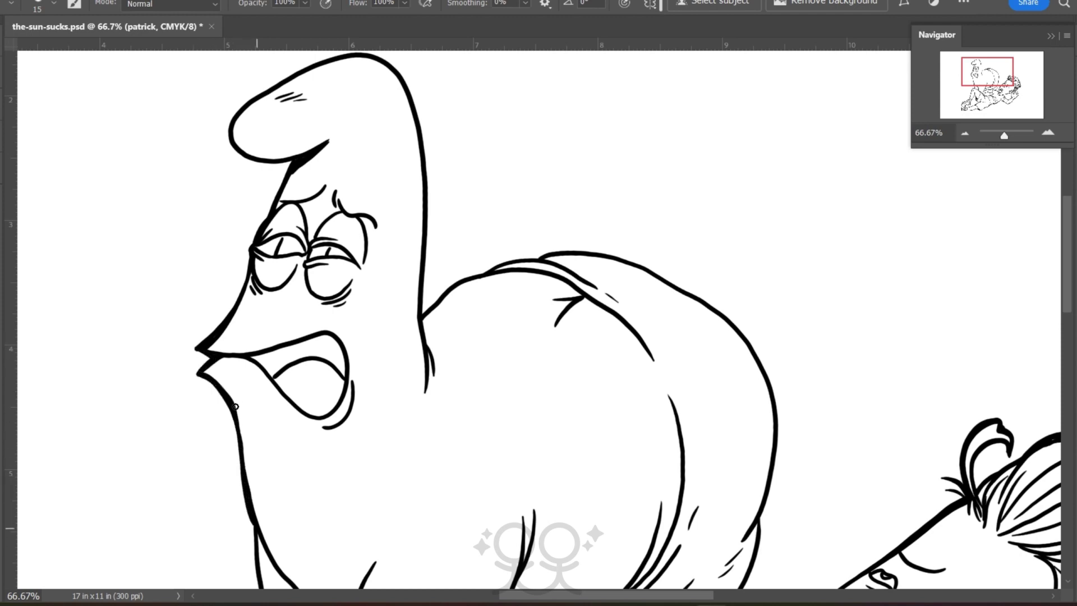
drag(235, 404, 255, 521)
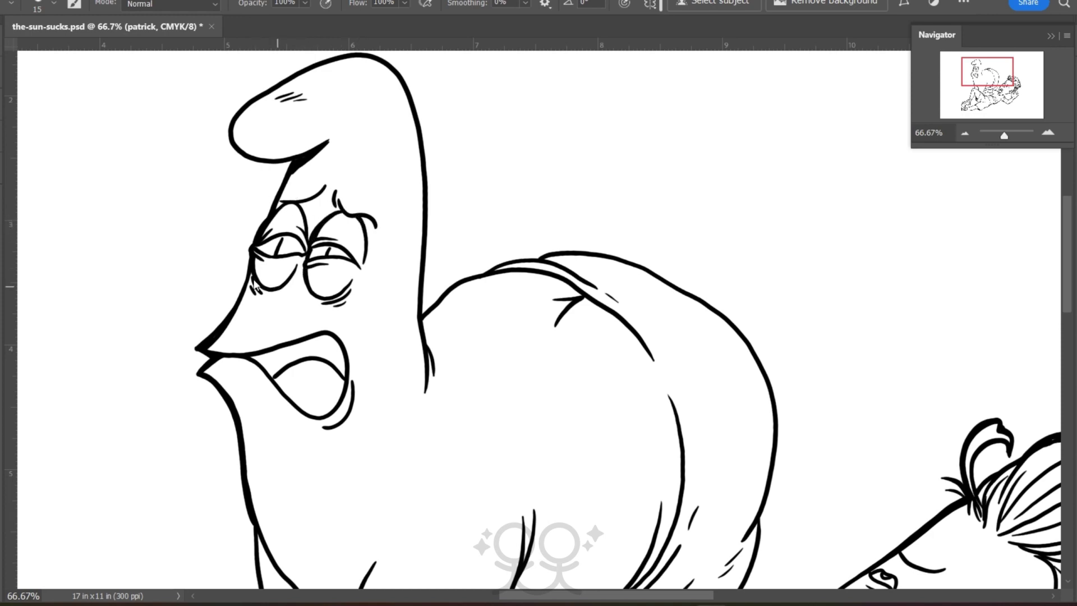
Thicken the outline of Patrick's head, the back of his neck and the start of his back with the 15 px brush
scroll(1069, 290, up, 2)
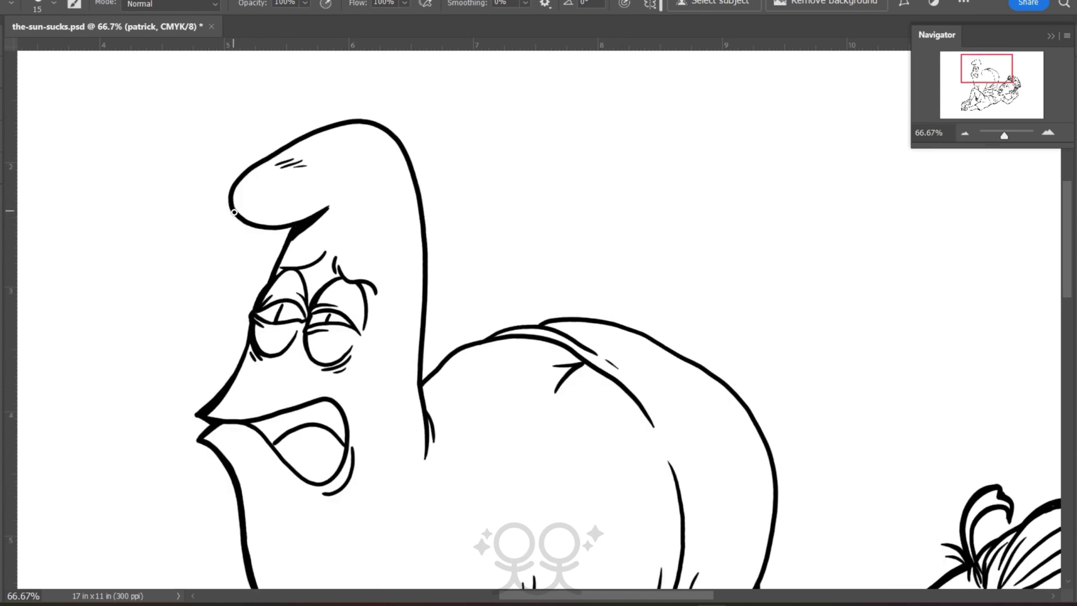
mouse_move(234, 212)
mouse_down()
mouse_move(292, 228)
mouse_move(230, 190)
mouse_move(309, 134)
mouse_move(399, 126)
mouse_up()
mouse_move(424, 329)
mouse_down()
mouse_move(424, 219)
mouse_move(387, 127)
mouse_up()
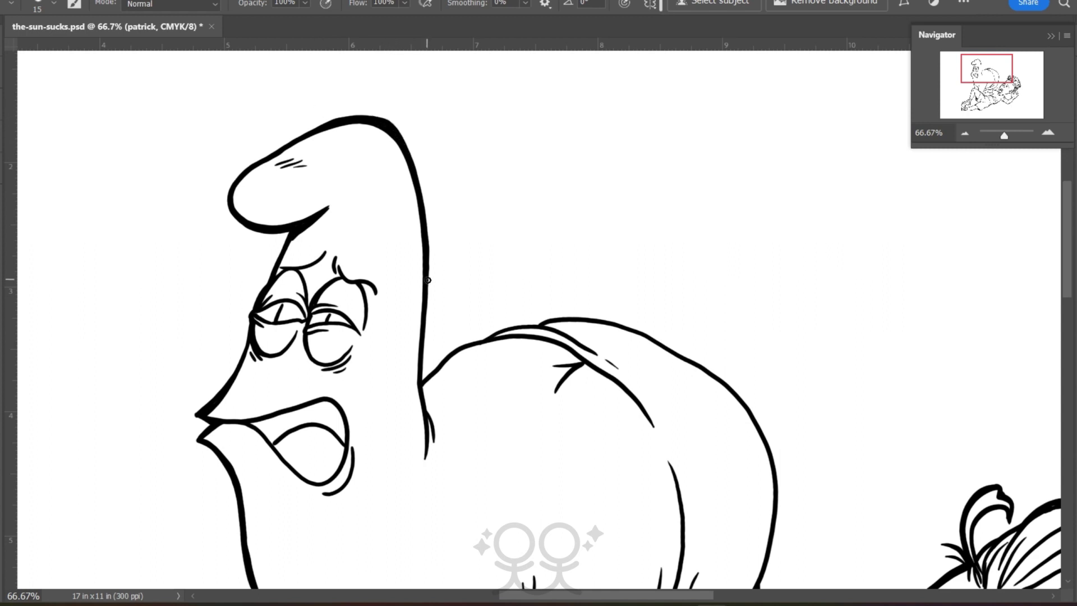
mouse_move(427, 279)
mouse_down()
mouse_move(421, 381)
mouse_move(437, 446)
mouse_up()
mouse_move(537, 325)
mouse_down()
mouse_move(476, 340)
mouse_move(427, 378)
mouse_up()
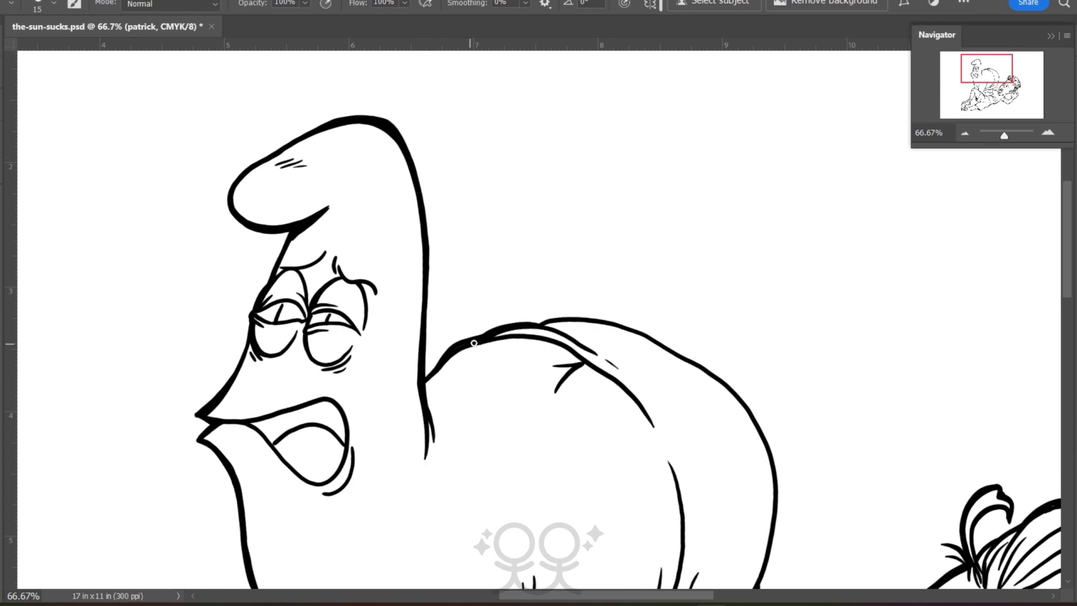
Thicken the upper outer curve of Patrick's rear with a 20 px brush, rotating the canvas to suit the stroke
key(r)
mouse_move(335, 406)
mouse_down()
mouse_move(313, 340)
mouse_move(320, 253)
mouse_up()
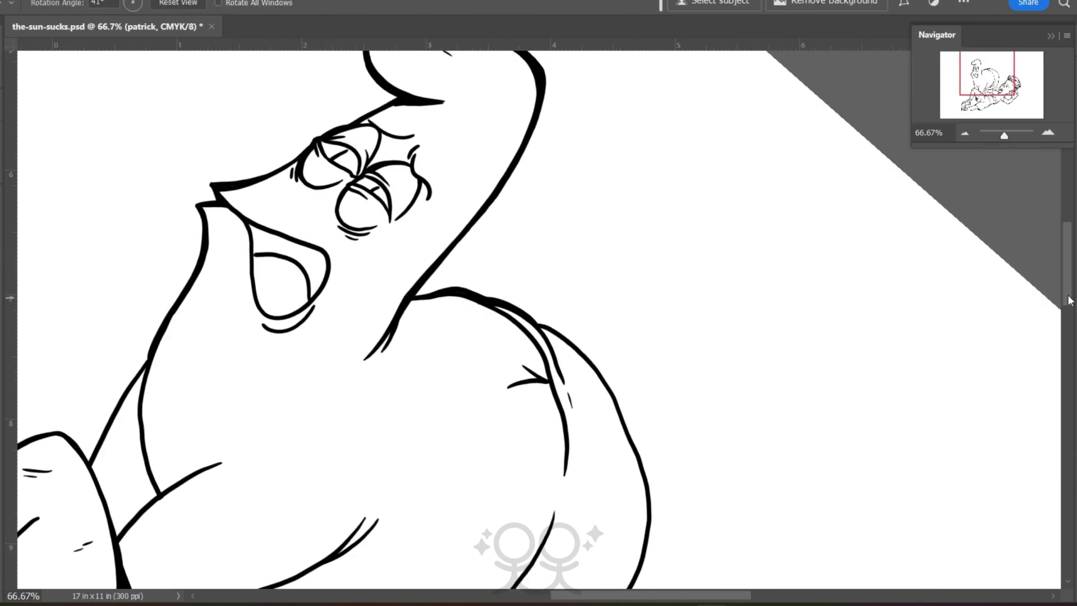
drag(1069, 299, 1069, 328)
key(b)
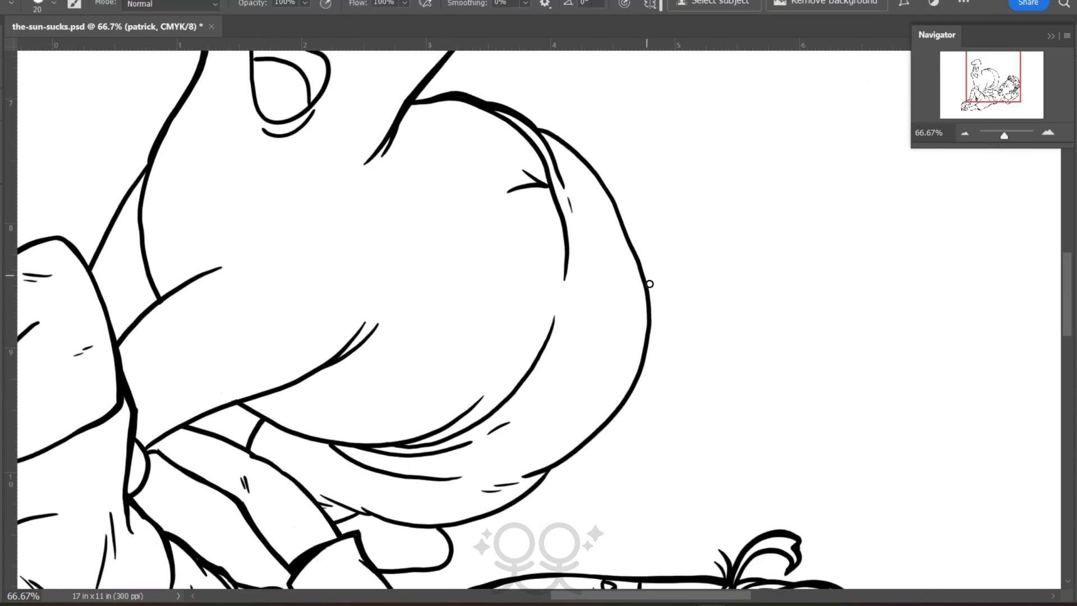
mouse_move(649, 283)
mouse_down()
mouse_move(610, 191)
mouse_move(530, 121)
mouse_up()
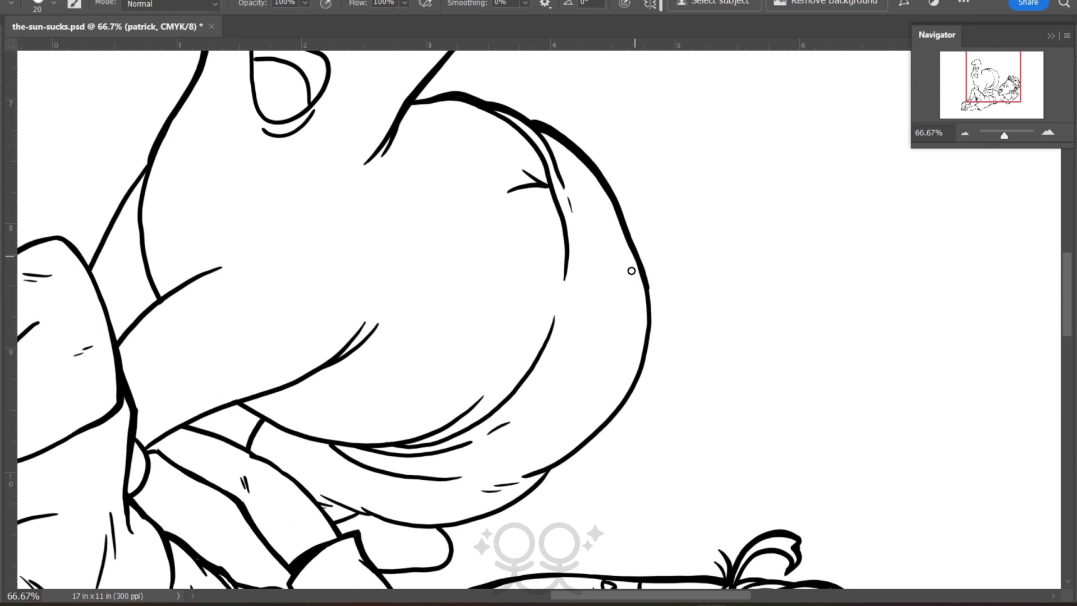
Thicken the outline down the outer side of Patrick's rear, plus the inner fold and underside of his body
key(r)
mouse_move(316, 227)
mouse_down()
mouse_move(308, 252)
mouse_move(326, 423)
mouse_up()
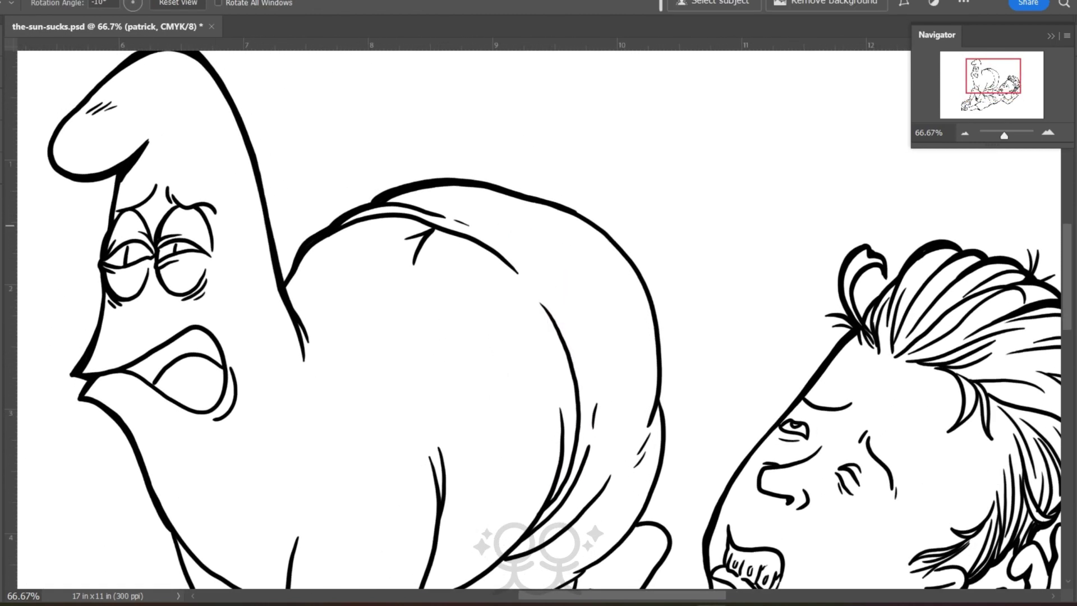
key(b)
mouse_move(630, 257)
mouse_down()
mouse_move(650, 292)
mouse_move(663, 382)
mouse_move(654, 408)
mouse_up()
scroll(655, 407, down, 3)
mouse_move(660, 207)
mouse_down()
mouse_move(664, 259)
mouse_move(642, 332)
mouse_move(557, 389)
mouse_up()
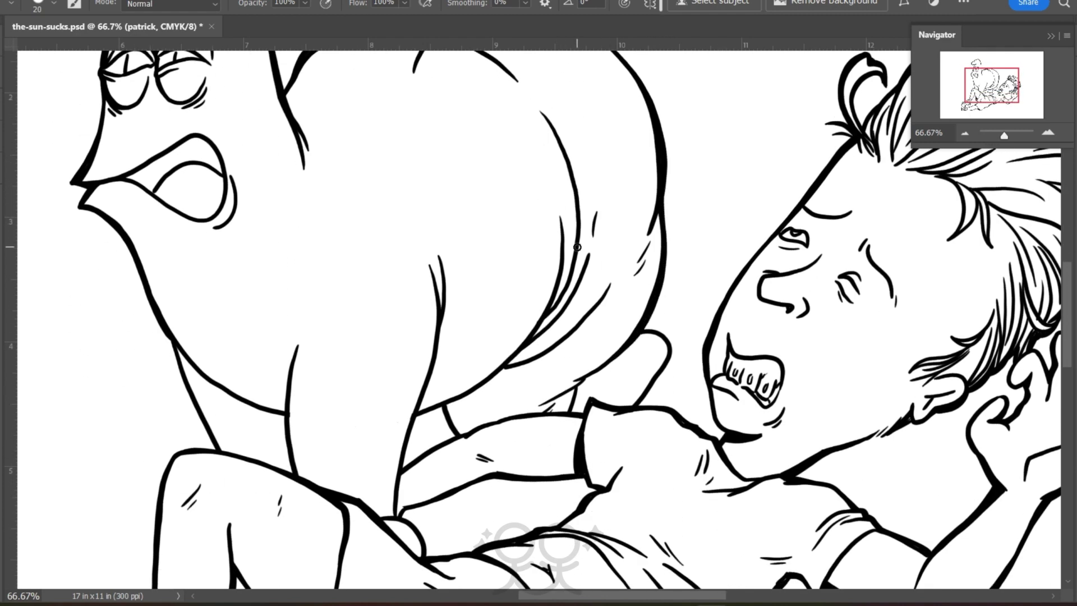
mouse_move(574, 265)
mouse_down()
mouse_move(525, 346)
mouse_move(469, 396)
mouse_move(413, 419)
mouse_up()
Thicken the outlines of Patrick's front legs and foot, redoing the stroke along the nearer leg
scroll(435, 414, down, 2)
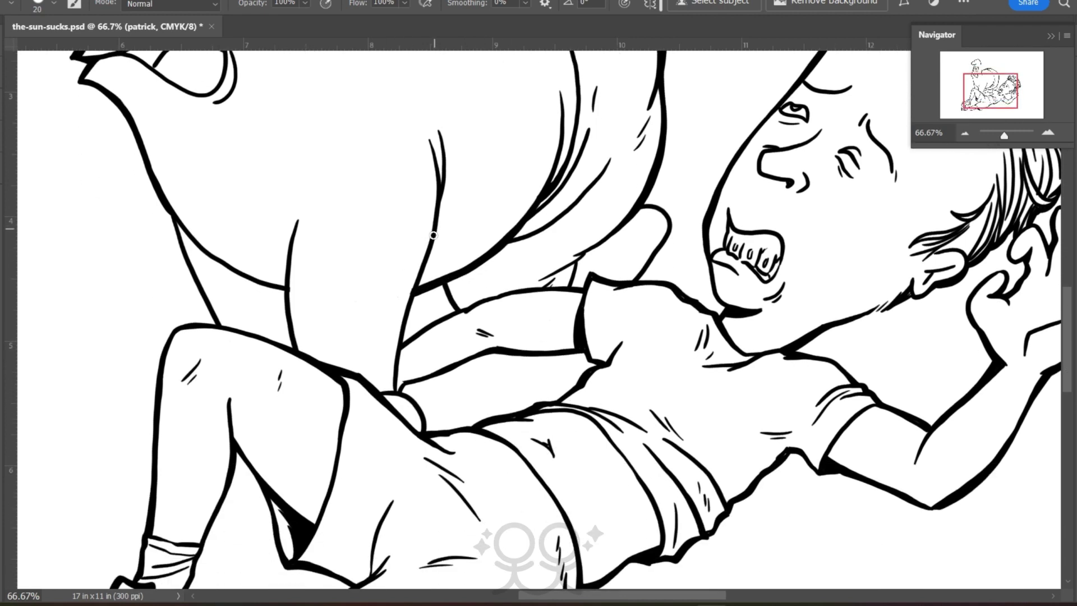
drag(433, 235, 394, 388)
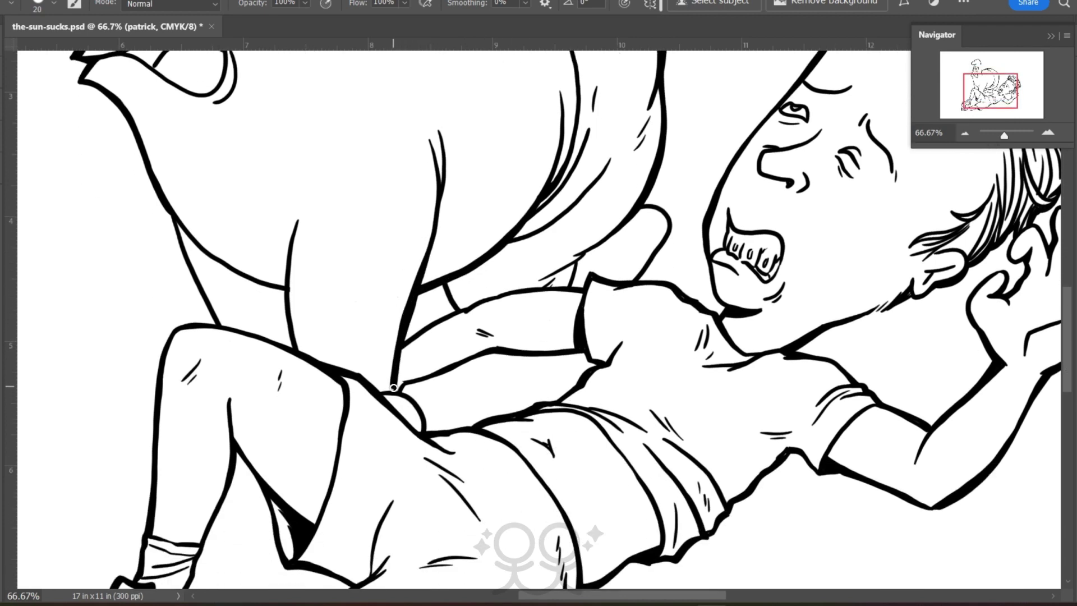
key(ctrl+z)
mouse_move(404, 324)
mouse_down()
mouse_move(395, 386)
mouse_move(425, 433)
mouse_up()
drag(289, 267, 298, 344)
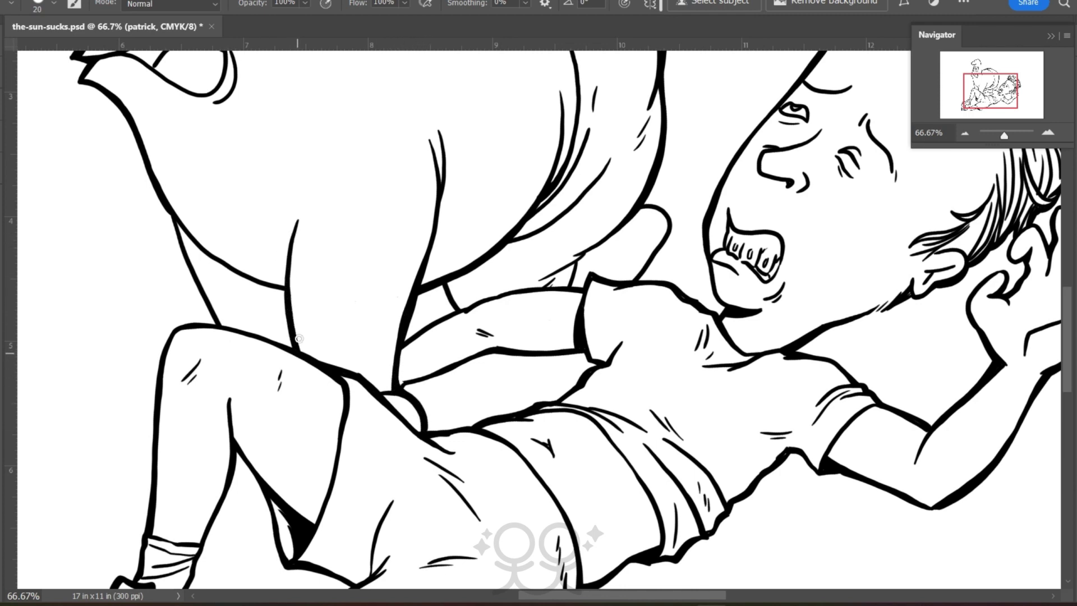
drag(166, 208, 216, 319)
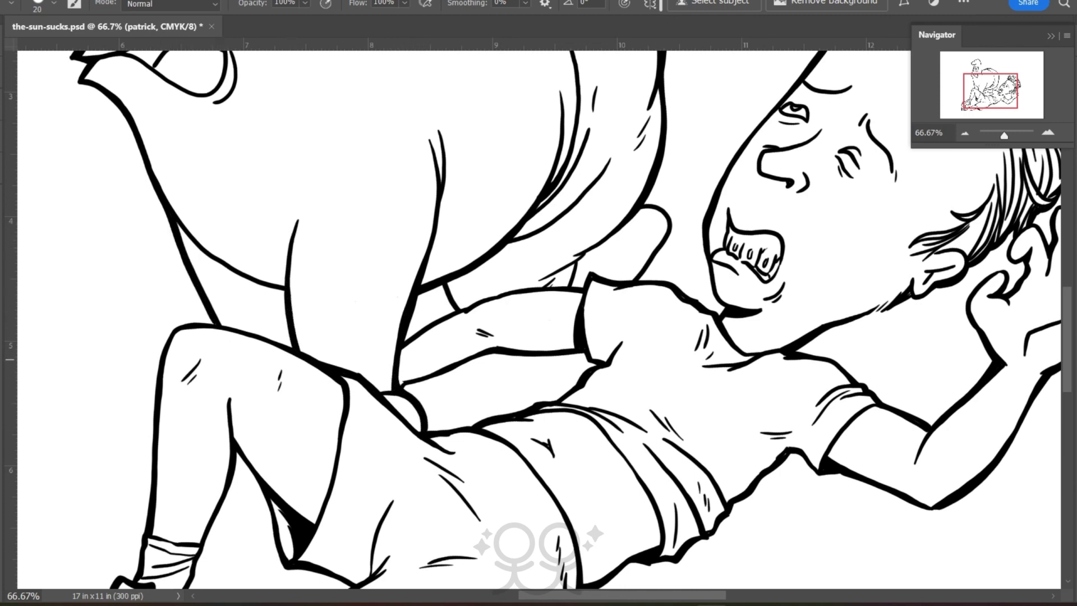
Add heavy black shading under Patrick's belly and rear fold, and thicken the lines of his back leg and foot
key(r)
mouse_move(121, 356)
mouse_down()
mouse_move(129, 255)
mouse_move(161, 244)
mouse_up()
drag(1069, 365, 1071, 326)
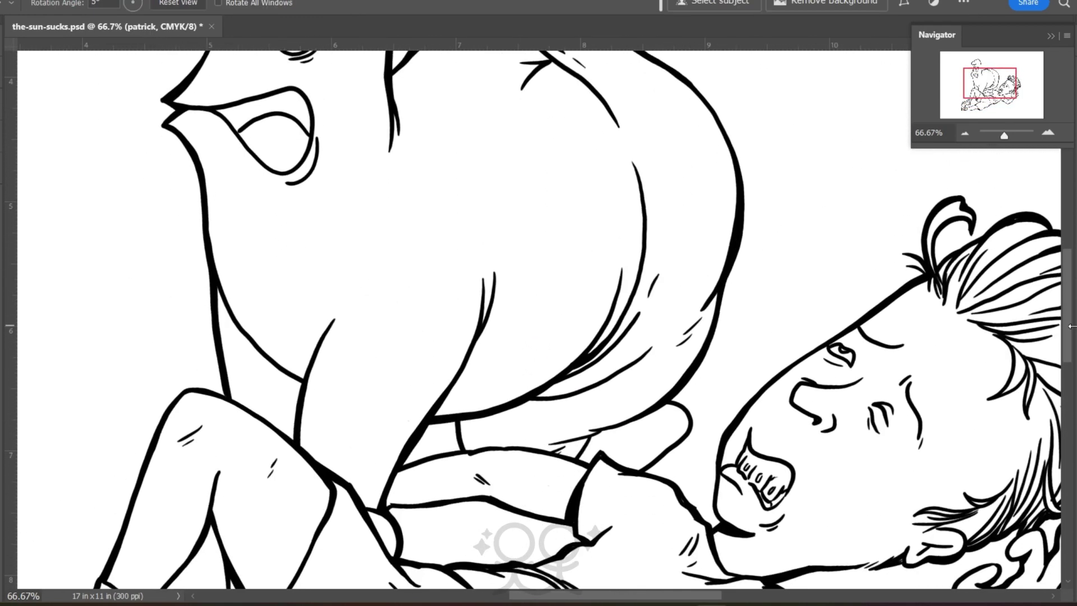
key(b)
mouse_move(239, 329)
mouse_down()
mouse_move(294, 396)
mouse_move(295, 374)
mouse_up()
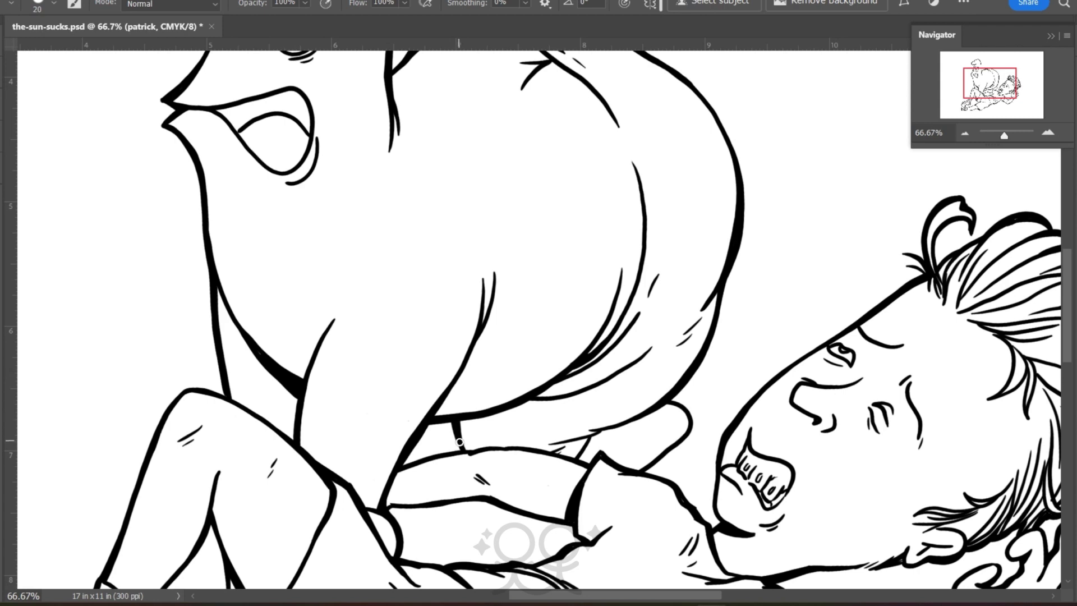
mouse_move(590, 366)
mouse_down()
mouse_move(540, 395)
mouse_move(553, 400)
mouse_move(513, 407)
mouse_up()
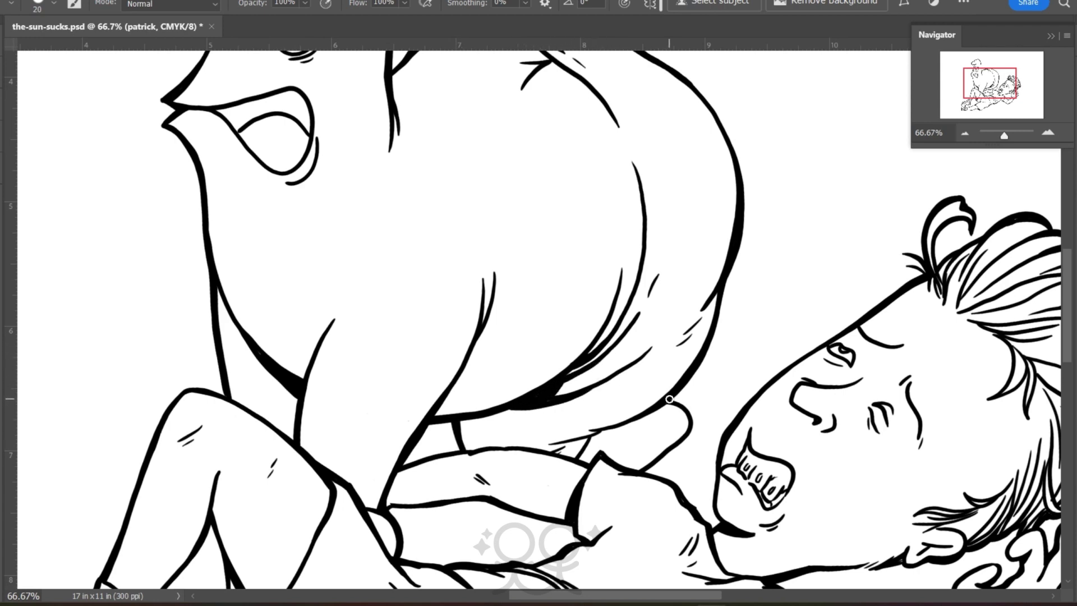
mouse_move(669, 399)
mouse_down()
mouse_move(689, 433)
mouse_move(646, 472)
mouse_up()
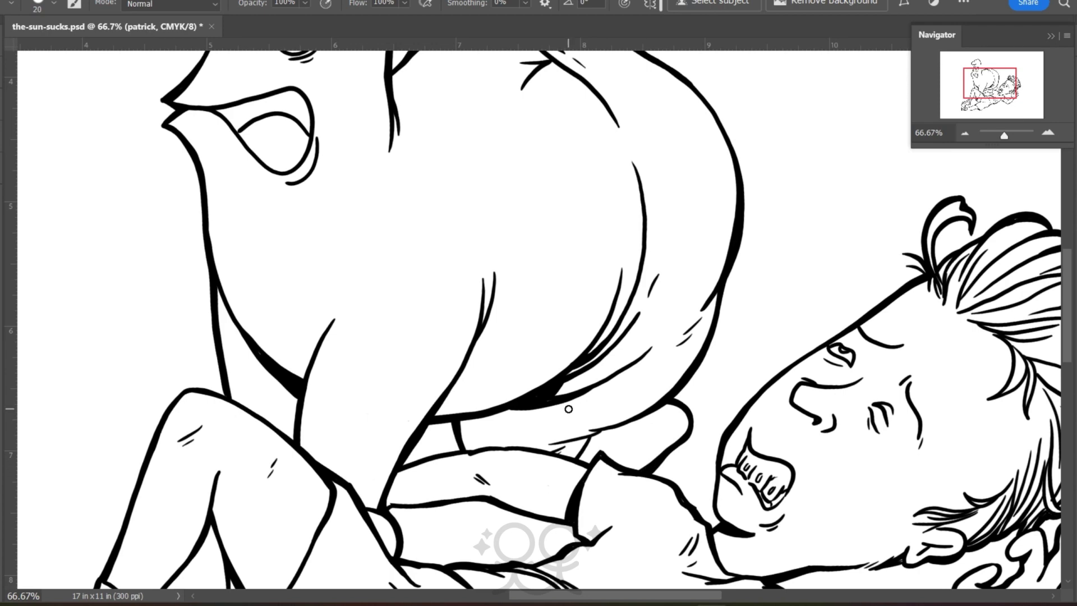
Collapse the outline1 group and put the top patrick and butthead layers into a new group named outline2
key(ctrl+minus)
key(ctrl+minus)
key(ctrl+minus)
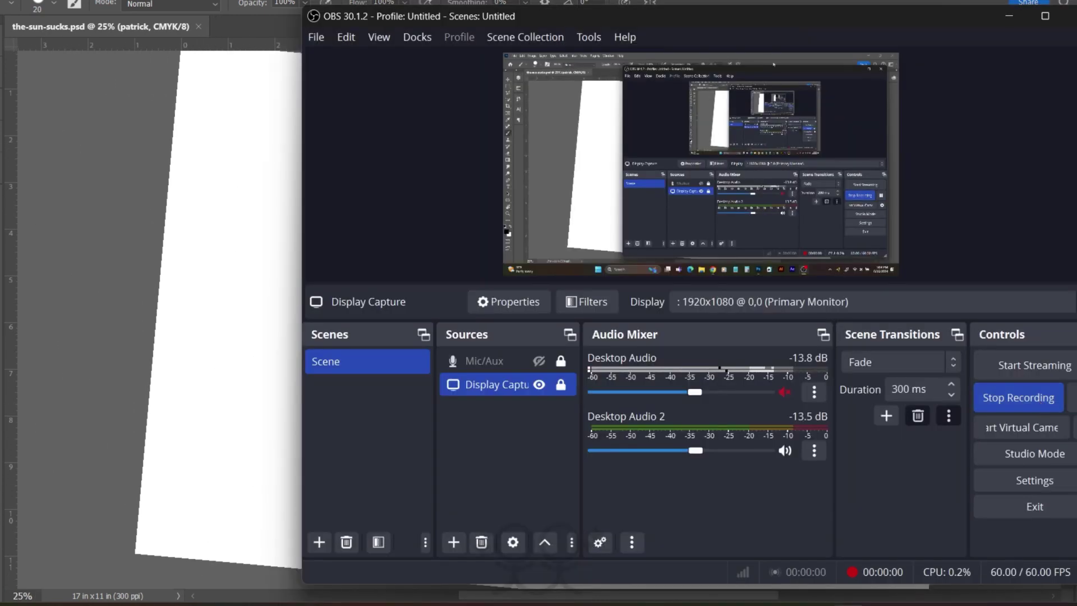
click(260, 37)
key(F7)
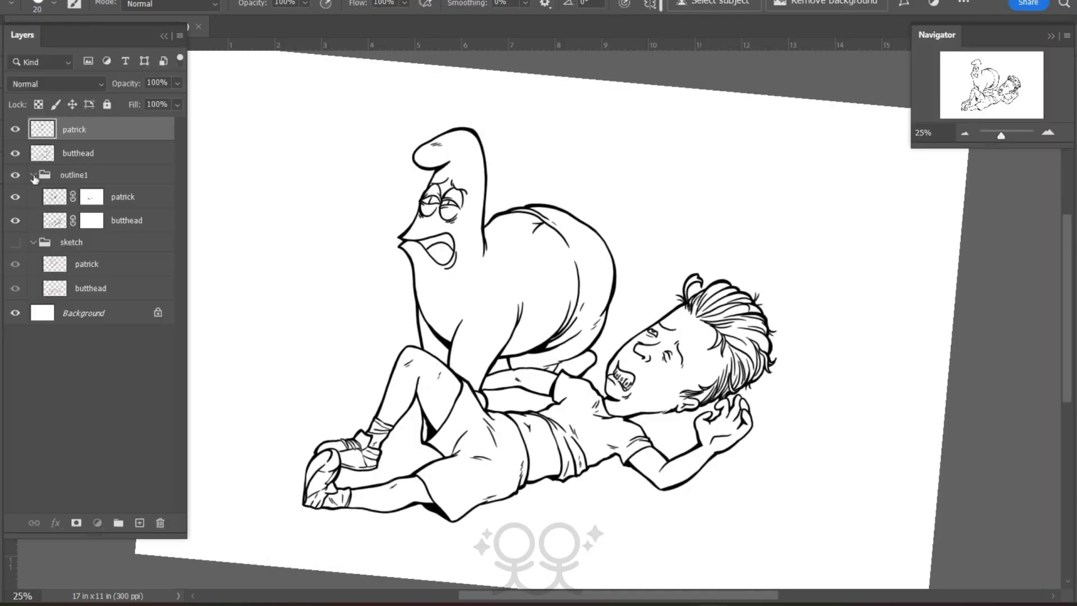
click(33, 176)
shift+click(98, 154)
key(ctrl+g)
double_click(79, 126)
text(outlin)
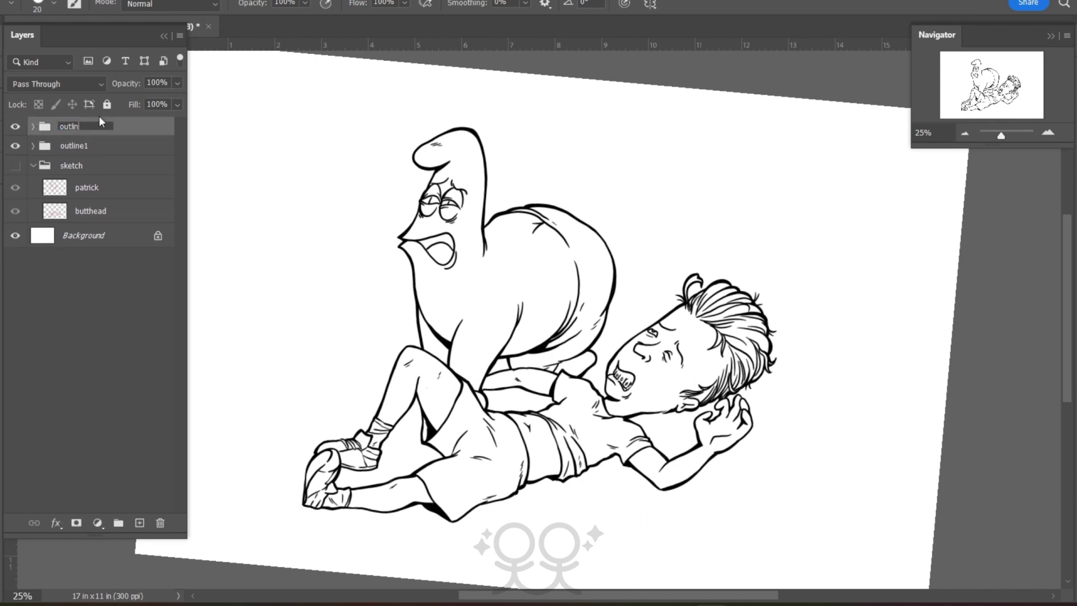
text(e2)
Create a new layer named butthead between the outline1 and sketch groups
click(72, 163)
click(139, 523)
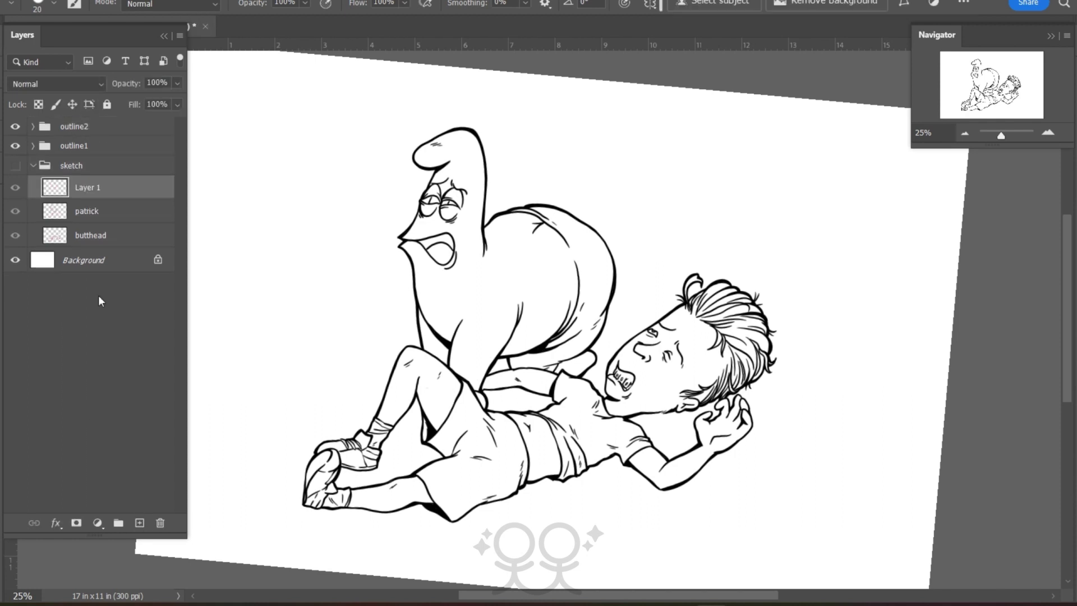
drag(89, 188, 87, 157)
double_click(78, 167)
text(butthead)
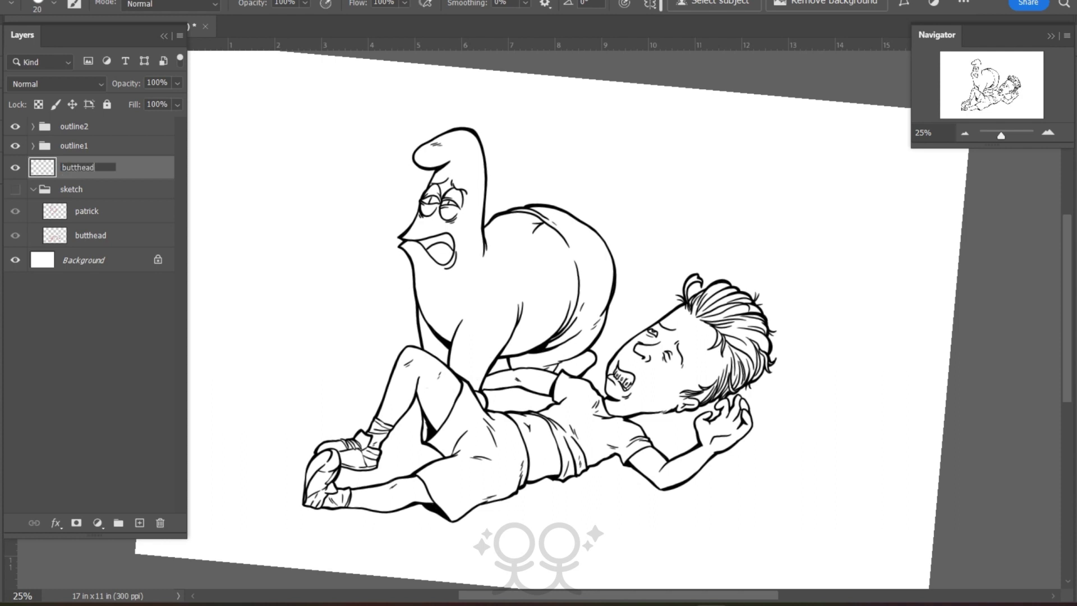
key(Return)
Choose a salmon skin tone from the Pantone Solid Coated swatches as the painting colour
click(1, 67)
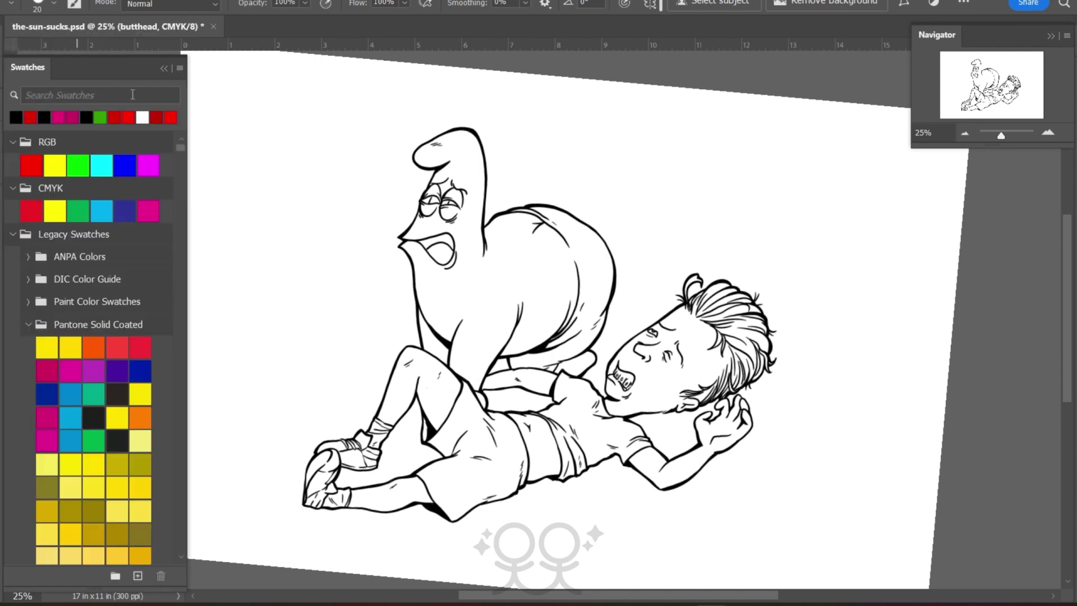
drag(180, 151, 187, 202)
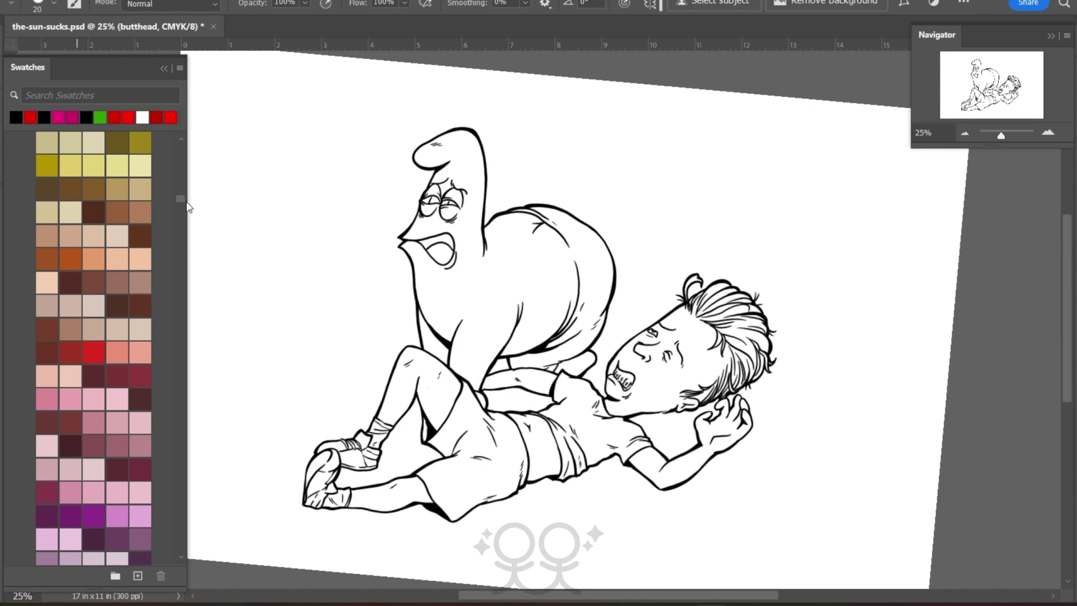
click(140, 353)
key(F7)
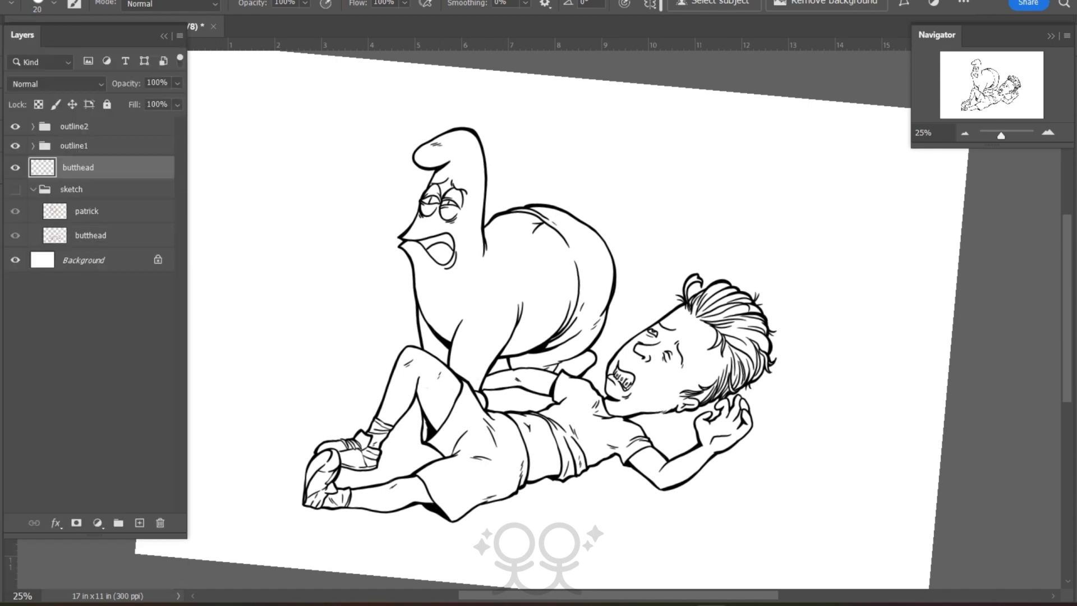
Paint the man's raised hand and forearm salmon with a 45 px brush, and rename the colour layer skin
click(1049, 134)
click(1049, 133)
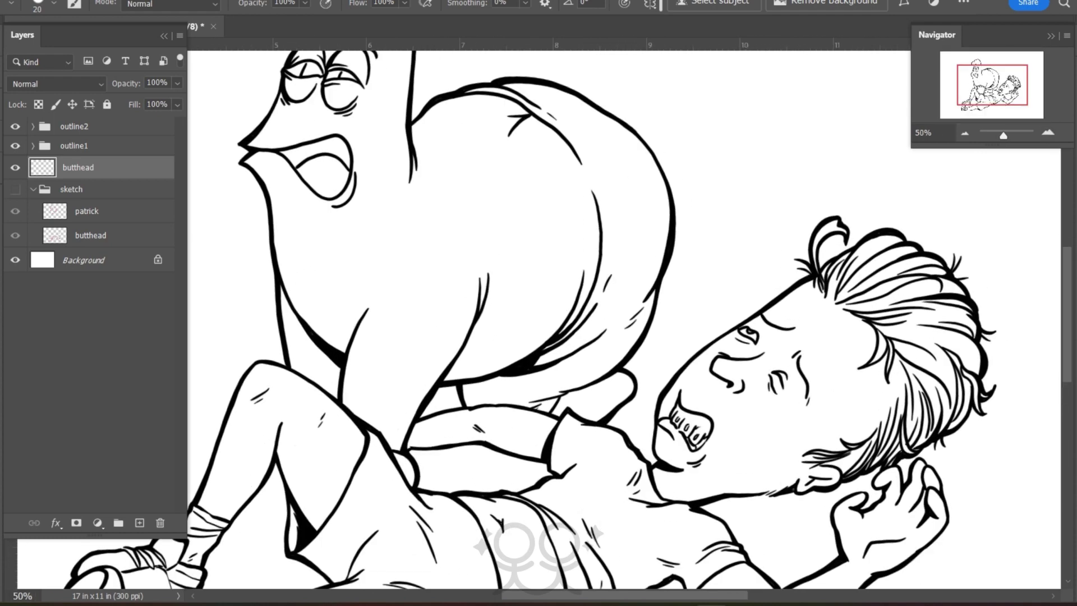
click(1048, 134)
drag(992, 85, 1001, 94)
mouse_move(850, 297)
mouse_down()
mouse_move(858, 253)
mouse_move(880, 334)
mouse_move(871, 328)
mouse_move(846, 358)
mouse_move(861, 323)
mouse_move(820, 309)
mouse_move(819, 273)
mouse_move(806, 276)
mouse_move(859, 303)
mouse_move(853, 345)
mouse_move(842, 366)
mouse_move(827, 315)
mouse_move(758, 320)
mouse_move(771, 308)
mouse_move(745, 344)
mouse_move(750, 362)
mouse_move(765, 381)
mouse_up()
scroll(760, 336, down, 3)
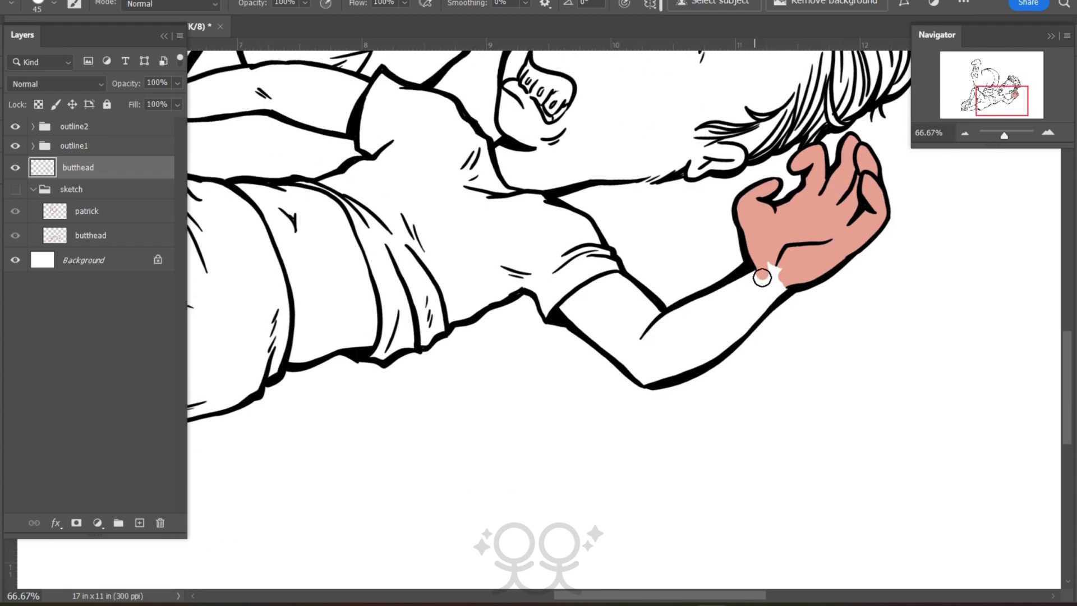
mouse_move(760, 277)
mouse_down()
mouse_move(678, 316)
mouse_move(749, 324)
mouse_move(729, 305)
mouse_move(682, 369)
mouse_move(695, 313)
mouse_move(684, 331)
mouse_move(626, 286)
mouse_move(587, 289)
mouse_move(612, 347)
mouse_move(681, 367)
mouse_move(672, 349)
mouse_move(615, 330)
mouse_up()
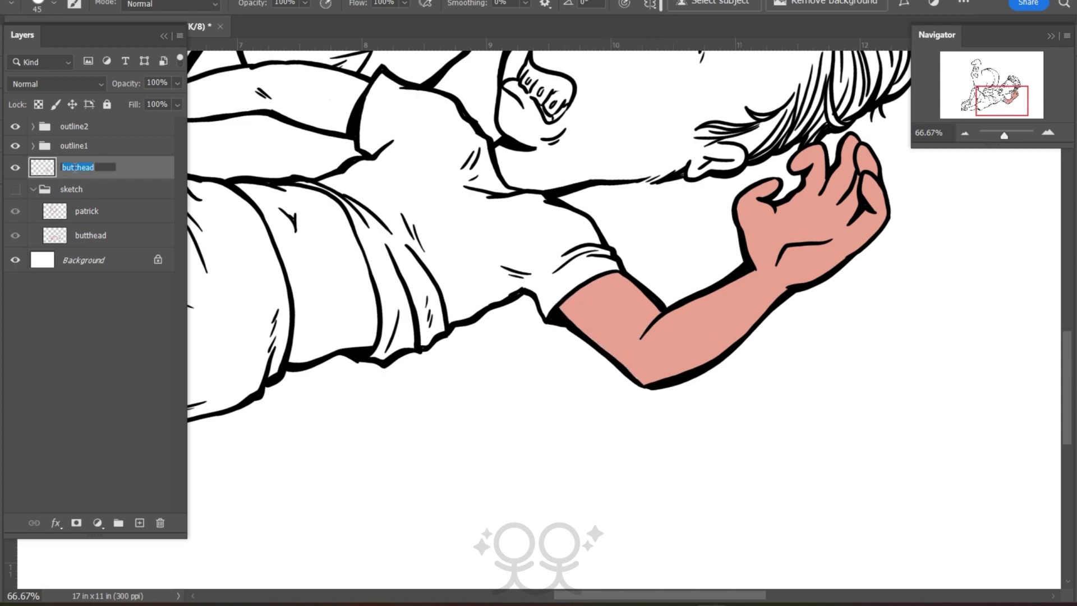
key(Return)
Paint the man's face and ear salmon, edging along the outlines first and filling the interior with a 100 px brush
drag(999, 95, 1003, 86)
mouse_move(610, 89)
mouse_down()
mouse_move(654, 120)
mouse_move(723, 206)
mouse_move(692, 251)
mouse_move(604, 328)
mouse_move(627, 331)
mouse_move(611, 350)
mouse_up()
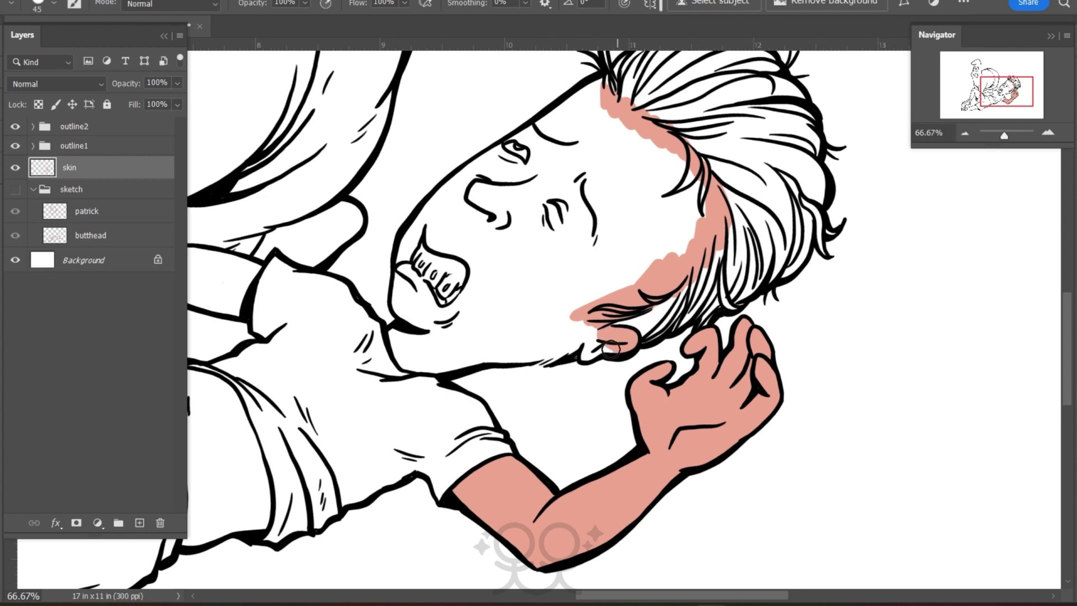
mouse_move(586, 81)
mouse_down()
mouse_move(569, 115)
mouse_move(435, 202)
mouse_move(405, 255)
mouse_move(401, 312)
mouse_up()
mouse_move(402, 366)
mouse_down()
mouse_move(586, 343)
mouse_move(449, 359)
mouse_up()
mouse_move(690, 245)
mouse_down()
mouse_move(656, 140)
mouse_move(643, 179)
mouse_up()
key(])
key(])
key(])
key(])
key(])
key(])
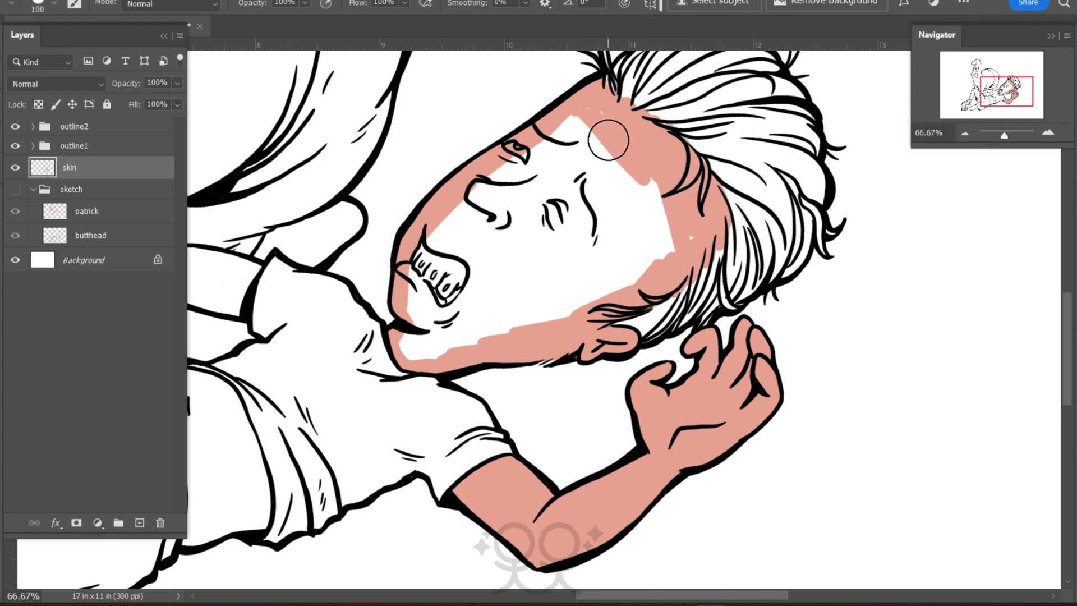
mouse_move(437, 284)
mouse_down()
mouse_move(422, 331)
mouse_move(546, 305)
mouse_move(626, 203)
mouse_up()
mouse_move(592, 114)
mouse_down()
mouse_move(477, 210)
mouse_move(536, 235)
mouse_move(526, 244)
mouse_up()
Reduce the brush to 50 px and paint the man's neck and other arm salmon
key([)
key([)
key([)
key([)
key([)
drag(1007, 95, 989, 96)
mouse_move(614, 289)
mouse_down()
mouse_move(602, 313)
mouse_move(572, 325)
mouse_move(573, 277)
mouse_up()
mouse_move(500, 306)
mouse_down()
mouse_move(497, 277)
mouse_move(422, 314)
mouse_move(445, 295)
mouse_up()
Paint the bare skin of both of the man's legs salmon, between the shorts and the socks
mouse_move(974, 95)
mouse_down()
mouse_move(959, 94)
mouse_move(972, 100)
mouse_up()
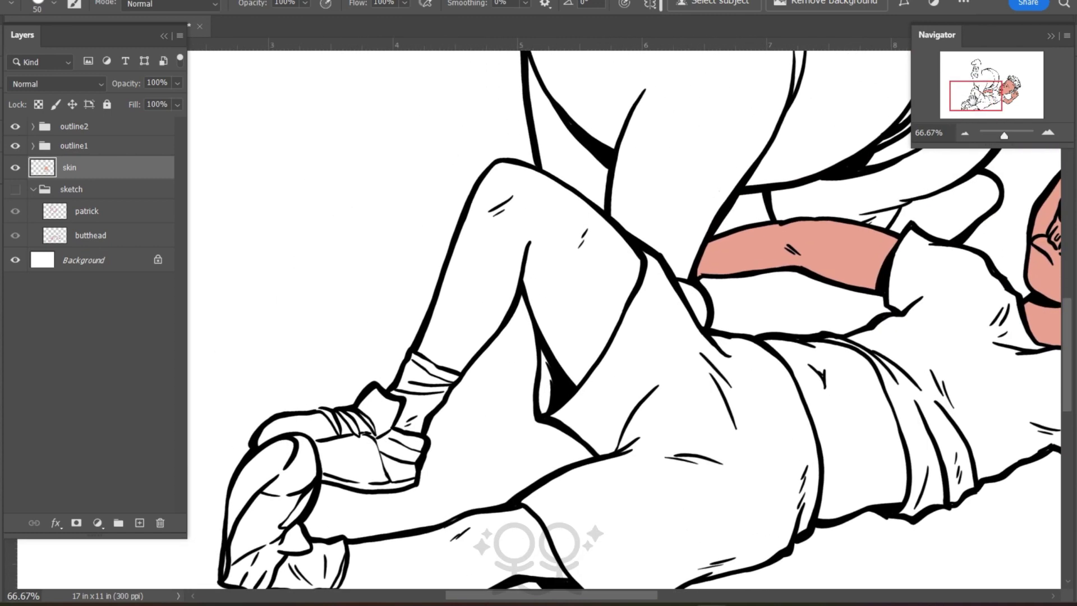
mouse_move(580, 209)
mouse_down()
mouse_move(622, 245)
mouse_move(620, 284)
mouse_move(581, 362)
mouse_move(525, 287)
mouse_move(569, 304)
mouse_move(522, 261)
mouse_move(492, 320)
mouse_move(524, 173)
mouse_move(484, 176)
mouse_move(440, 320)
mouse_move(454, 363)
mouse_move(504, 192)
mouse_move(443, 338)
mouse_up()
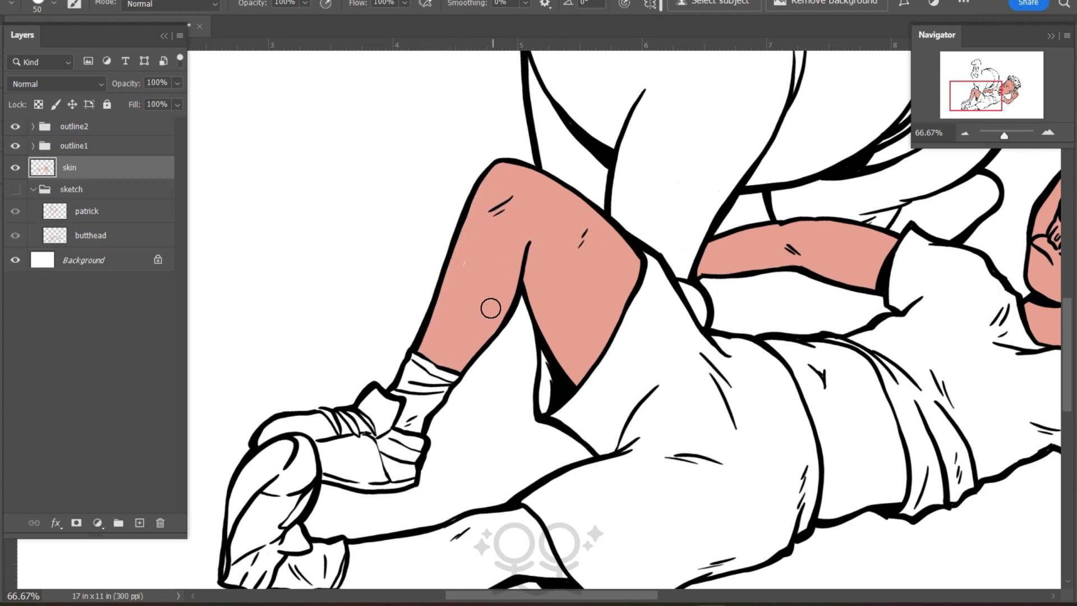
scroll(1059, 355, down, 3)
mouse_move(547, 399)
mouse_down()
mouse_move(524, 344)
mouse_move(546, 387)
mouse_move(387, 411)
mouse_up()
key(ctrl+z)
drag(524, 352, 404, 370)
mouse_move(344, 414)
mouse_down()
mouse_move(392, 417)
mouse_move(357, 407)
mouse_move(514, 376)
mouse_move(436, 372)
mouse_up()
Paint pale peach tan-line bands with a 30 px brush on both legs beside the shorts and on the bent arm below the sleeve
click(2, 67)
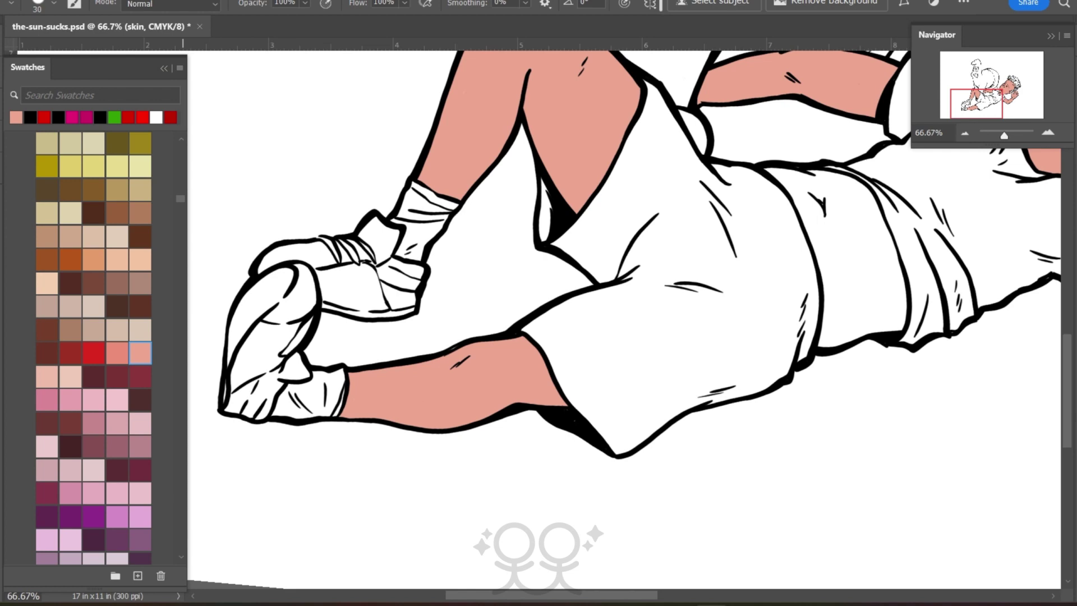
click(144, 261)
click(2, 34)
click(2, 35)
click(2, 35)
click(2, 35)
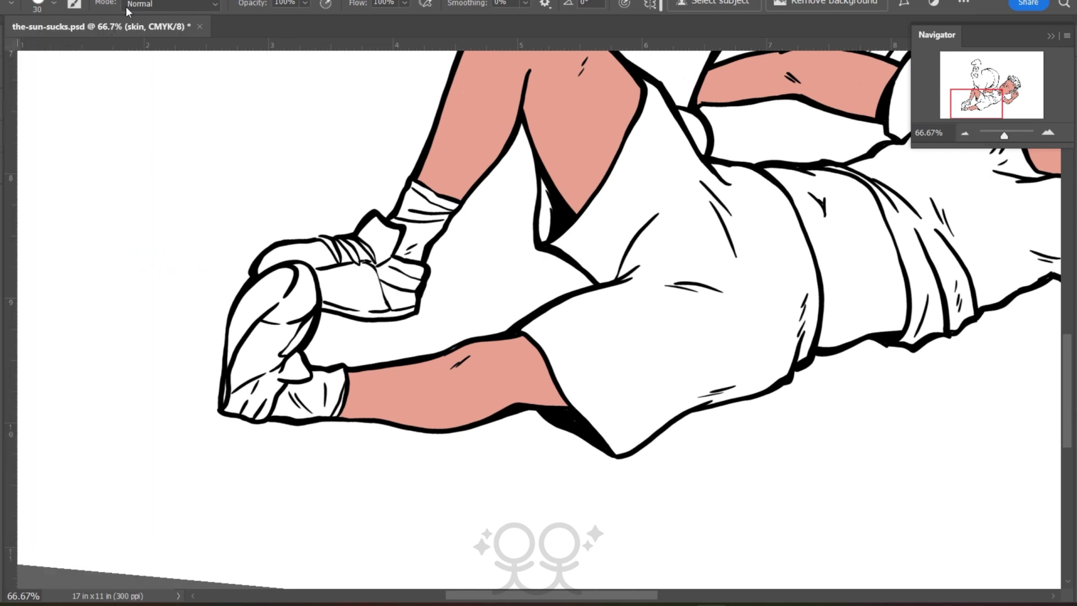
scroll(631, 181, up, 3)
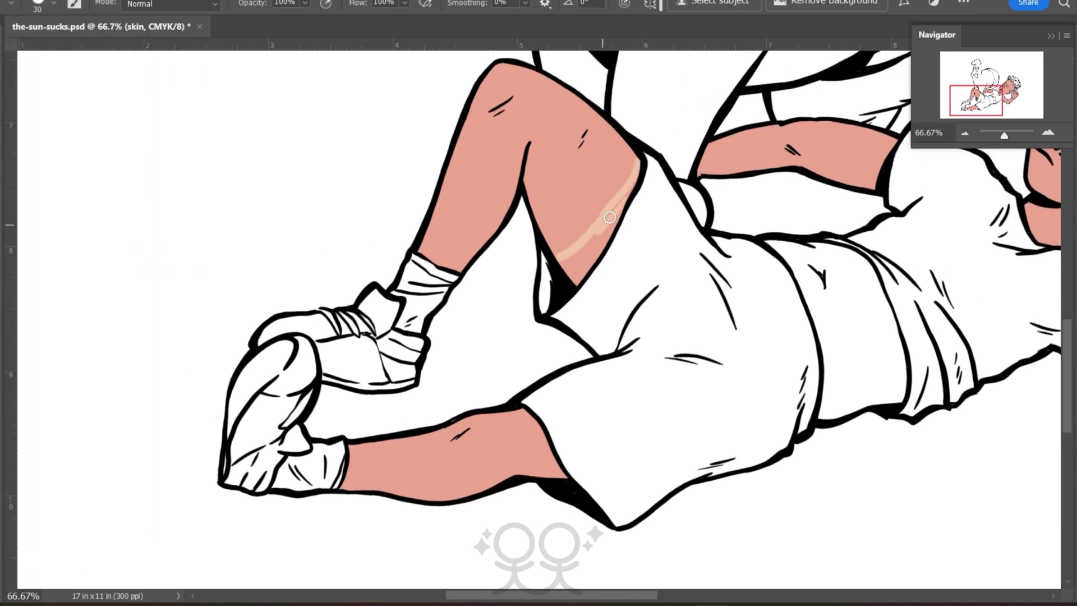
drag(610, 217, 587, 239)
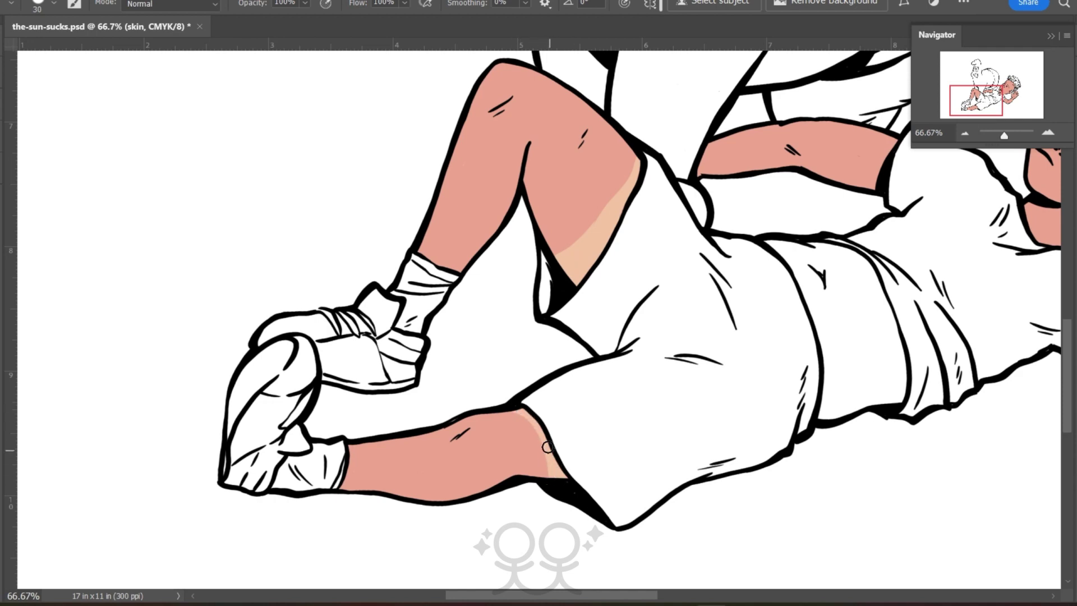
mouse_move(496, 380)
mouse_down()
mouse_move(218, 330)
mouse_move(141, 335)
mouse_up()
drag(789, 287, 750, 317)
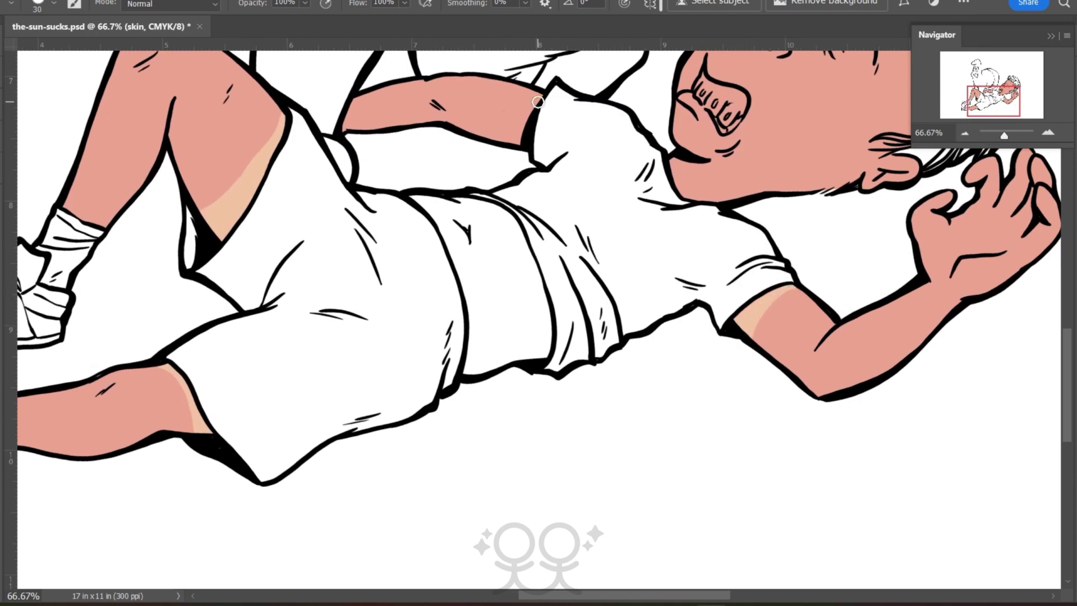
Add a new layer above the skin layer and name it hair
scroll(538, 102, up, 3)
scroll(537, 102, right, 1)
key(F7)
click(140, 523)
double_click(73, 171)
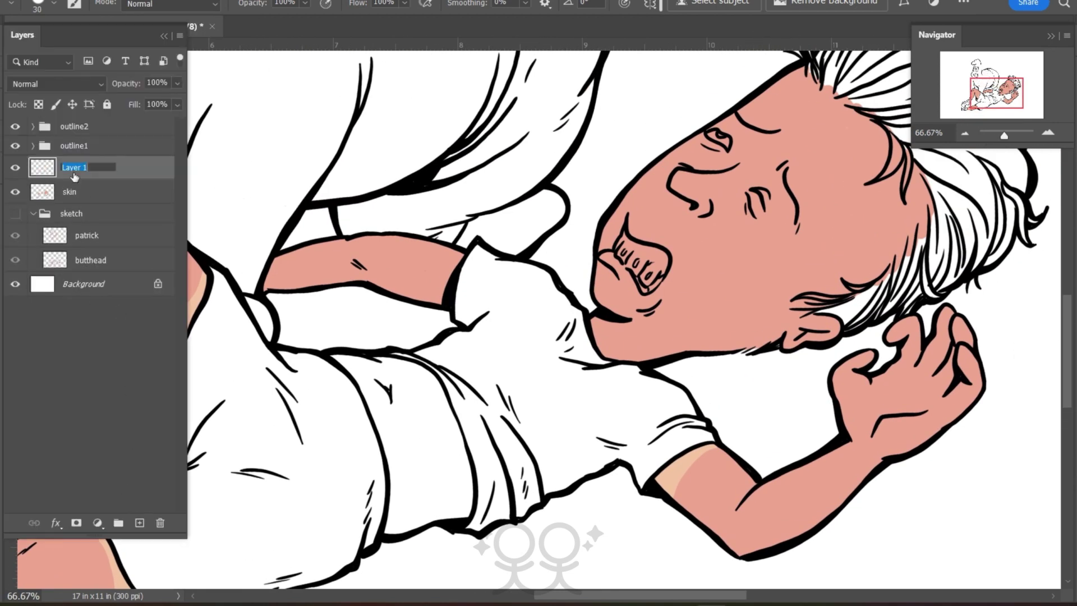
text(hair)
key(Return)
Paint the man's hairline and the sideburn in front of the ear dark brown with a 20 px brush
click(5, 105)
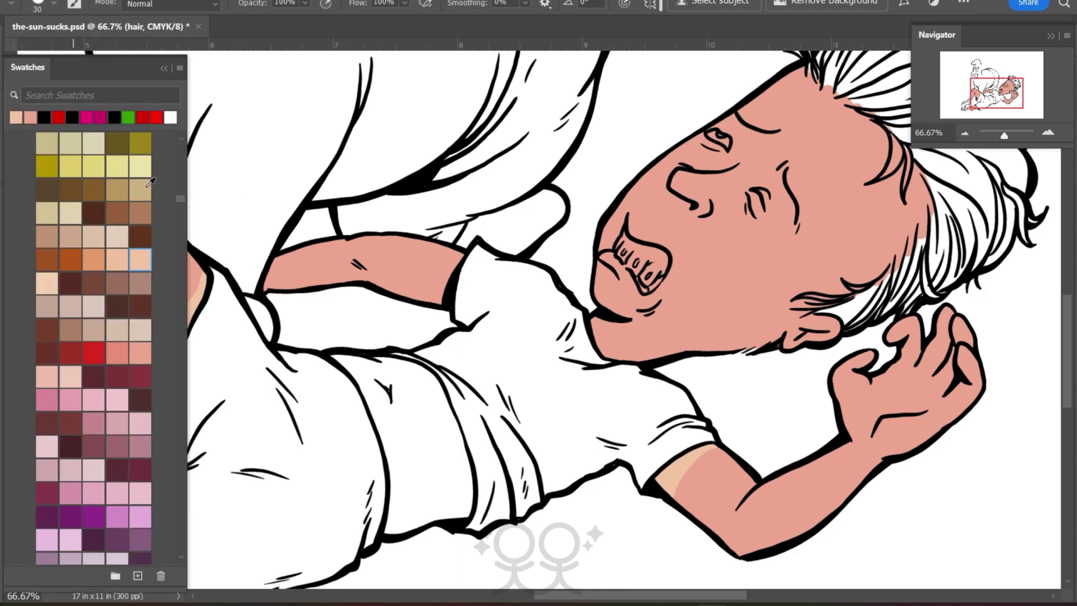
click(148, 284)
key(F7)
key(F7)
key(ctrl+plus)
drag(985, 83, 1001, 83)
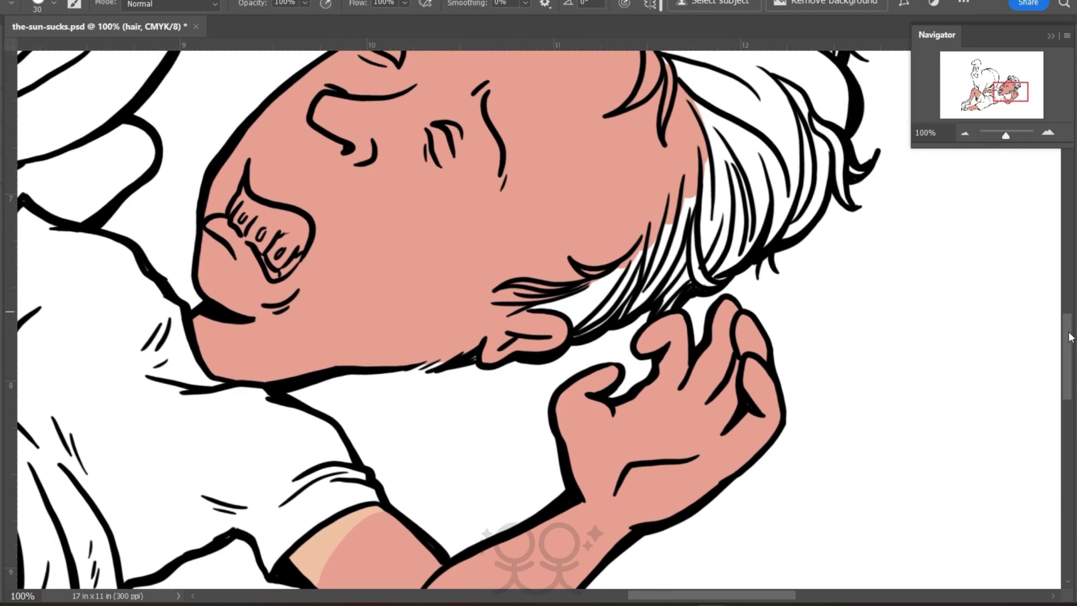
drag(1069, 335, 1072, 314)
key(bracketleft)
key(bracketleft)
mouse_move(680, 173)
mouse_down()
mouse_move(698, 200)
mouse_move(669, 182)
mouse_move(714, 253)
mouse_move(712, 203)
mouse_move(664, 222)
mouse_move(694, 219)
mouse_move(676, 326)
mouse_move(723, 201)
mouse_up()
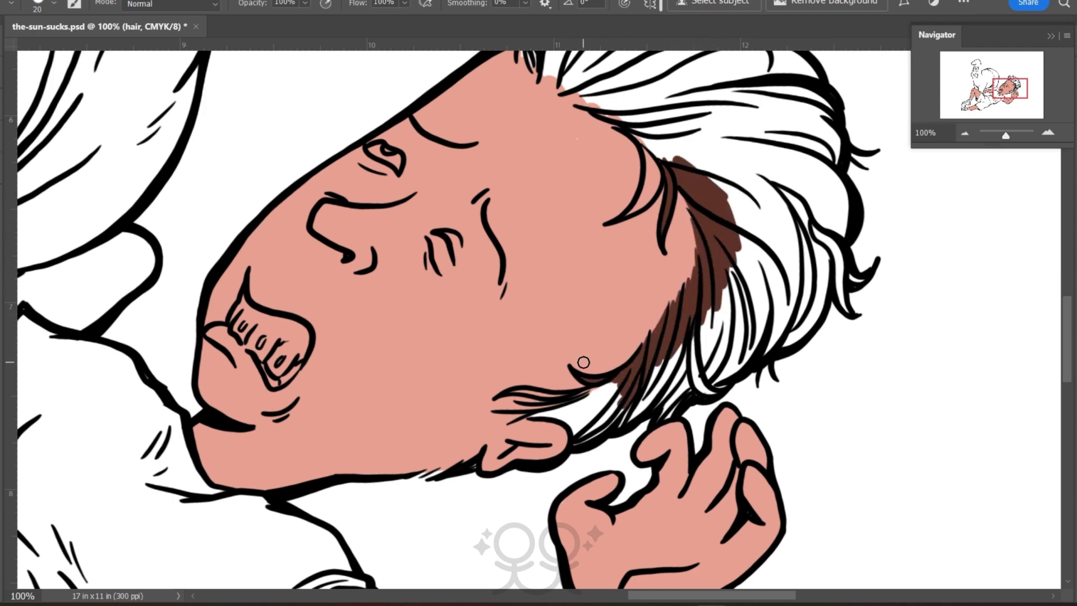
mouse_move(522, 387)
mouse_down()
mouse_move(567, 412)
mouse_move(527, 418)
mouse_move(576, 421)
mouse_move(616, 373)
mouse_up()
Fill the rest of the man's hair dark brown, from the front curl over the crown to the back of the head
scroll(647, 308, up, 3)
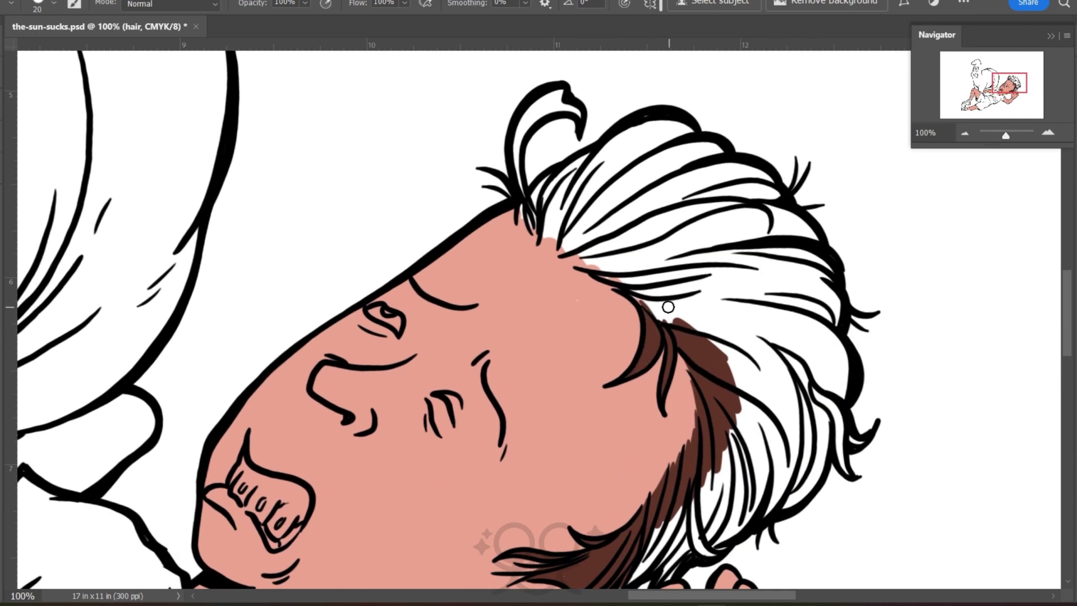
mouse_move(668, 307)
mouse_down()
mouse_move(635, 296)
mouse_move(568, 224)
mouse_move(552, 239)
mouse_move(600, 274)
mouse_move(570, 257)
mouse_move(611, 259)
mouse_move(584, 229)
mouse_move(616, 239)
mouse_move(561, 251)
mouse_move(598, 230)
mouse_move(557, 250)
mouse_move(567, 197)
mouse_move(545, 228)
mouse_move(552, 189)
mouse_move(520, 203)
mouse_move(554, 186)
mouse_move(578, 149)
mouse_move(578, 115)
mouse_move(555, 94)
mouse_move(517, 158)
mouse_move(527, 102)
mouse_up()
mouse_move(588, 168)
mouse_down()
mouse_move(691, 149)
mouse_move(765, 191)
mouse_move(602, 157)
mouse_move(681, 296)
mouse_move(788, 233)
mouse_move(710, 237)
mouse_move(746, 377)
mouse_up()
drag(1070, 325, 1070, 334)
scroll(1071, 338, down, 2)
mouse_move(844, 163)
mouse_down()
mouse_move(816, 196)
mouse_move(841, 299)
mouse_move(814, 255)
mouse_move(798, 337)
mouse_move(811, 247)
mouse_move(764, 270)
mouse_move(767, 331)
mouse_move(724, 337)
mouse_up()
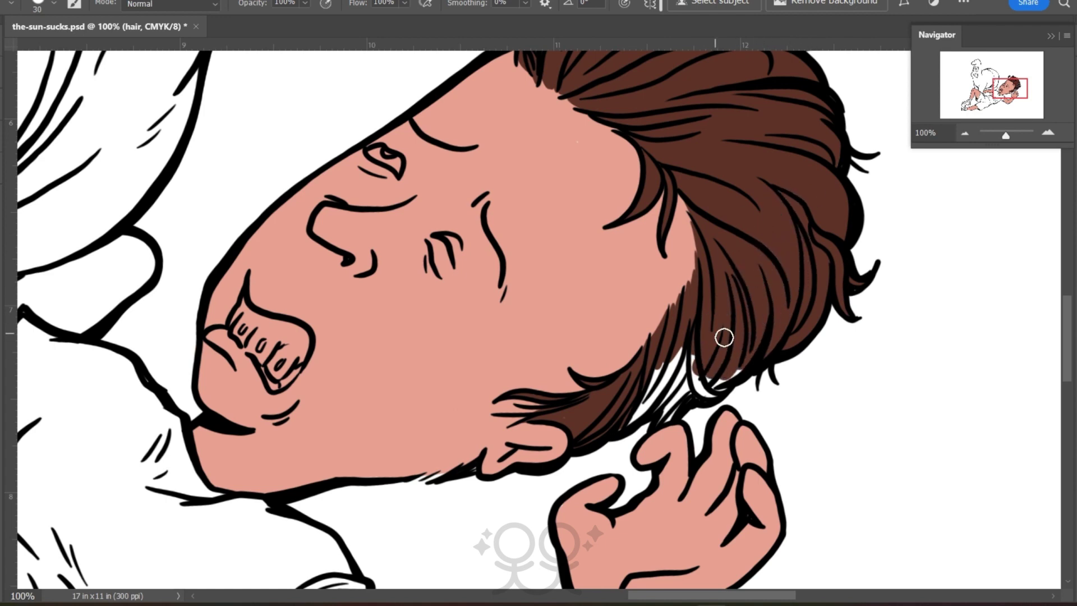
mouse_move(708, 385)
mouse_down()
mouse_move(662, 417)
mouse_move(644, 385)
mouse_up()
scroll(648, 603, left, 3)
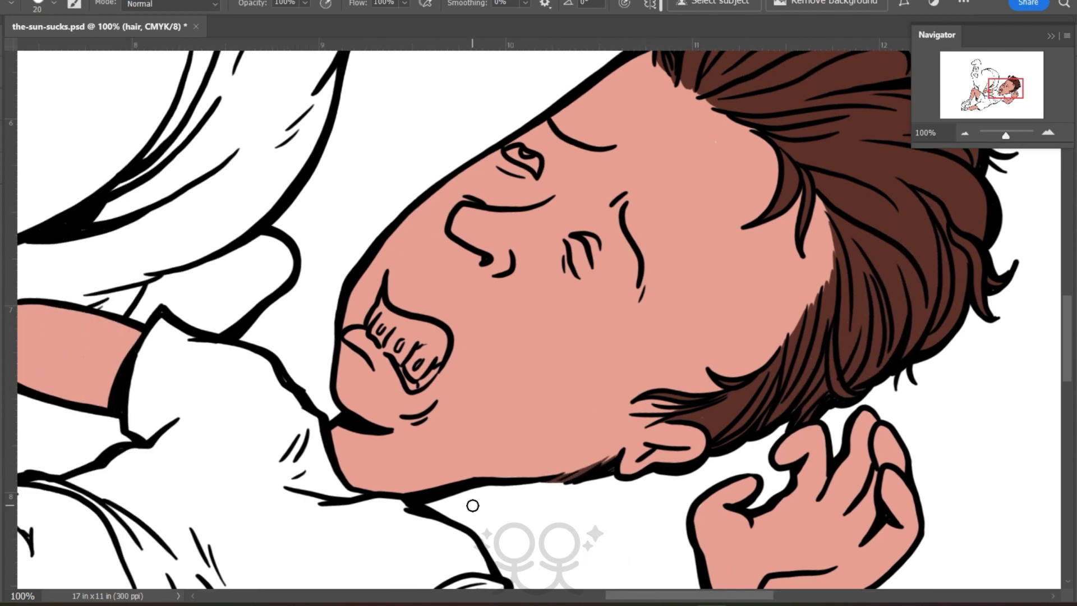
Add a new layer above the hair layer and name it shirt
drag(472, 506, 623, 305)
key(F7)
key(ctrl+shift+alt+n)
text(shirt)
key(Return)
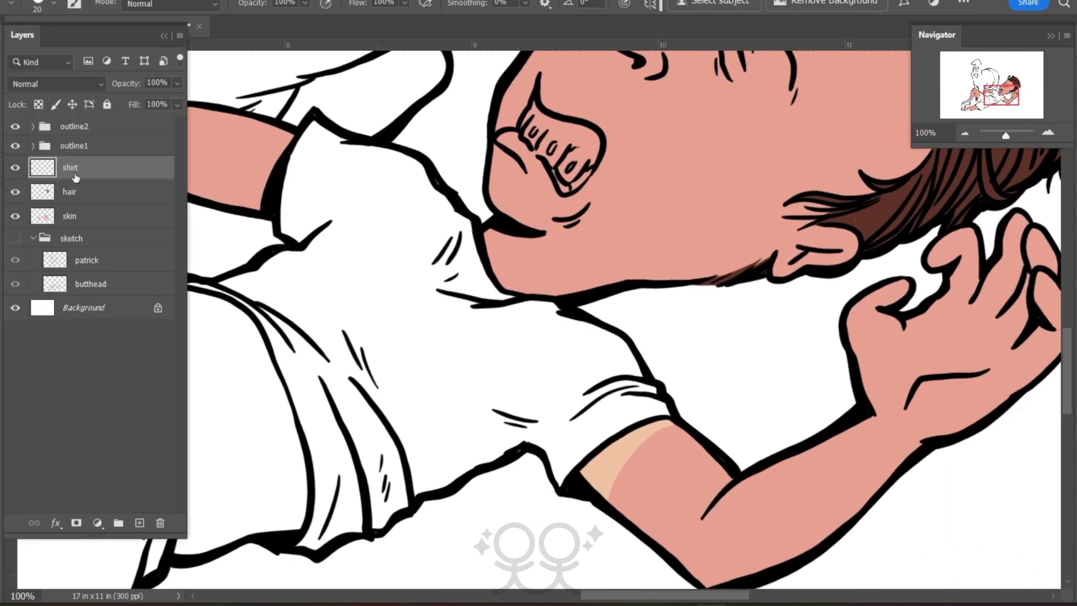
Paint the shirt's sleeves and edges along the outlines in very dark grey-green with a 25 px brush
key(F7)
click(3, 101)
drag(179, 201, 199, 575)
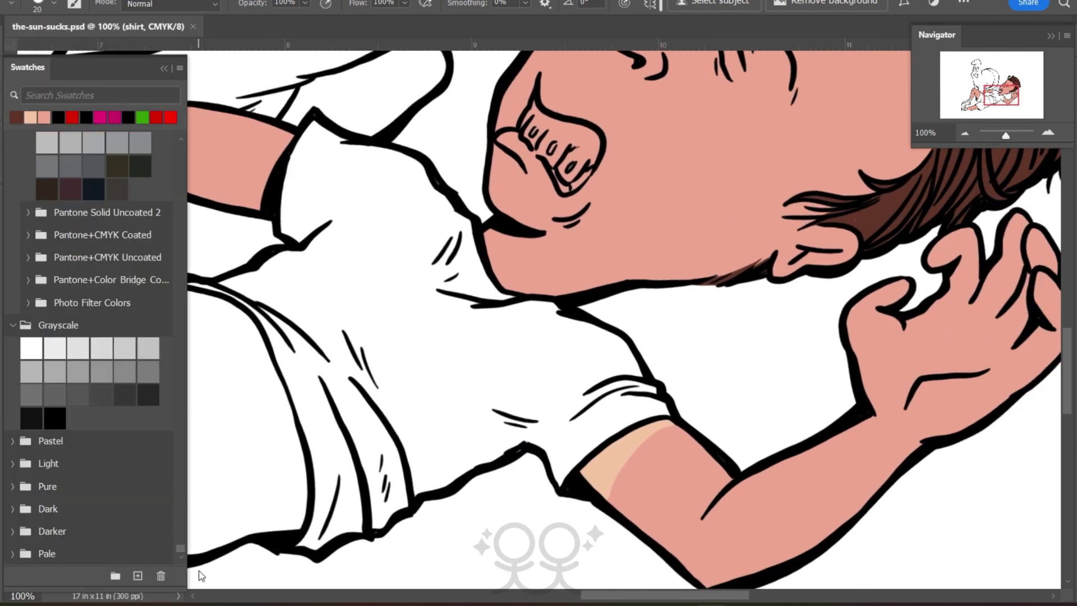
click(130, 186)
key(])
mouse_move(631, 368)
mouse_down()
mouse_move(612, 341)
mouse_move(543, 306)
mouse_move(662, 412)
mouse_move(644, 399)
mouse_move(582, 445)
mouse_move(555, 437)
mouse_move(605, 393)
mouse_up()
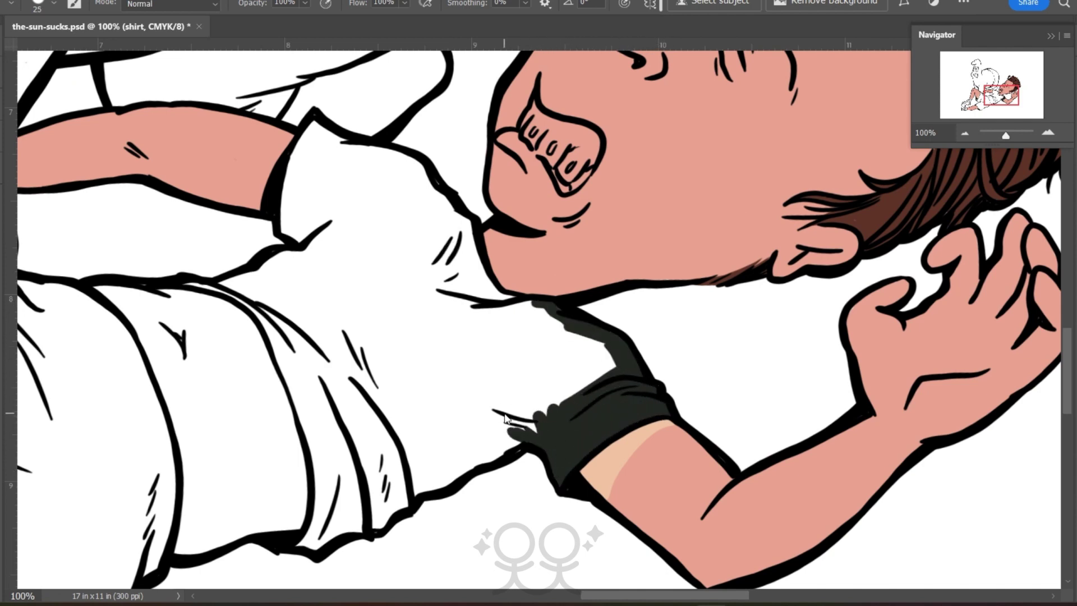
mouse_move(505, 418)
mouse_down()
mouse_move(496, 447)
mouse_move(502, 430)
mouse_move(415, 471)
mouse_up()
mouse_move(561, 311)
mouse_down()
mouse_move(487, 288)
mouse_move(444, 196)
mouse_move(307, 131)
mouse_move(286, 238)
mouse_move(385, 190)
mouse_move(282, 241)
mouse_move(248, 297)
mouse_move(188, 286)
mouse_move(168, 303)
mouse_move(251, 339)
mouse_move(293, 447)
mouse_move(297, 521)
mouse_up()
On the skin layer, paint the man's bare belly in the pale peach sampled from his untanned skin
mouse_move(3, 252)
click(84, 214)
key(i)
key(b)
mouse_move(151, 336)
mouse_down()
mouse_move(185, 476)
mouse_move(280, 510)
mouse_move(190, 552)
mouse_up()
mouse_move(235, 527)
mouse_down()
mouse_move(279, 511)
mouse_move(180, 315)
mouse_move(274, 476)
mouse_move(190, 466)
mouse_move(160, 368)
mouse_up()
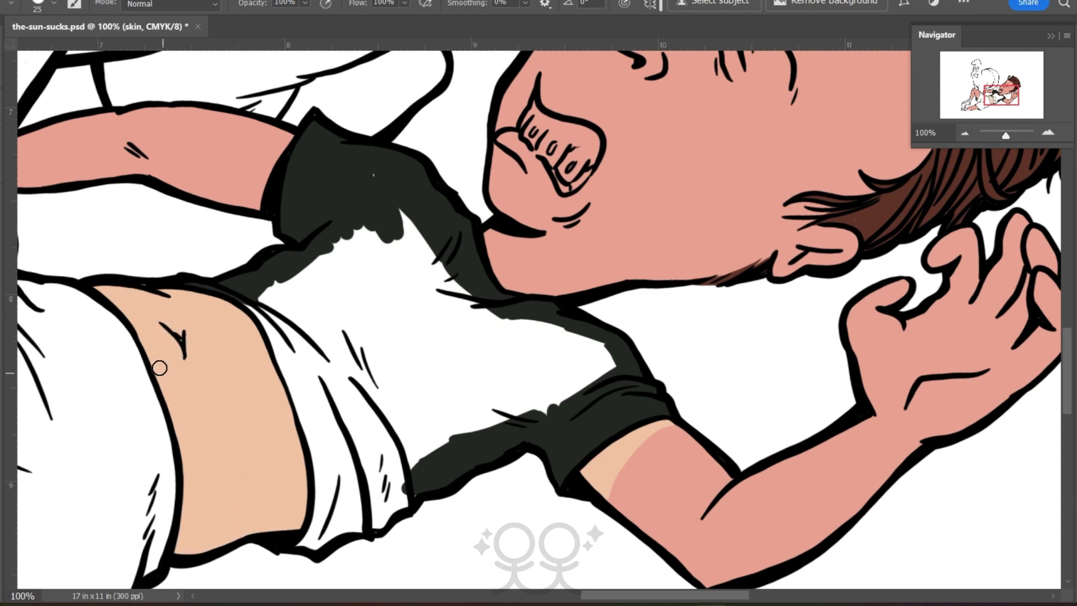
Return to the shirt layer and fill the shirt's remaining interior dark grey-green with a 35 px brush
key(F7)
click(34, 212)
key(F7)
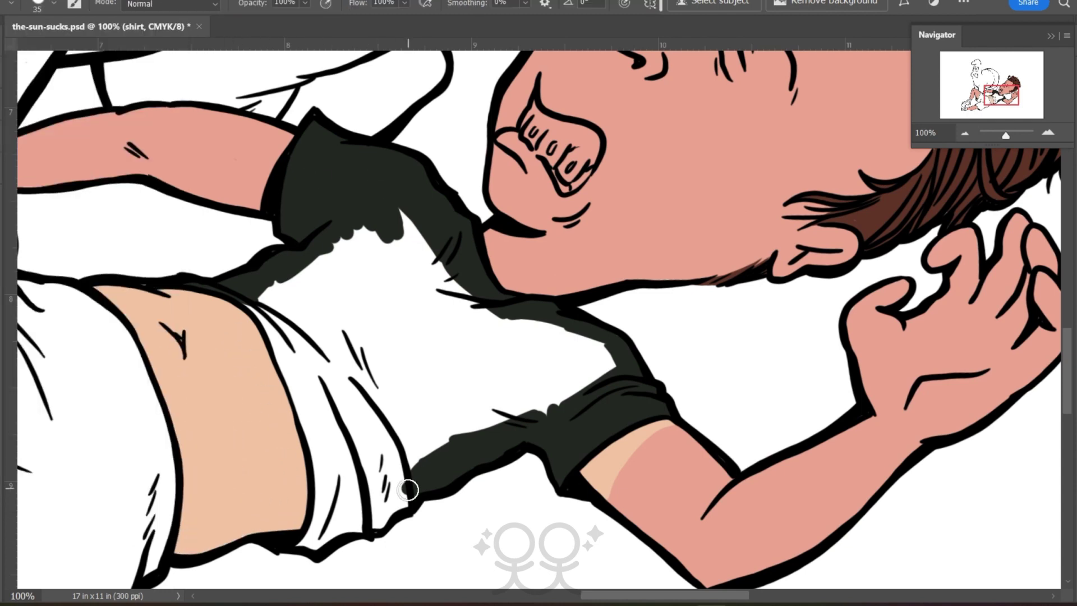
mouse_move(408, 489)
mouse_down()
mouse_move(387, 468)
mouse_move(317, 553)
mouse_move(320, 440)
mouse_move(262, 301)
mouse_up()
mouse_move(603, 342)
mouse_down()
mouse_move(584, 325)
mouse_move(555, 397)
mouse_move(342, 486)
mouse_move(398, 308)
mouse_move(253, 300)
mouse_up()
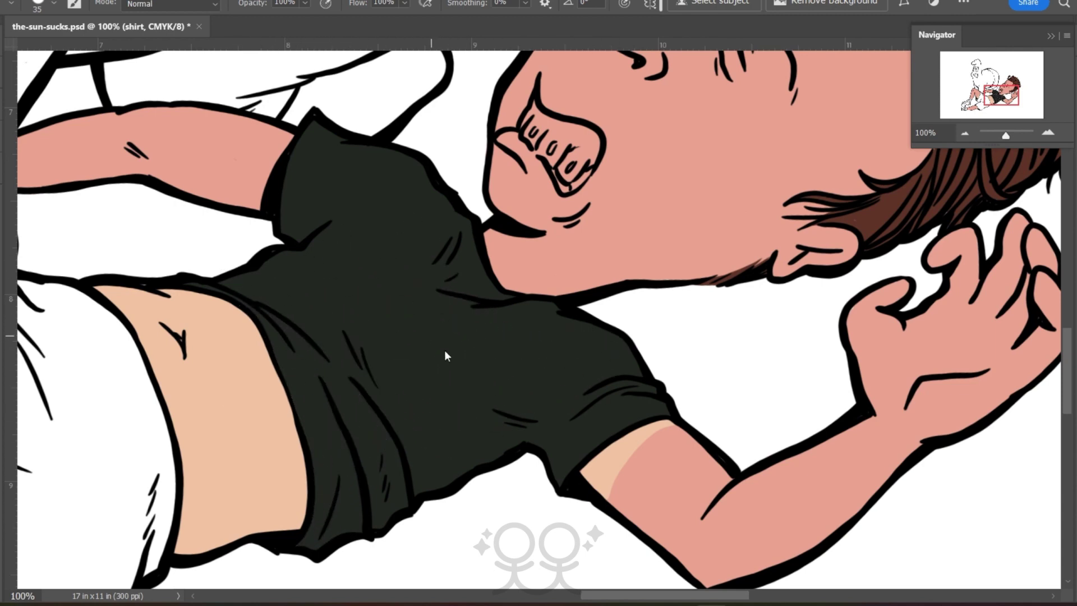
Add a new layer above the shirt layer and name it shorts
drag(94, 269, 157, 217)
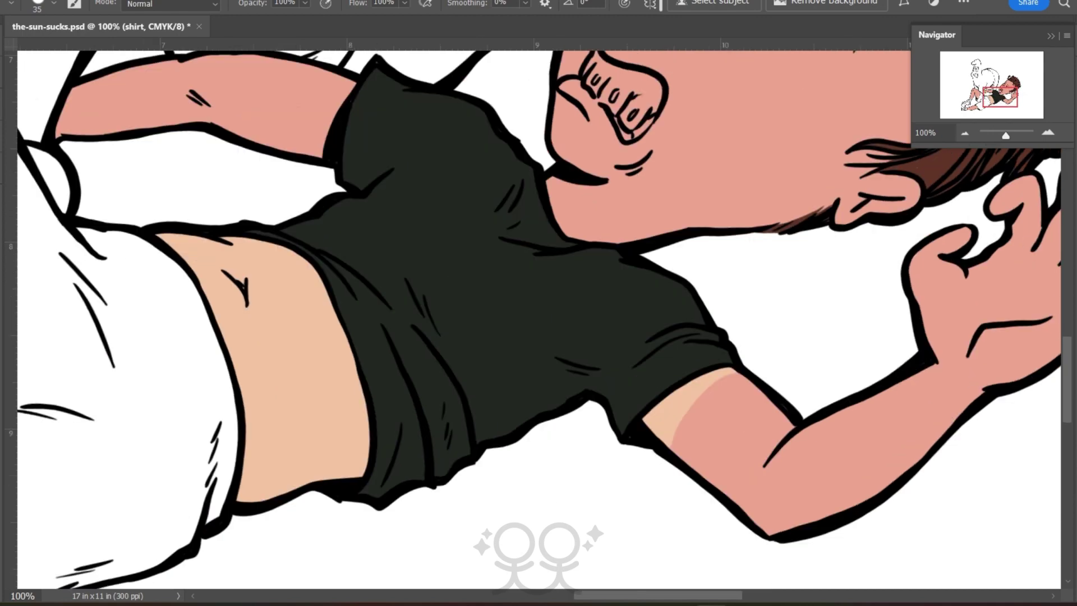
click(977, 93)
key(ctrl+minus)
key(ctrl+minus)
key(ctrl+minus)
key(F7)
key(ctrl+alt+shift+n)
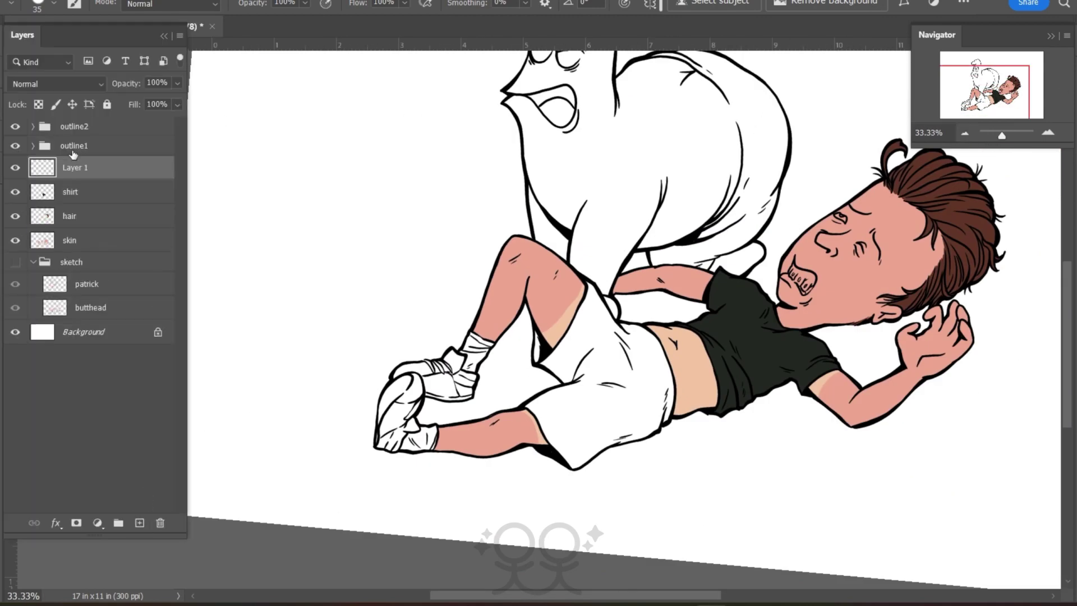
click(71, 169)
text(shorts)
key(Return)
Paint the edges of the man's shorts dark red along the outlines with a 35 px brush
key(F7)
key(F6)
drag(181, 160, 182, 163)
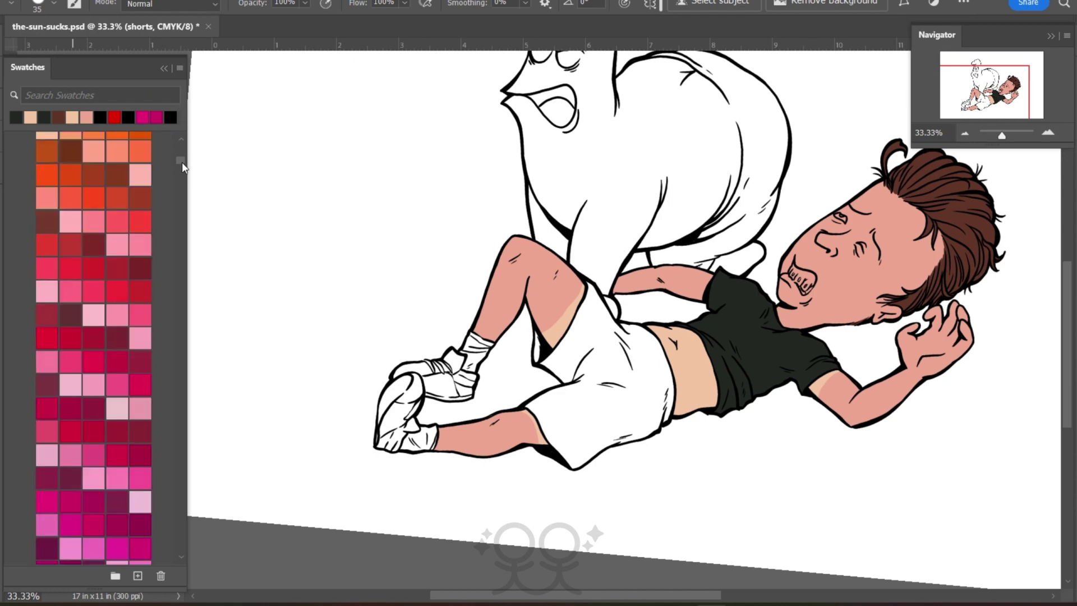
key(F6)
key(ctrl+plus)
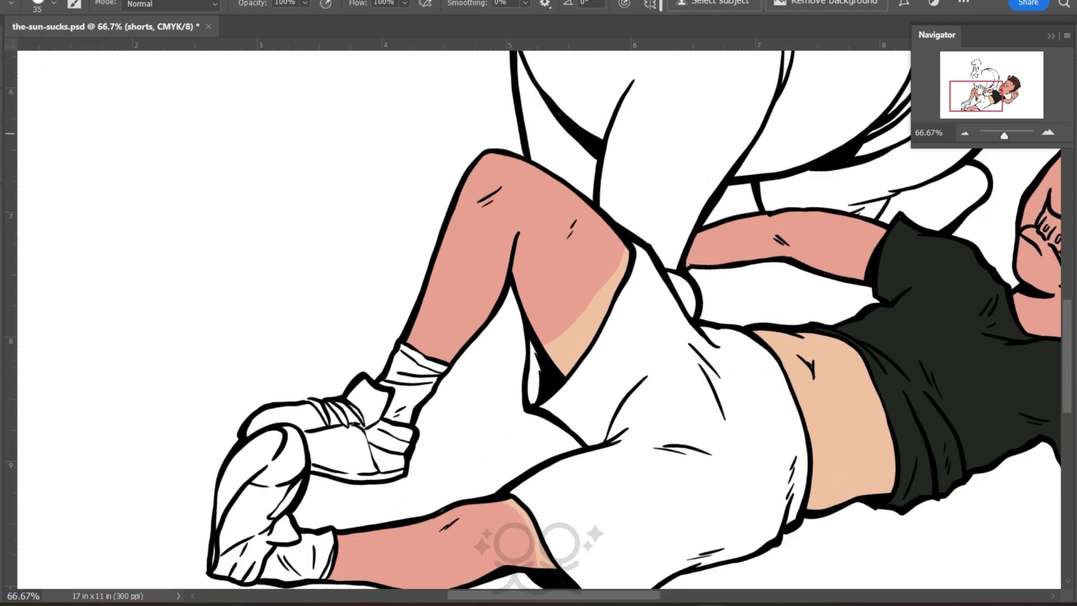
key(ctrl+plus)
mouse_move(543, 197)
mouse_down()
mouse_move(586, 275)
mouse_move(636, 272)
mouse_up()
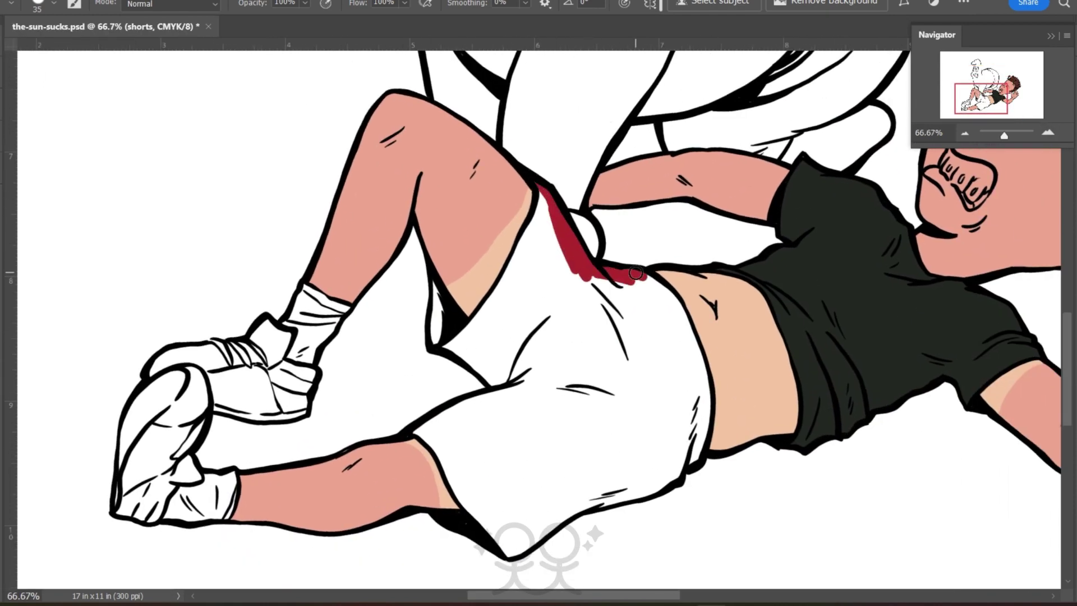
mouse_move(681, 332)
mouse_down()
mouse_move(699, 373)
mouse_move(696, 460)
mouse_move(676, 480)
mouse_move(558, 498)
mouse_up()
mouse_move(543, 193)
mouse_down()
mouse_move(508, 295)
mouse_move(470, 326)
mouse_move(443, 314)
mouse_move(457, 353)
mouse_move(494, 385)
mouse_move(426, 426)
mouse_up()
mouse_move(519, 536)
mouse_down()
mouse_move(575, 509)
mouse_move(502, 558)
mouse_move(491, 547)
mouse_move(506, 544)
mouse_up()
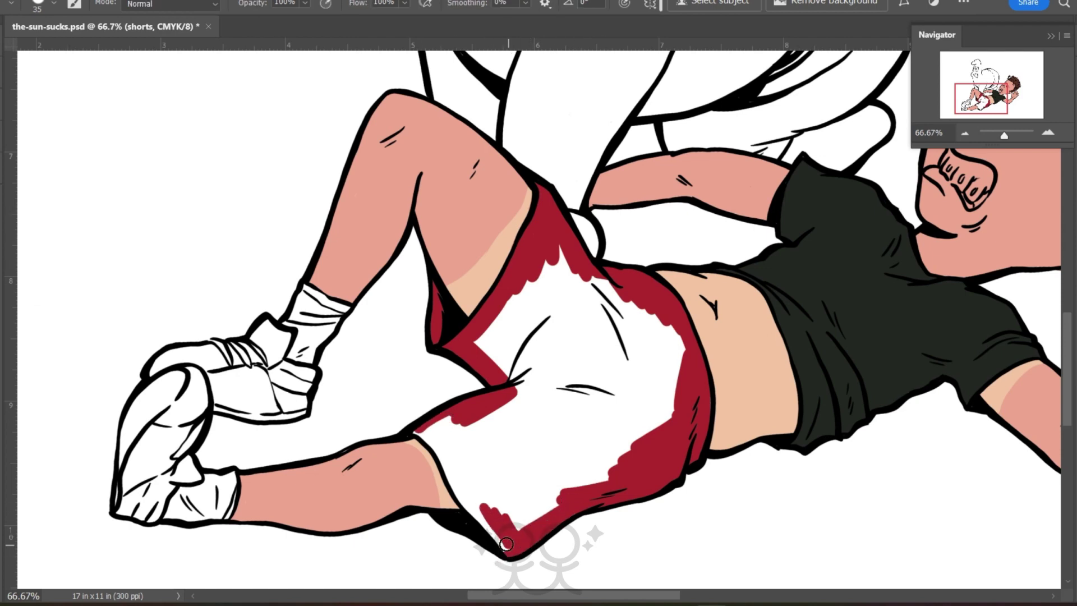
drag(436, 447, 457, 395)
Enlarge the brush to 50 px and fill the interior of the shorts dark red
key(bracketright)
key(bracketright)
mouse_move(673, 317)
mouse_down()
mouse_move(668, 424)
mouse_move(577, 480)
mouse_move(476, 481)
mouse_move(494, 359)
mouse_move(576, 363)
mouse_up()
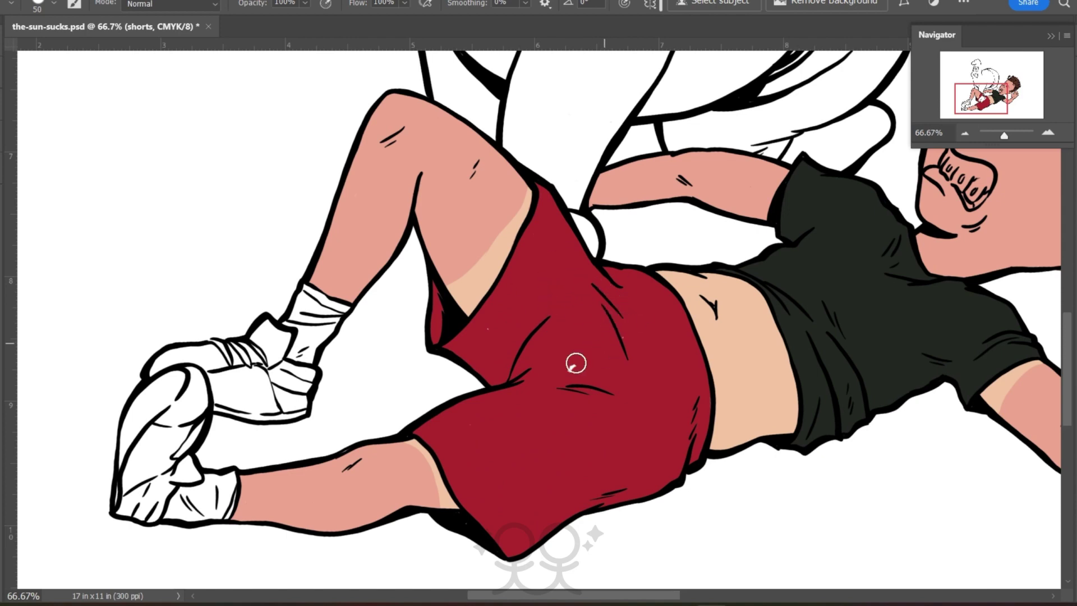
Add a new layer above the shorts layer and name it feet
drag(566, 595, 533, 596)
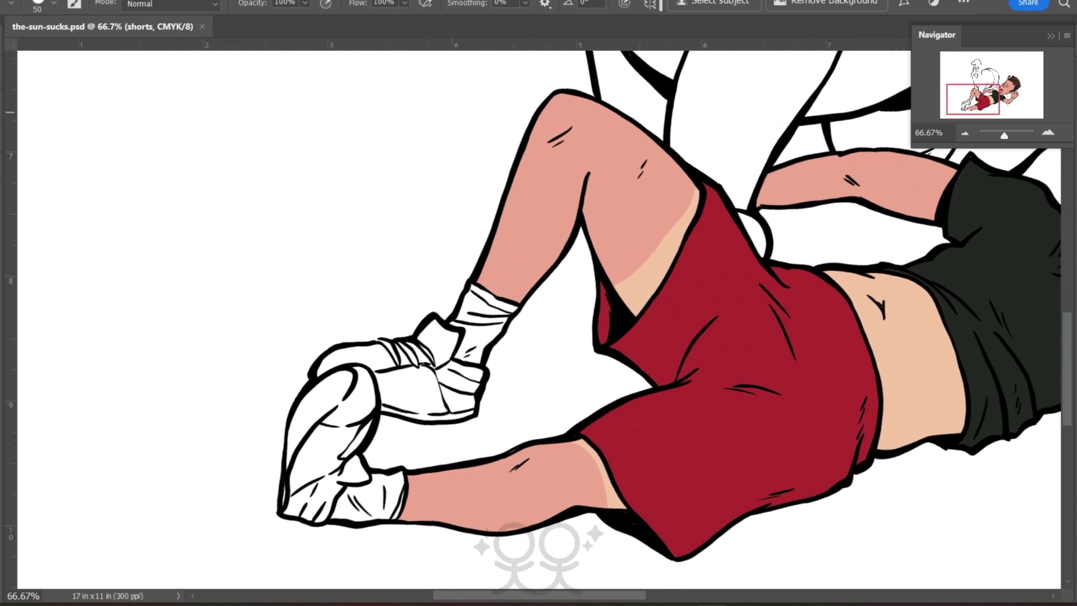
key(i)
key(F7)
key(ctrl+shift+alt+n)
key(Return)
key(F7)
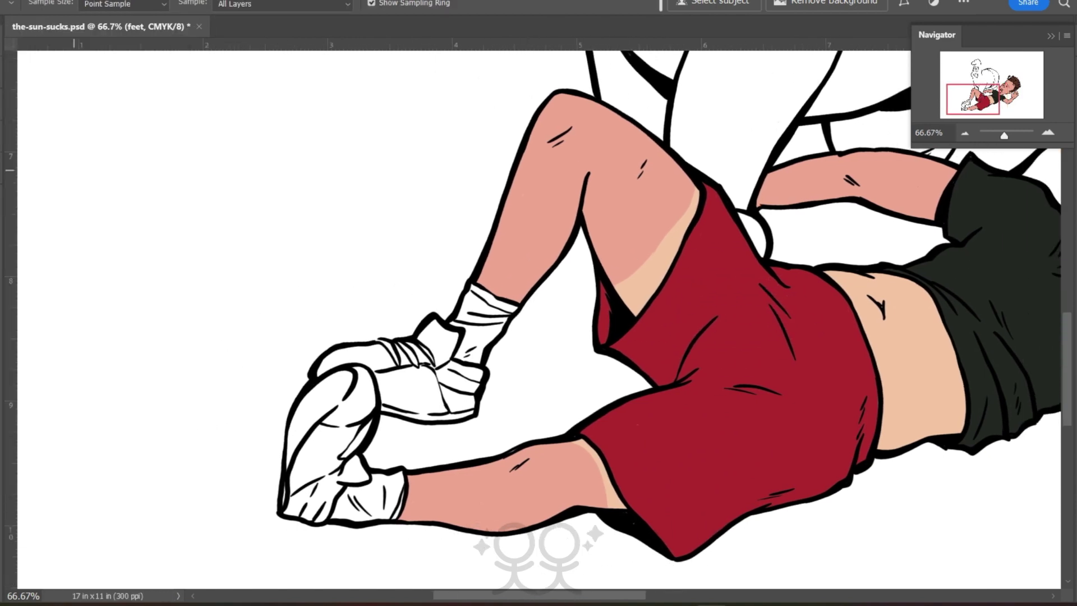
Paint both of the man's shoes in the shirt's dark grey-green with a 50 px brush
key(b)
drag(446, 335, 439, 363)
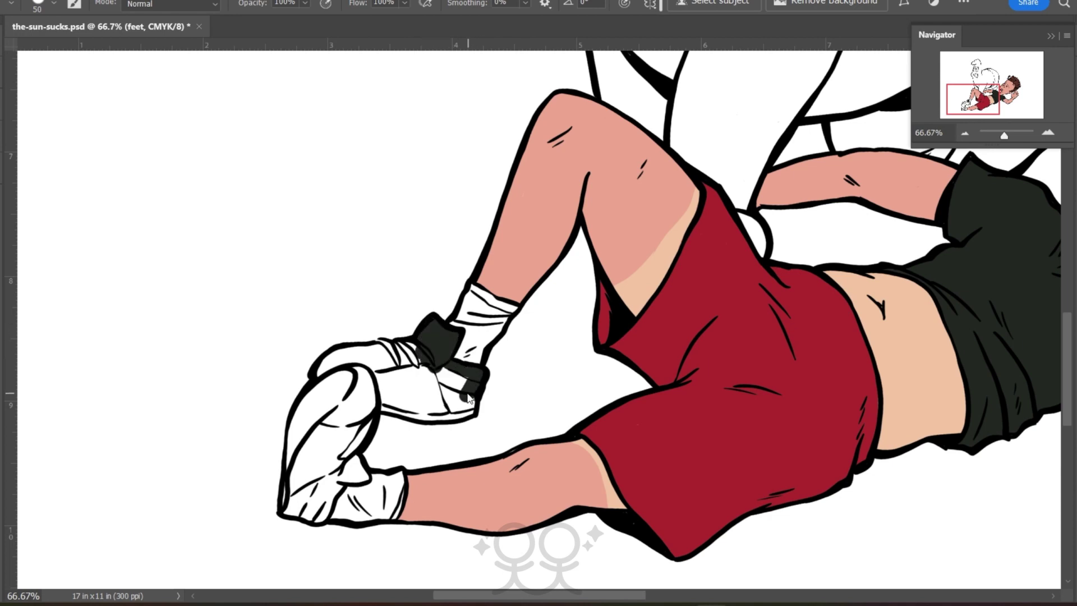
drag(468, 396, 444, 375)
mouse_move(377, 350)
mouse_down()
mouse_move(308, 373)
mouse_move(278, 510)
mouse_up()
mouse_move(476, 410)
mouse_down()
mouse_move(379, 406)
mouse_move(393, 387)
mouse_move(365, 407)
mouse_up()
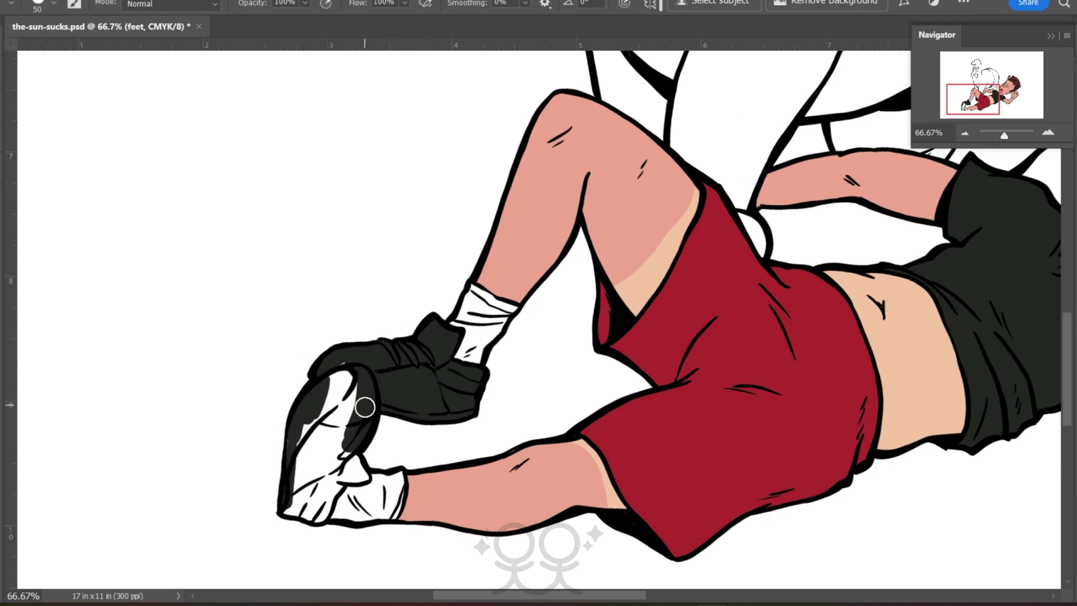
mouse_move(363, 477)
mouse_down()
mouse_move(345, 360)
mouse_move(322, 497)
mouse_move(292, 494)
mouse_move(297, 437)
mouse_up()
Hide the Background layer and paint both of the man's socks white with a 30 px brush
key(F7)
click(16, 359)
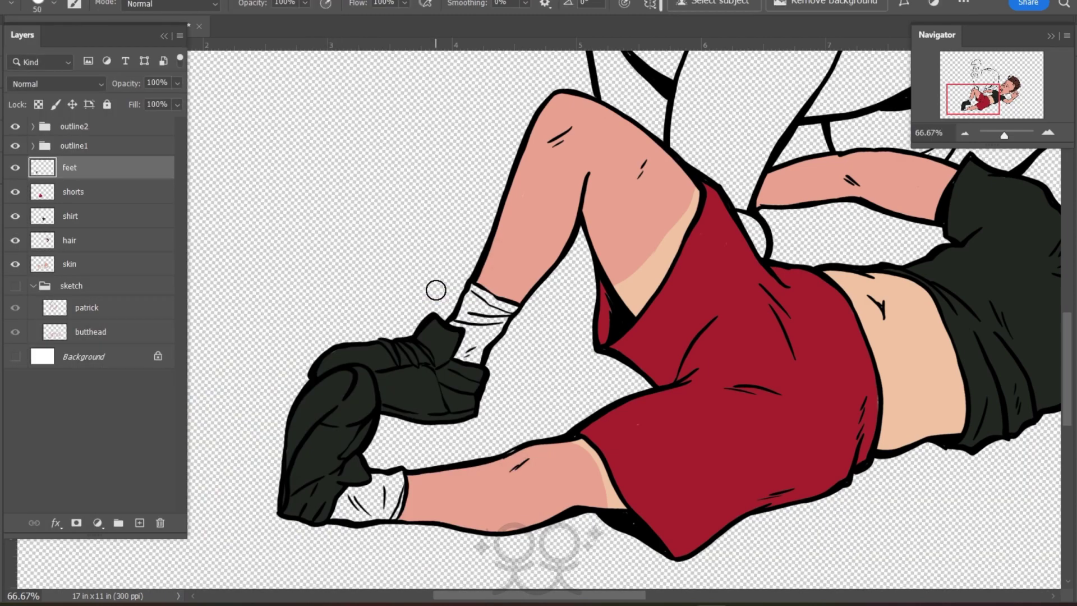
key(F7)
key(bracketleft)
key(bracketleft)
key(ctrl+equal)
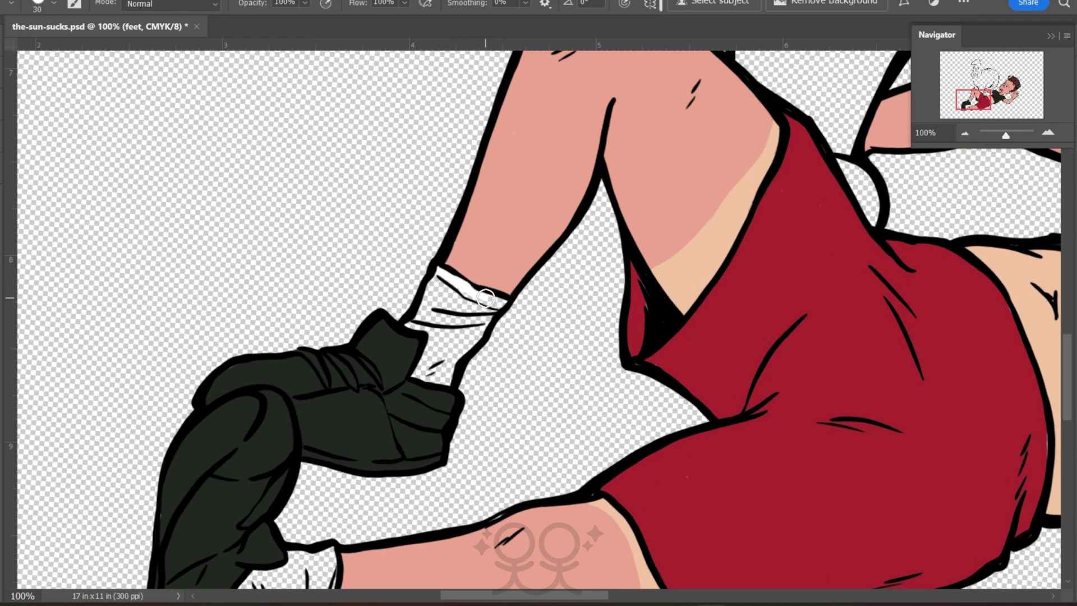
mouse_move(486, 297)
mouse_down()
mouse_move(450, 357)
mouse_move(428, 331)
mouse_move(431, 282)
mouse_up()
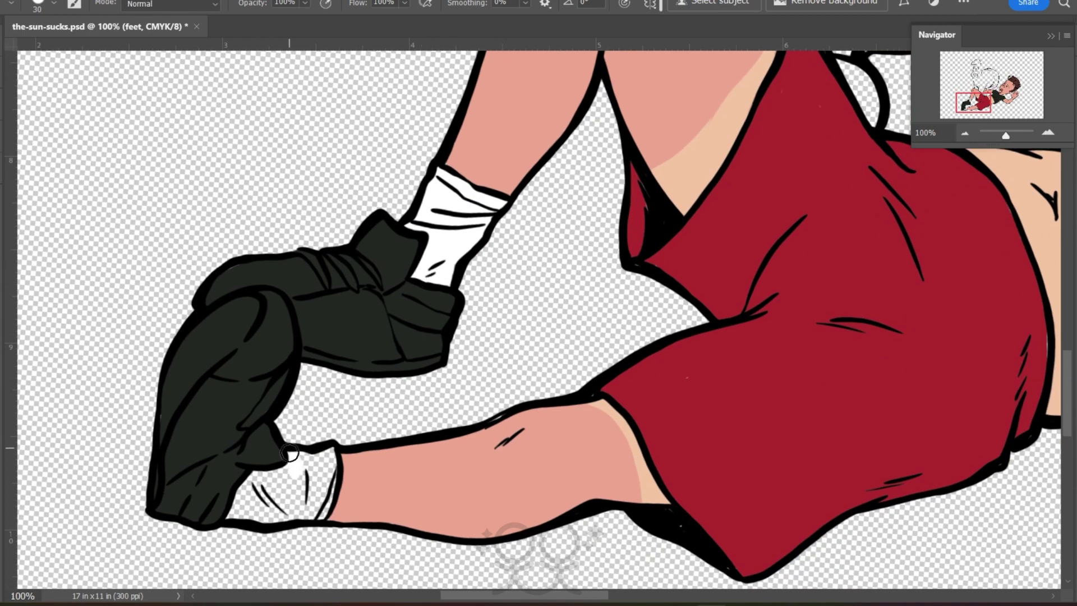
mouse_move(235, 507)
mouse_down()
mouse_move(331, 499)
mouse_move(312, 463)
mouse_move(244, 499)
mouse_up()
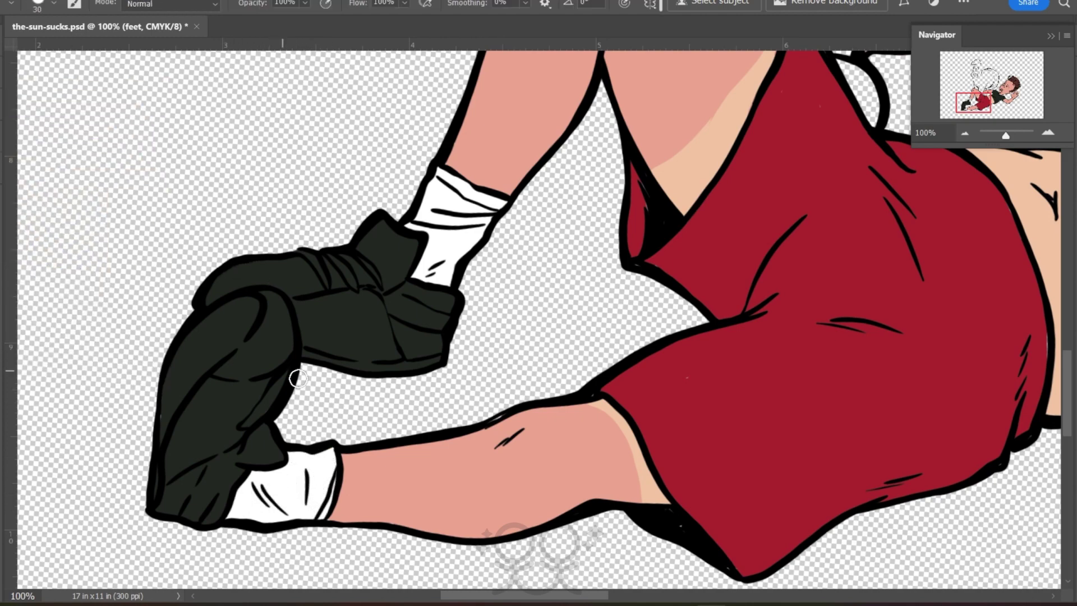
Show the Background layer again, and add a new layer named face above the feet layer
key(F7)
click(15, 356)
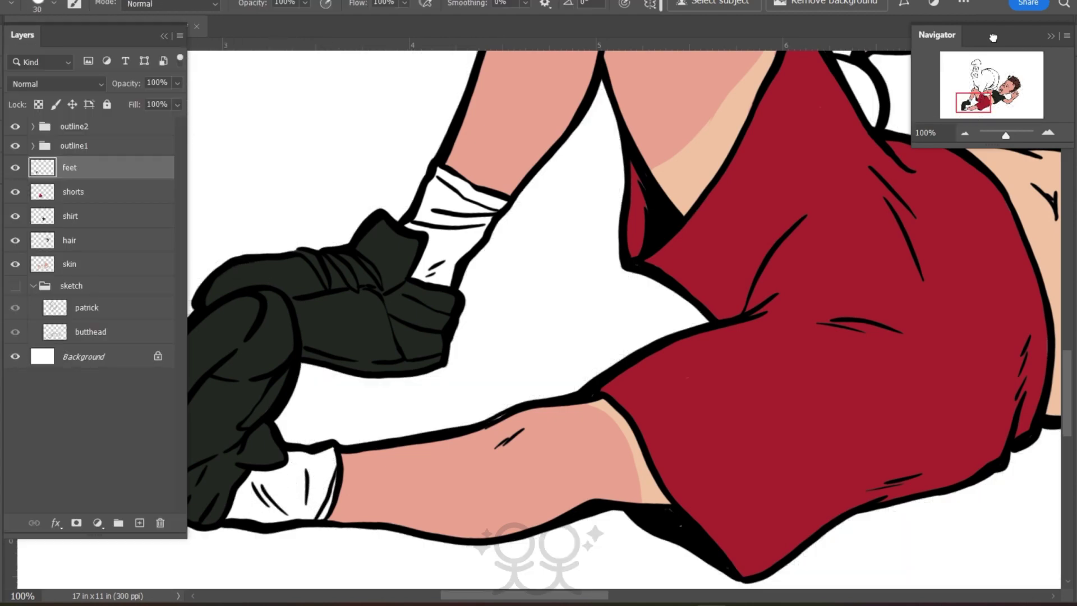
drag(997, 89, 1006, 87)
click(140, 522)
double_click(78, 167)
text(face)
key(Return)
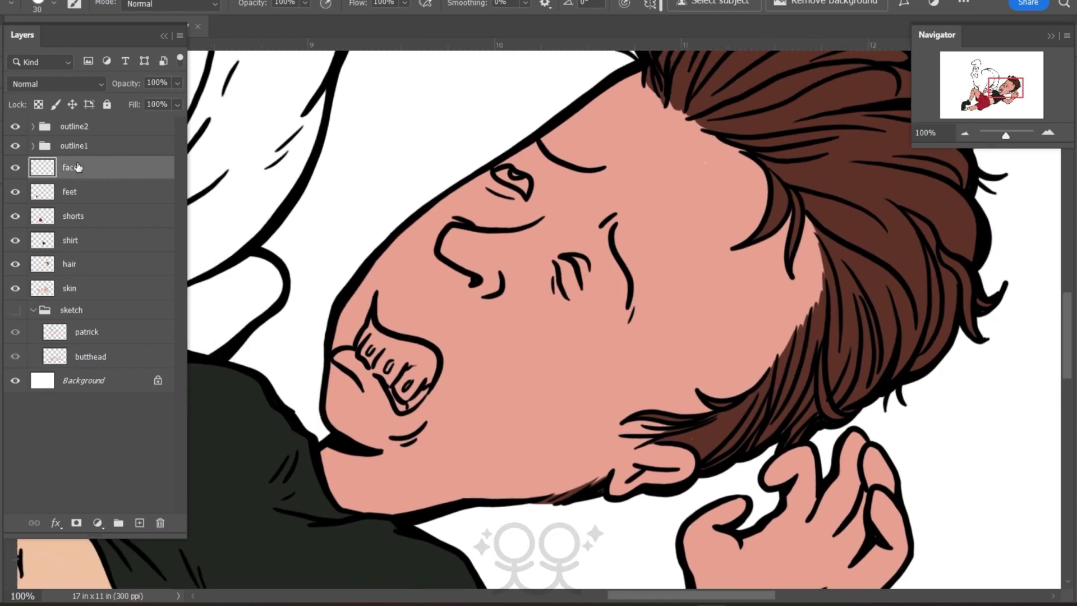
Paint the man's eye and teeth white on the face layer with a 20 px brush
key(F7)
key(n)
click(111, 301)
click(454, 297)
key(bracketleft)
key(bracketleft)
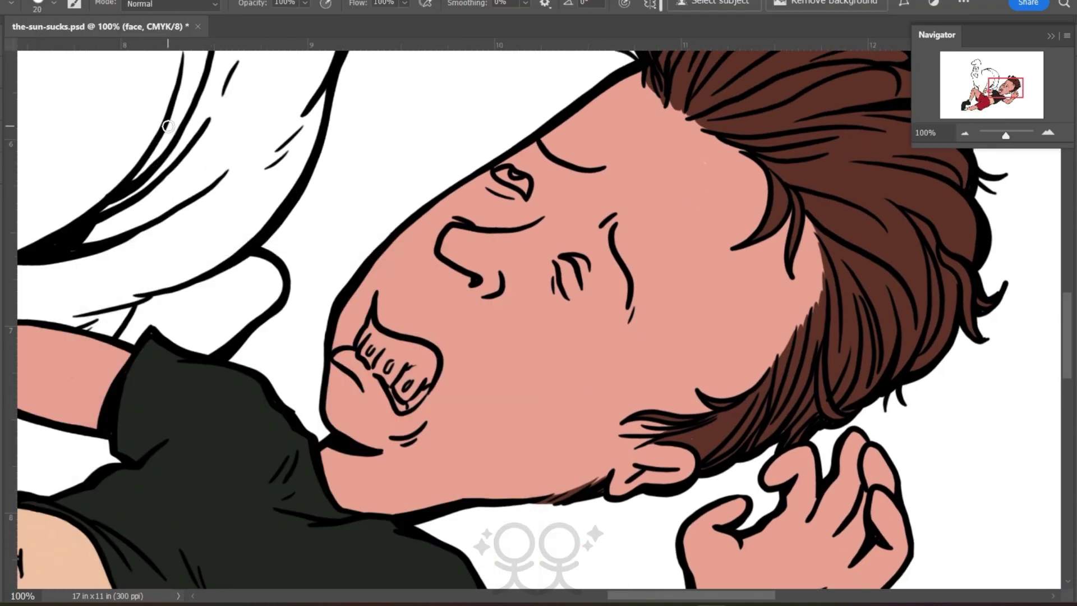
click(526, 187)
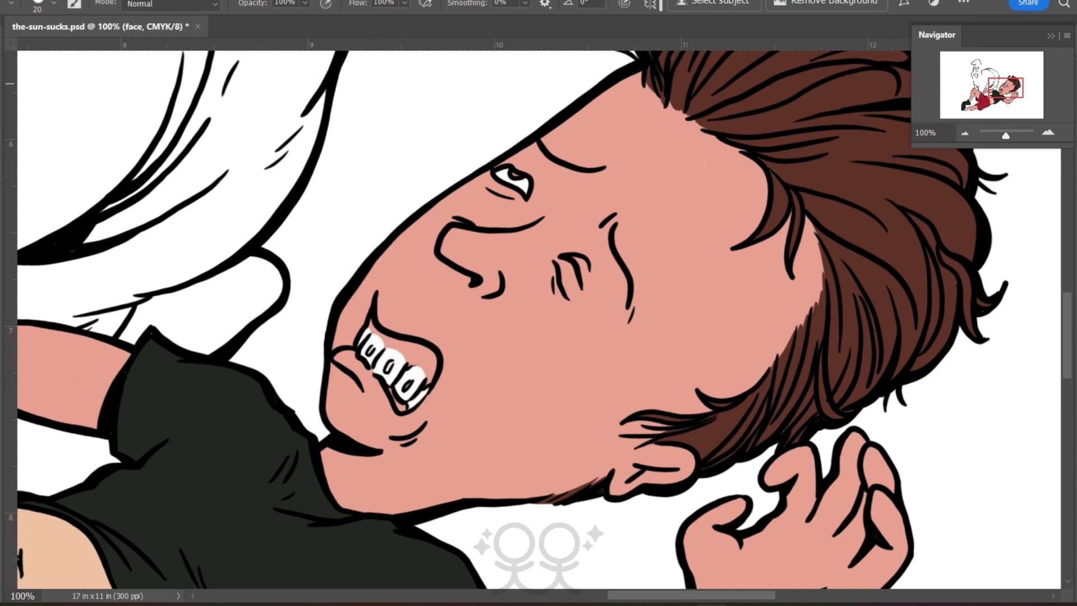
Choose a bright pink swatch and paint the gums and inside of the man's mouth with a 9 px brush
key(F6)
click(79, 284)
key(F6)
key(ctrl+plus)
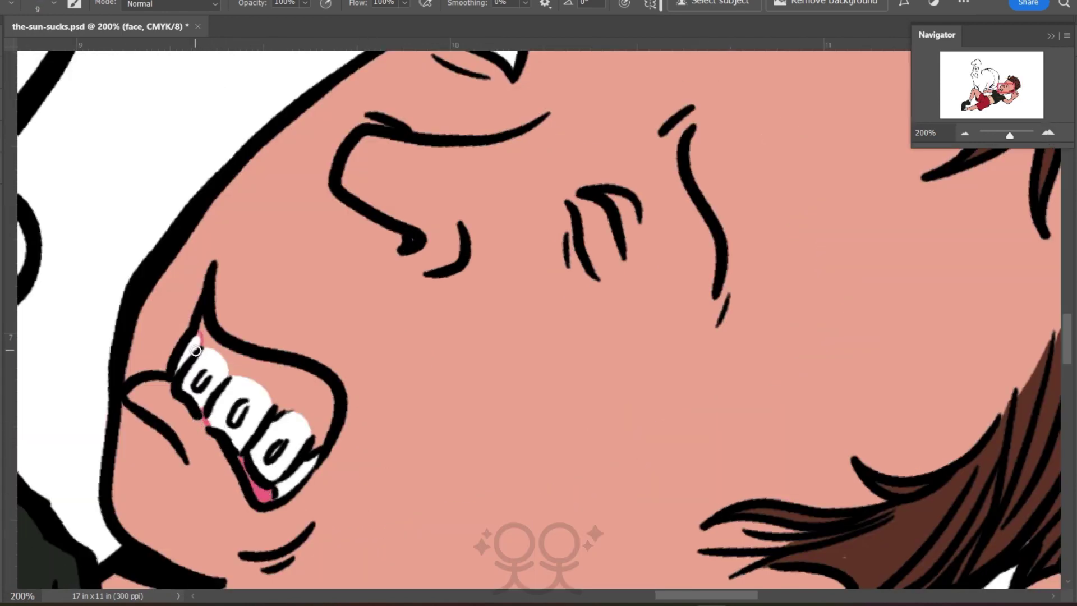
drag(221, 383, 272, 416)
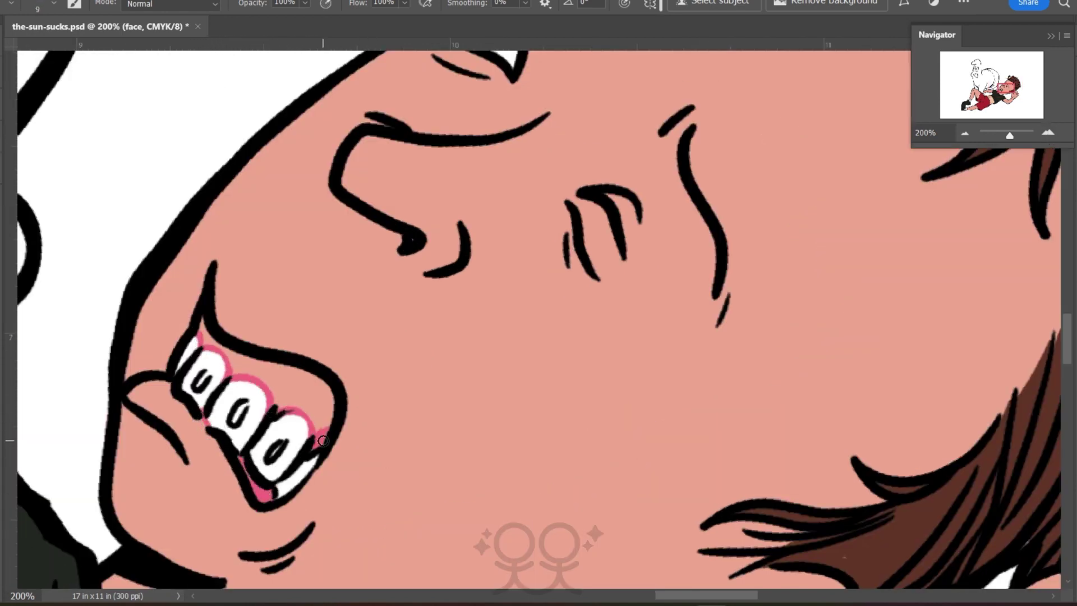
mouse_move(323, 440)
mouse_down()
mouse_move(277, 387)
mouse_move(208, 336)
mouse_move(271, 375)
mouse_up()
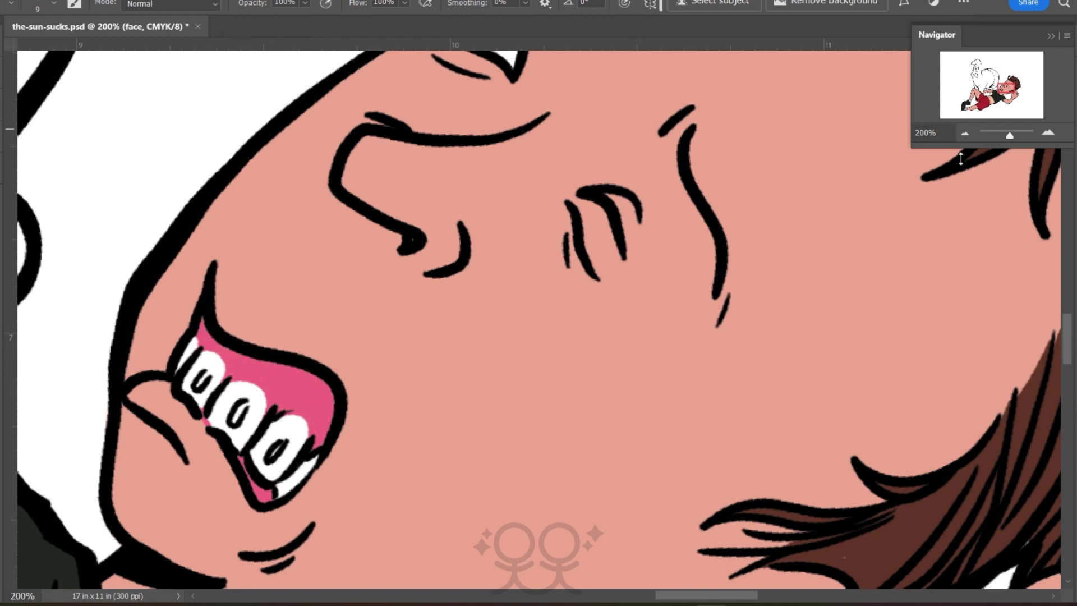
Choose a darker pink, and add a new layer named burnt above the face layer
key(F6)
click(238, 328)
click(464, 294)
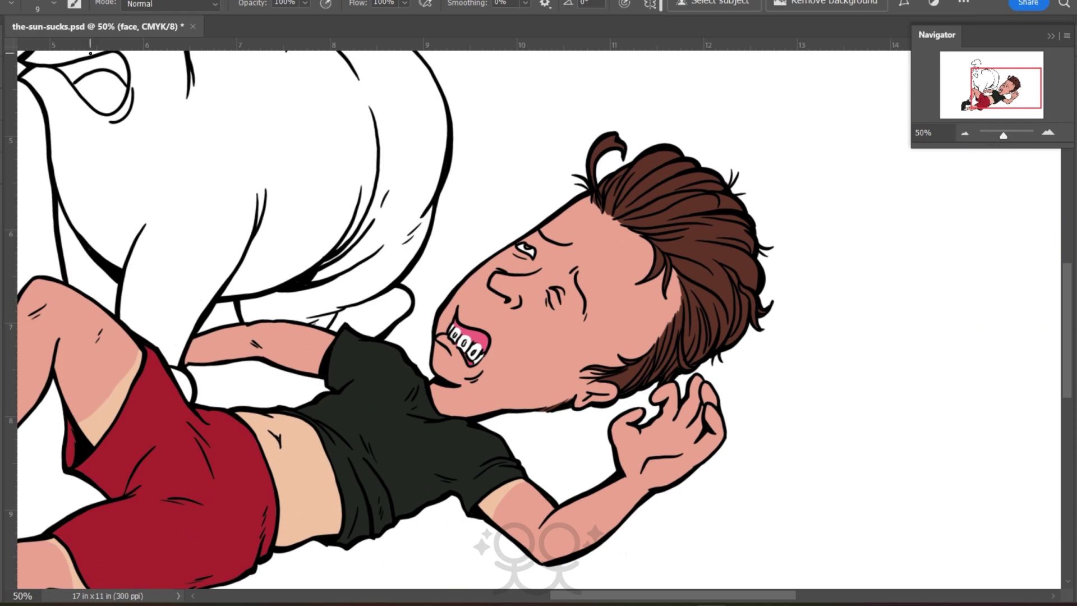
key(F7)
double_click(76, 168)
text(burnt)
key(Return)
Select the man's skin areas from the skin layer with the Quick Selection tool, and make the burnt layer active again
key(F7)
key(F7)
click(42, 313)
key(w)
drag(484, 286, 567, 258)
click(68, 167)
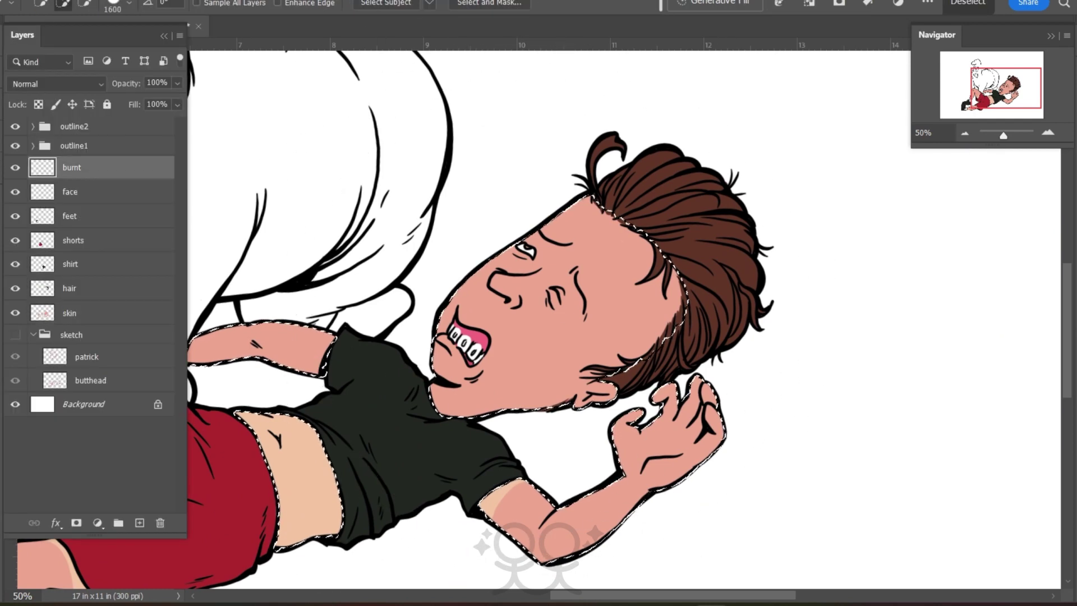
Paint sunburn redness on the man's cheek, nose and forehead with a soft 250 px brush at 30% opacity
key(b)
key(F7)
right_click(92, 106)
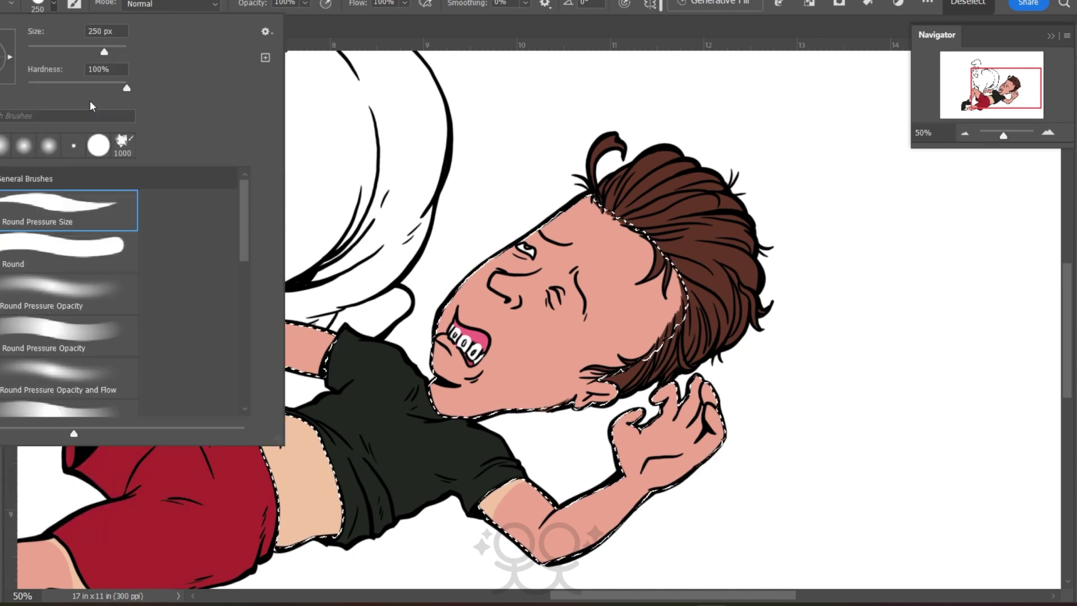
click(29, 84)
click(305, 3)
click(270, 16)
drag(564, 323, 541, 351)
drag(483, 272, 455, 300)
drag(612, 247, 578, 229)
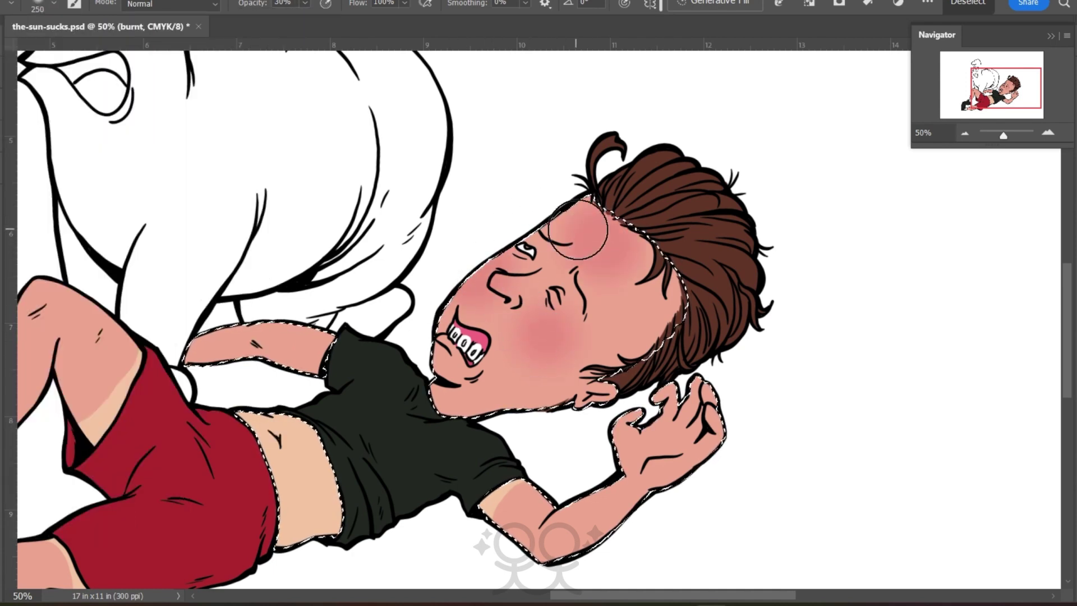
Blend the sunburn around the man's forehead and brow with a 150 px brush at 10% opacity
key(bracketleft)
key(bracketleft)
key(bracketleft)
key(1)
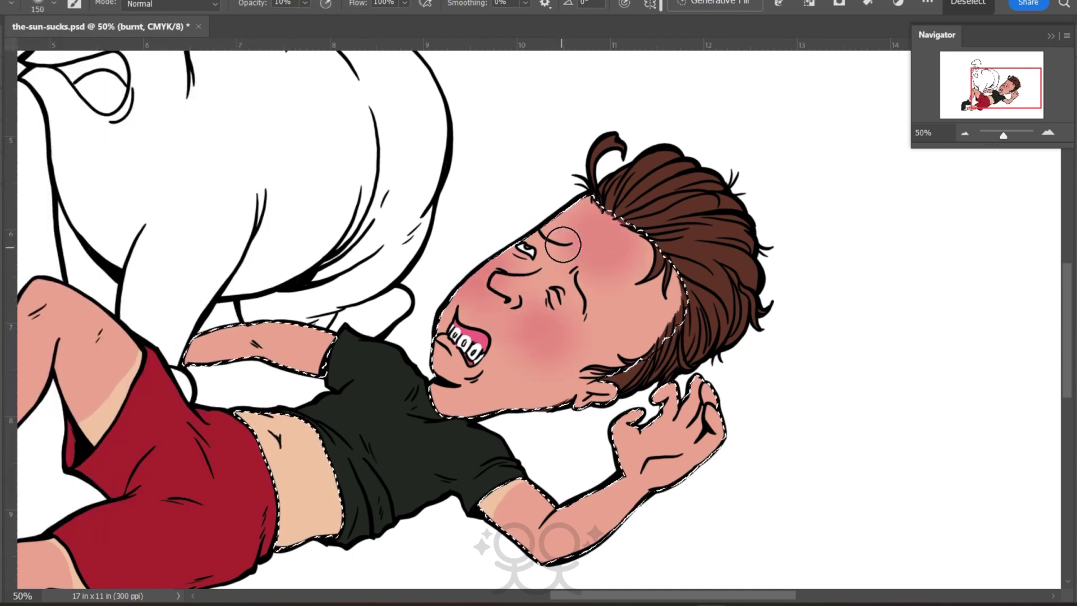
Erase the redness beneath the line of the man's nose with a 25 px eraser, and clear the selection
key(e)
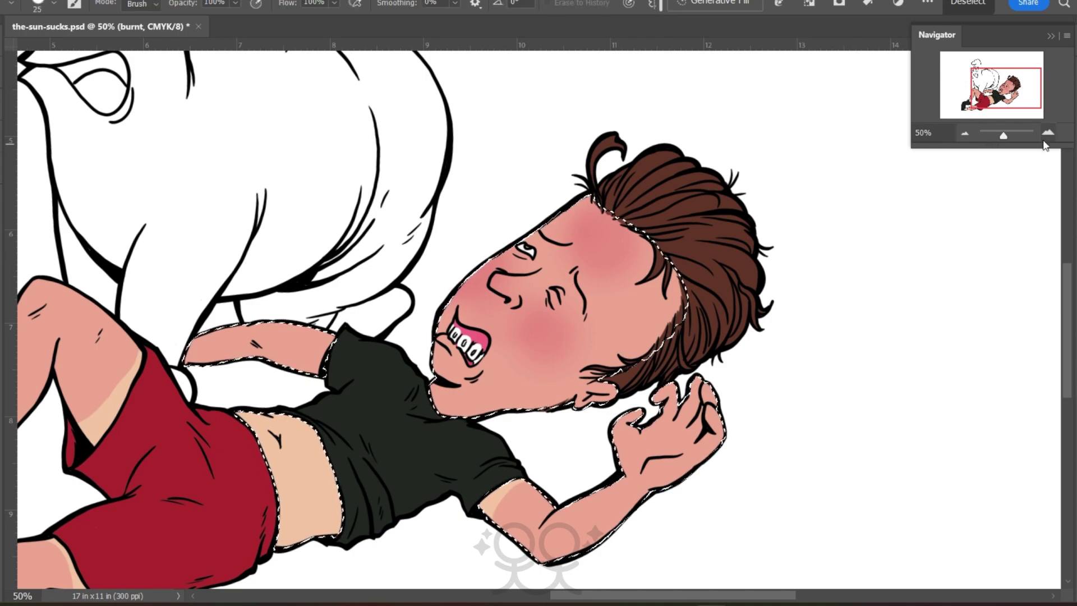
click(1047, 135)
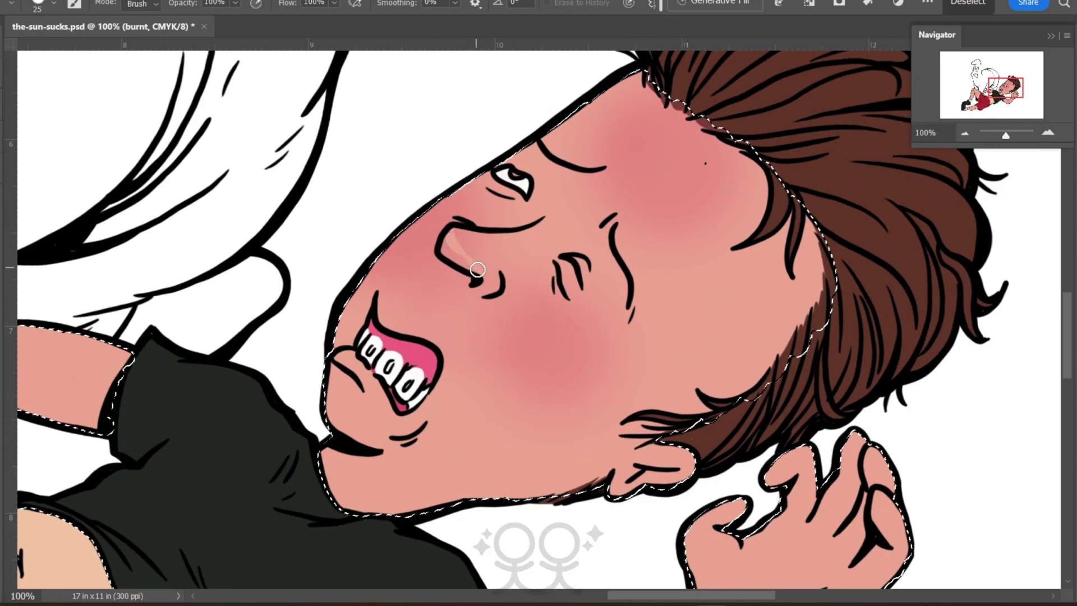
mouse_move(448, 241)
mouse_down()
mouse_move(480, 266)
mouse_move(452, 264)
mouse_move(486, 292)
mouse_move(451, 257)
mouse_move(480, 292)
mouse_up()
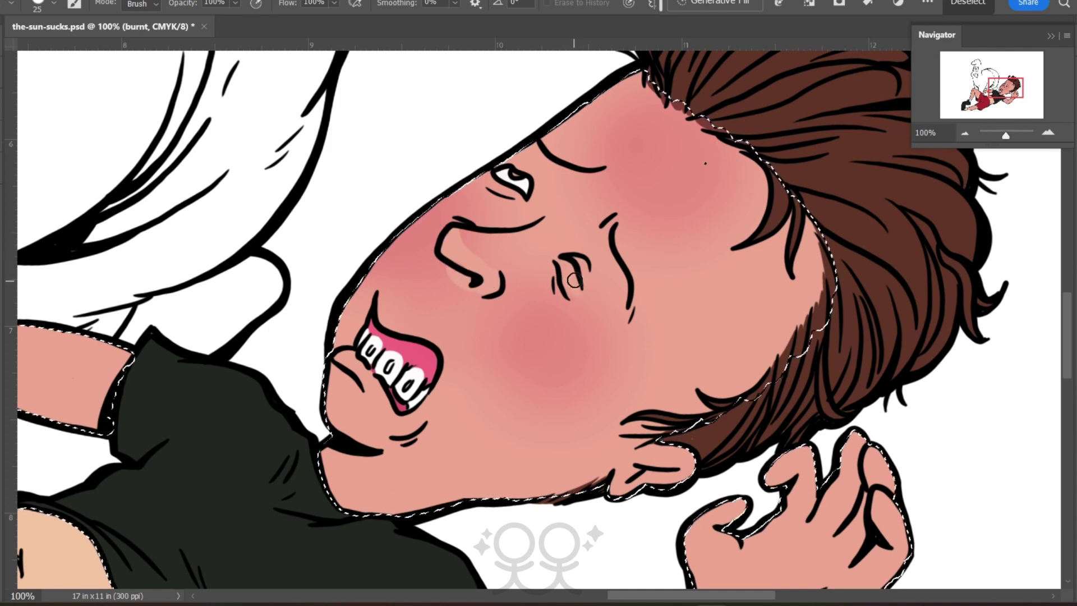
key(ctrl+d)
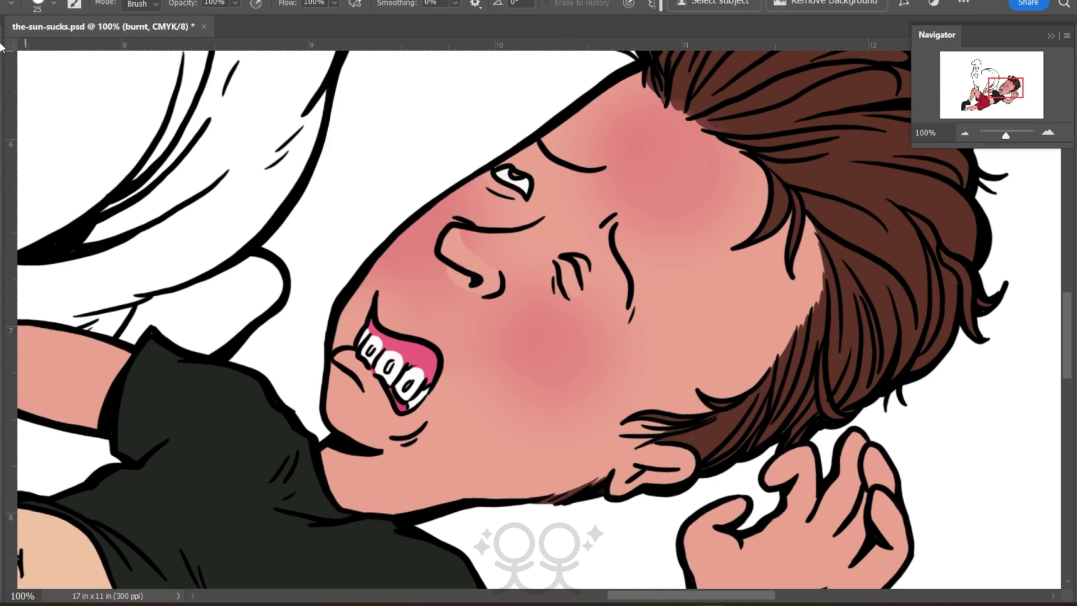
On the face layer, sample the shirt's dark grey-green and set a hard 20 px brush at 100% opacity
key(F7)
key(i)
key(F7)
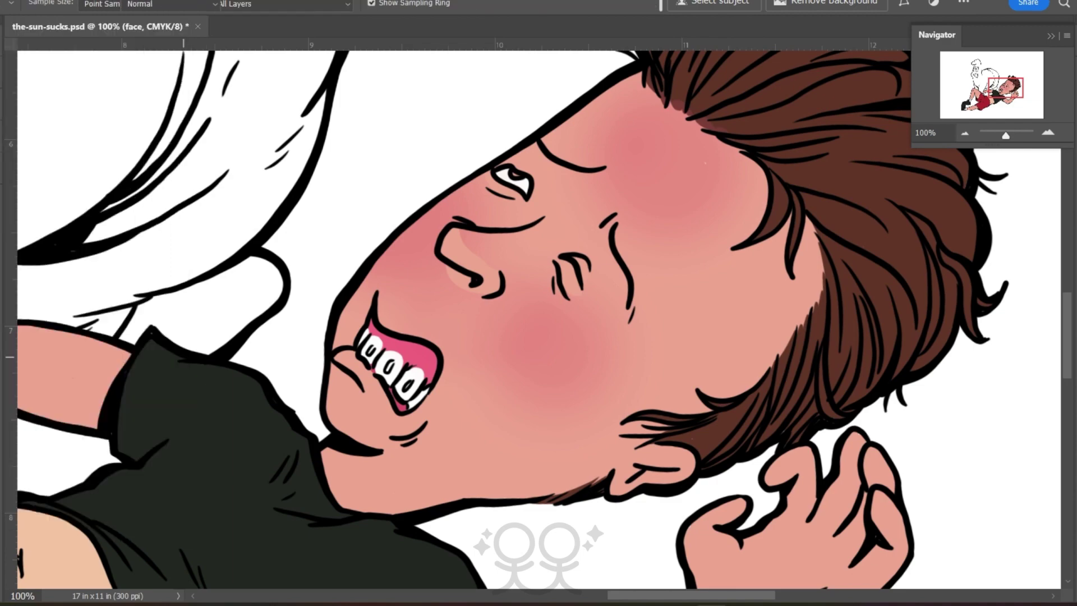
key(b)
click(37, 6)
click(124, 89)
click(305, 3)
click(419, 142)
key(bracketleft)
key(bracketleft)
key(bracketleft)
key(bracketleft)
key(bracketleft)
key(bracketleft)
key(bracketleft)
key(bracketleft)
key(bracketleft)
key(bracketleft)
key(bracketleft)
key(bracketleft)
key(bracketleft)
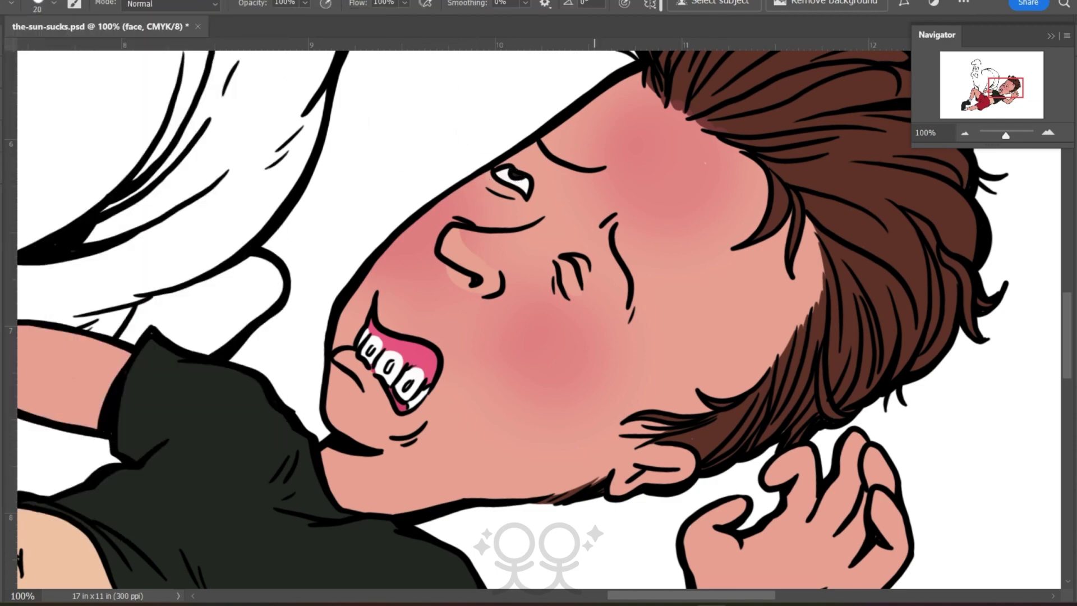
Group the layers from burnt down to skin and name the group base color butthead
click(966, 131)
click(966, 131)
click(966, 132)
click(966, 131)
click(6, 1)
click(34, 144)
key(F7)
click(72, 167)
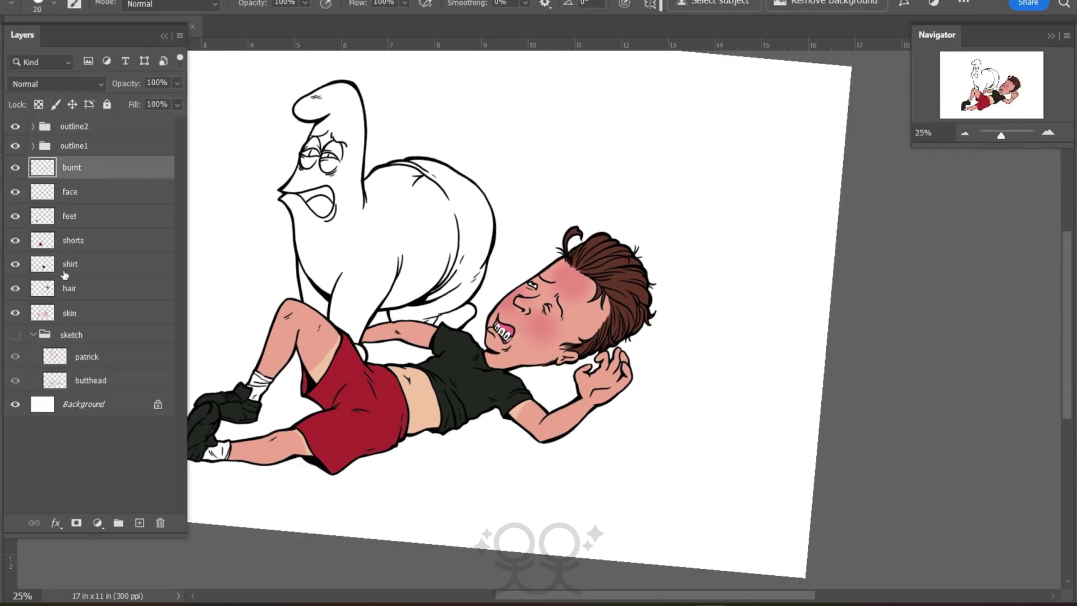
shift+click(78, 315)
key(ctrl+g)
text(base color butthead)
key(Return)
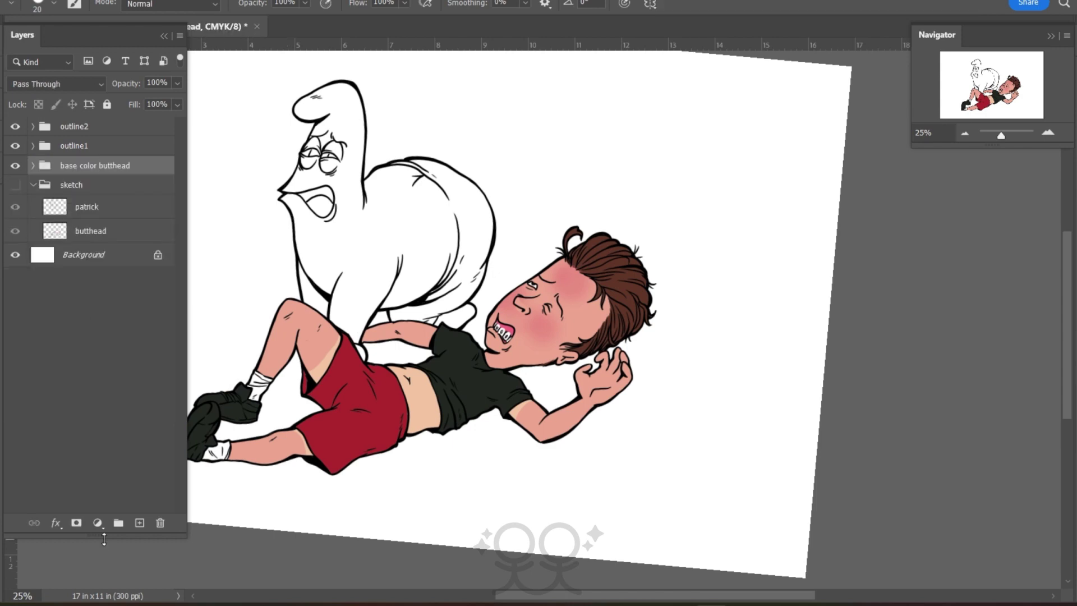
Add a new layer above the base color butthead group and name it skin
click(139, 522)
double_click(85, 167)
text(skin)
key(Return)
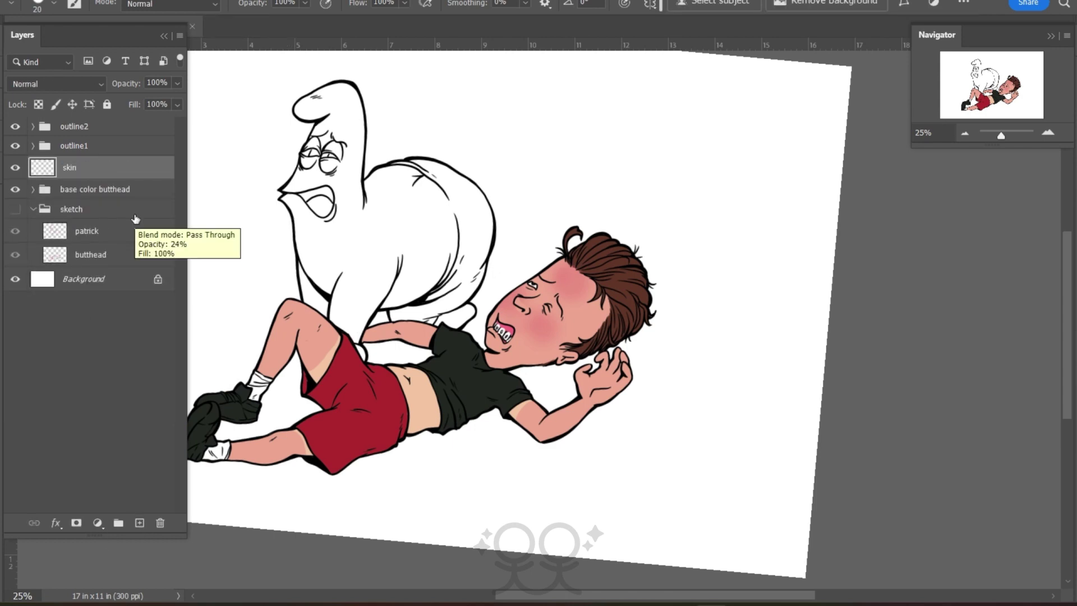
Choose a pink swatch and paint Patrick's foot and the edges of his arms with a 35 px brush
key(F6)
drag(181, 147, 188, 227)
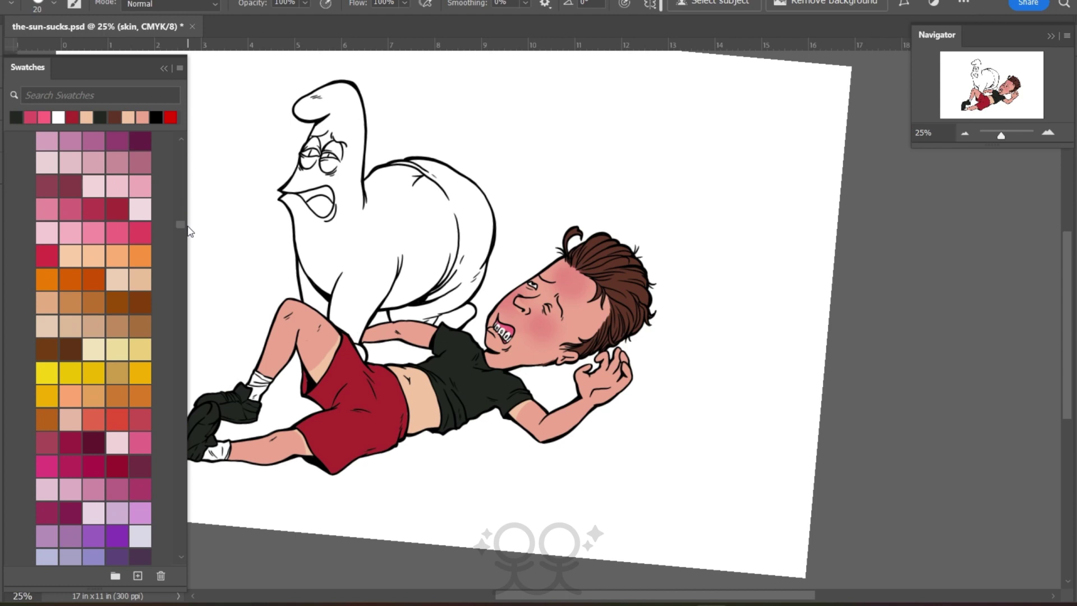
click(97, 211)
key(F6)
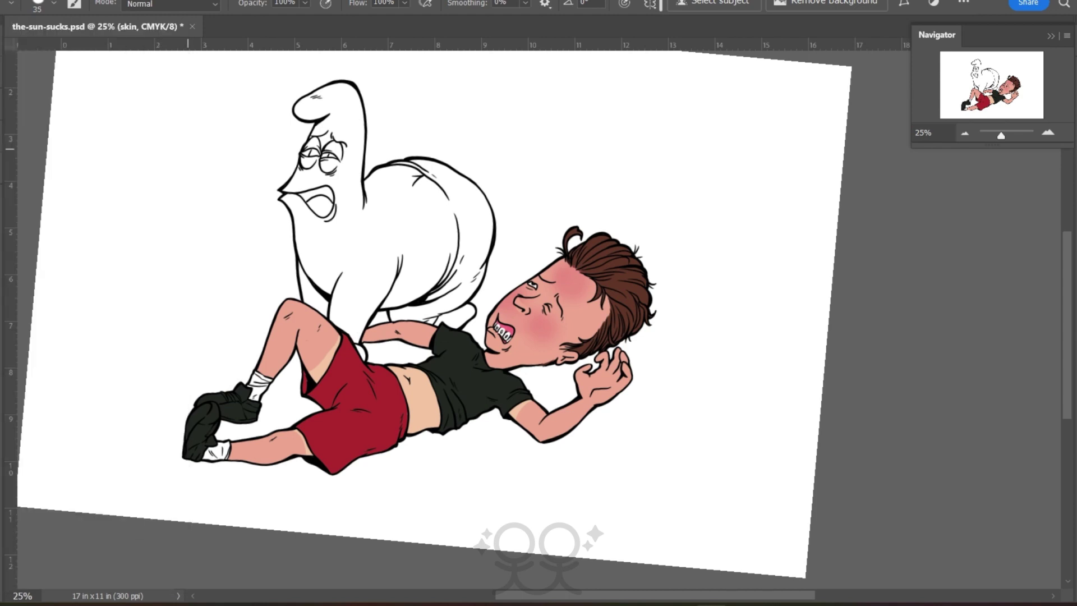
scroll(484, 321, up, 4)
mouse_move(323, 305)
mouse_down()
mouse_move(580, 262)
mouse_move(576, 274)
mouse_move(642, 309)
mouse_move(651, 236)
mouse_move(685, 250)
mouse_move(613, 257)
mouse_up()
drag(993, 95, 989, 93)
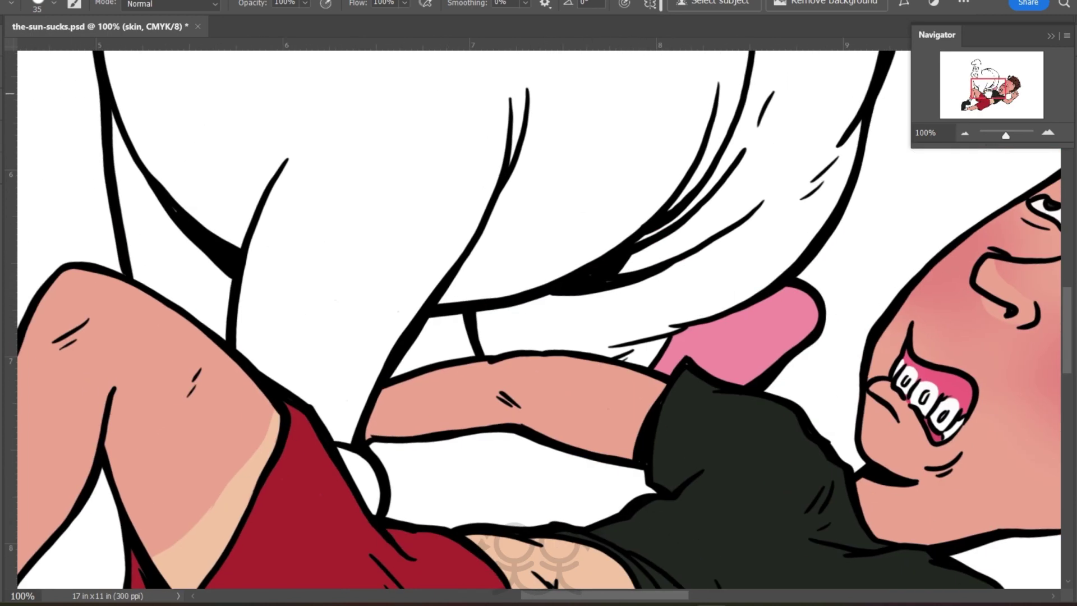
mouse_move(357, 459)
mouse_down()
mouse_move(336, 391)
mouse_move(361, 380)
mouse_move(241, 345)
mouse_move(262, 307)
mouse_move(294, 325)
mouse_move(208, 309)
mouse_move(138, 275)
mouse_up()
mouse_move(147, 272)
mouse_down()
mouse_move(275, 343)
mouse_move(301, 478)
mouse_up()
mouse_move(291, 395)
mouse_down()
mouse_move(310, 476)
mouse_move(271, 322)
mouse_move(290, 198)
mouse_move(233, 223)
mouse_move(260, 289)
mouse_move(413, 183)
mouse_move(371, 336)
mouse_move(399, 182)
mouse_move(350, 175)
mouse_up()
Paint pink along the inner edges of Patrick's head, mouth, back and belly with the 35 px brush
scroll(275, 213, up, 3)
scroll(349, 174, up, 3)
mouse_move(303, 363)
mouse_down()
mouse_move(213, 405)
mouse_move(261, 352)
mouse_move(367, 112)
mouse_up()
scroll(368, 112, up, 2)
mouse_move(387, 219)
mouse_down()
mouse_move(324, 240)
mouse_move(279, 213)
mouse_move(348, 144)
mouse_move(437, 125)
mouse_move(503, 279)
mouse_move(522, 366)
mouse_move(485, 508)
mouse_up()
scroll(485, 507, down, 3)
mouse_move(525, 314)
mouse_down()
mouse_move(554, 263)
mouse_move(616, 248)
mouse_move(603, 324)
mouse_move(488, 291)
mouse_move(659, 223)
mouse_move(789, 286)
mouse_move(840, 332)
mouse_move(870, 380)
mouse_move(878, 426)
mouse_move(768, 315)
mouse_move(640, 269)
mouse_up()
scroll(1070, 305, down, 1)
drag(1071, 306, 1069, 328)
mouse_move(892, 230)
mouse_down()
mouse_move(897, 288)
mouse_move(880, 348)
mouse_move(798, 464)
mouse_up()
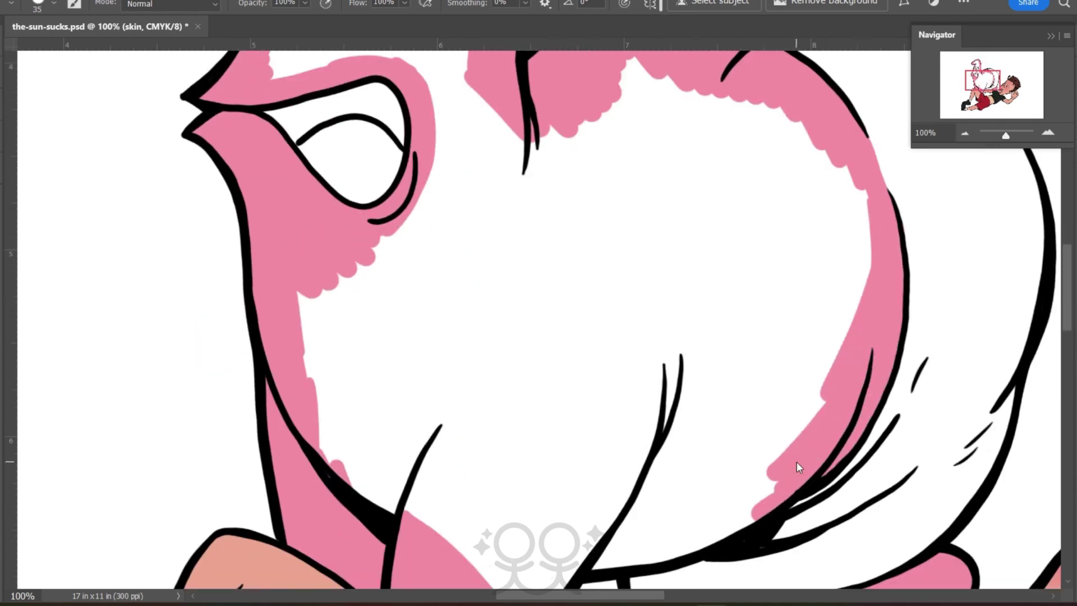
drag(1066, 308, 1065, 340)
mouse_move(769, 270)
mouse_down()
mouse_move(718, 306)
mouse_move(561, 341)
mouse_move(507, 393)
mouse_up()
Fill the inside of Patrick's back and belly with the pink using a 70 px brush
click(964, 132)
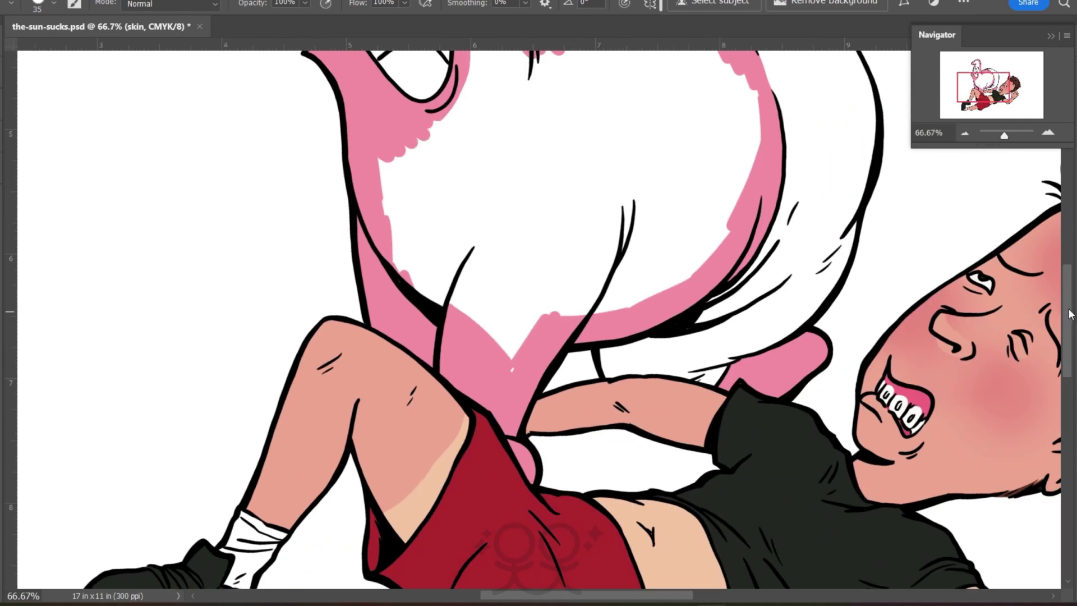
drag(1069, 311, 1070, 274)
key(bracketright)
key(bracketright)
key(bracketright)
key(bracketright)
key(bracketright)
mouse_move(700, 210)
mouse_down()
mouse_move(638, 249)
mouse_move(697, 312)
mouse_move(747, 305)
mouse_move(666, 479)
mouse_move(606, 493)
mouse_move(479, 413)
mouse_move(397, 452)
mouse_up()
drag(587, 233, 637, 362)
Fill the rest of Patrick's head, face and chest with the pink using the 70 px brush
drag(1066, 281, 1067, 251)
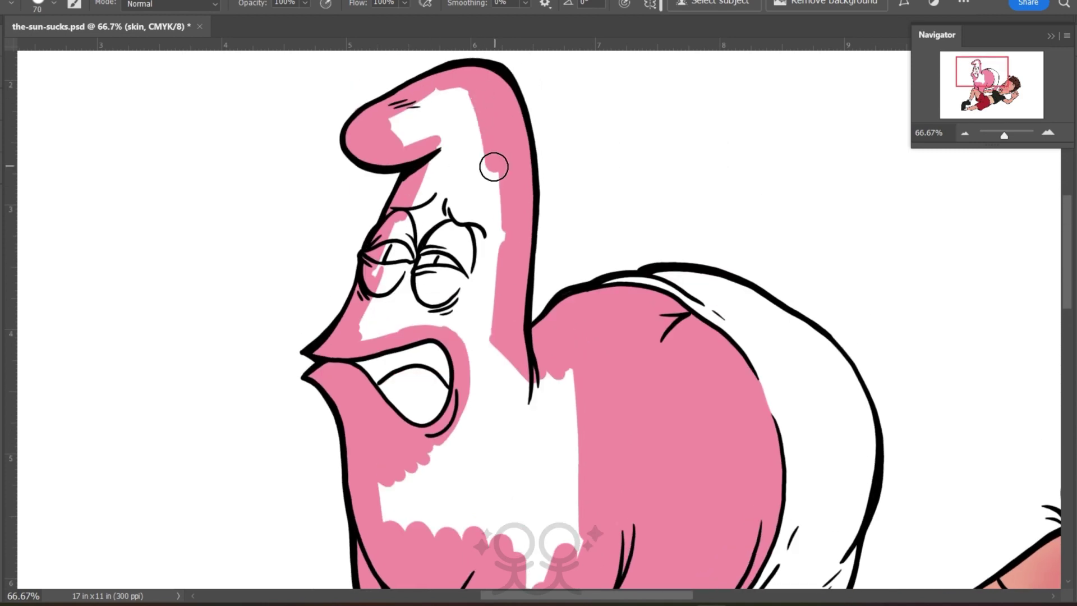
mouse_move(493, 169)
mouse_down()
mouse_move(410, 115)
mouse_move(483, 318)
mouse_move(443, 184)
mouse_move(374, 301)
mouse_up()
mouse_move(576, 384)
mouse_down()
mouse_move(496, 400)
mouse_move(382, 496)
mouse_up()
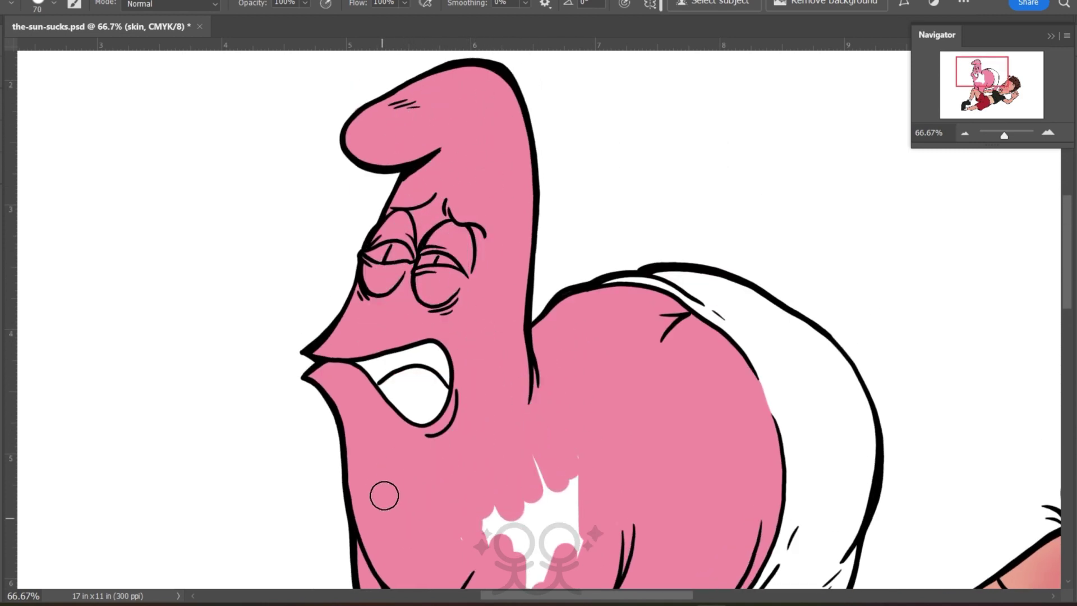
scroll(591, 336, down, 3)
drag(592, 337, 444, 411)
Add a new layer above Patrick's skin layer and name it shorts
key(F7)
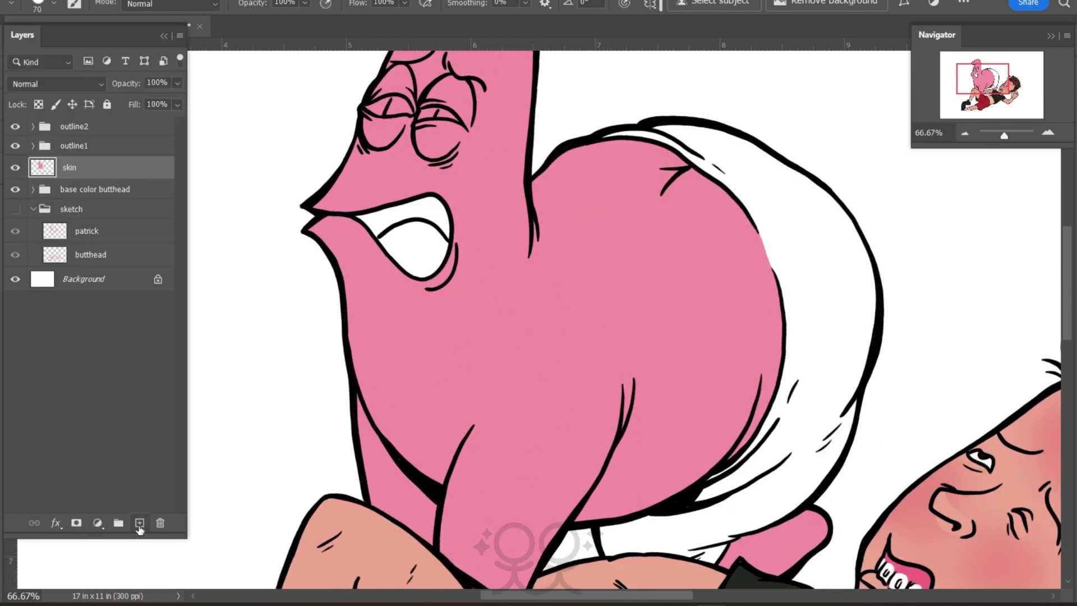
click(140, 523)
double_click(63, 167)
text(shorts)
key(Return)
key(F7)
Choose a lime green swatch and paint the outer edge of Patrick's shorts with a 70 px brush
key(F6)
drag(178, 227, 179, 232)
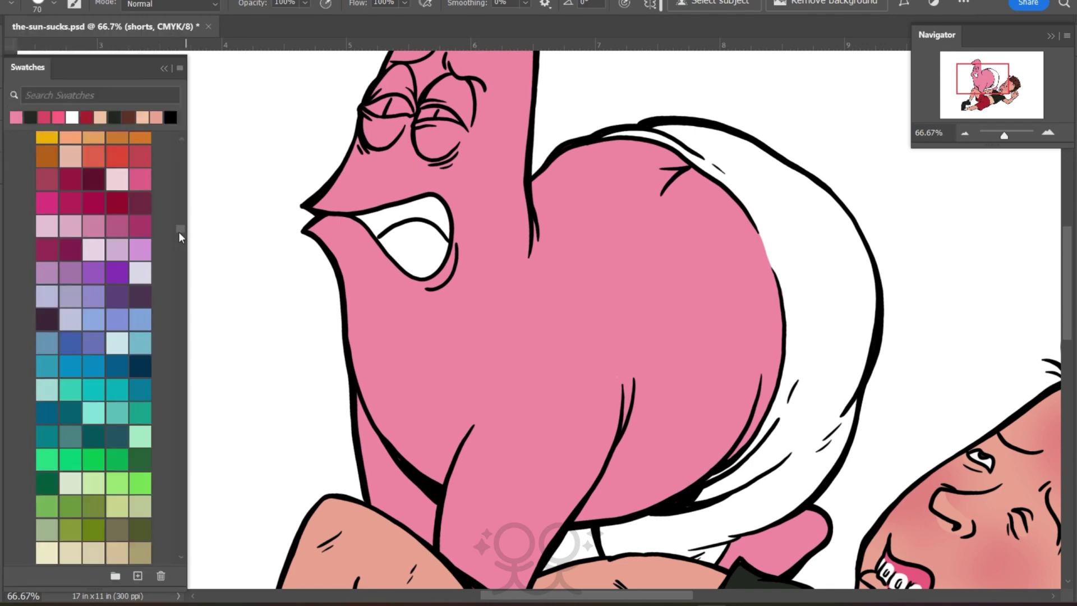
scroll(126, 414, down, 10)
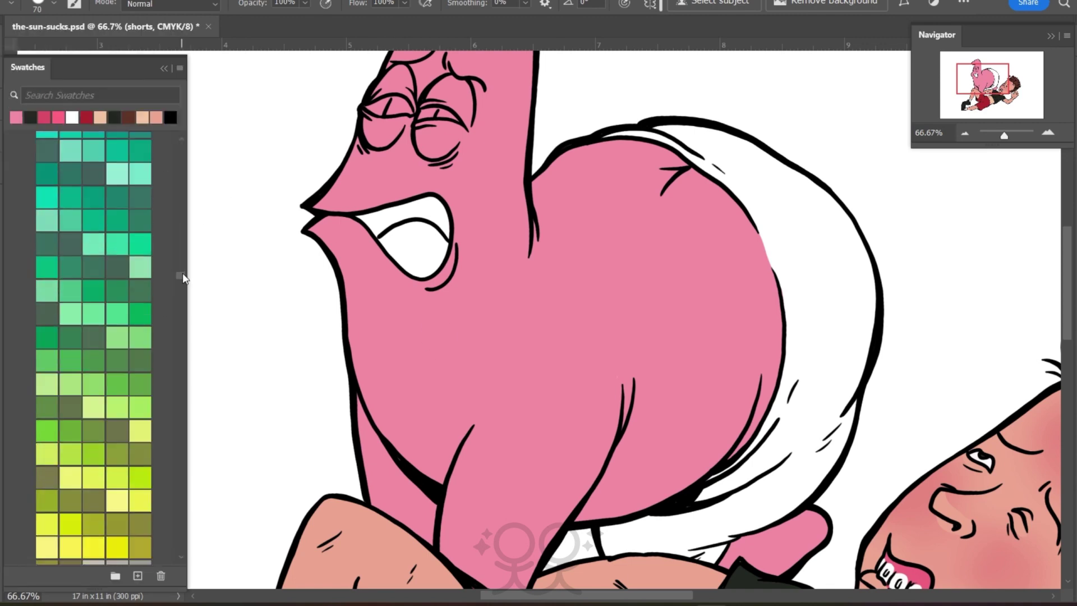
click(77, 383)
key(F6)
key(F7)
mouse_move(793, 187)
mouse_down()
mouse_move(844, 224)
mouse_move(865, 274)
mouse_move(847, 415)
mouse_move(752, 508)
mouse_up()
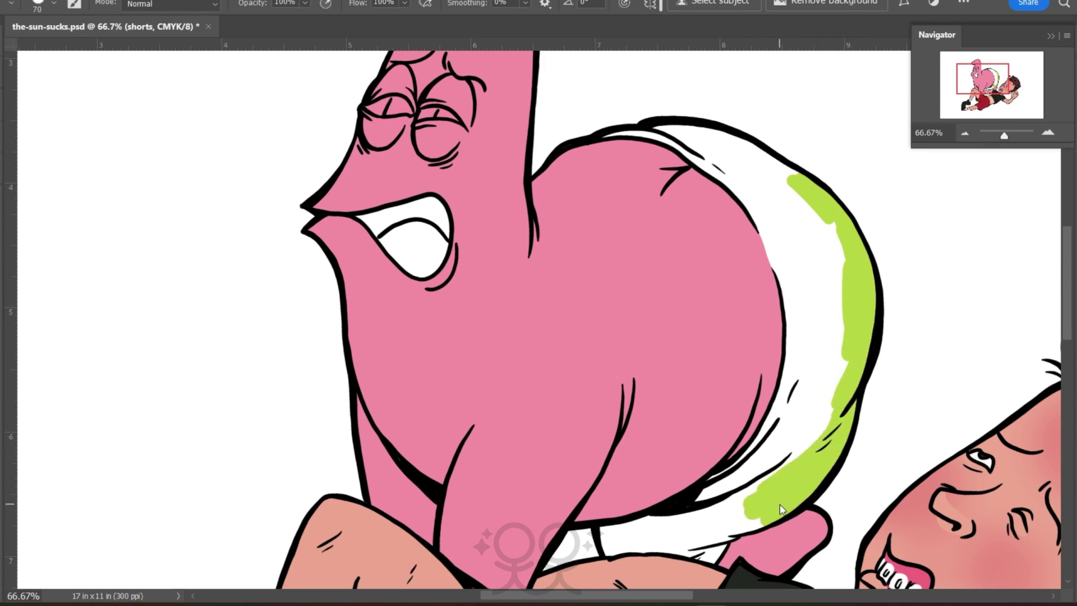
Paint the waistband, leg and remaining area of Patrick's shorts lime green with 35 and 40 px brushes
key(bracketleft)
key(bracketleft)
mouse_move(717, 163)
mouse_down()
mouse_move(745, 196)
mouse_move(748, 149)
mouse_move(683, 147)
mouse_up()
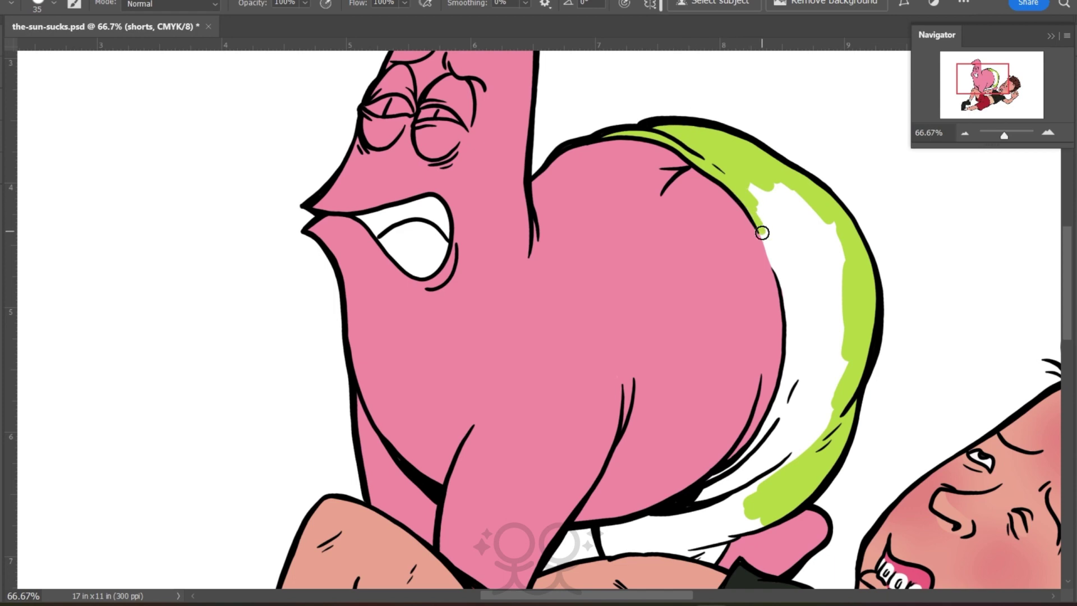
mouse_move(762, 232)
mouse_down()
mouse_move(783, 304)
mouse_move(766, 229)
mouse_move(786, 205)
mouse_move(831, 215)
mouse_move(784, 412)
mouse_move(752, 406)
mouse_move(724, 474)
mouse_up()
scroll(726, 315, down, 4)
drag(726, 315, 755, 312)
mouse_move(706, 342)
mouse_down()
mouse_move(730, 312)
mouse_move(674, 328)
mouse_move(611, 323)
mouse_move(622, 337)
mouse_move(607, 324)
mouse_move(676, 320)
mouse_move(688, 281)
mouse_move(750, 298)
mouse_move(705, 290)
mouse_up()
scroll(793, 187, up, 3)
mouse_move(793, 187)
mouse_down()
mouse_move(815, 271)
mouse_move(838, 193)
mouse_move(810, 270)
mouse_up()
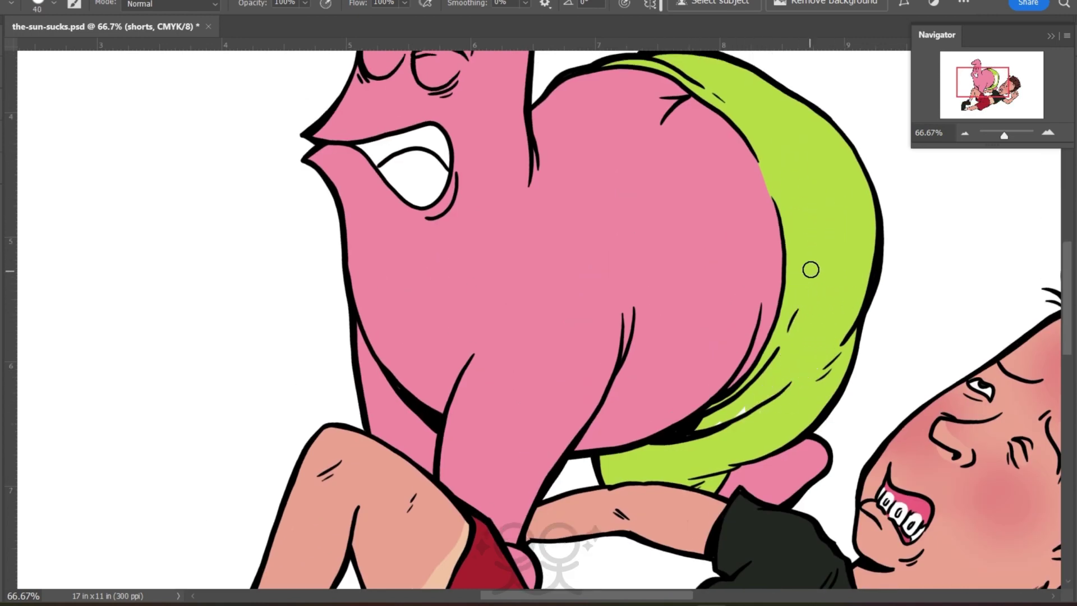
Add a layer named face above the shorts layer and paint the visible parts of Patrick's eyeballs white (ffffff)
key(F7)
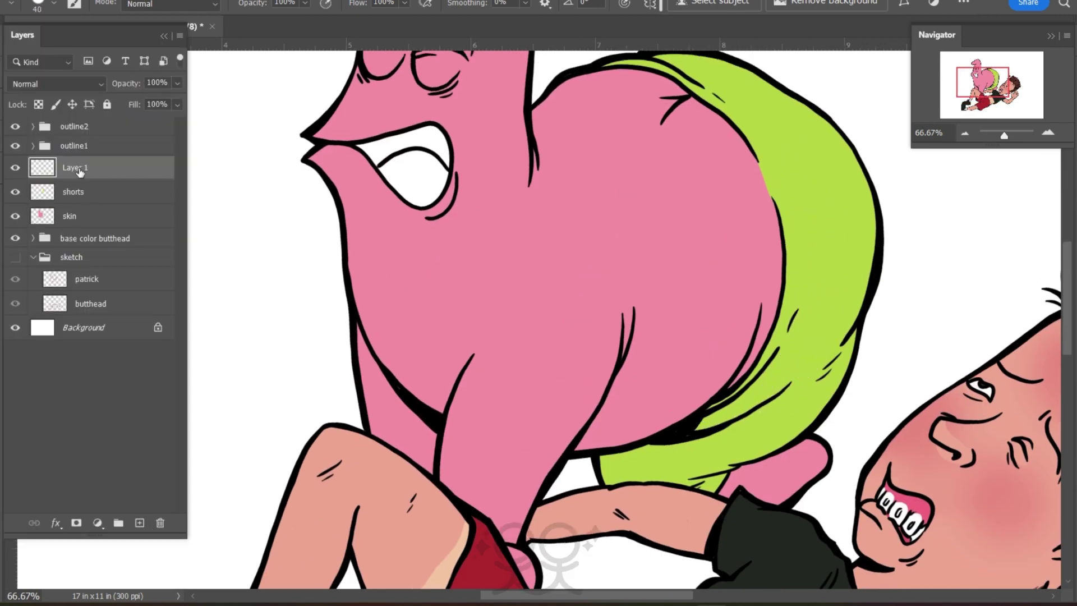
key(n)
click(112, 302)
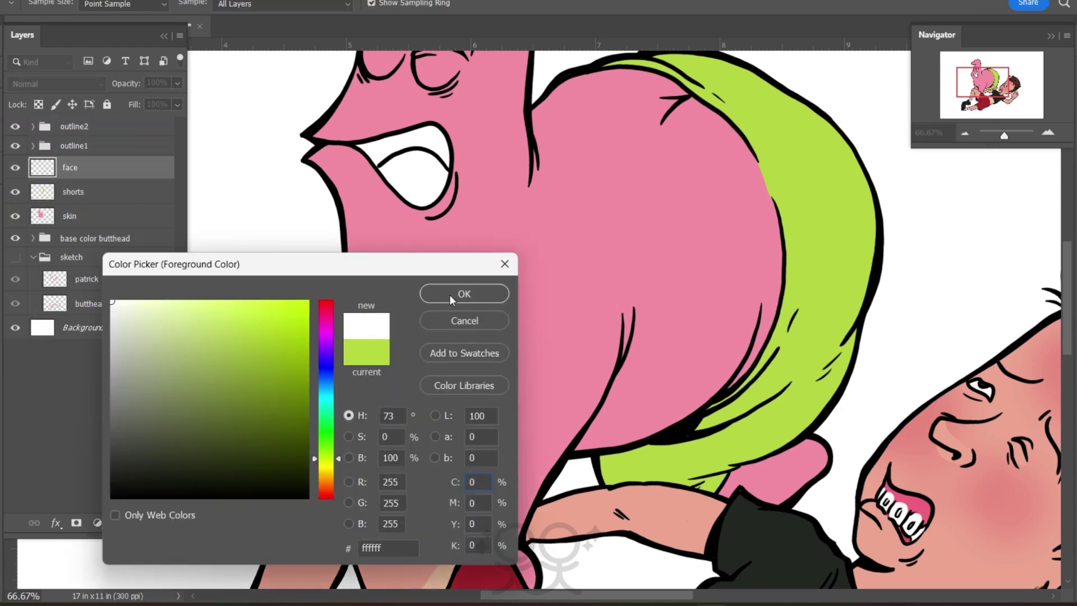
click(453, 298)
drag(988, 68, 986, 59)
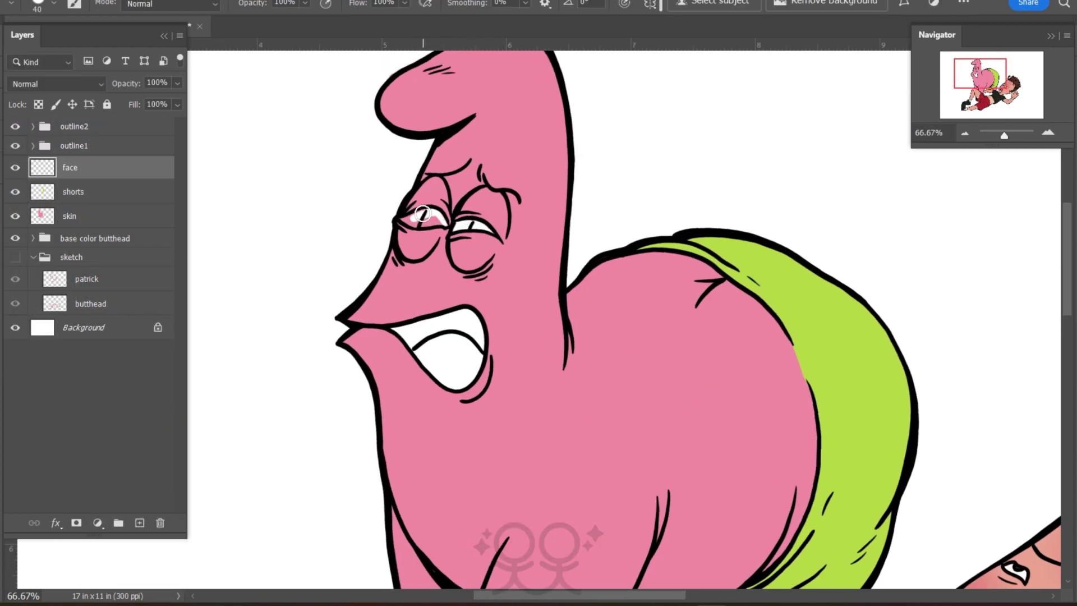
Choose a light purple swatch and paint Patrick's upper eyelids and eye bags with a 25 px brush
key(F6)
scroll(183, 300, down, 3)
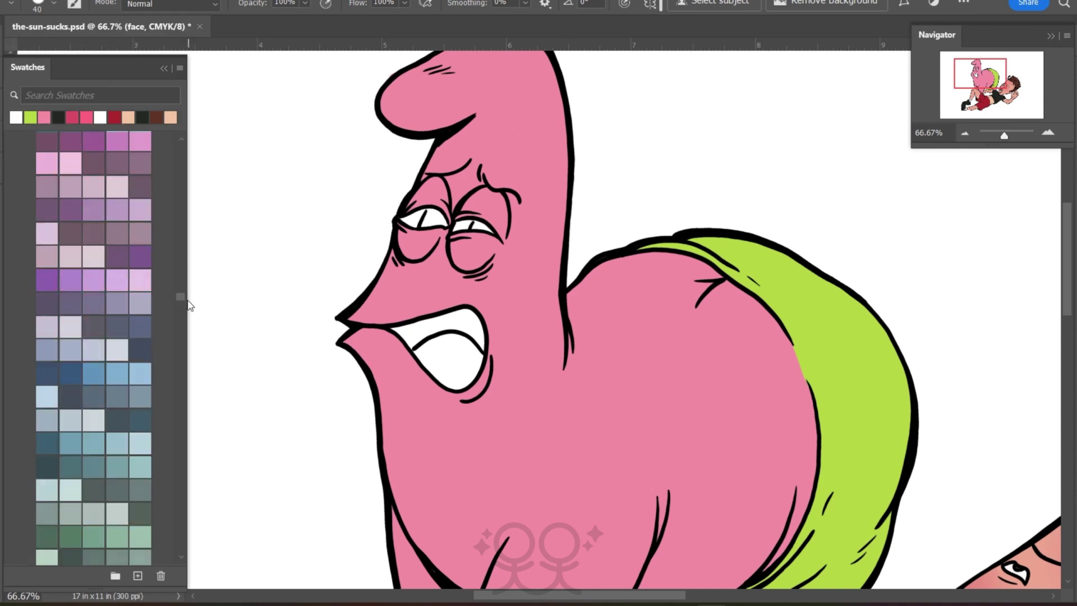
click(70, 242)
key(F7)
key(F7)
click(1048, 132)
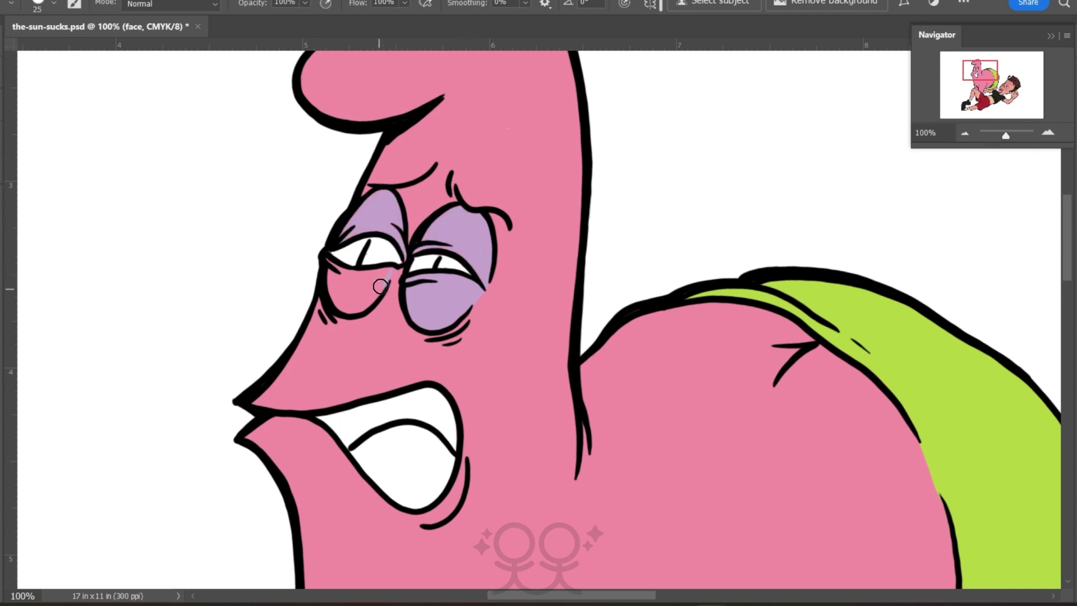
drag(326, 258, 342, 285)
Choose the dark red recent swatch and paint the inside of Patrick's mouth above the tongue
click(1, 67)
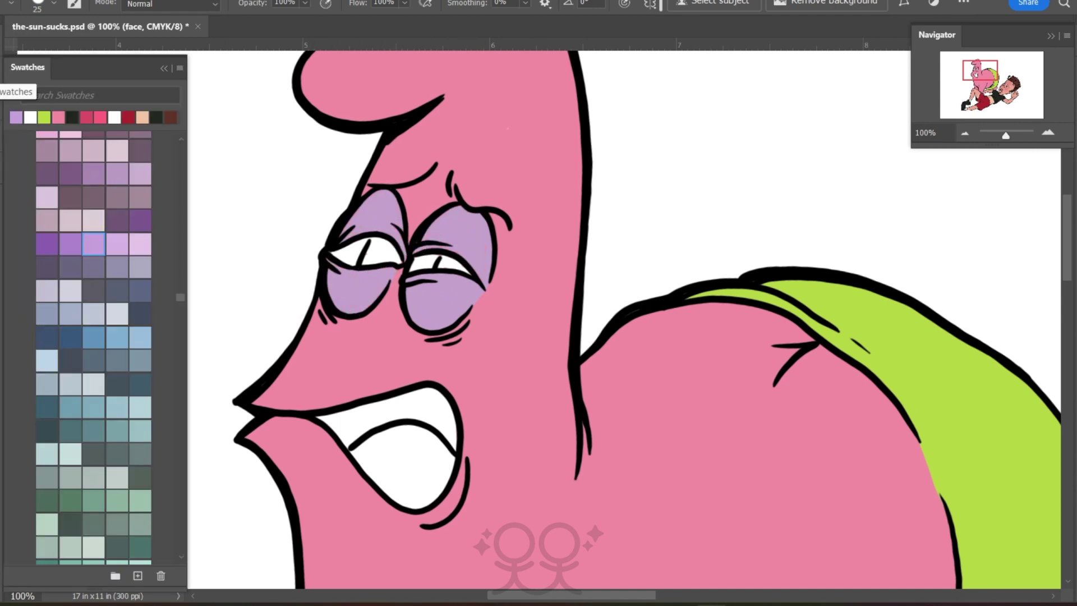
click(134, 116)
click(1, 55)
mouse_move(427, 389)
mouse_down()
mouse_move(452, 435)
mouse_move(426, 418)
mouse_move(353, 436)
mouse_move(328, 421)
mouse_move(418, 391)
mouse_move(351, 408)
mouse_up()
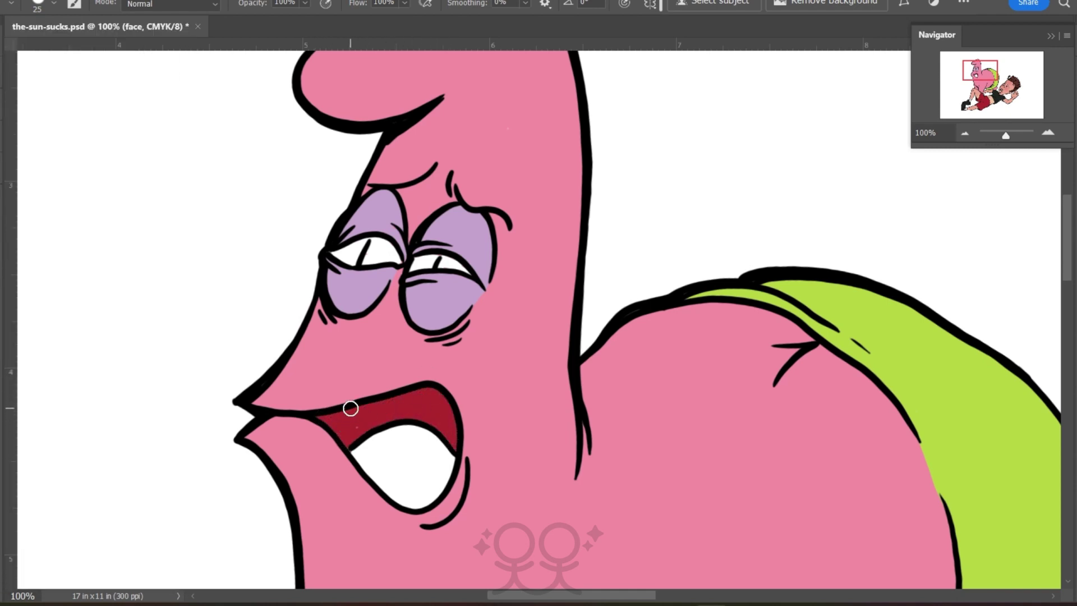
Sample Patrick's skin pink, darken it to a deep pink and fill his tongue with it
key(i)
click(418, 127)
click(2, 359)
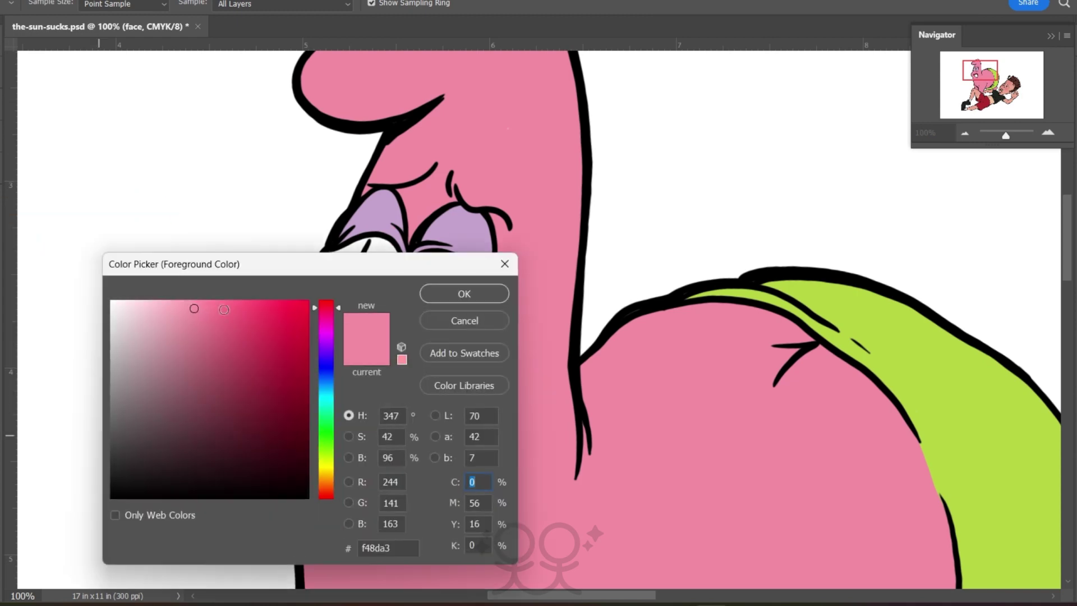
click(216, 324)
click(456, 293)
key(b)
mouse_move(361, 447)
mouse_down()
mouse_move(403, 501)
mouse_move(448, 472)
mouse_move(444, 448)
mouse_move(367, 446)
mouse_move(381, 468)
mouse_move(412, 474)
mouse_move(465, 440)
mouse_move(415, 434)
mouse_move(432, 441)
mouse_move(444, 468)
mouse_move(406, 500)
mouse_move(356, 453)
mouse_move(395, 441)
mouse_move(365, 453)
mouse_up()
click(2, 359)
click(229, 341)
click(486, 298)
key(b)
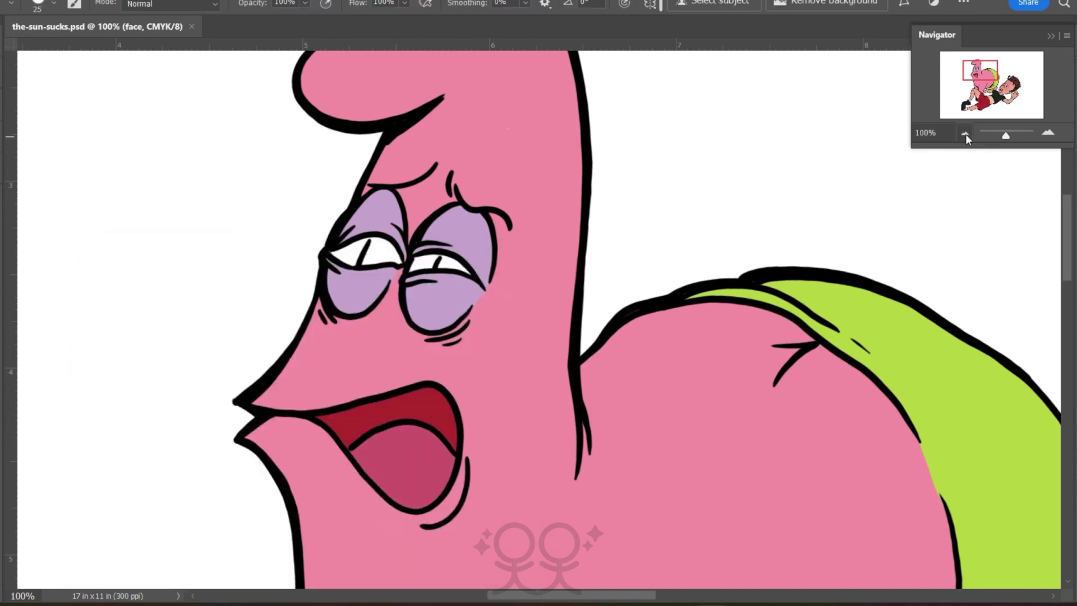
Add a layer named freckles above the face layer and paint small deep pink spots on Patrick's head, chest and arm
click(965, 134)
key(F7)
key(ctrl+shift+alt+n)
click(74, 168)
text(fre)
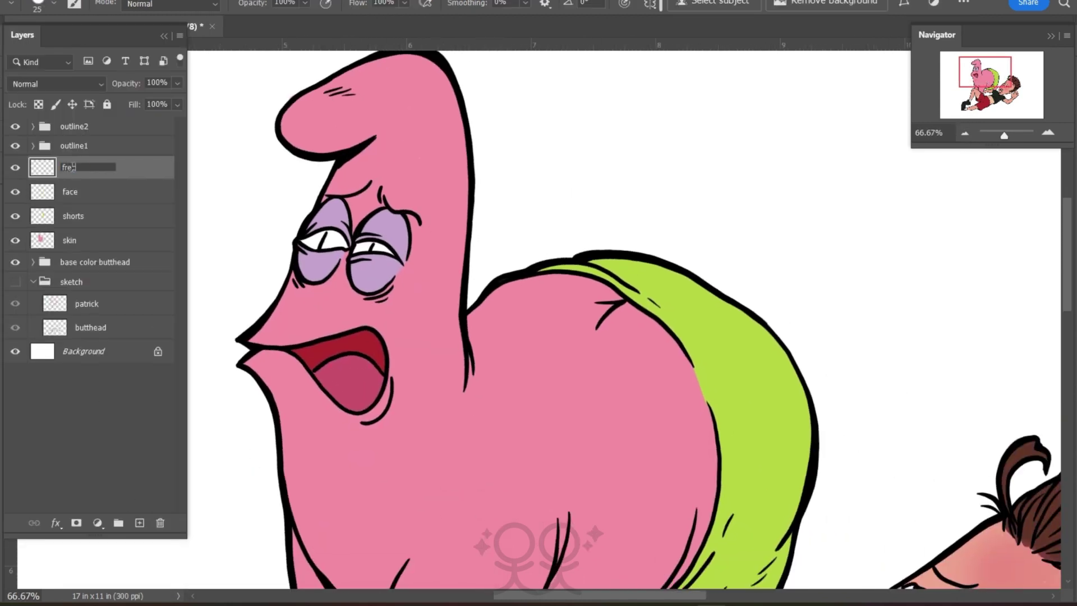
text(ckles)
key(Return)
key(F7)
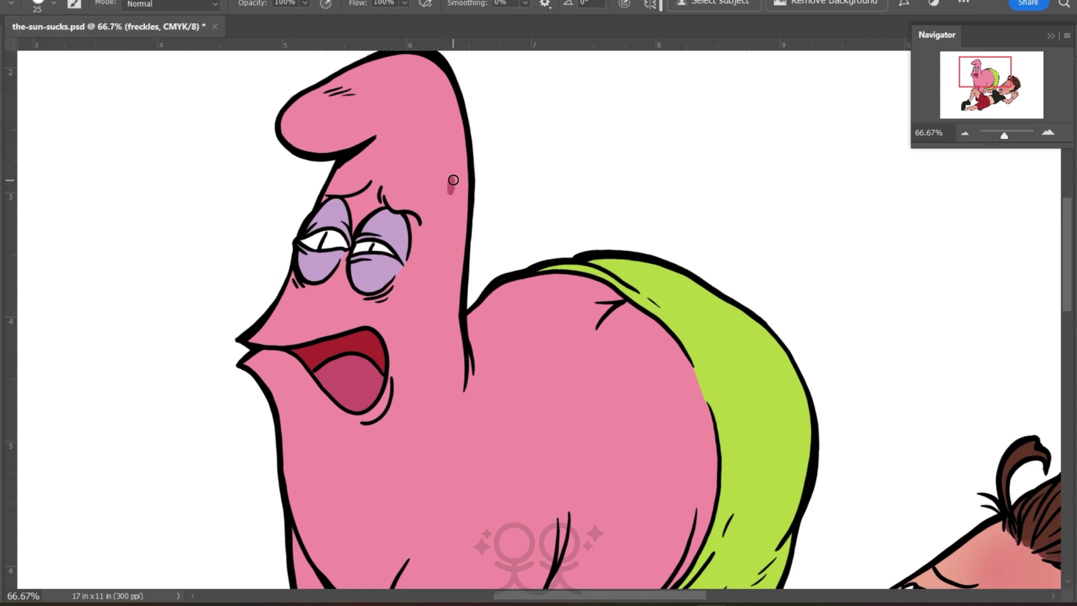
scroll(356, 380, down, 5)
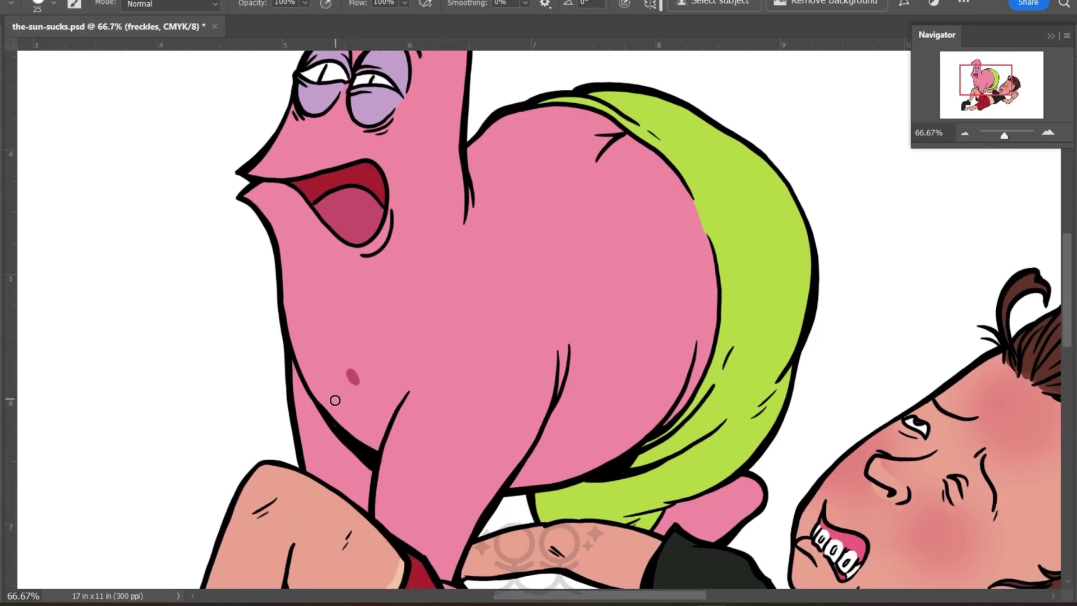
Add a layer named design above the freckles layer and choose a purple swatch for the shorts pattern
key(F7)
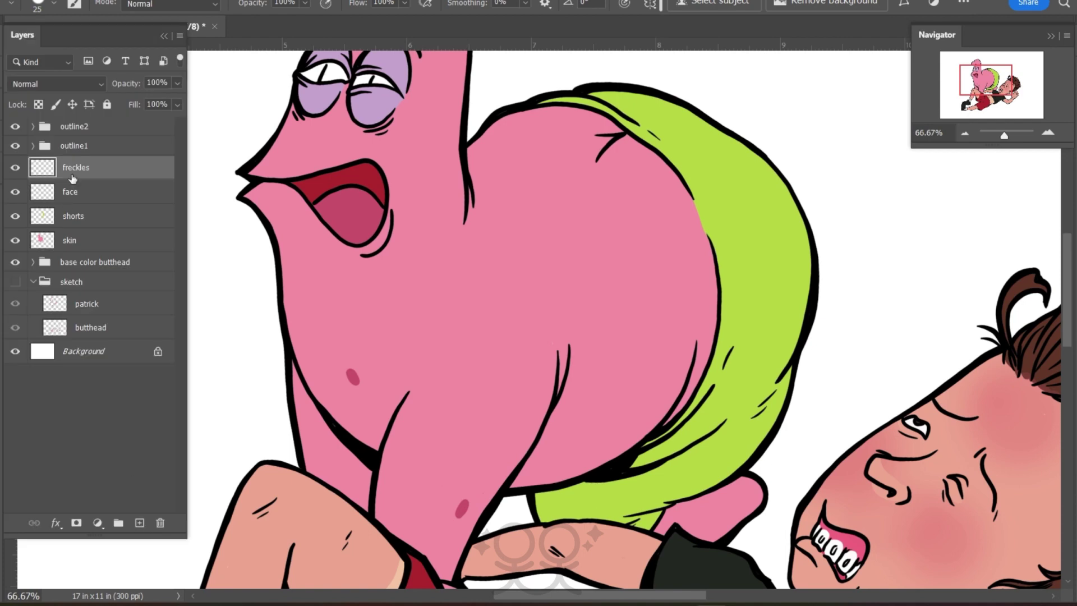
click(140, 522)
double_click(74, 167)
text(design)
key(Return)
key(F6)
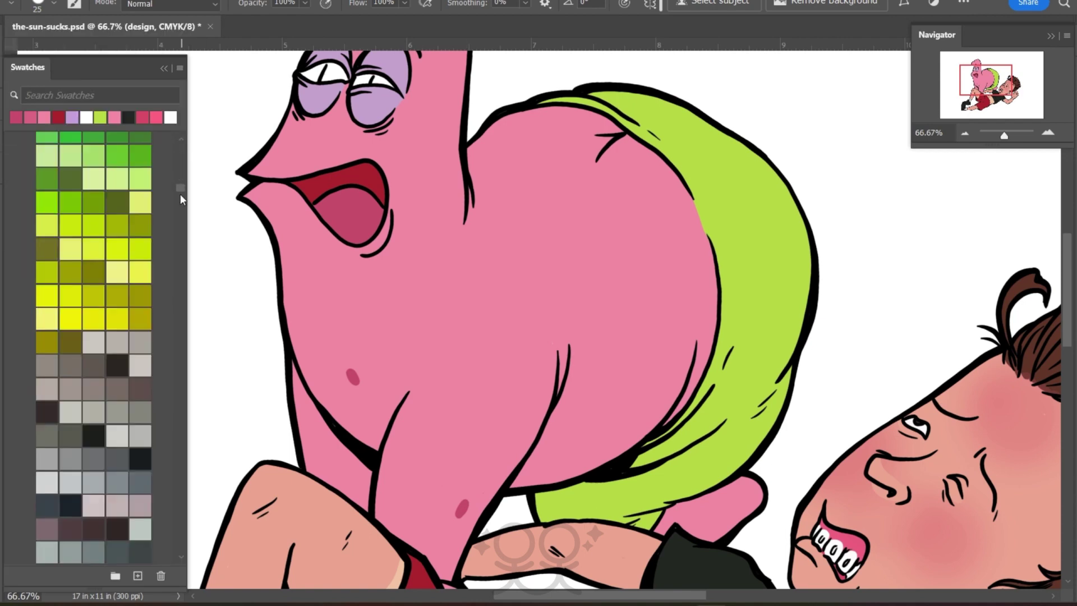
drag(180, 192, 182, 170)
key(F6)
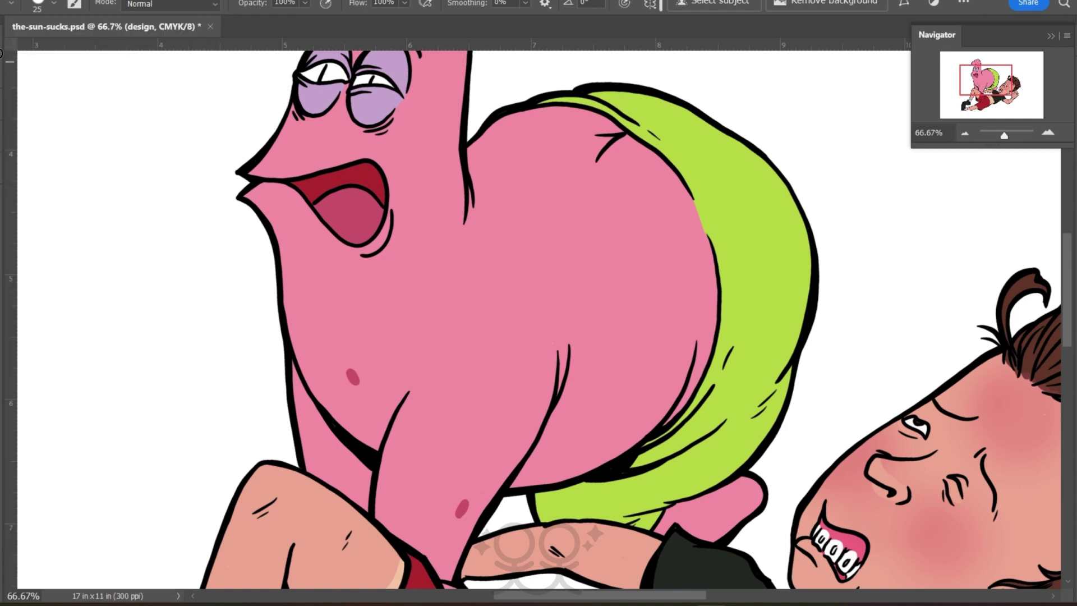
Paint purple splotches on the waist and leg of Patrick's shorts with the 25 px brush
key(ctrl+s)
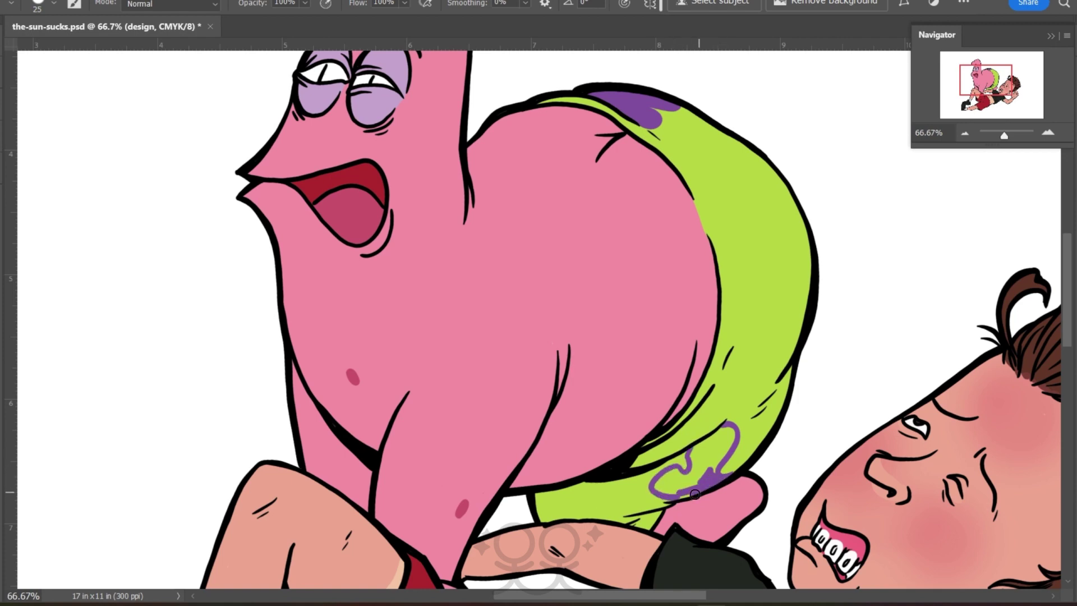
drag(695, 494, 668, 478)
drag(701, 444, 723, 429)
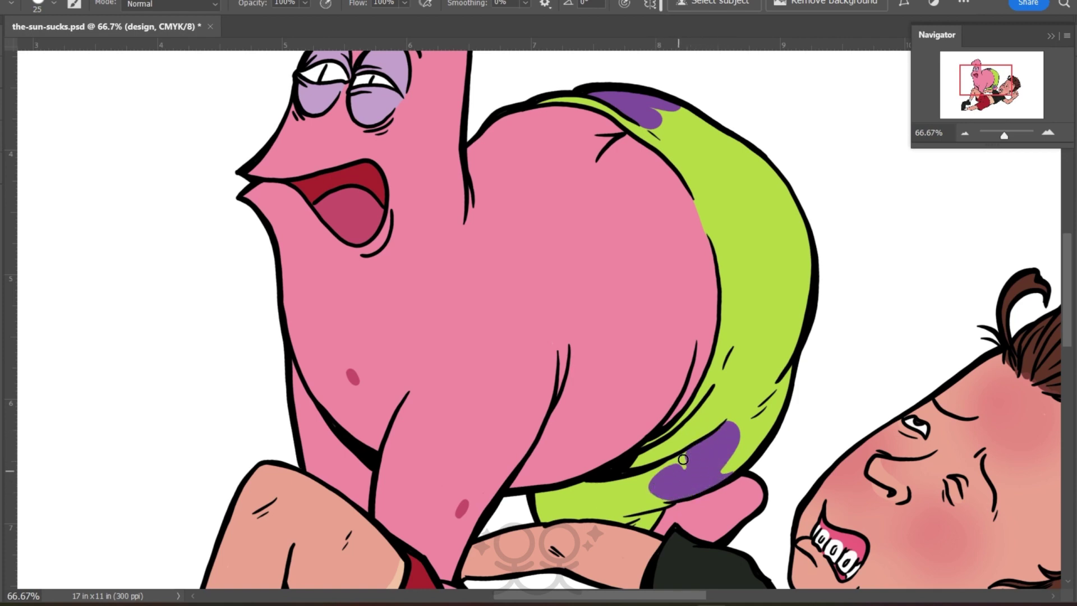
click(964, 133)
click(963, 133)
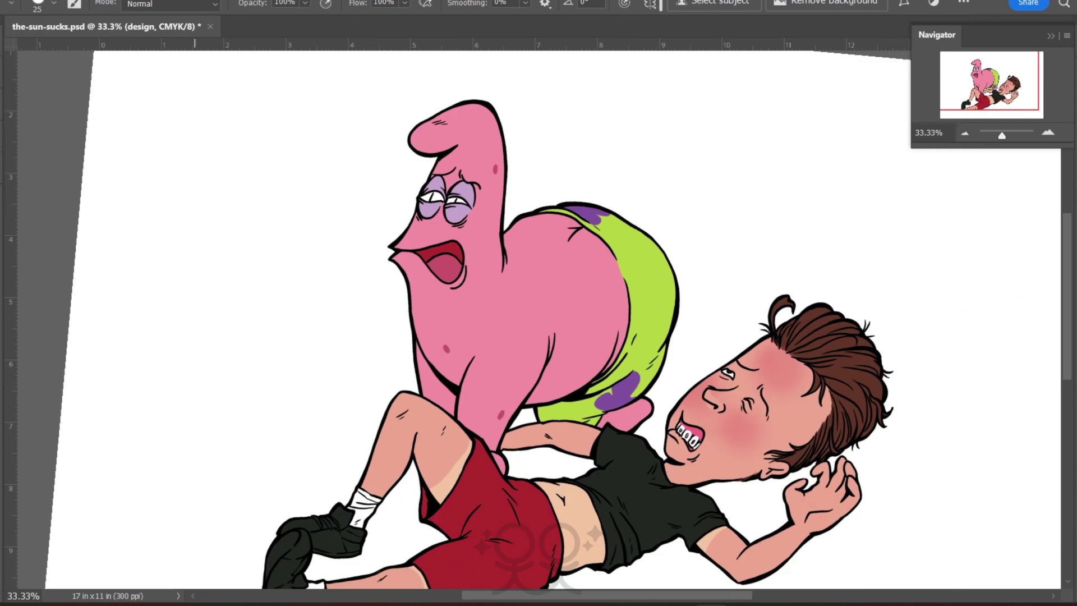
Group Patrick's layers from design down to skin and name the group base color patrick
click(1, 1)
click(11, 143)
click(1, 47)
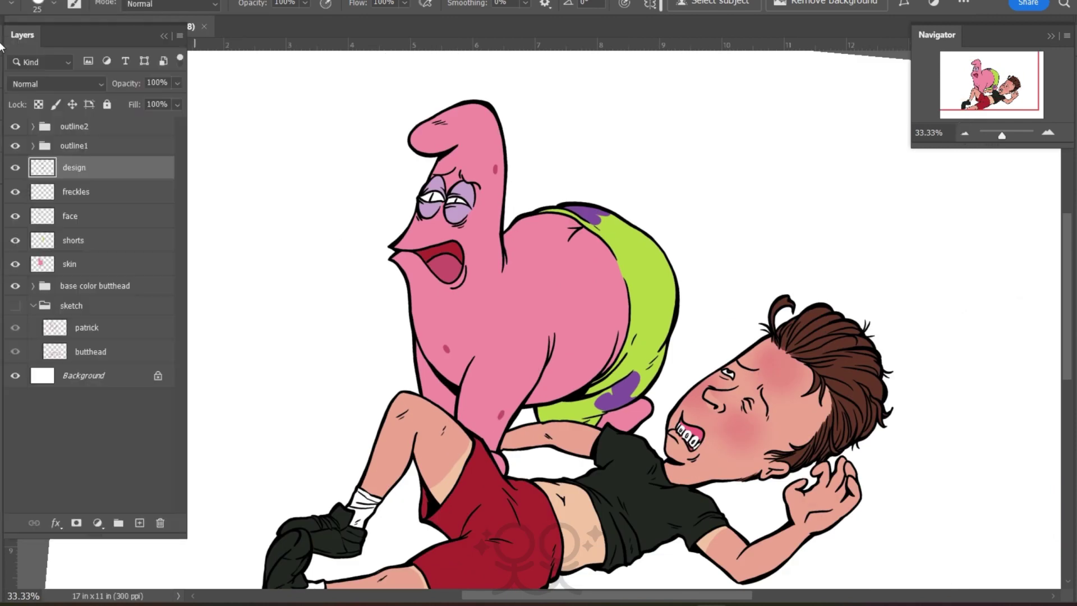
shift+click(84, 264)
key(ctrl+g)
click(60, 165)
text(base color patrick)
key(Return)
Choose black and draw sweat drops on Patrick's head and body with a 15 px brush on the patrick layer in outline1
key(n)
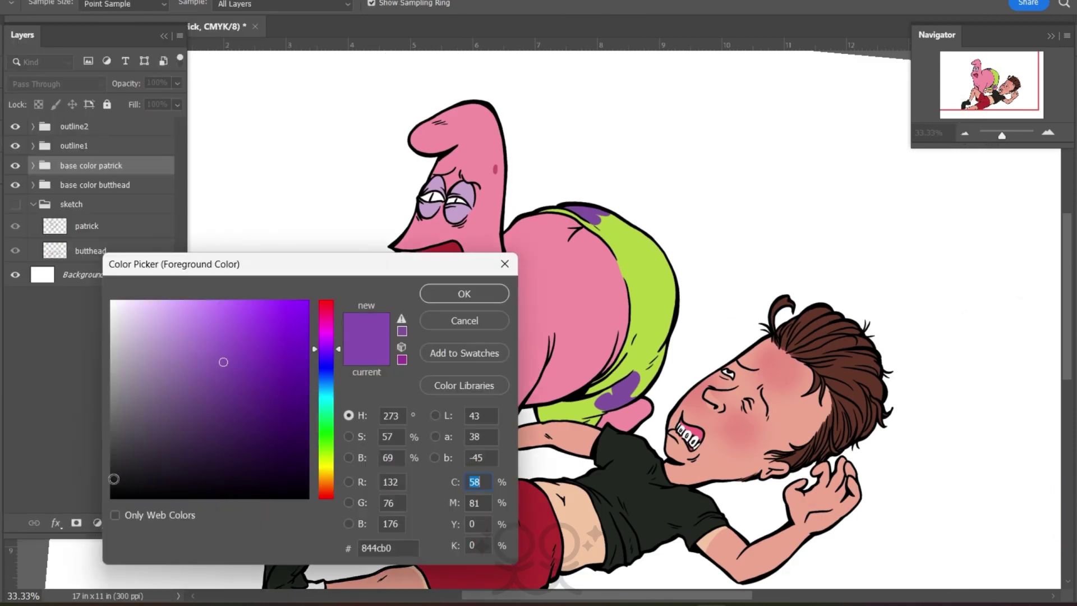
click(112, 479)
key(Return)
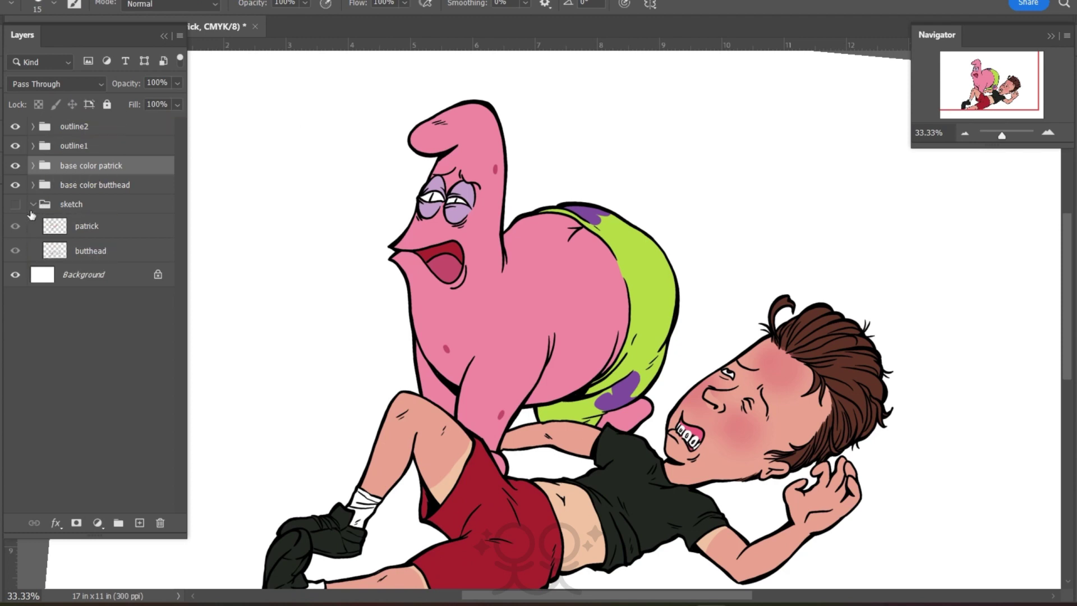
click(32, 146)
click(123, 168)
key(ctrl+plus)
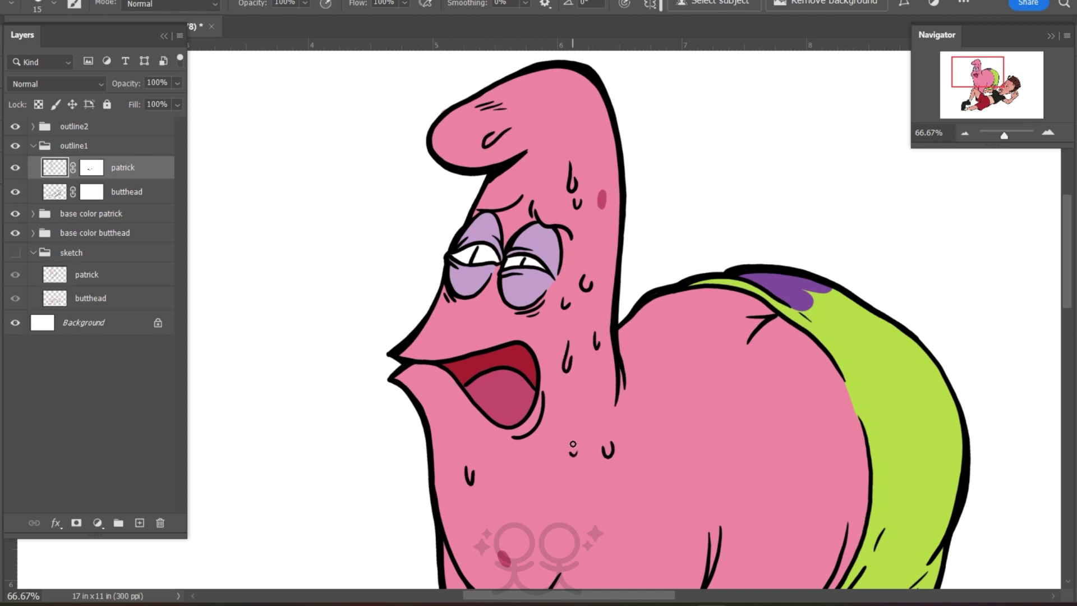
Draw black sweat drops on the man's face on the butthead layer in outline1, save the file and collapse the group
drag(977, 82, 998, 98)
click(63, 192)
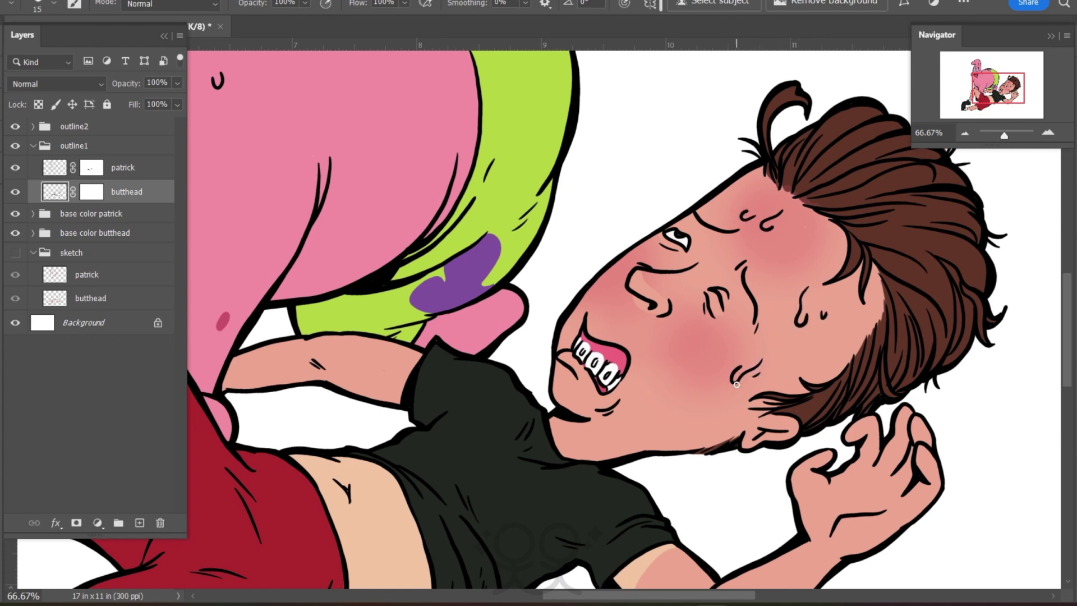
key(ctrl+s)
double_click(965, 135)
click(33, 146)
Add a layer named shadow above the outline2 group and set it to Multiply at 25% opacity
click(62, 132)
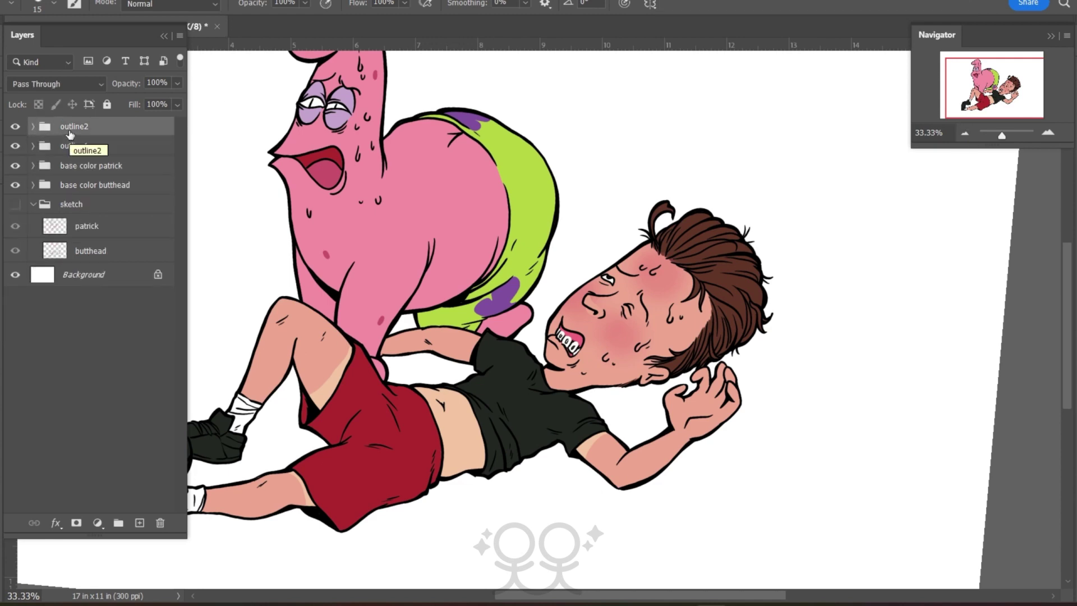
key(ctrl+shift+alt+n)
key(Return)
click(55, 83)
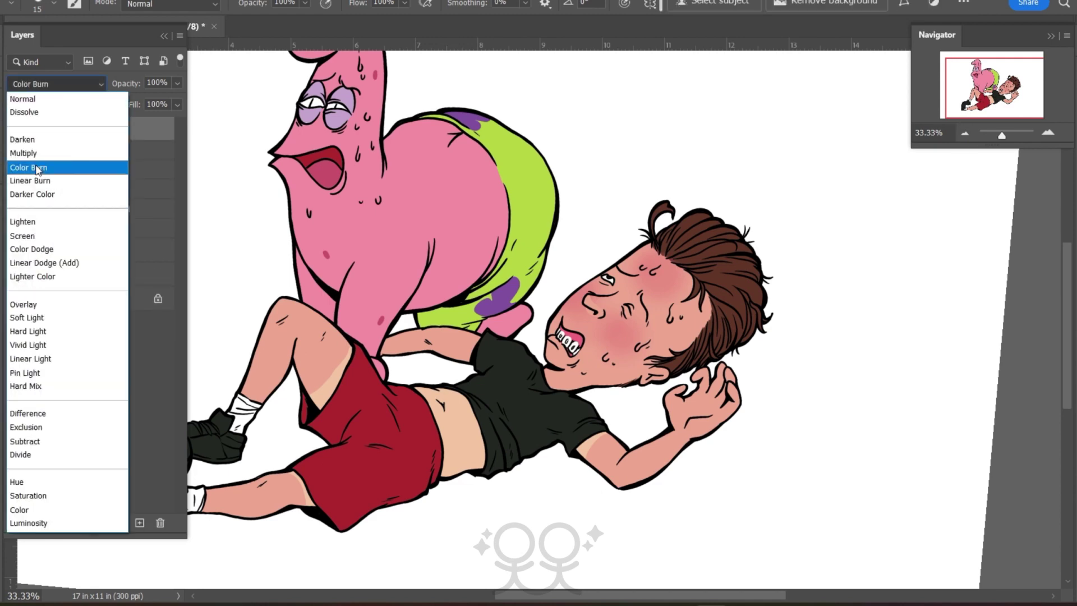
click(32, 153)
click(143, 78)
text(25)
key(Return)
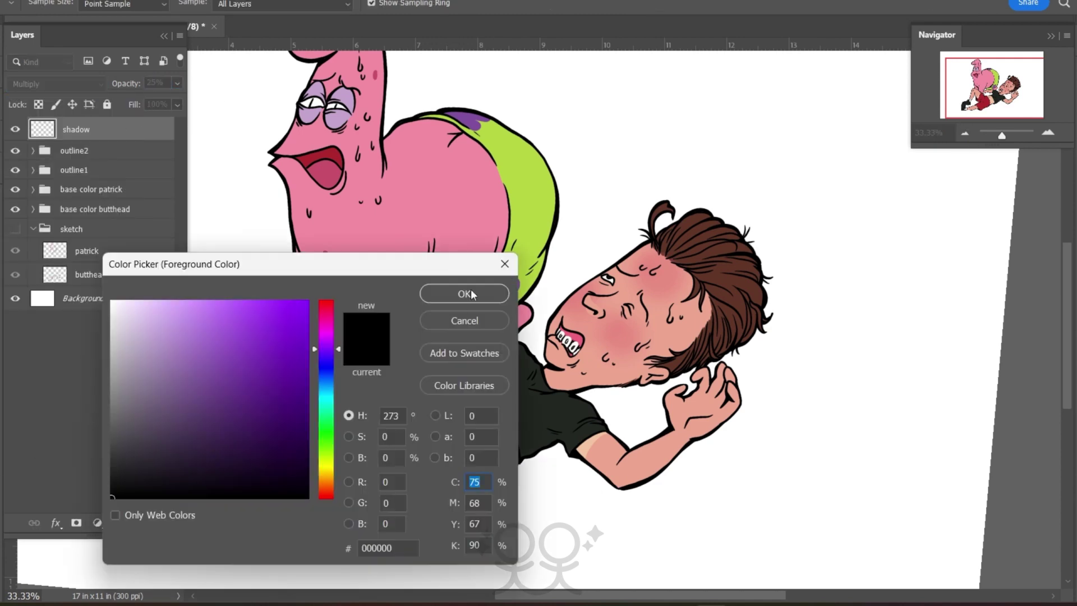
Choose a purple shadow colour, shade the man's nose, ear and jaw with the 15 px brush and hide the base color groups
click(456, 291)
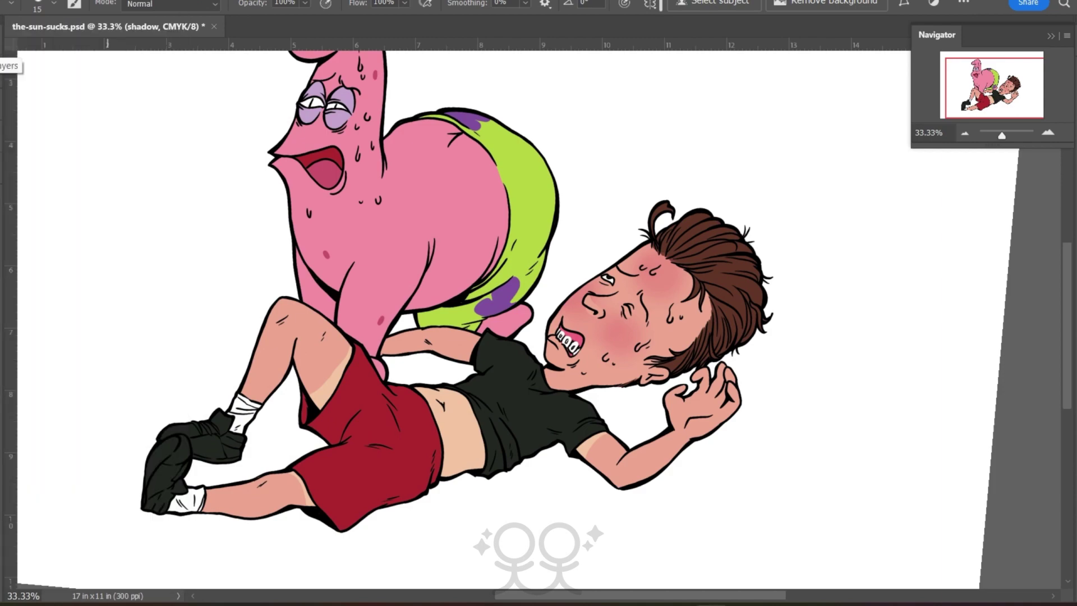
click(1049, 134)
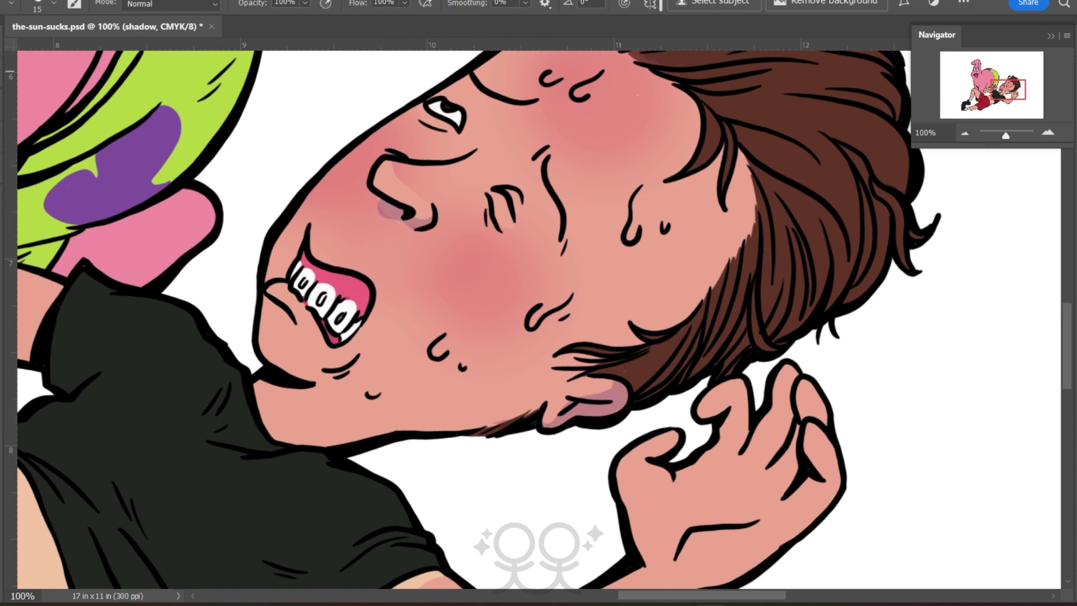
click(3, 74)
drag(16, 188, 16, 209)
click(3, 74)
drag(537, 413, 364, 441)
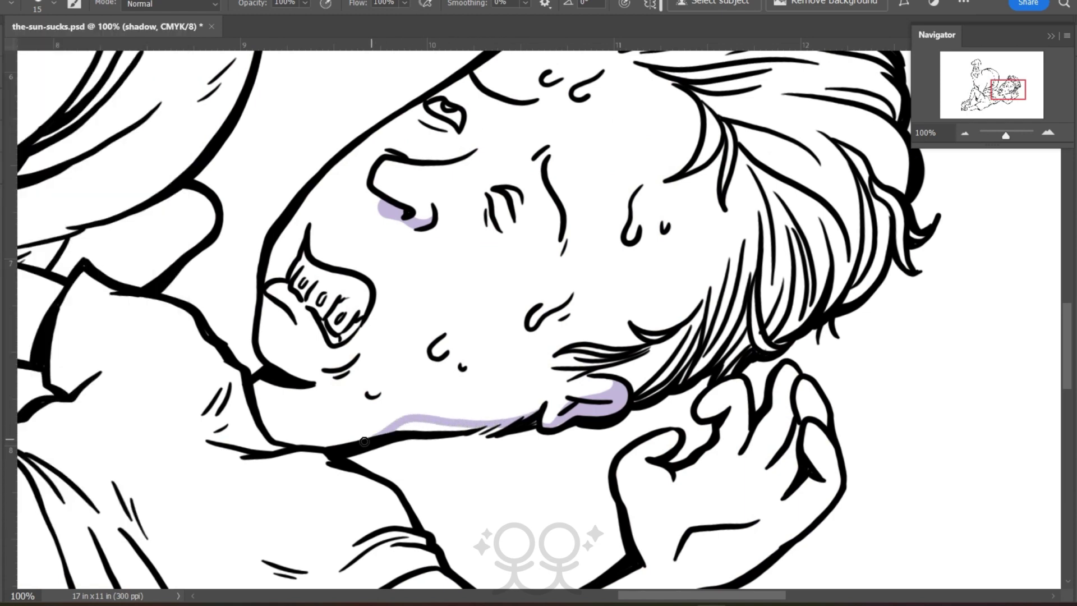
Shade the hair strands at the back of the man's head in purple with a 20 px brush
scroll(415, 423, up, 3)
key(bracketright)
mouse_move(783, 201)
mouse_down()
mouse_move(854, 202)
mouse_move(896, 227)
mouse_up()
mouse_move(824, 207)
mouse_down()
mouse_move(900, 269)
mouse_move(890, 266)
mouse_move(872, 348)
mouse_up()
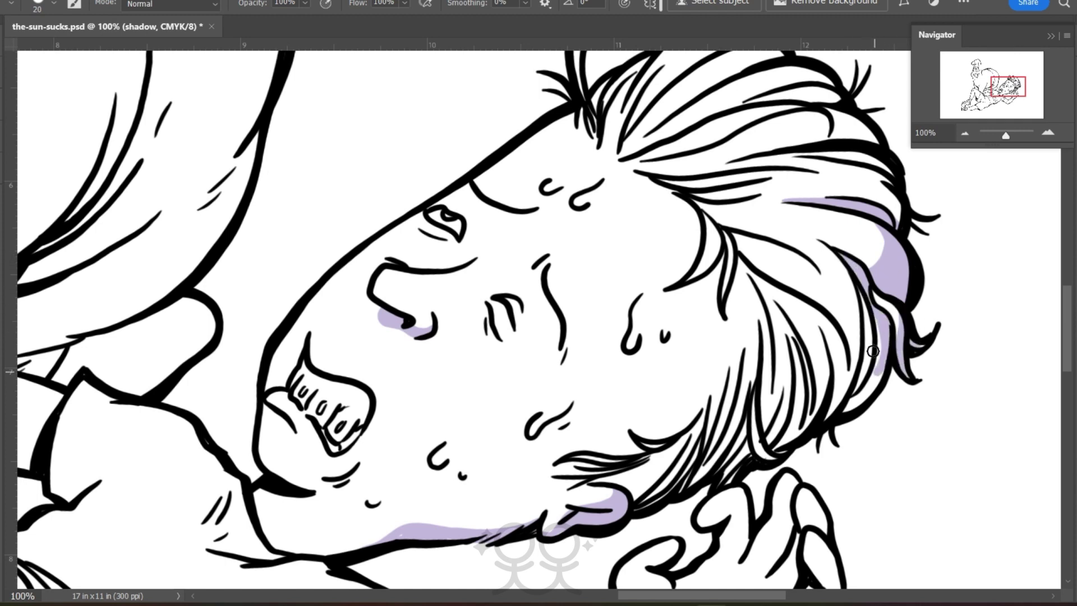
mouse_move(861, 285)
mouse_down()
mouse_move(857, 391)
mouse_move(880, 368)
mouse_up()
drag(835, 259, 852, 376)
mouse_move(847, 283)
mouse_down()
mouse_move(836, 315)
mouse_move(840, 397)
mouse_up()
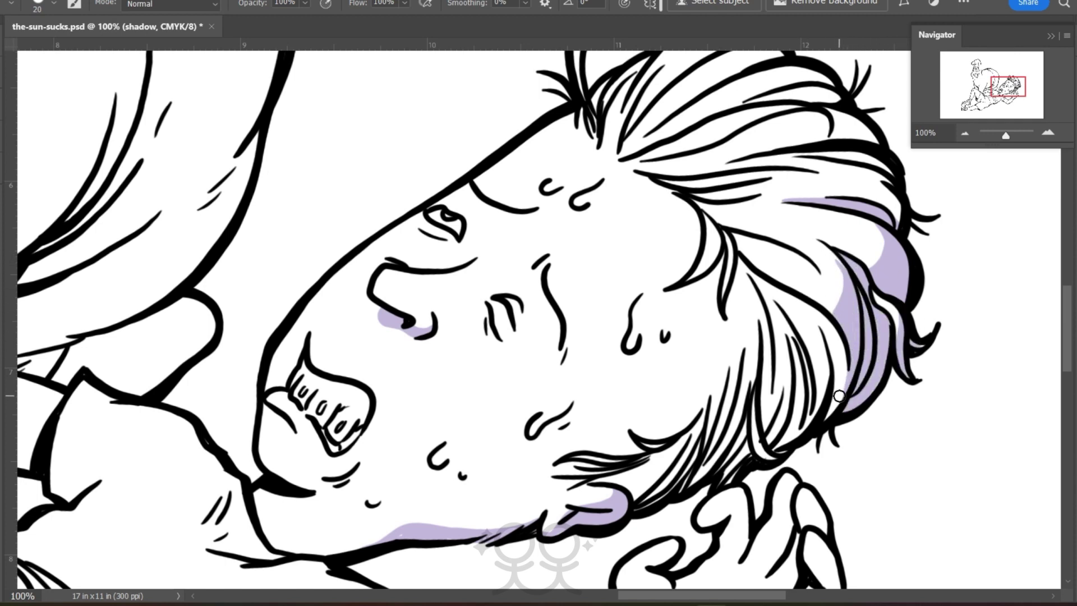
Continue the purple hair shading along the lower strands down to the sideburn beside the man's ear
mouse_move(801, 301)
mouse_down()
mouse_move(839, 354)
mouse_move(832, 415)
mouse_up()
mouse_move(806, 315)
mouse_down()
mouse_move(822, 351)
mouse_move(820, 409)
mouse_up()
mouse_move(785, 311)
mouse_down()
mouse_move(811, 392)
mouse_move(814, 370)
mouse_move(773, 440)
mouse_move(766, 316)
mouse_move(762, 407)
mouse_move(797, 424)
mouse_up()
scroll(727, 285, down, 3)
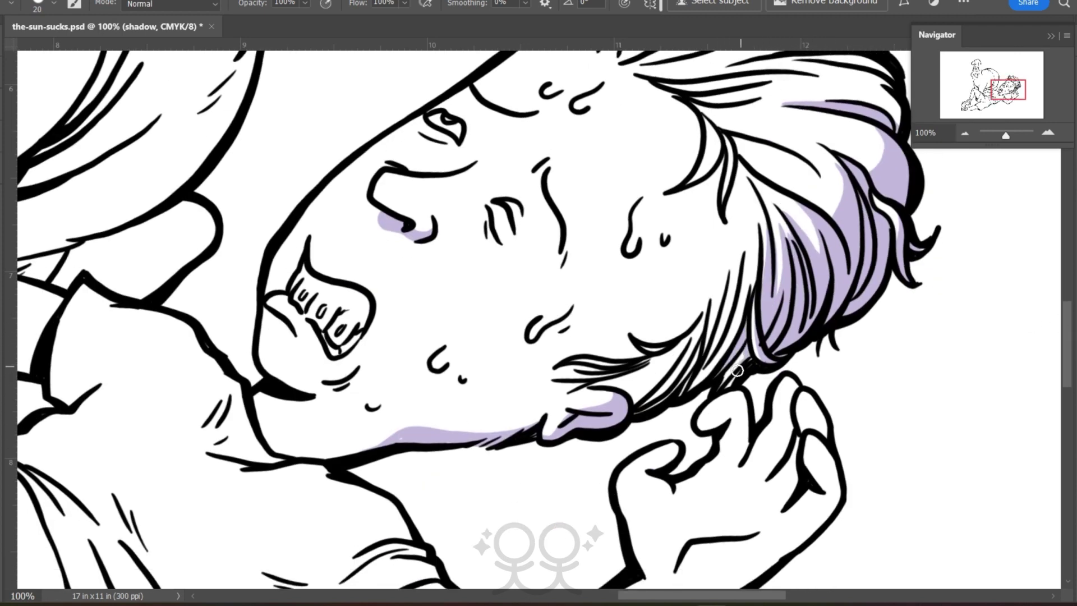
drag(686, 343, 623, 397)
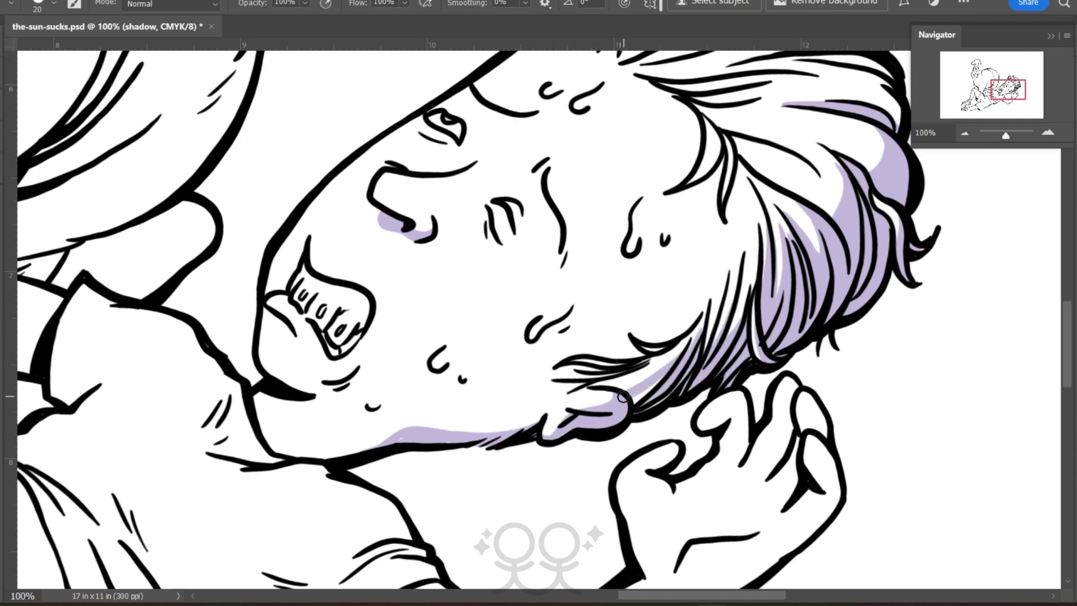
Shade the tips of the man's upper hair strands and the edge of the lock over his forehead
scroll(1074, 299, up, 7)
mouse_move(834, 193)
mouse_down()
mouse_move(765, 201)
mouse_move(782, 220)
mouse_move(868, 227)
mouse_move(881, 264)
mouse_move(867, 269)
mouse_move(891, 324)
mouse_up()
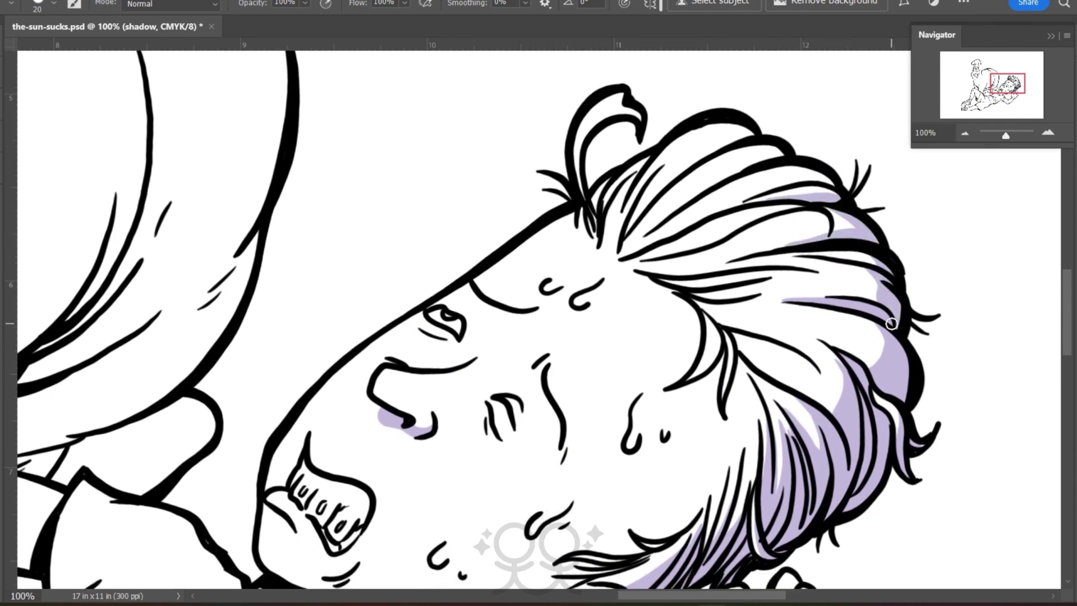
drag(1066, 309, 1066, 336)
mouse_move(722, 181)
mouse_down()
mouse_move(708, 201)
mouse_move(732, 208)
mouse_move(734, 228)
mouse_move(731, 159)
mouse_up()
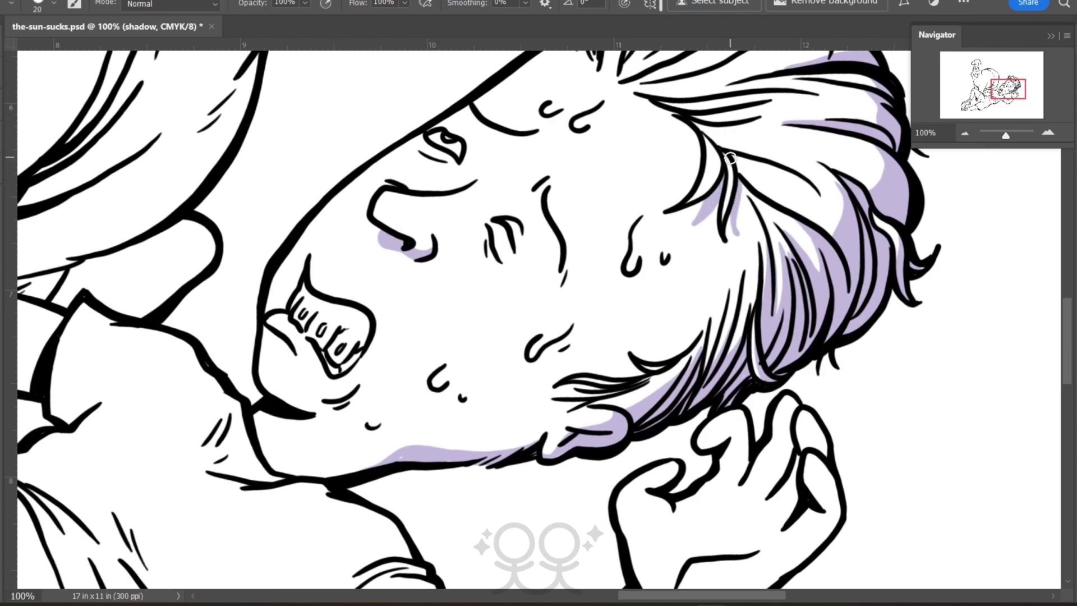
Shade the corner of the man's mouth, the underside of his outstretched arm and its end beside Patrick in purple
drag(369, 327, 367, 337)
drag(1007, 94, 999, 98)
drag(313, 249, 219, 233)
mouse_move(219, 233)
mouse_down()
mouse_move(332, 256)
mouse_move(163, 231)
mouse_up()
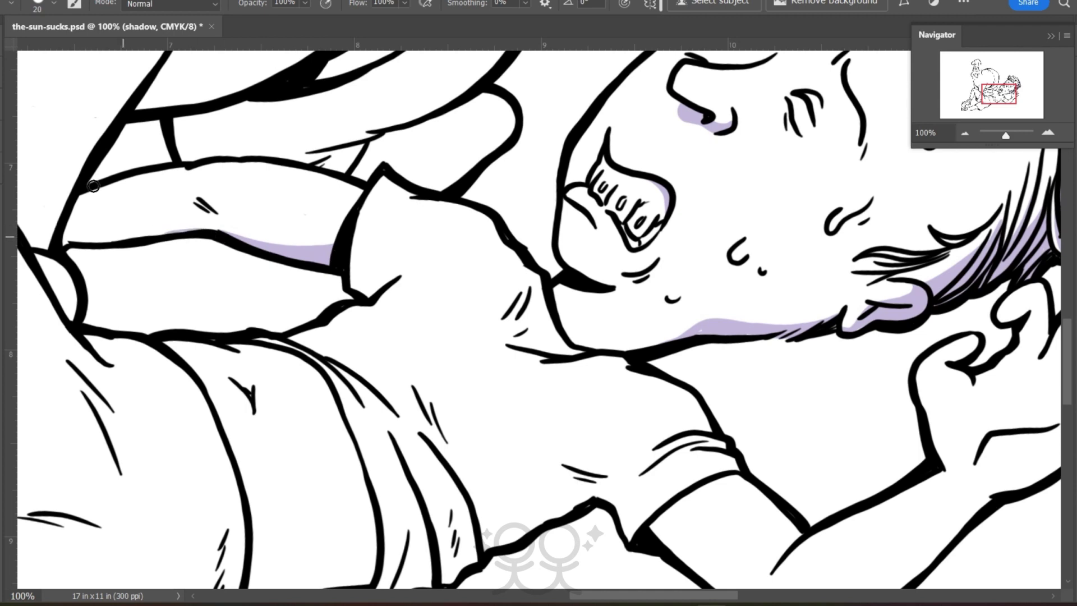
drag(189, 167, 161, 231)
mouse_move(142, 179)
mouse_down()
mouse_move(192, 174)
mouse_move(163, 175)
mouse_move(153, 232)
mouse_move(79, 235)
mouse_move(67, 229)
mouse_move(85, 223)
mouse_move(81, 199)
mouse_move(167, 174)
mouse_move(145, 202)
mouse_move(122, 184)
mouse_move(120, 204)
mouse_move(86, 236)
mouse_up()
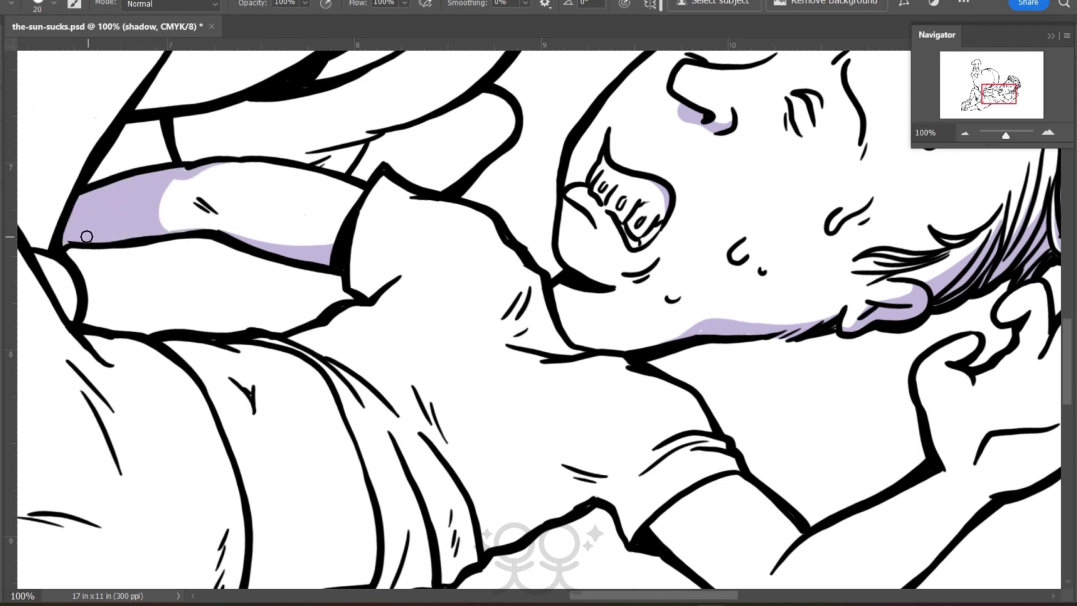
Shade the man's shirt at the collar, shoulder, both sleeves and armpit folds, plus the edges of his upper arm
drag(676, 381, 703, 422)
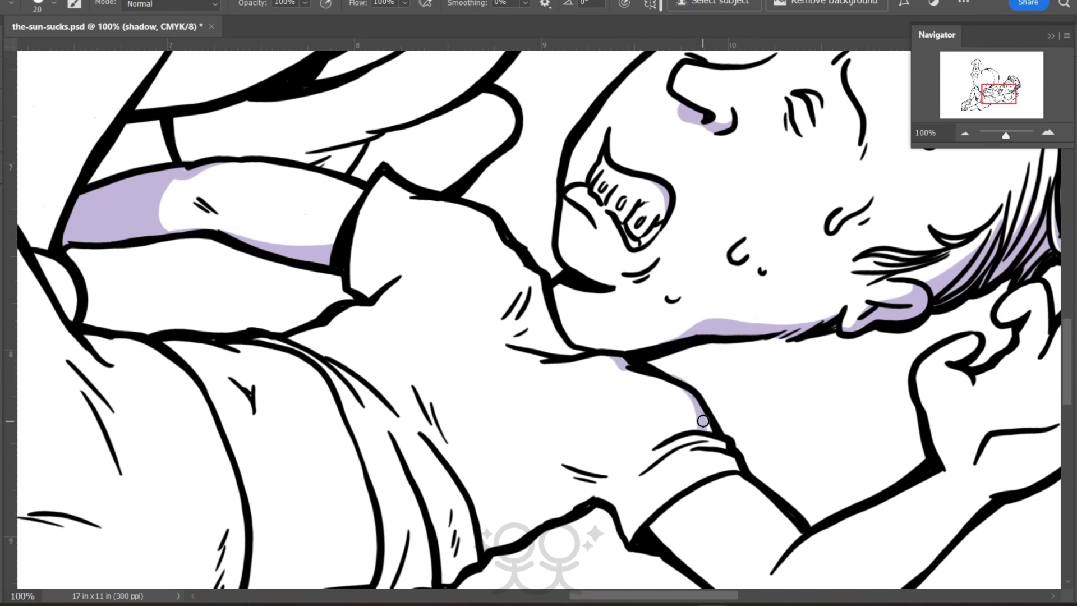
scroll(1068, 358, down, 5)
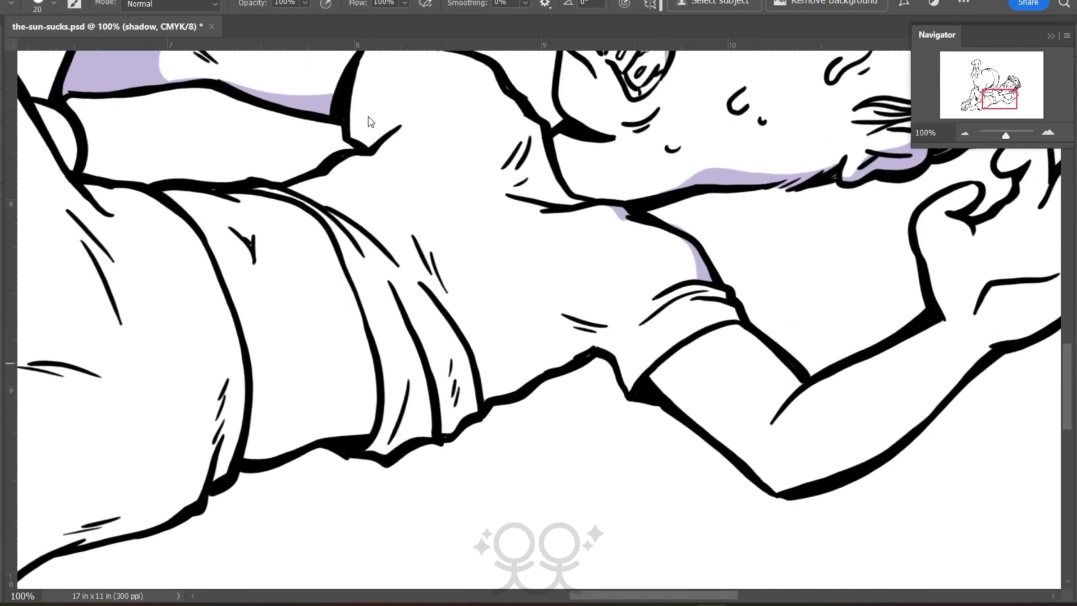
mouse_move(348, 113)
mouse_down()
mouse_move(379, 131)
mouse_move(356, 131)
mouse_up()
drag(732, 320, 766, 347)
drag(716, 441, 656, 379)
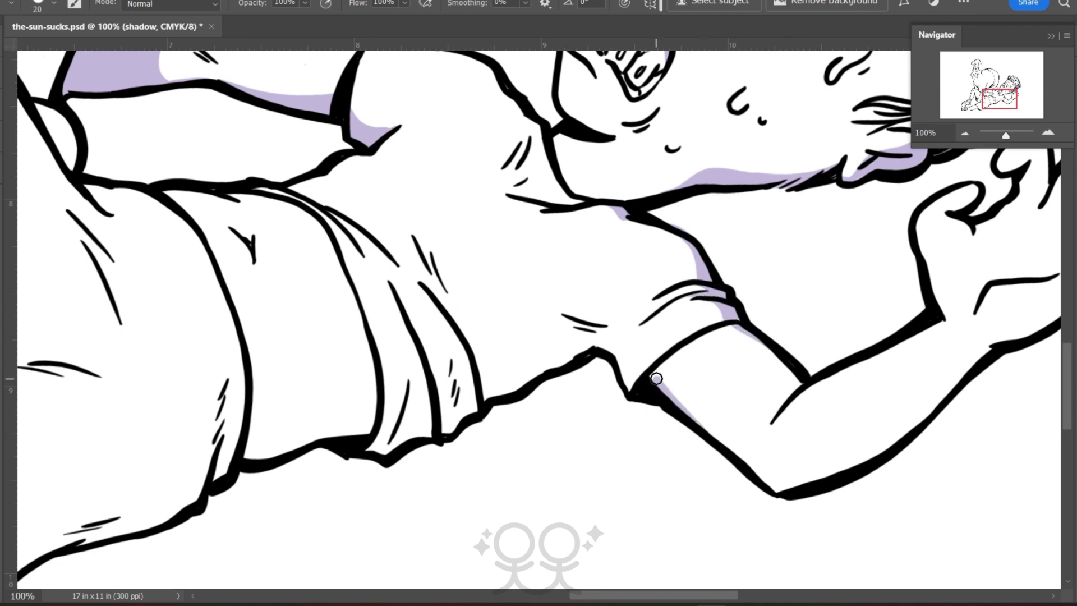
mouse_move(554, 309)
mouse_down()
mouse_move(576, 330)
mouse_move(569, 359)
mouse_move(584, 328)
mouse_move(569, 356)
mouse_up()
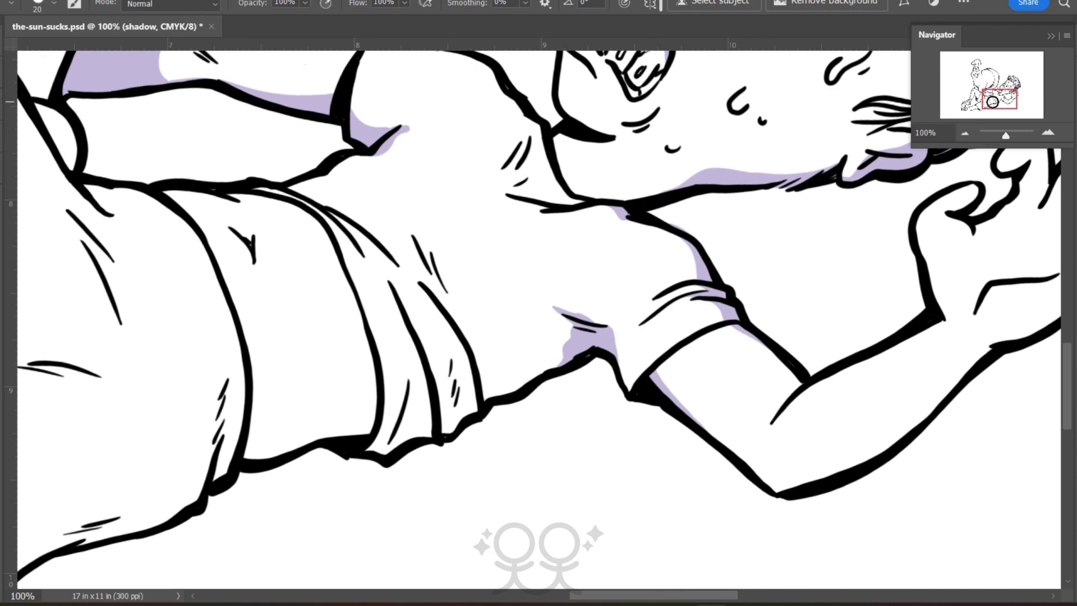
Shade the fingers, palm edge and wrist of the man's raised hand in purple and save the file
drag(677, 596, 746, 596)
drag(689, 278, 713, 230)
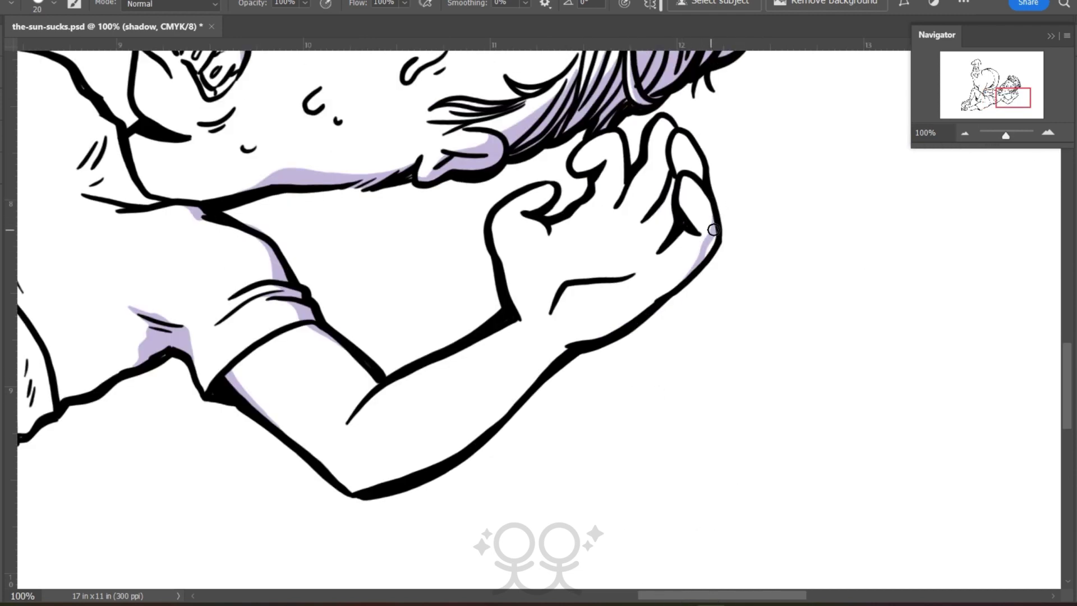
drag(697, 160, 697, 173)
mouse_move(666, 160)
mouse_down()
mouse_move(657, 199)
mouse_move(665, 241)
mouse_up()
drag(620, 148, 618, 194)
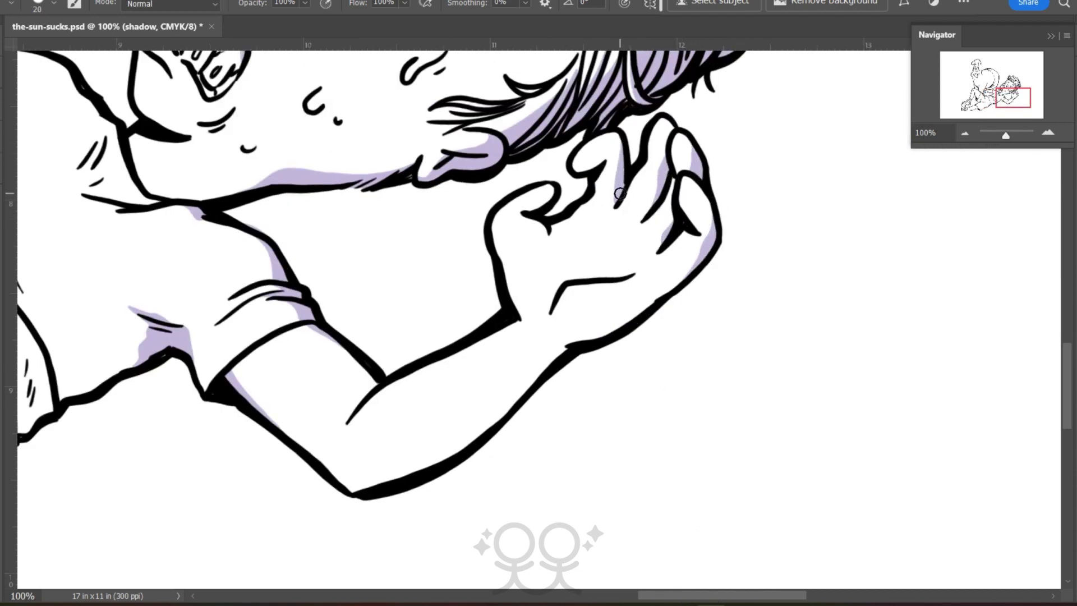
mouse_move(684, 279)
mouse_down()
mouse_move(563, 336)
mouse_move(572, 346)
mouse_up()
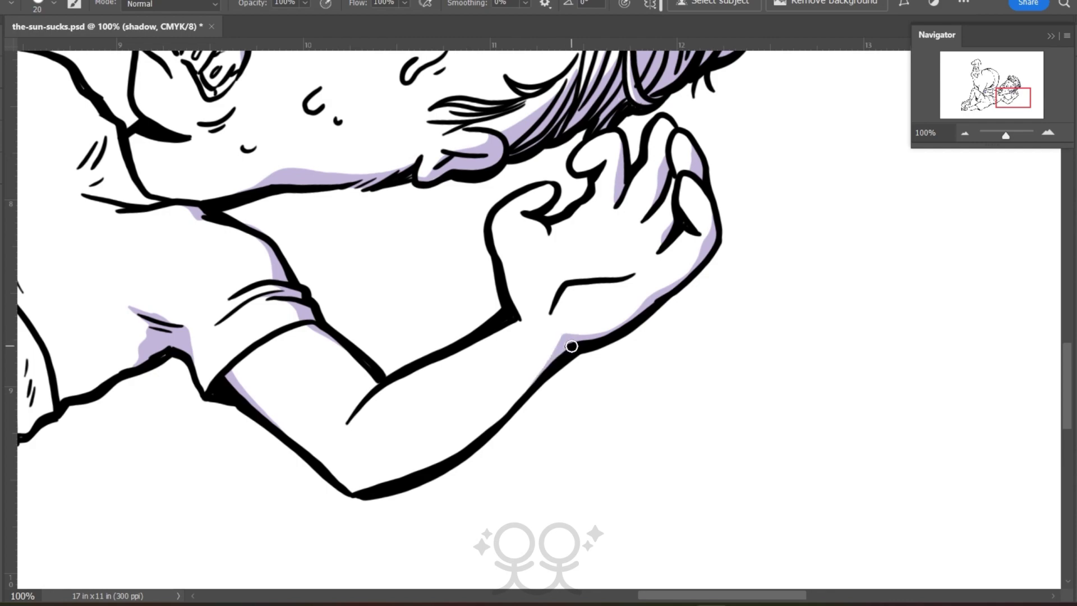
click(2, 1)
click(33, 145)
Shade the lower edge and hem folds of the man's shirt and the bare belly beside it
click(1003, 90)
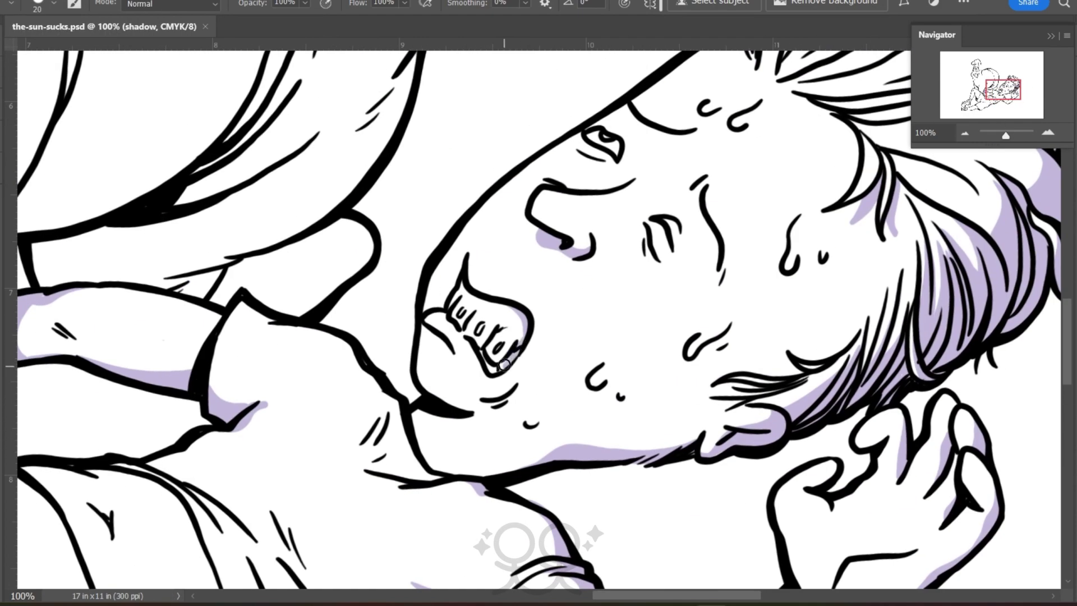
drag(1002, 90, 992, 100)
drag(689, 391, 634, 416)
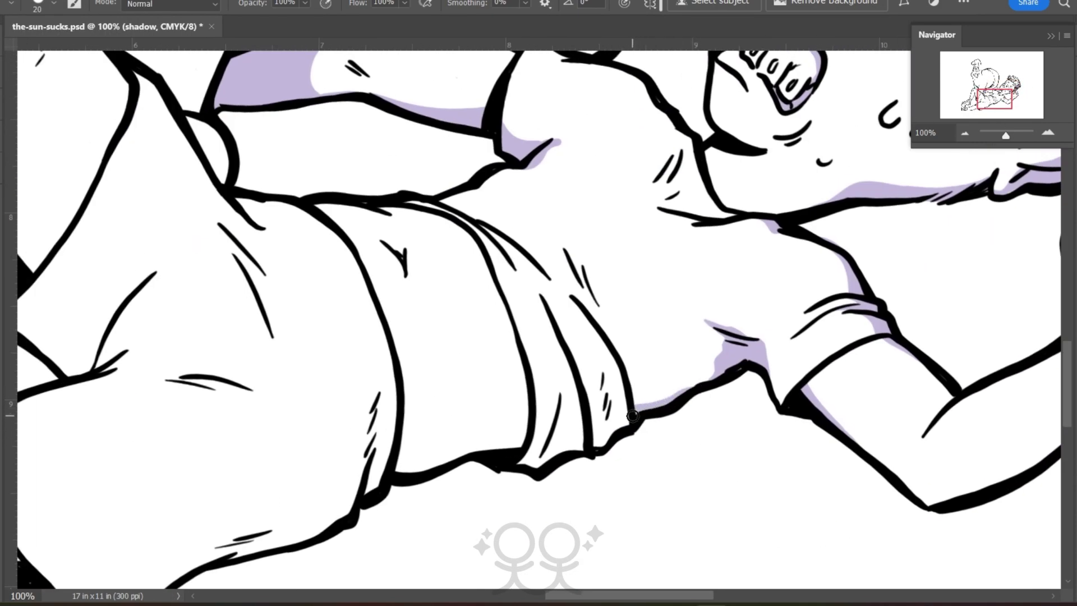
drag(615, 359, 598, 429)
drag(621, 391, 599, 446)
mouse_move(578, 386)
mouse_down()
mouse_move(538, 434)
mouse_move(571, 446)
mouse_move(537, 441)
mouse_up()
mouse_move(491, 272)
mouse_down()
mouse_move(508, 308)
mouse_move(515, 440)
mouse_move(523, 433)
mouse_move(425, 471)
mouse_up()
Shade the back of the man's bent leg, its sock and the inner opening of his shorts
drag(577, 598, 520, 598)
drag(1069, 401, 1072, 375)
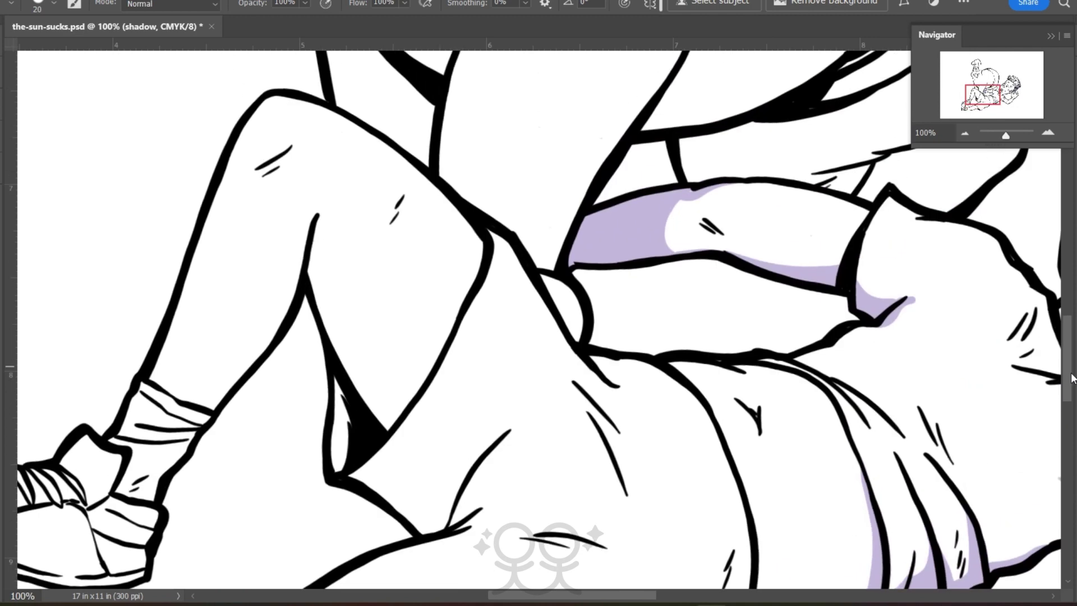
mouse_move(314, 225)
mouse_down()
mouse_move(325, 300)
mouse_move(314, 251)
mouse_up()
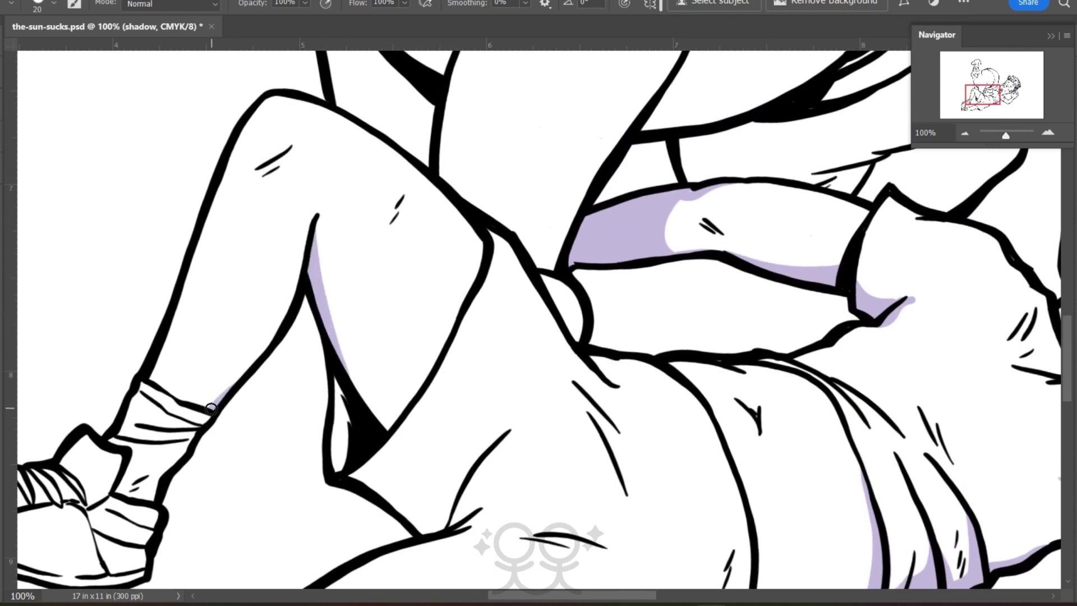
mouse_move(211, 408)
mouse_down()
mouse_move(156, 405)
mouse_move(200, 426)
mouse_move(139, 443)
mouse_move(187, 444)
mouse_move(155, 496)
mouse_up()
scroll(142, 492, left, 4)
drag(573, 380, 577, 466)
mouse_move(713, 459)
mouse_down()
mouse_move(683, 504)
mouse_move(595, 474)
mouse_move(637, 500)
mouse_move(687, 502)
mouse_up()
Shade the waist and underside of the man's shorts and the lower edge of his outstretched leg
drag(1069, 355, 1069, 385)
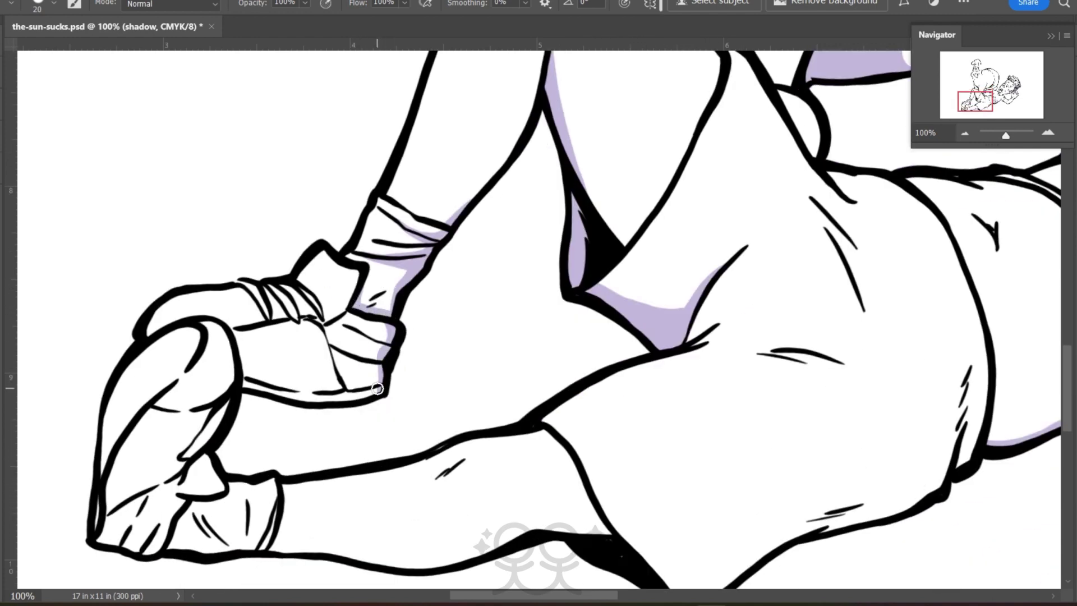
drag(976, 428, 967, 449)
drag(1069, 387, 1069, 414)
drag(590, 595, 613, 595)
mouse_move(813, 272)
mouse_down()
mouse_move(756, 329)
mouse_move(659, 357)
mouse_move(807, 301)
mouse_move(775, 329)
mouse_move(661, 365)
mouse_up()
mouse_move(411, 269)
mouse_down()
mouse_move(434, 348)
mouse_move(437, 329)
mouse_move(448, 357)
mouse_up()
drag(604, 596, 566, 595)
mouse_move(656, 352)
mouse_down()
mouse_move(501, 401)
mouse_move(418, 385)
mouse_move(308, 389)
mouse_move(361, 358)
mouse_move(352, 379)
mouse_move(356, 357)
mouse_move(332, 375)
mouse_move(298, 364)
mouse_move(281, 342)
mouse_move(273, 355)
mouse_move(287, 363)
mouse_move(285, 386)
mouse_up()
Shade Patrick's face under the head tip and brow, inside the open mouth and along the tongue
drag(969, 106, 979, 69)
drag(321, 154, 261, 226)
mouse_move(396, 260)
mouse_down()
mouse_move(370, 238)
mouse_move(350, 249)
mouse_move(348, 221)
mouse_move(324, 211)
mouse_move(289, 230)
mouse_up()
drag(1068, 266, 1068, 293)
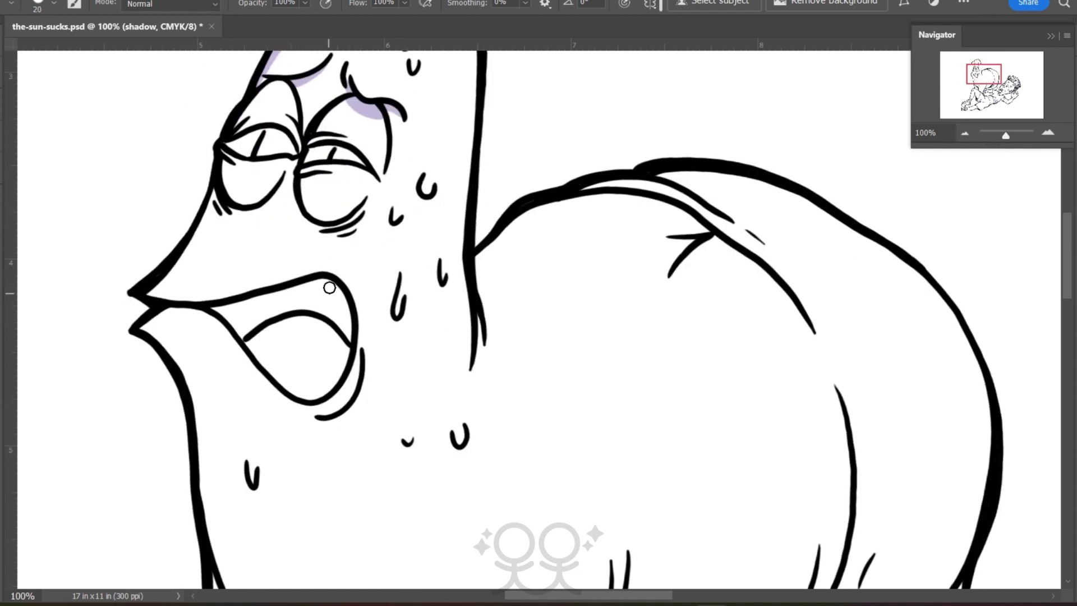
mouse_move(330, 288)
mouse_down()
mouse_move(347, 350)
mouse_move(266, 339)
mouse_move(338, 308)
mouse_move(300, 285)
mouse_move(277, 301)
mouse_up()
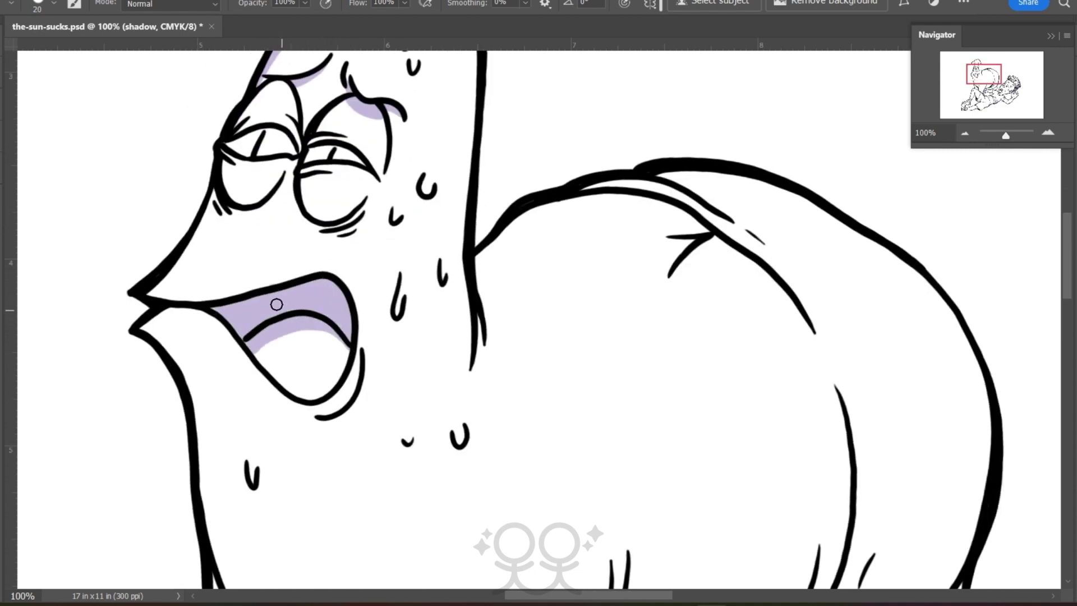
drag(263, 343, 322, 414)
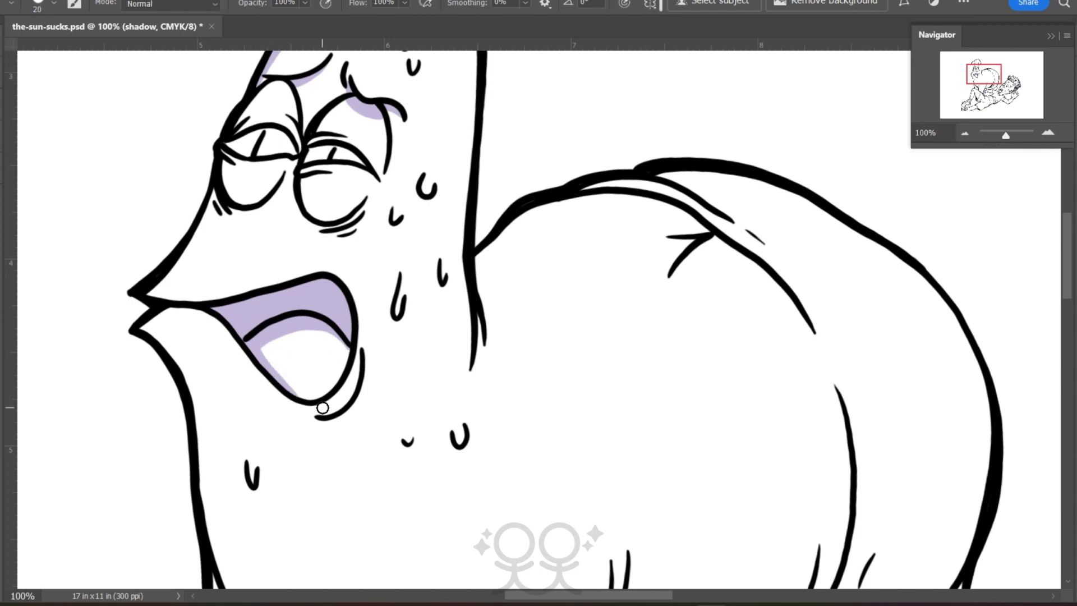
Shade Patrick's lower chest between his arms, his far arm and the rear edge of his near arm
drag(1067, 291, 1070, 327)
drag(362, 440, 282, 444)
drag(352, 452, 328, 469)
drag(1068, 316, 1070, 341)
mouse_move(260, 281)
mouse_down()
mouse_move(327, 391)
mouse_move(318, 350)
mouse_up()
drag(519, 396, 449, 522)
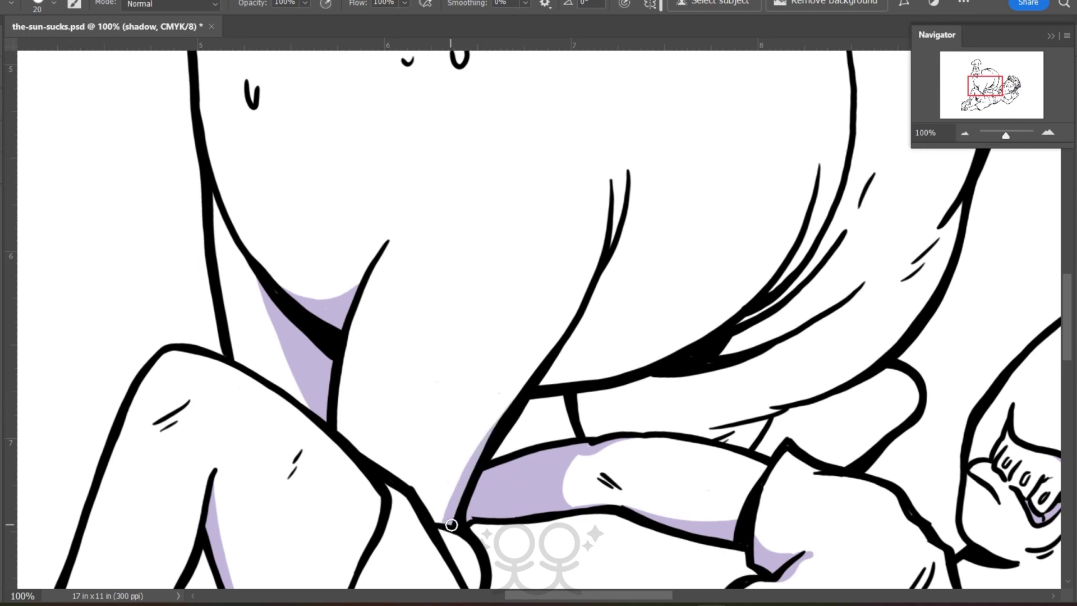
Outline and fill a curved purple shadow along the underside of Patrick's belly, behind his near arm
scroll(460, 449, down, 4)
scroll(474, 347, up, 5)
drag(819, 193, 595, 337)
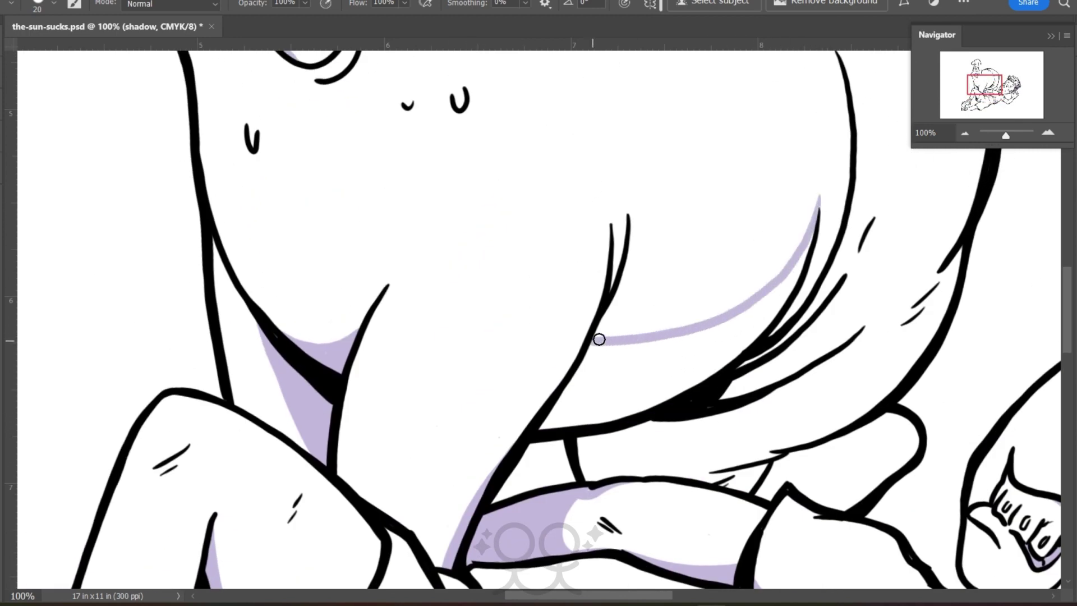
drag(627, 240, 599, 335)
mouse_move(846, 188)
mouse_down()
mouse_move(820, 227)
mouse_move(810, 274)
mouse_move(753, 340)
mouse_up()
drag(802, 290, 743, 340)
mouse_move(848, 144)
mouse_down()
mouse_move(814, 233)
mouse_move(692, 363)
mouse_move(587, 370)
mouse_move(548, 423)
mouse_move(605, 382)
mouse_move(633, 401)
mouse_up()
Shade the lower part of Patrick's shorts along the fold lines beside his belly
drag(614, 596, 644, 596)
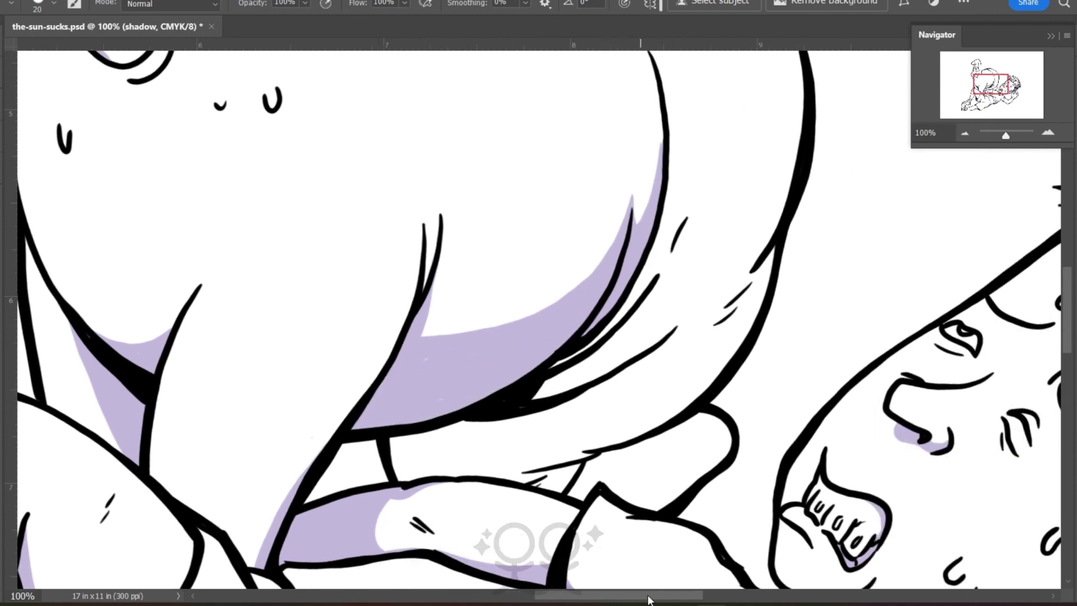
scroll(799, 238, up, 2)
mouse_move(791, 250)
mouse_down()
mouse_move(694, 363)
mouse_move(631, 386)
mouse_up()
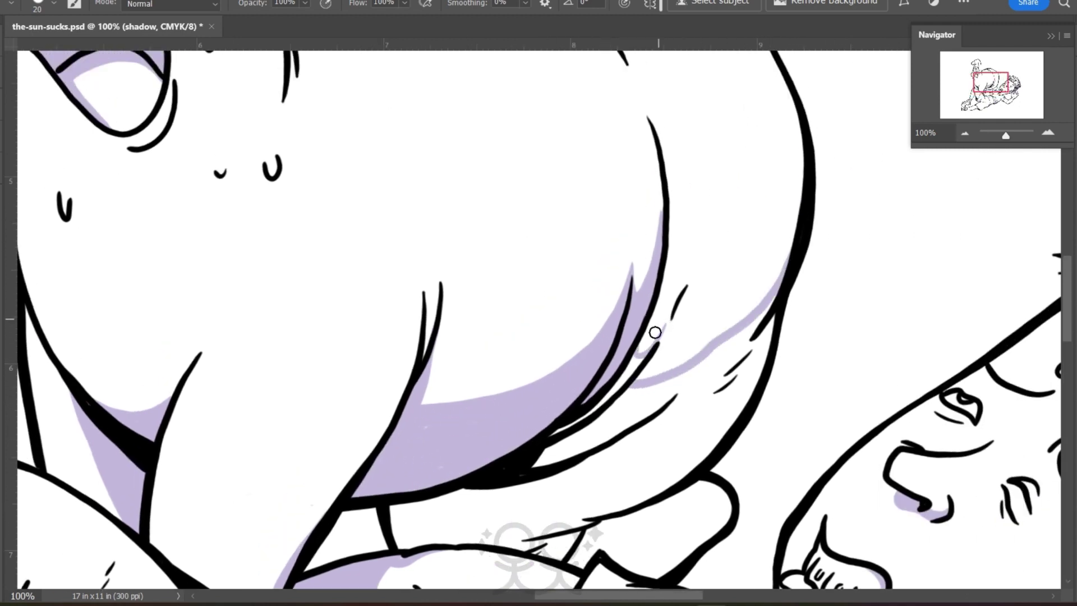
mouse_move(655, 332)
mouse_down()
mouse_move(631, 390)
mouse_move(586, 418)
mouse_up()
mouse_move(774, 294)
mouse_down()
mouse_move(718, 363)
mouse_move(595, 445)
mouse_move(568, 425)
mouse_up()
Fill the shadow on the lower leg of Patrick's shorts and shade his foot with a 30 px brush
drag(1066, 327, 1071, 350)
drag(758, 191, 741, 260)
mouse_move(770, 168)
mouse_down()
mouse_move(711, 297)
mouse_move(597, 353)
mouse_move(598, 325)
mouse_move(573, 361)
mouse_move(580, 329)
mouse_move(538, 319)
mouse_move(442, 385)
mouse_move(481, 370)
mouse_move(445, 347)
mouse_move(472, 348)
mouse_up()
key(bracketright)
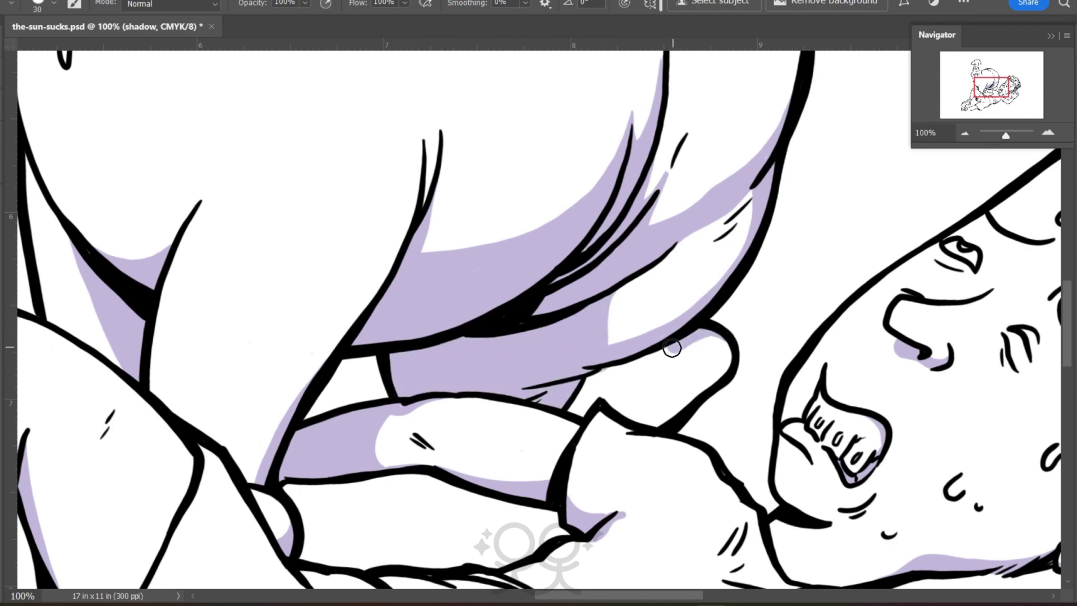
mouse_move(694, 392)
mouse_down()
mouse_move(726, 368)
mouse_move(649, 414)
mouse_up()
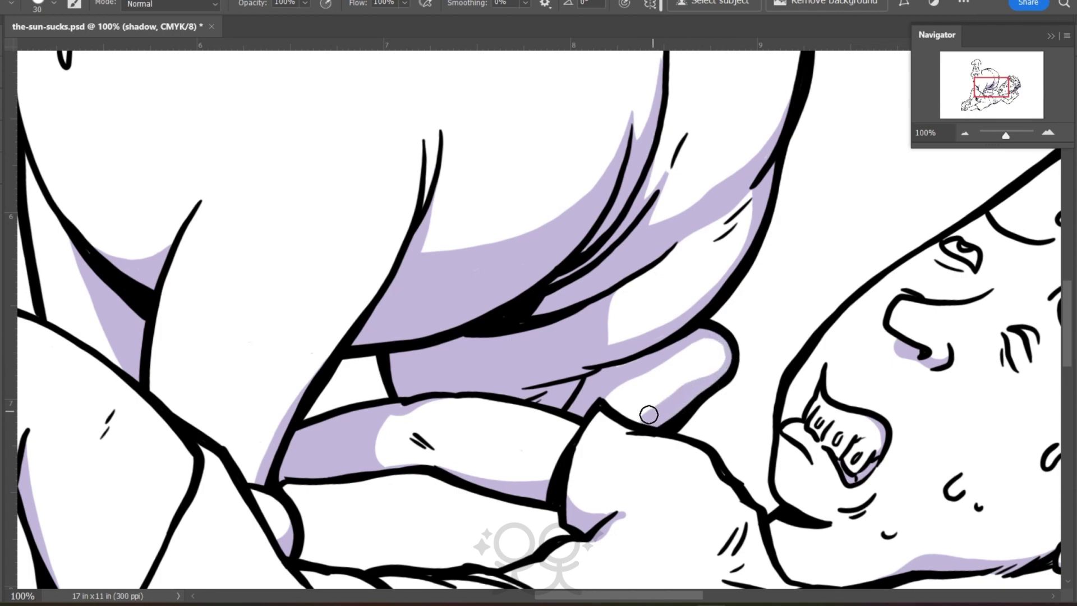
Show the base color patrick and base color butthead groups again with the whole drawing in view
click(965, 133)
click(965, 133)
click(964, 133)
click(965, 133)
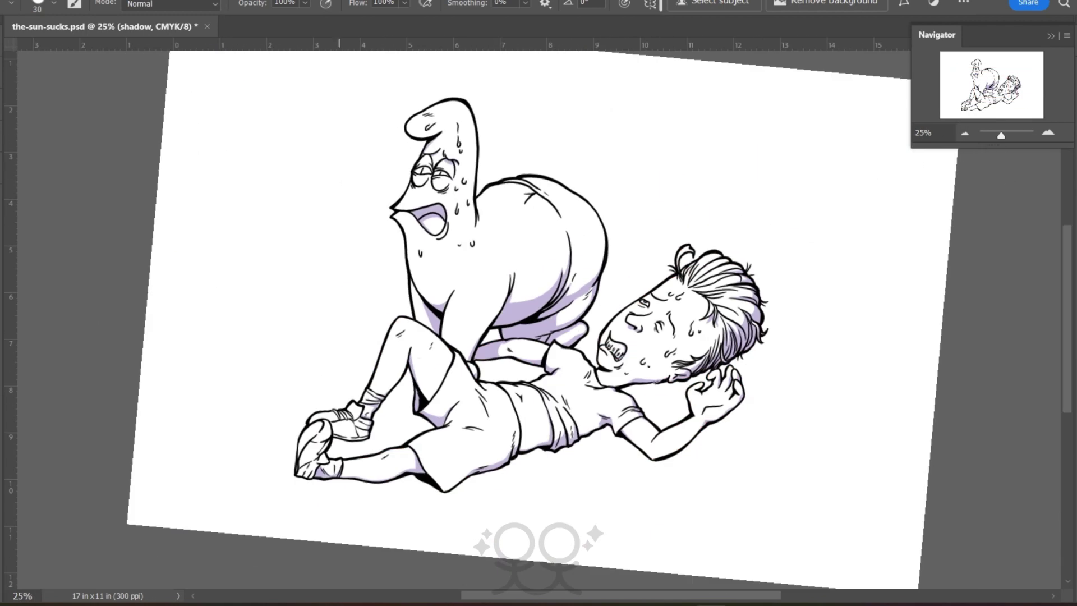
key(F7)
click(16, 190)
click(15, 209)
Set the shadow layer's blend mode to Luminosity and its opacity to about 48%
click(177, 83)
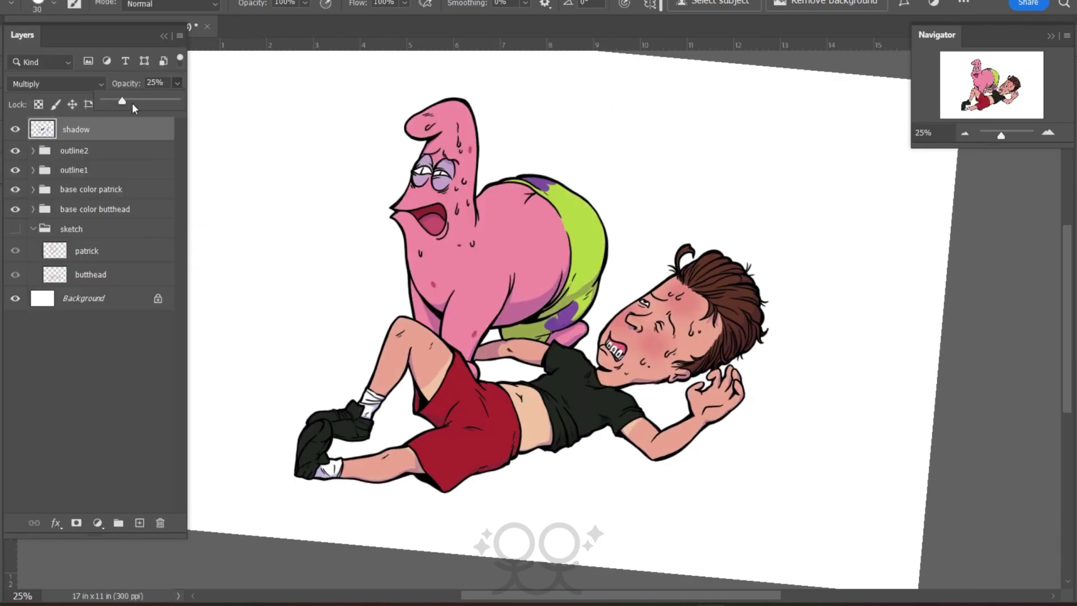
click(132, 102)
click(89, 84)
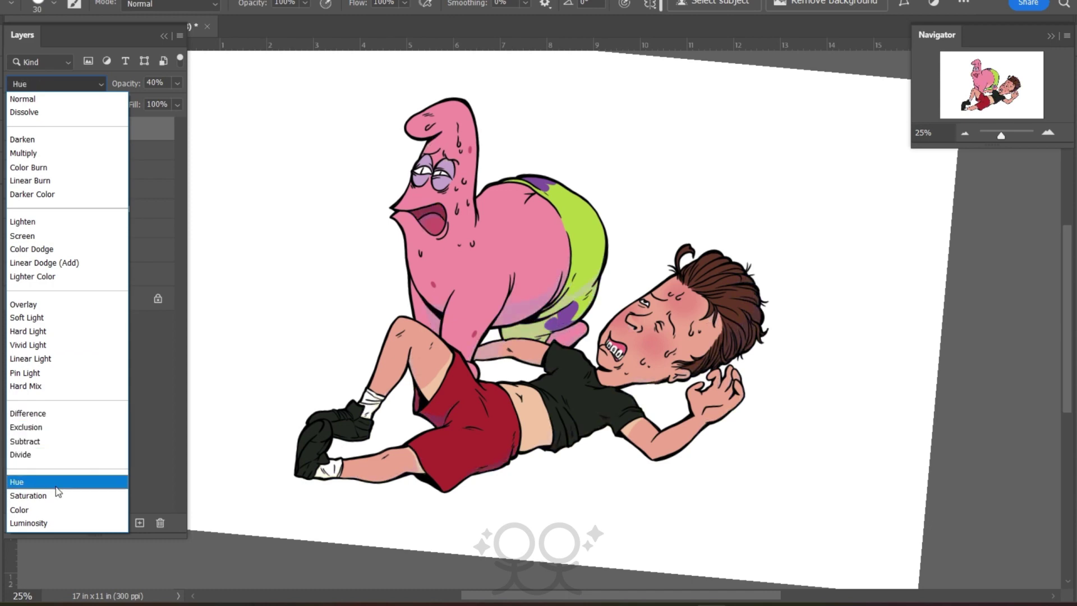
click(34, 523)
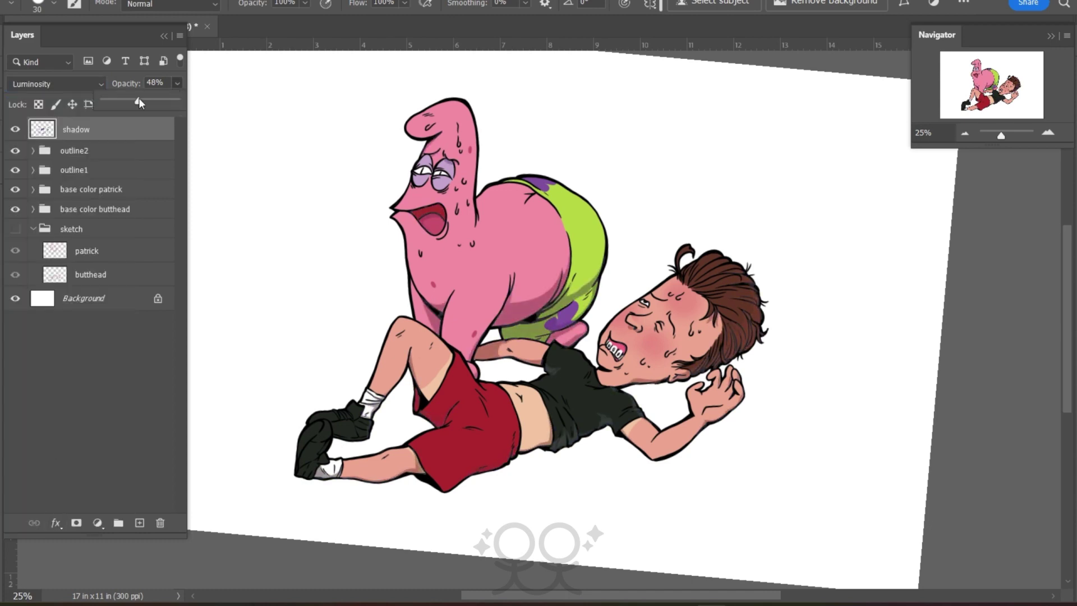
drag(132, 83, 136, 73)
Add a new layer above the shadow layer and name it highlight
click(140, 523)
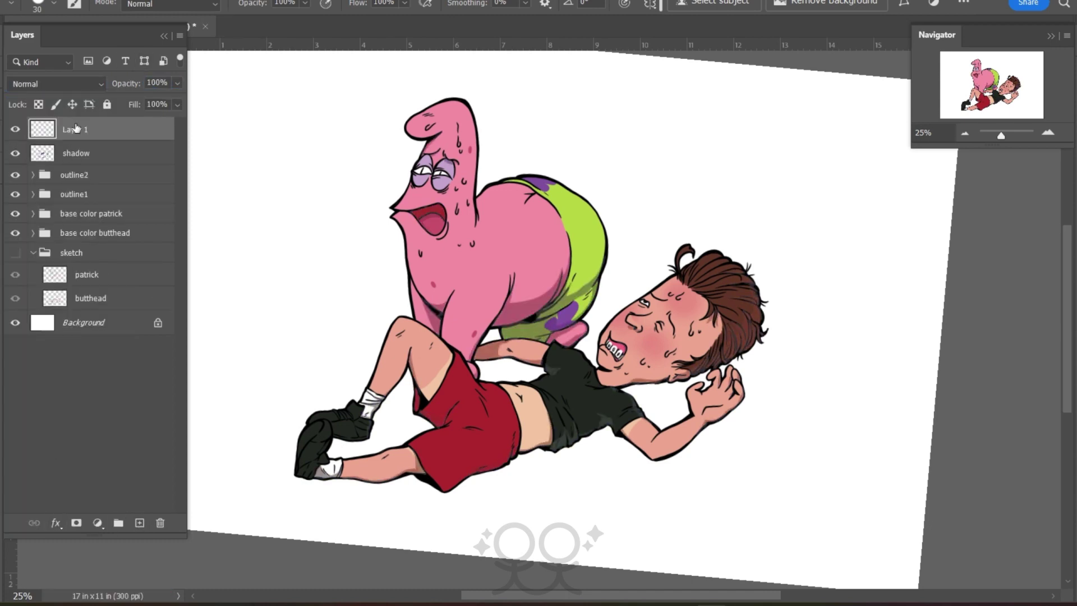
double_click(75, 128)
text(highlight)
key(Return)
Move the highlight and shadow layers below the outline groups, with highlight directly above shadow
click(494, 278)
scroll(444, 112, up, 3)
drag(494, 173, 499, 248)
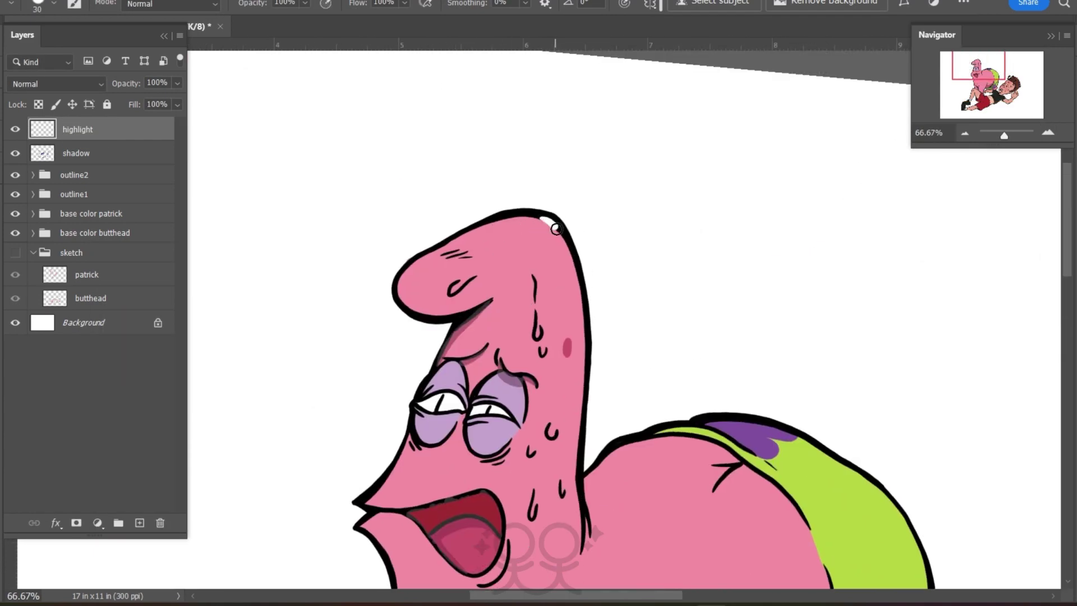
drag(67, 135, 69, 206)
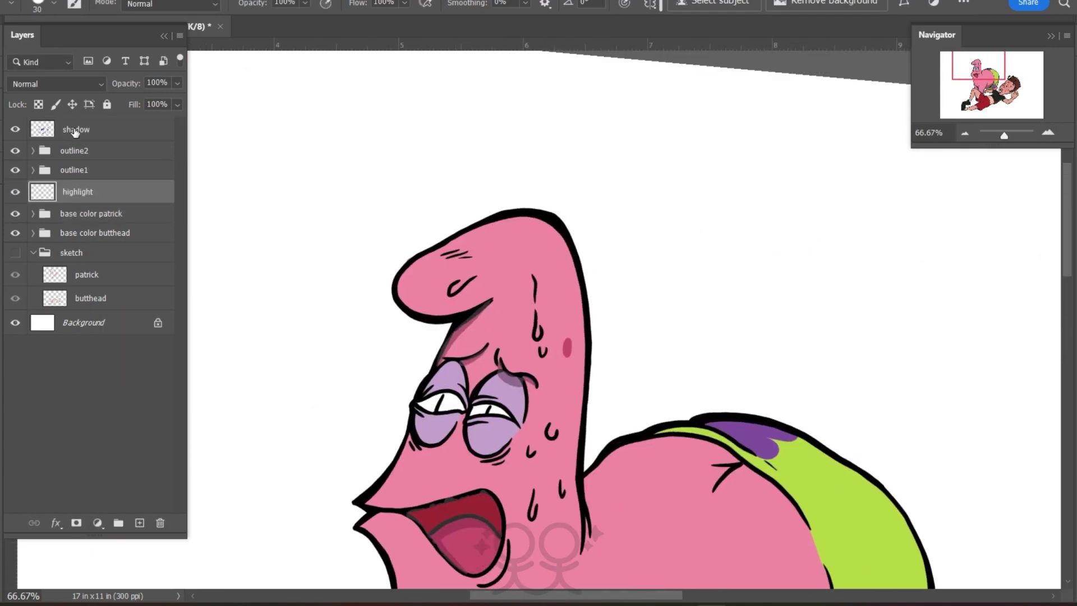
drag(75, 132, 75, 196)
Outline and fill a white highlight across the top of Patrick's head tip on the highlight layer
mouse_move(530, 218)
mouse_down()
mouse_move(558, 247)
mouse_move(427, 284)
mouse_move(408, 268)
mouse_up()
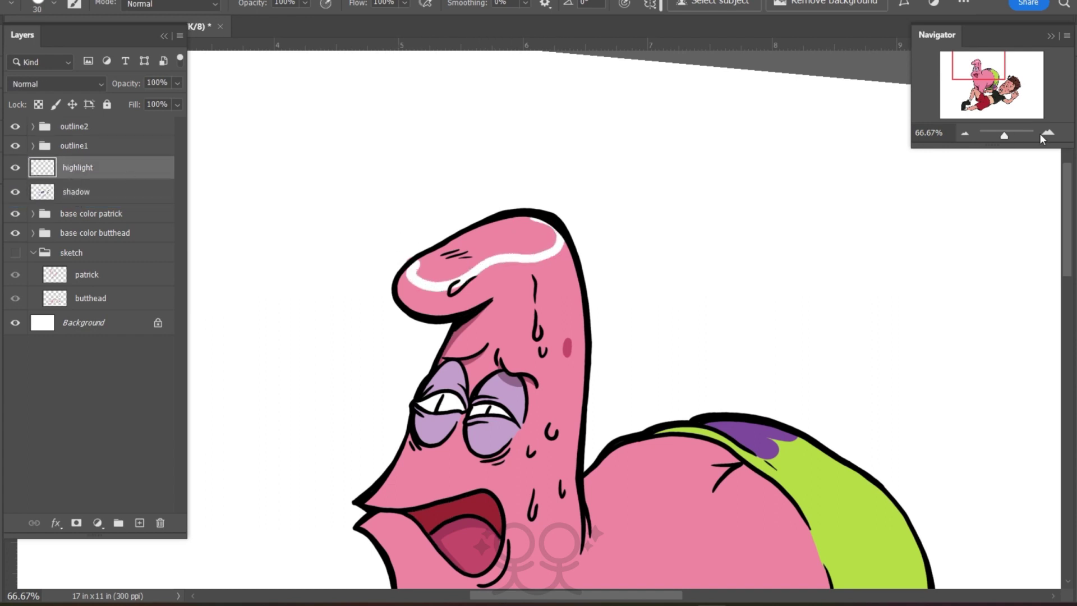
click(1047, 134)
mouse_move(693, 216)
mouse_down()
mouse_move(610, 180)
mouse_move(500, 230)
mouse_move(622, 191)
mouse_move(606, 193)
mouse_up()
key(e)
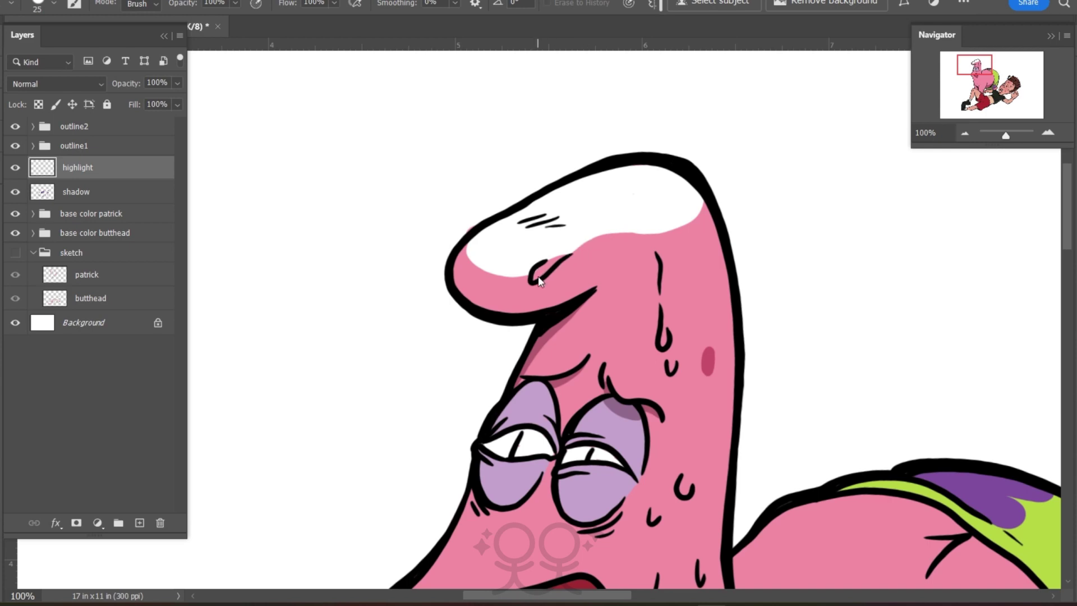
key(b)
Paint white highlights on the upper and lower lids of both of Patrick's eyes
drag(608, 413, 578, 432)
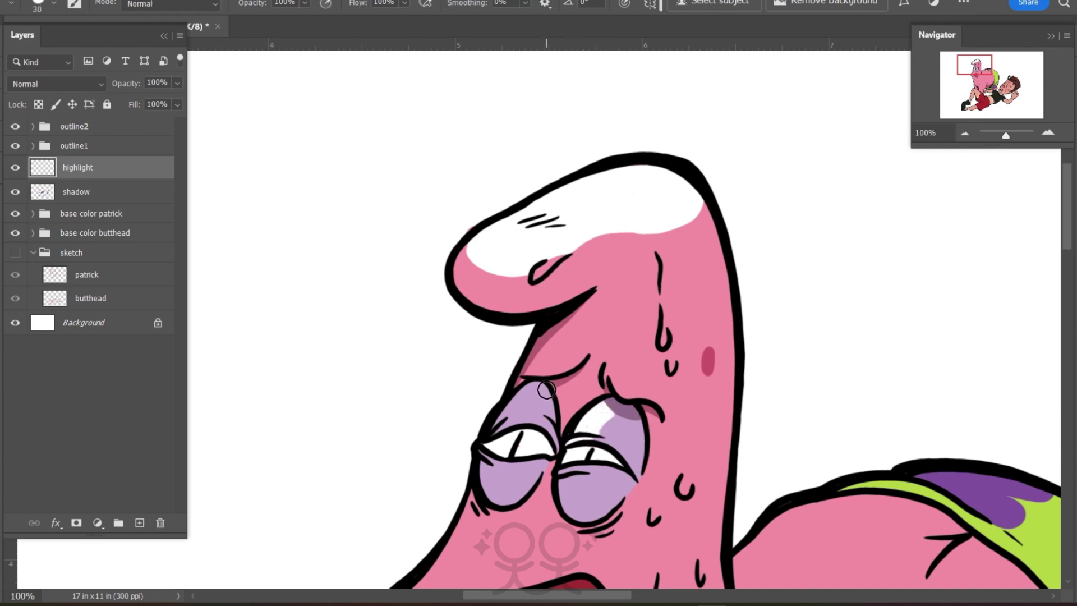
mouse_move(547, 389)
mouse_down()
mouse_move(497, 435)
mouse_move(528, 381)
mouse_up()
scroll(527, 382, down, 3)
drag(505, 284, 499, 308)
drag(580, 291, 572, 325)
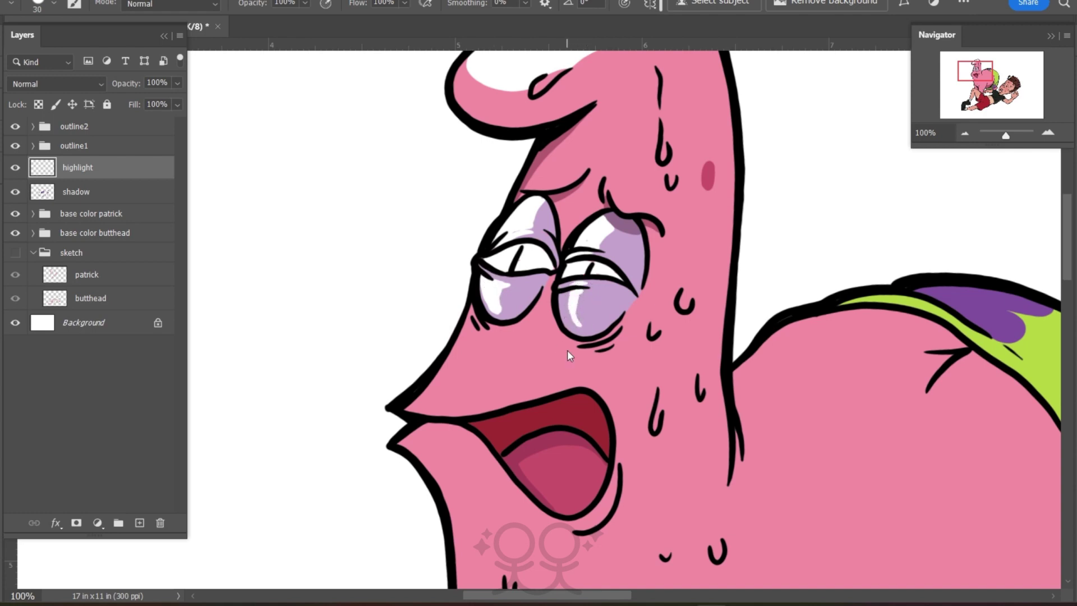
Set the highlight layer's blending mode to Overlay and its opacity to 60%
click(98, 82)
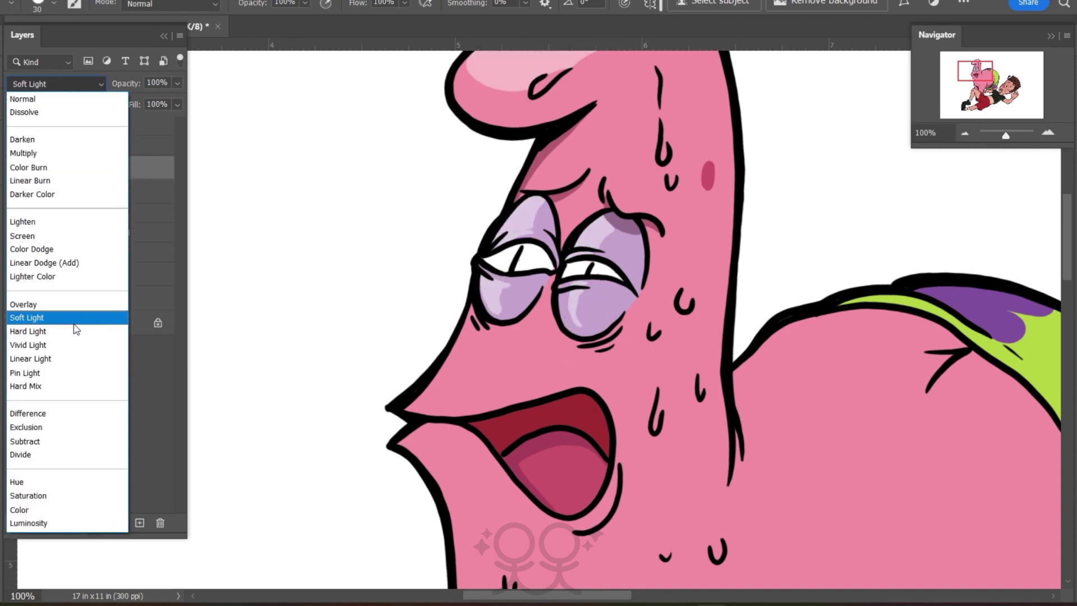
click(73, 307)
click(158, 84)
text(60)
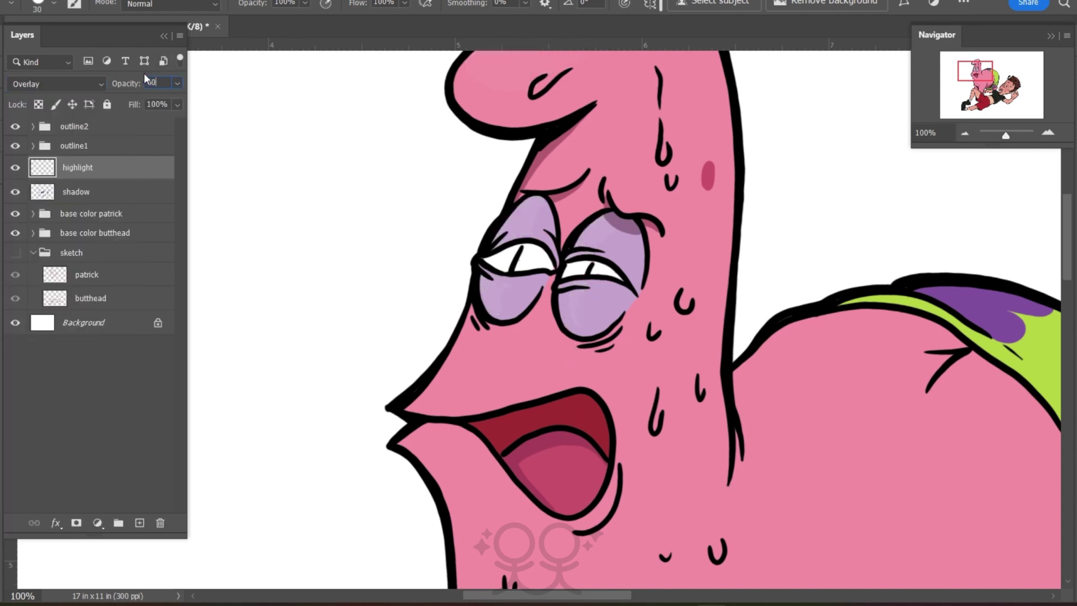
key(Return)
Paint highlights across the top of Patrick's back and the upper part of his green shorts
click(965, 135)
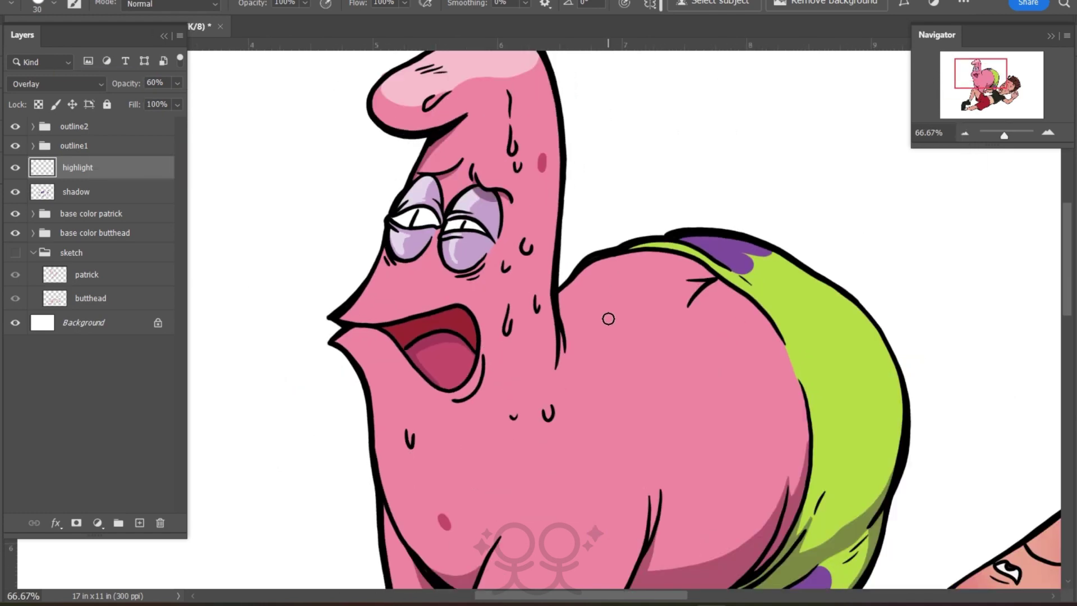
mouse_move(691, 318)
mouse_down()
mouse_move(749, 297)
mouse_move(705, 318)
mouse_up()
mouse_move(683, 273)
mouse_down()
mouse_move(564, 300)
mouse_move(628, 250)
mouse_move(588, 283)
mouse_up()
drag(715, 264, 643, 246)
drag(642, 246, 858, 306)
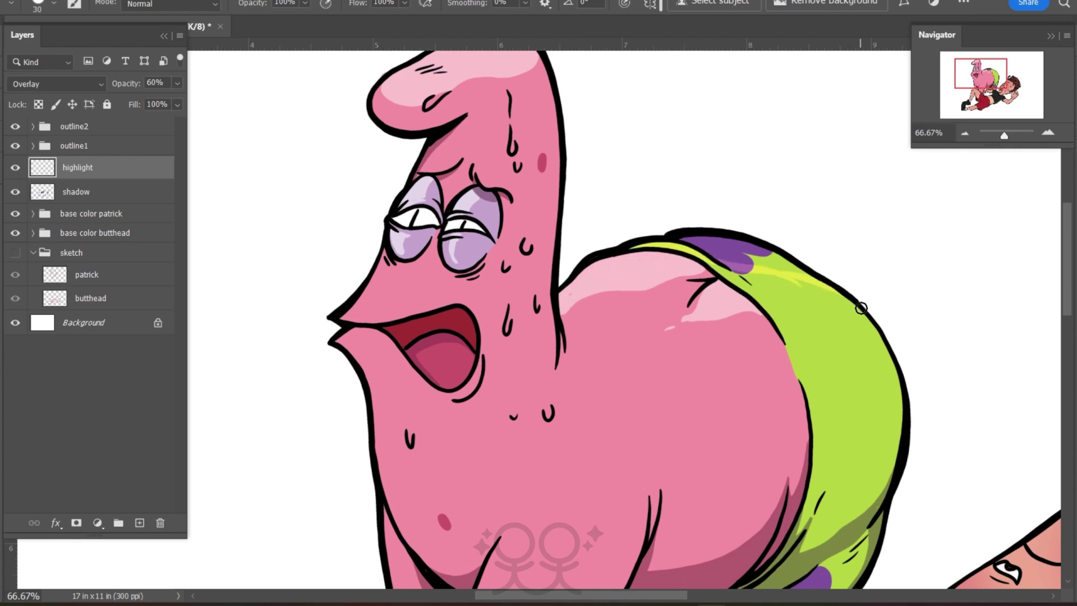
drag(741, 268, 806, 336)
mouse_move(791, 311)
mouse_down()
mouse_move(847, 323)
mouse_move(864, 348)
mouse_move(729, 255)
mouse_move(735, 246)
mouse_move(634, 256)
mouse_move(752, 307)
mouse_up()
key(e)
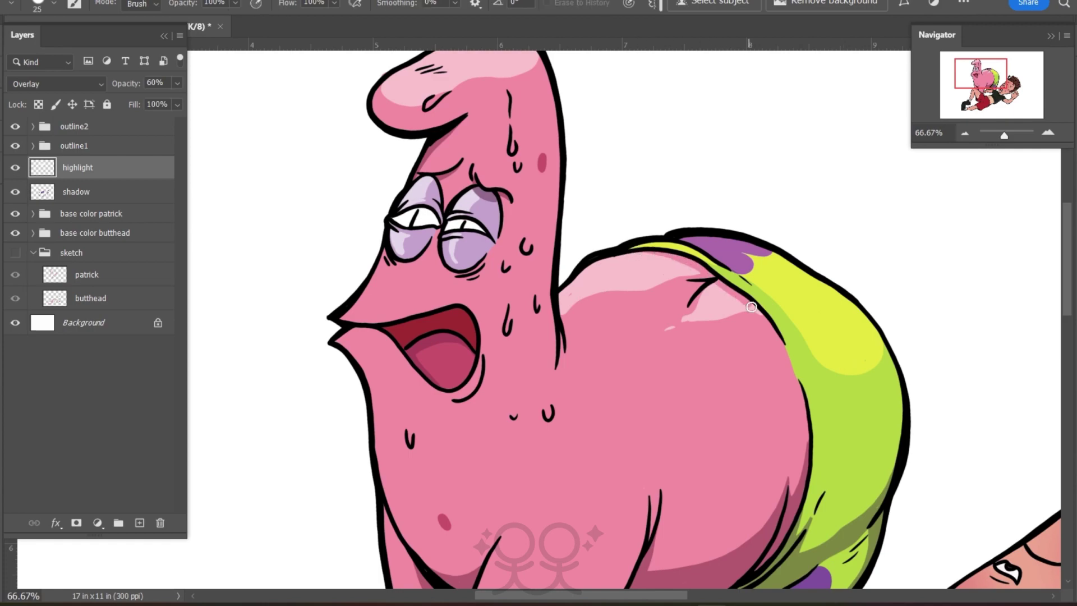
drag(1072, 311, 1071, 368)
key(b)
Paint highlights on the man's raised knee and shin, his belly and the upper part of his red shorts
key(ctrl+minus)
key(ctrl+minus)
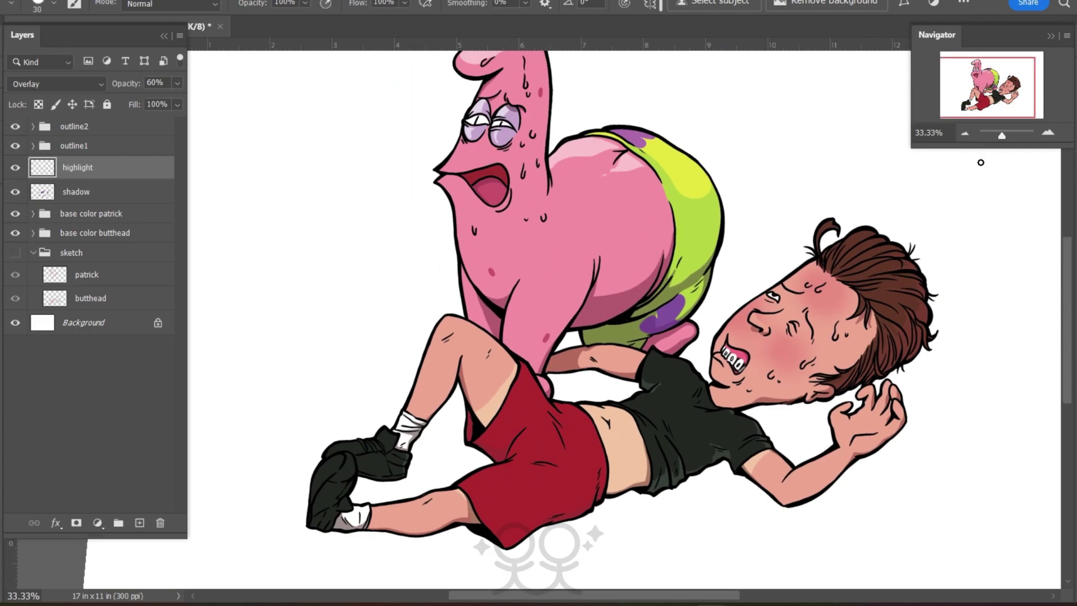
click(1048, 134)
click(1048, 133)
mouse_move(608, 198)
mouse_down()
mouse_move(557, 168)
mouse_move(494, 163)
mouse_move(497, 184)
mouse_up()
drag(481, 225, 464, 280)
drag(455, 306, 443, 317)
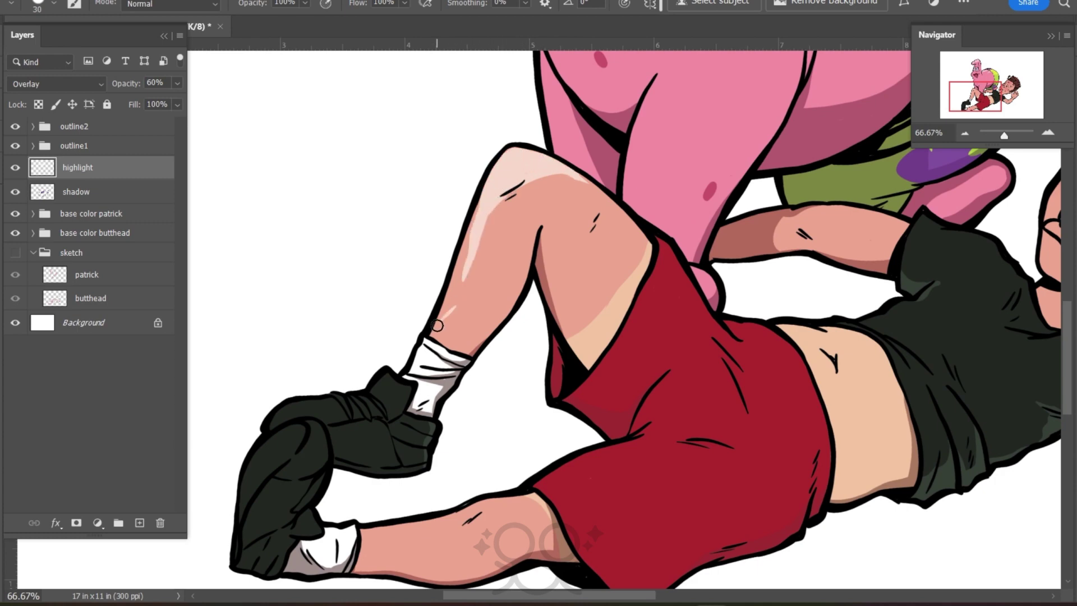
mouse_move(879, 374)
mouse_down()
mouse_move(825, 400)
mouse_move(786, 337)
mouse_move(869, 342)
mouse_move(796, 336)
mouse_move(814, 404)
mouse_move(713, 317)
mouse_move(808, 362)
mouse_move(746, 336)
mouse_move(725, 356)
mouse_move(688, 361)
mouse_move(729, 389)
mouse_move(645, 397)
mouse_up()
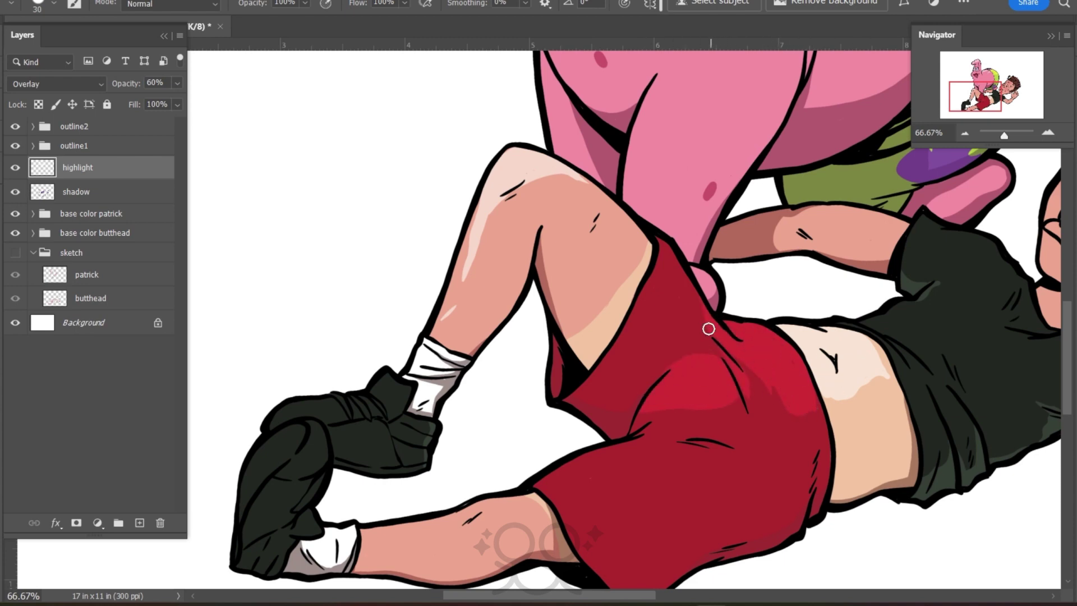
Paint highlights along the man's lower shorts leg and outstretched calf and on the tops of both shoes
drag(1069, 314, 1069, 352)
mouse_move(646, 261)
mouse_down()
mouse_move(718, 274)
mouse_move(560, 327)
mouse_move(540, 306)
mouse_up()
mouse_move(676, 268)
mouse_down()
mouse_move(582, 280)
mouse_move(613, 298)
mouse_move(657, 286)
mouse_move(594, 318)
mouse_move(457, 354)
mouse_move(524, 317)
mouse_move(485, 344)
mouse_move(404, 348)
mouse_up()
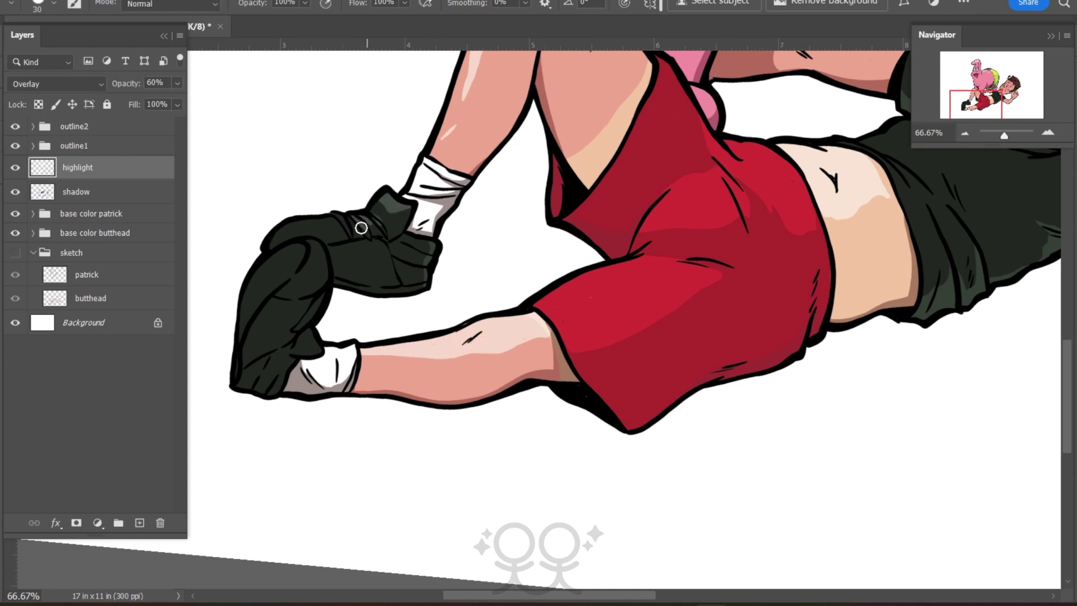
right_click(289, 227)
drag(289, 227, 303, 226)
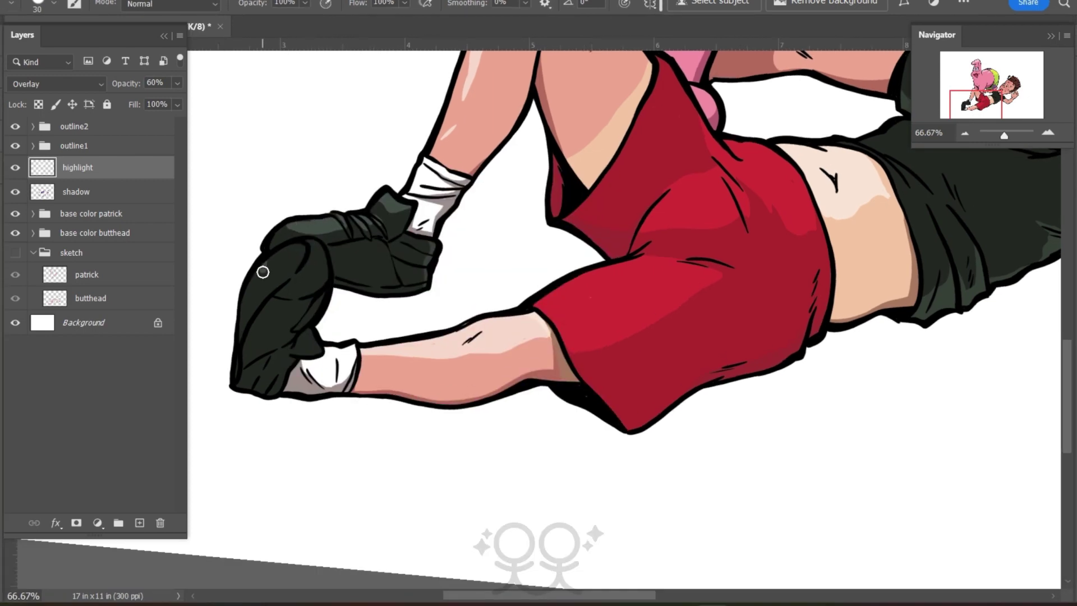
mouse_move(262, 272)
mouse_down()
mouse_move(317, 262)
mouse_move(284, 250)
mouse_up()
Paint highlights on the man's bent upper arm and on both shoulders of his dark shirt
drag(969, 103, 986, 96)
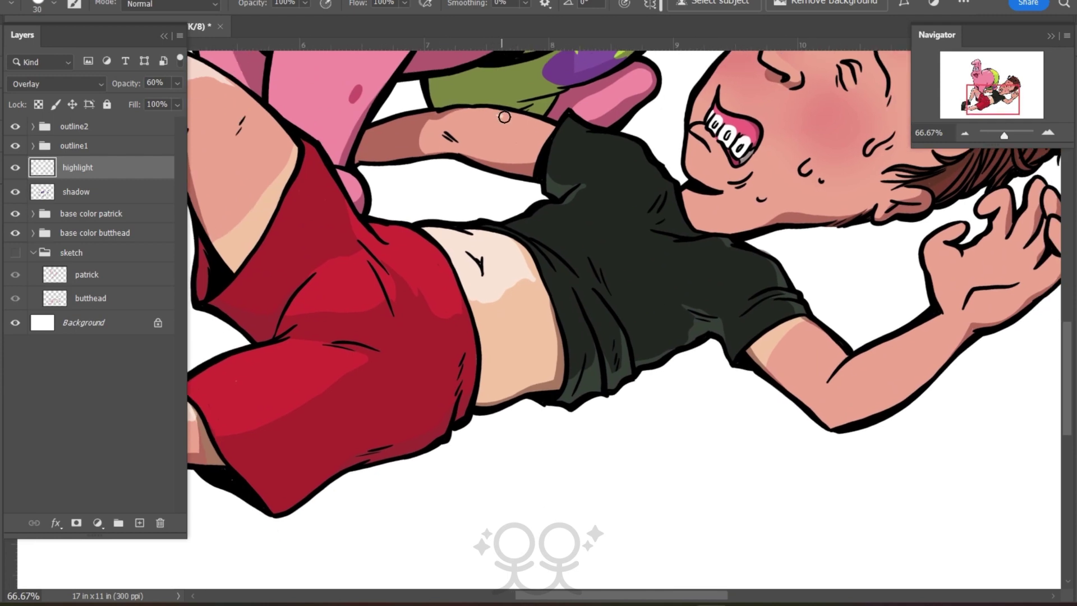
mouse_move(505, 117)
mouse_down()
mouse_move(566, 129)
mouse_move(642, 180)
mouse_move(608, 149)
mouse_move(636, 147)
mouse_up()
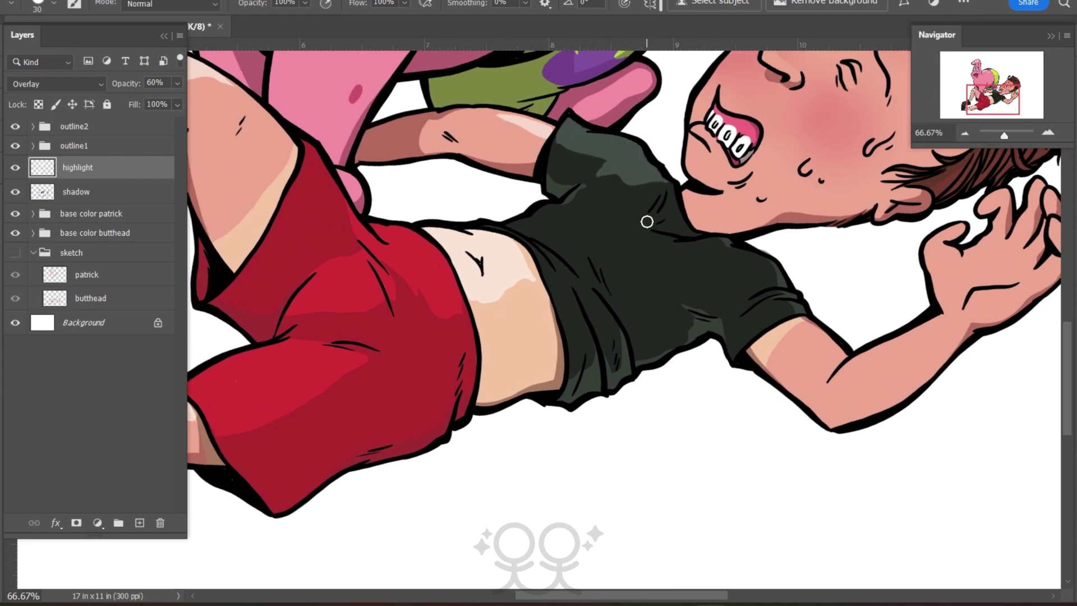
drag(727, 246, 767, 276)
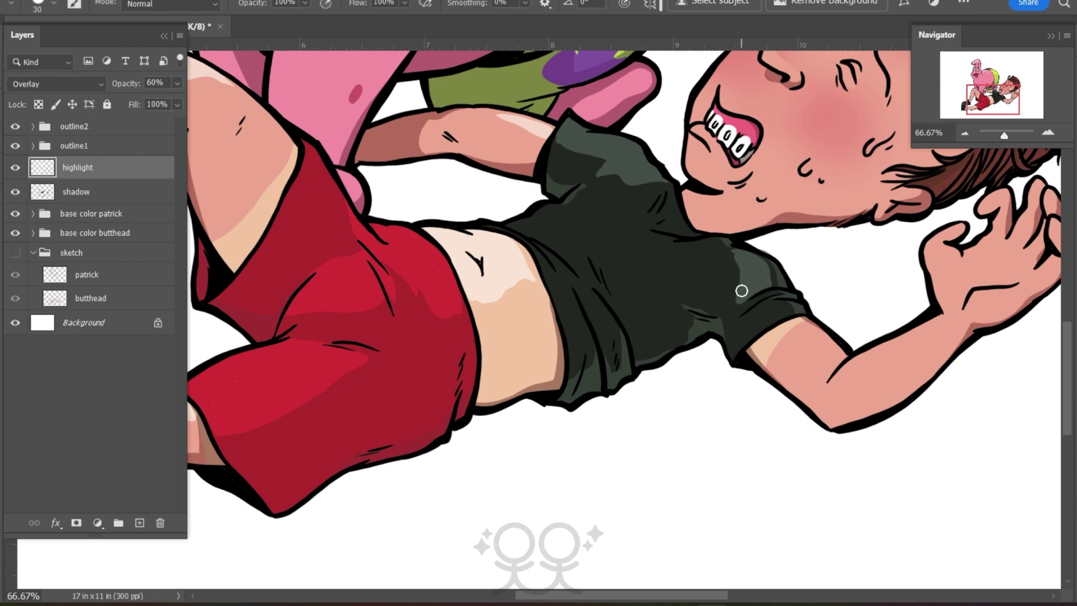
Change the shadow layer's blending mode to Linear Burn
click(95, 191)
click(62, 84)
click(76, 176)
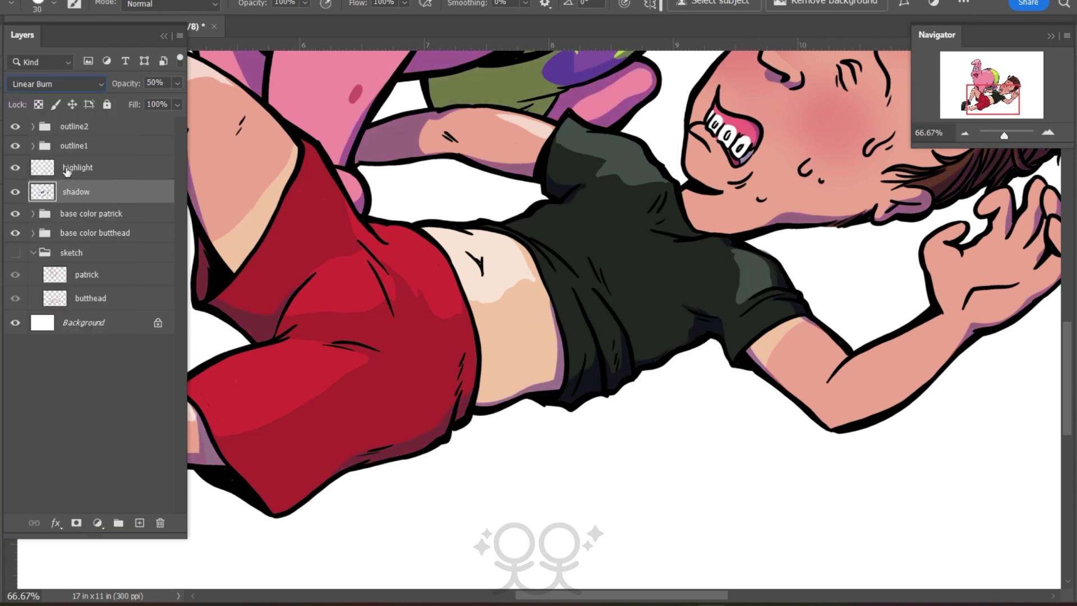
Extend the highlights over the shirt's sleeve cuff and across its chest on the highlight layer
click(65, 168)
drag(765, 302, 755, 313)
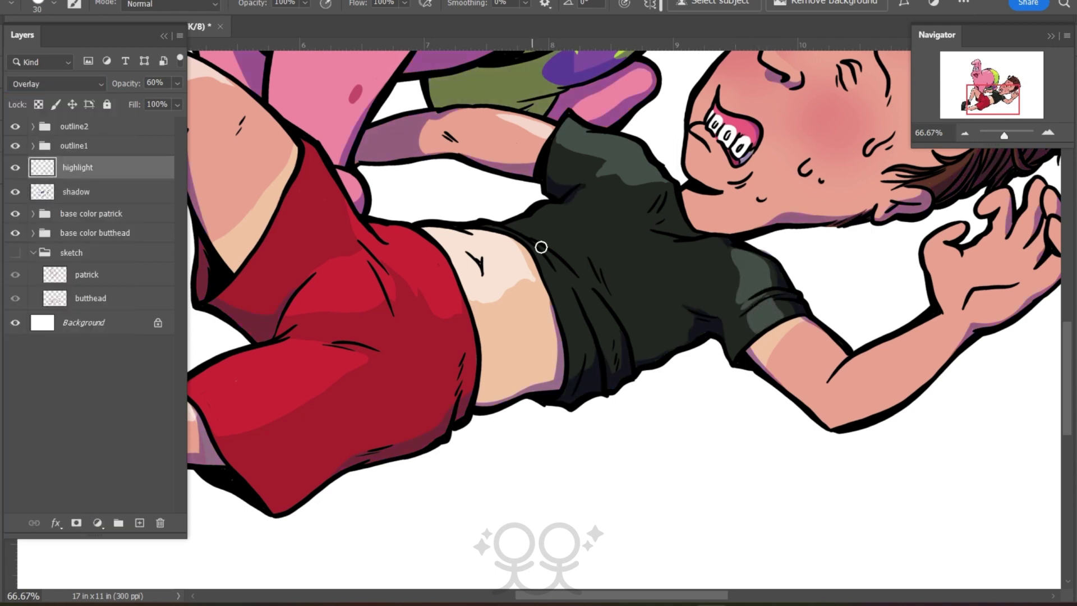
mouse_move(542, 246)
mouse_down()
mouse_move(593, 270)
mouse_move(673, 235)
mouse_move(650, 187)
mouse_up()
mouse_move(614, 181)
mouse_down()
mouse_move(561, 248)
mouse_move(598, 270)
mouse_up()
mouse_move(658, 232)
mouse_down()
mouse_move(629, 211)
mouse_move(596, 257)
mouse_move(657, 180)
mouse_up()
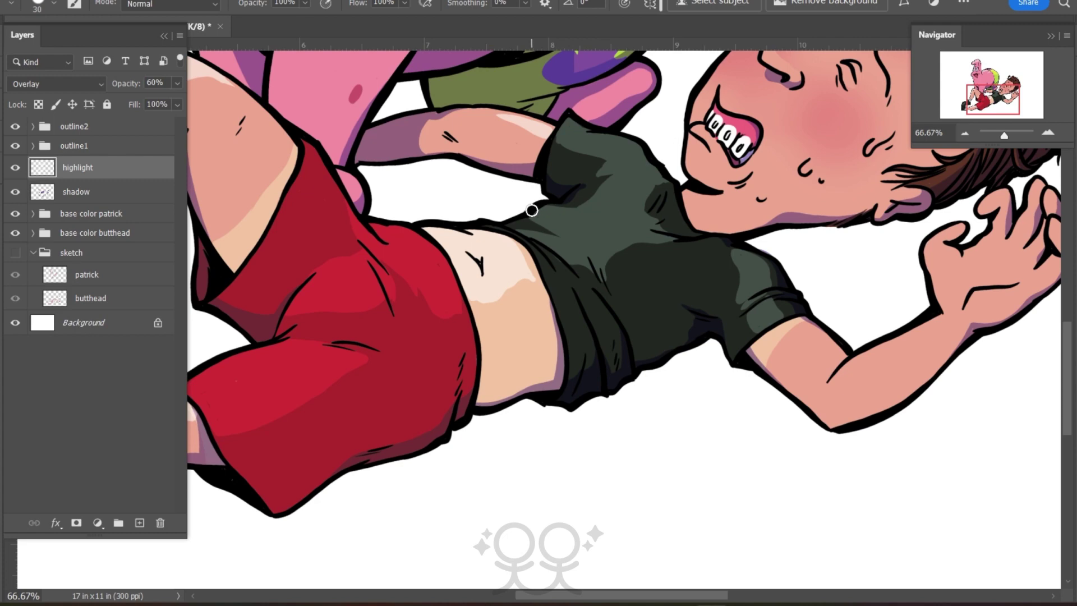
Paint highlights on the man's nose and mouth area and along the strands of his brown hair
drag(729, 115, 513, 225)
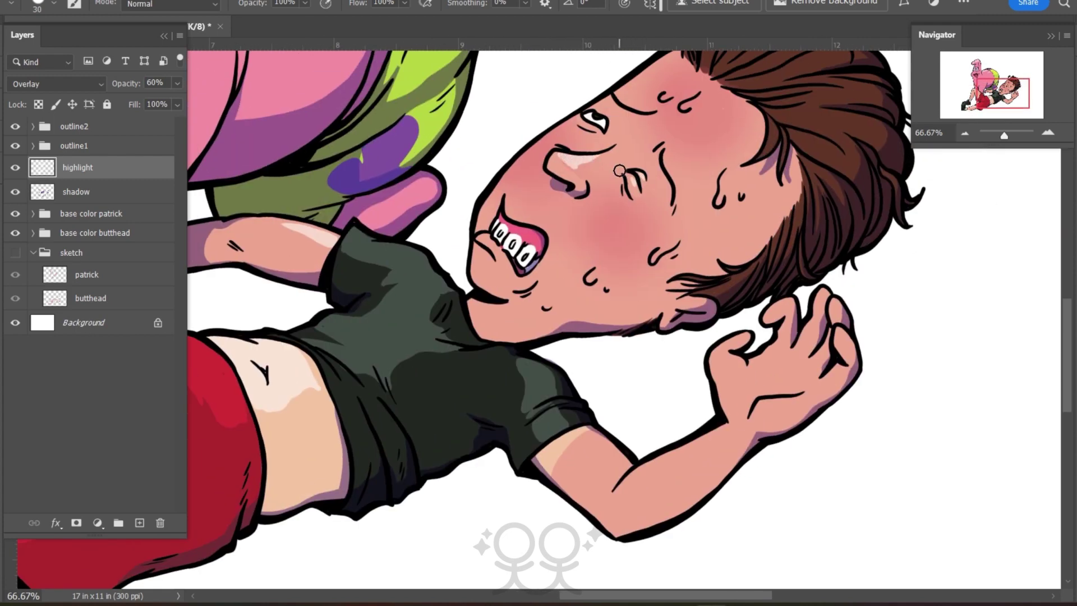
drag(497, 259, 502, 265)
mouse_move(500, 266)
mouse_down()
mouse_move(388, 370)
mouse_move(347, 393)
mouse_up()
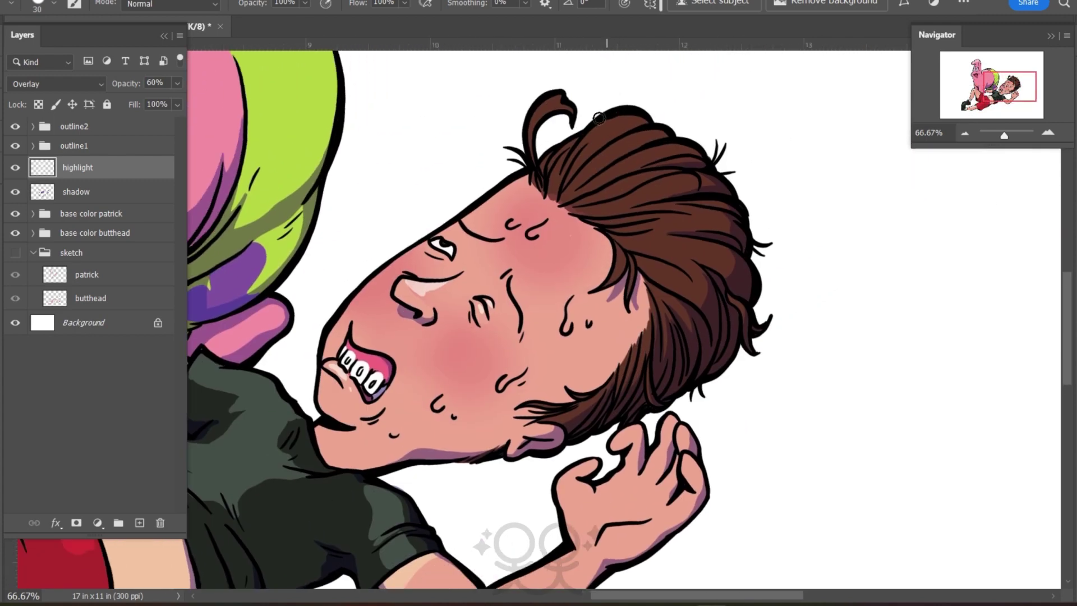
mouse_move(609, 126)
mouse_down()
mouse_move(585, 154)
mouse_move(631, 185)
mouse_move(661, 237)
mouse_up()
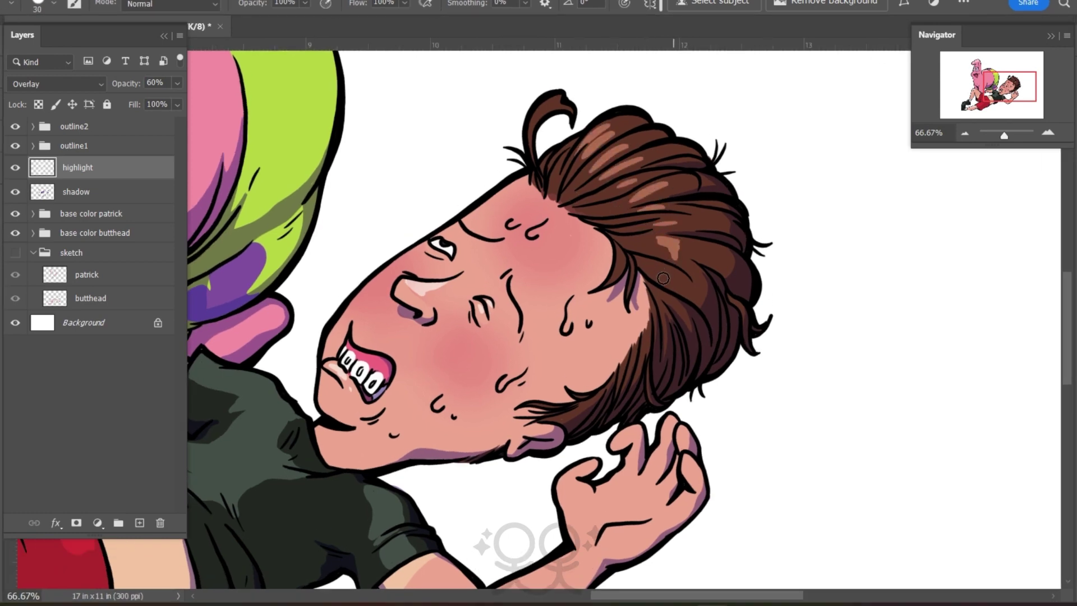
Add a layer named shadow2 directly above the shadow layer and set its opacity to 35%
click(965, 133)
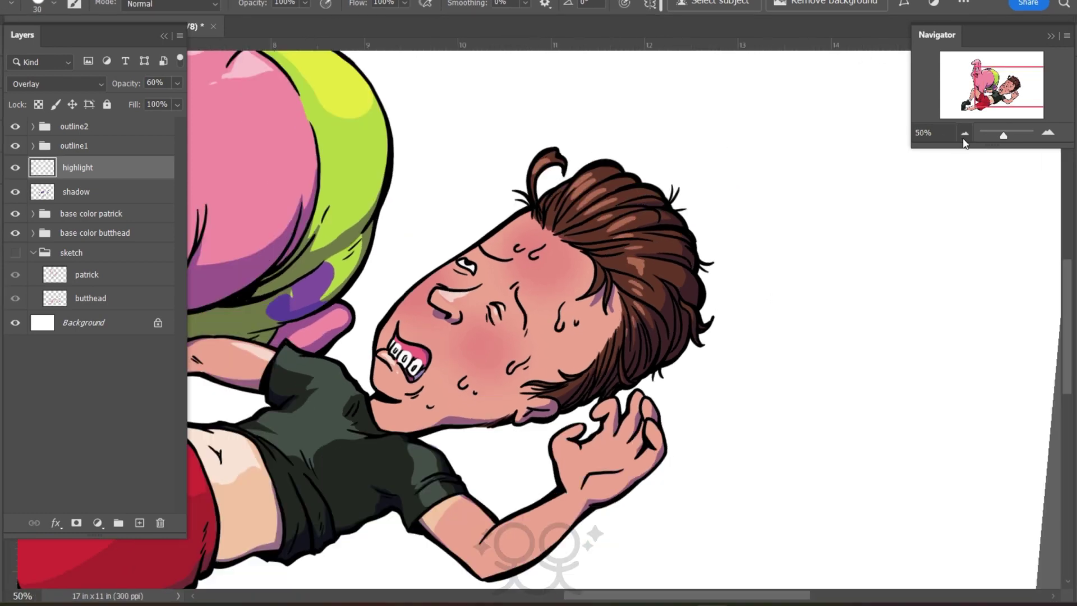
click(964, 134)
click(964, 134)
click(965, 134)
click(1048, 133)
click(84, 193)
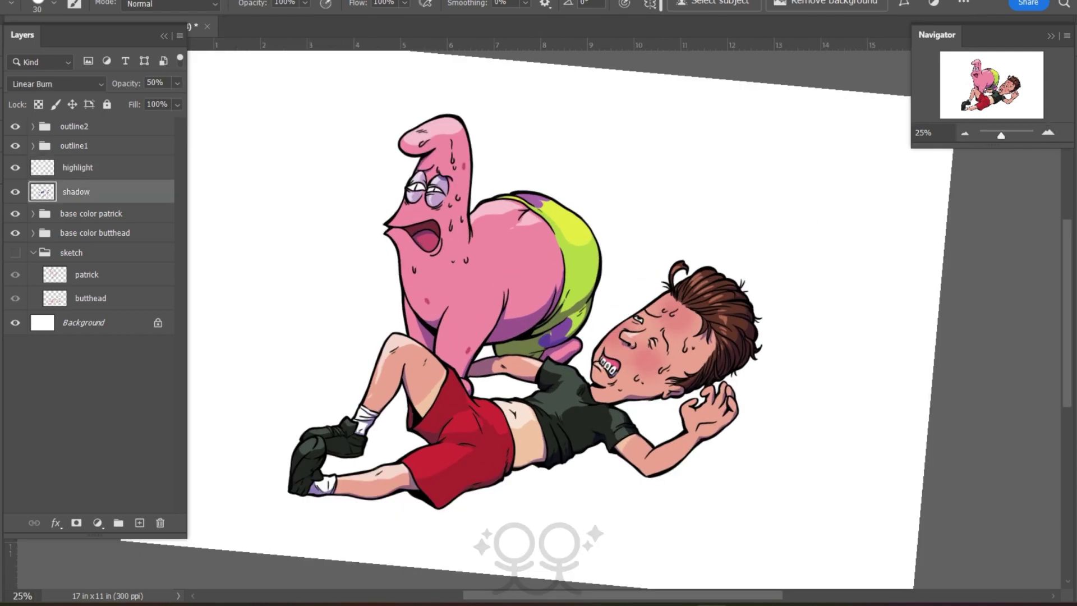
click(5, 508)
click(498, 295)
click(139, 523)
double_click(75, 192)
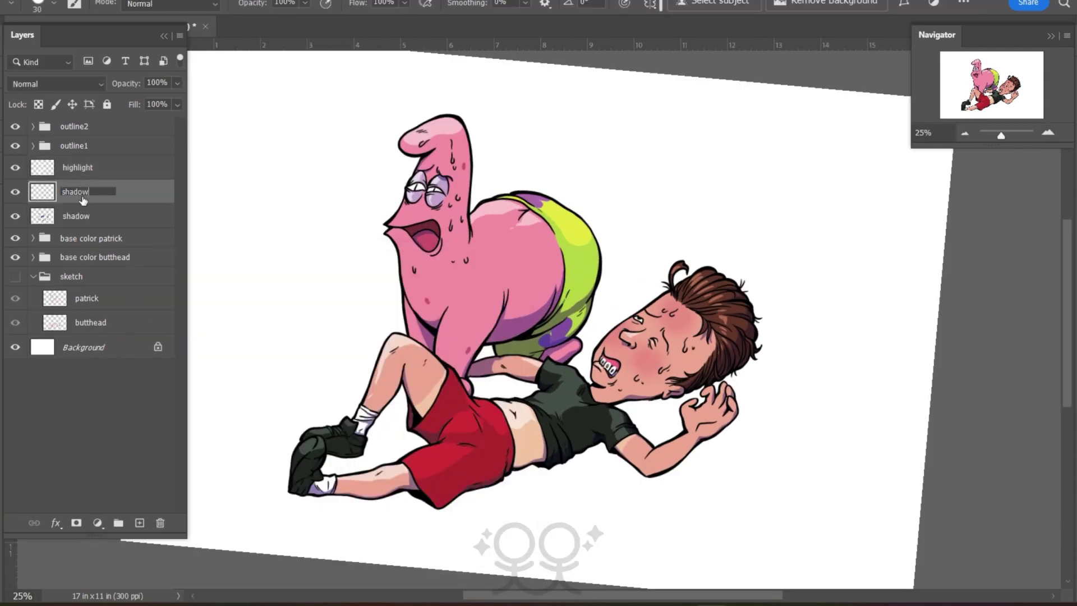
text(shadow2)
drag(177, 82, 125, 104)
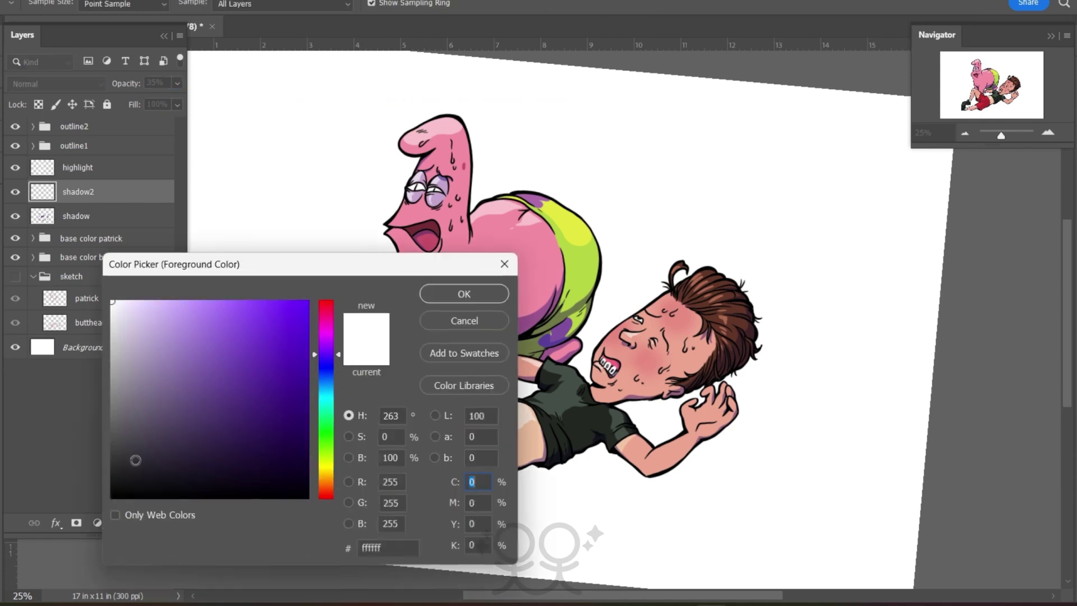
Paint dark ground shadows beside Patrick's foot and beneath the man's bent arm on the shadow2 layer
click(1048, 133)
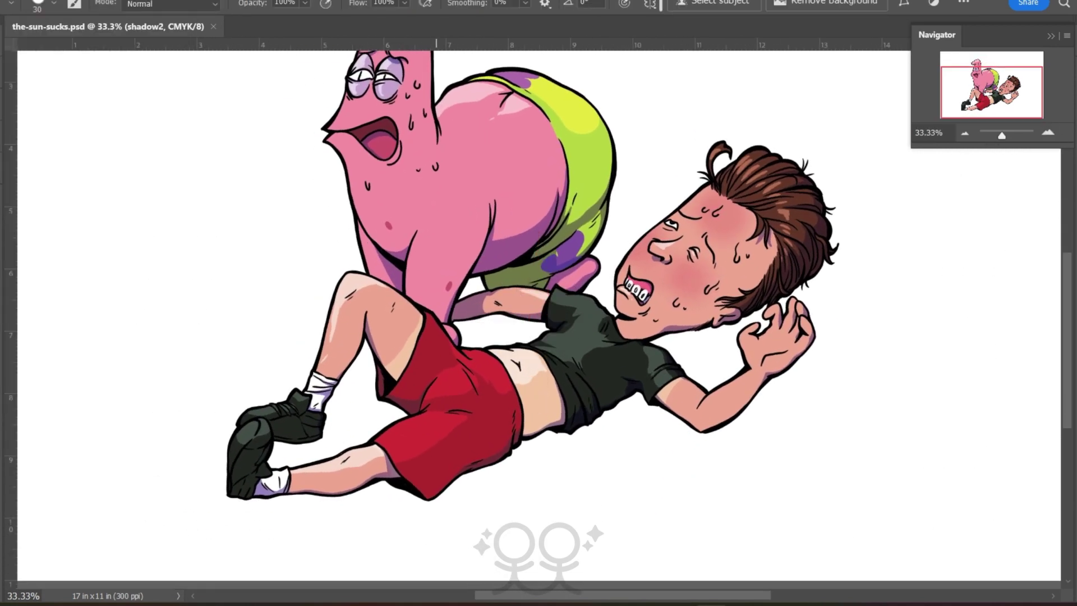
click(1048, 133)
click(1048, 133)
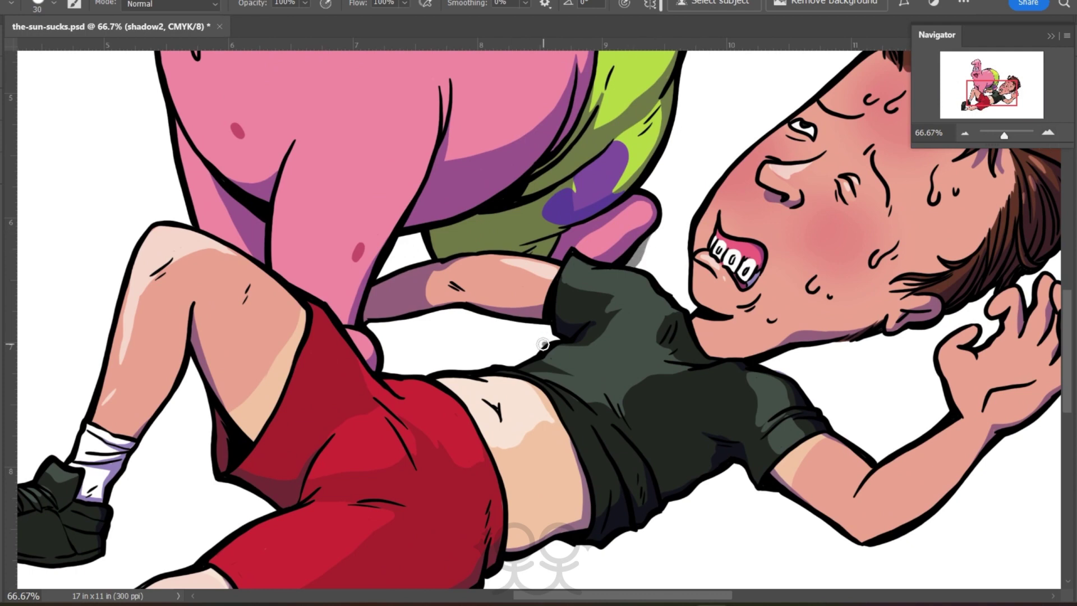
mouse_move(543, 343)
mouse_down()
mouse_move(440, 313)
mouse_move(376, 331)
mouse_move(480, 315)
mouse_move(558, 339)
mouse_up()
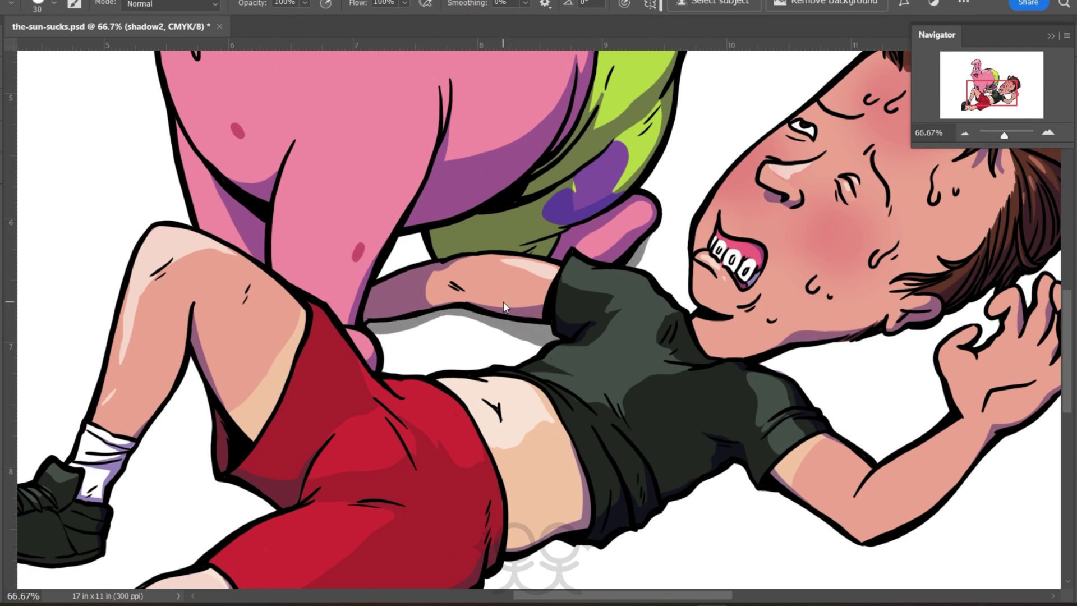
Paint ground shadows under both shoes, between the man's legs and beneath his outstretched leg
mouse_move(95, 559)
mouse_down()
mouse_move(274, 329)
mouse_move(194, 336)
mouse_up()
key(ctrl+z)
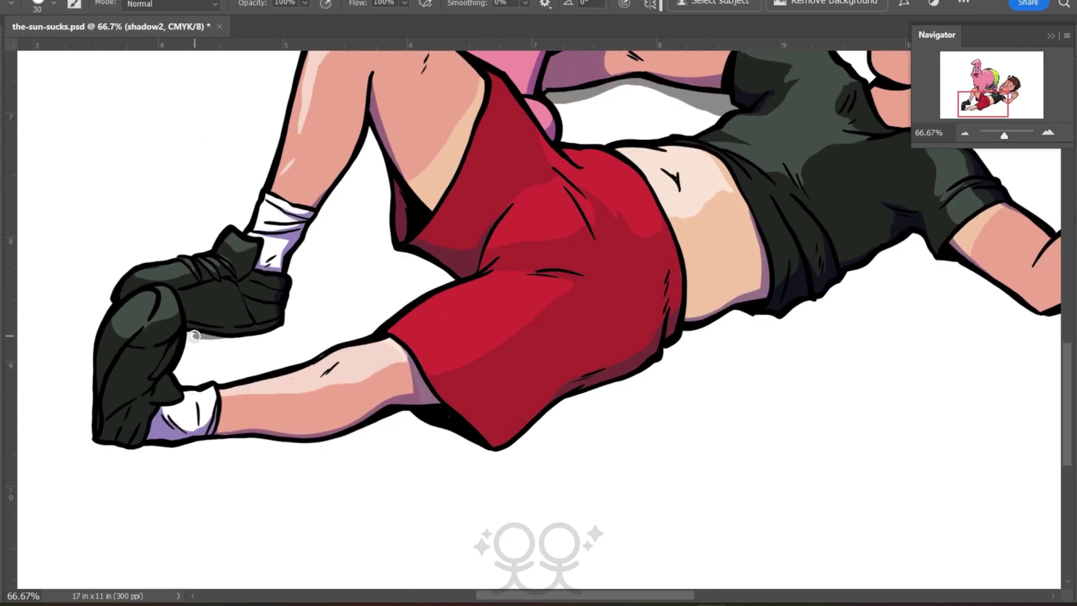
mouse_move(315, 300)
mouse_down()
mouse_move(409, 275)
mouse_move(350, 319)
mouse_move(285, 317)
mouse_up()
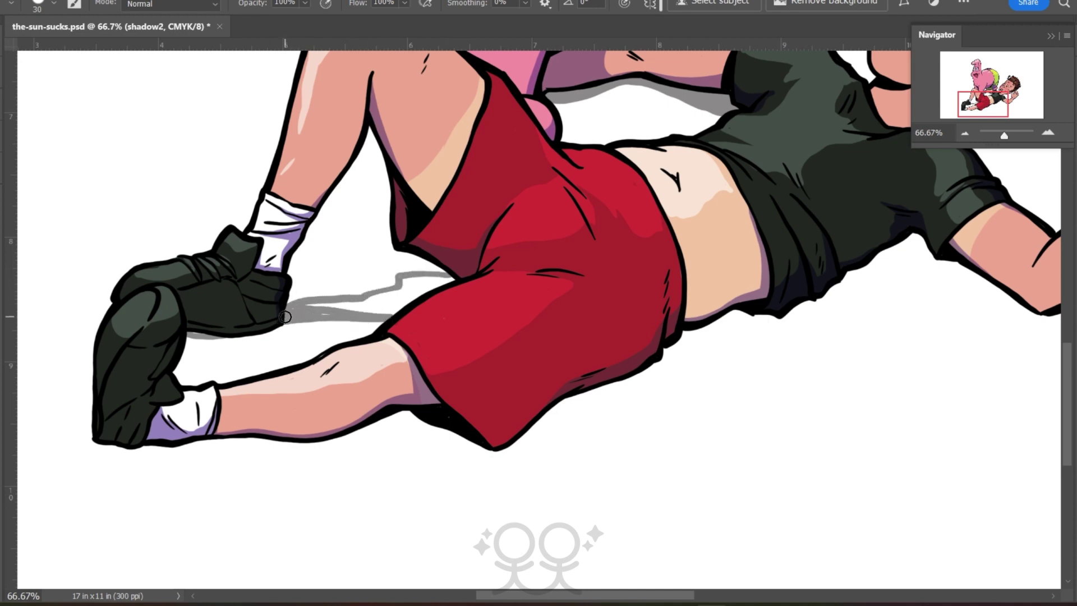
mouse_move(440, 280)
mouse_down()
mouse_move(407, 304)
mouse_move(417, 279)
mouse_move(386, 294)
mouse_up()
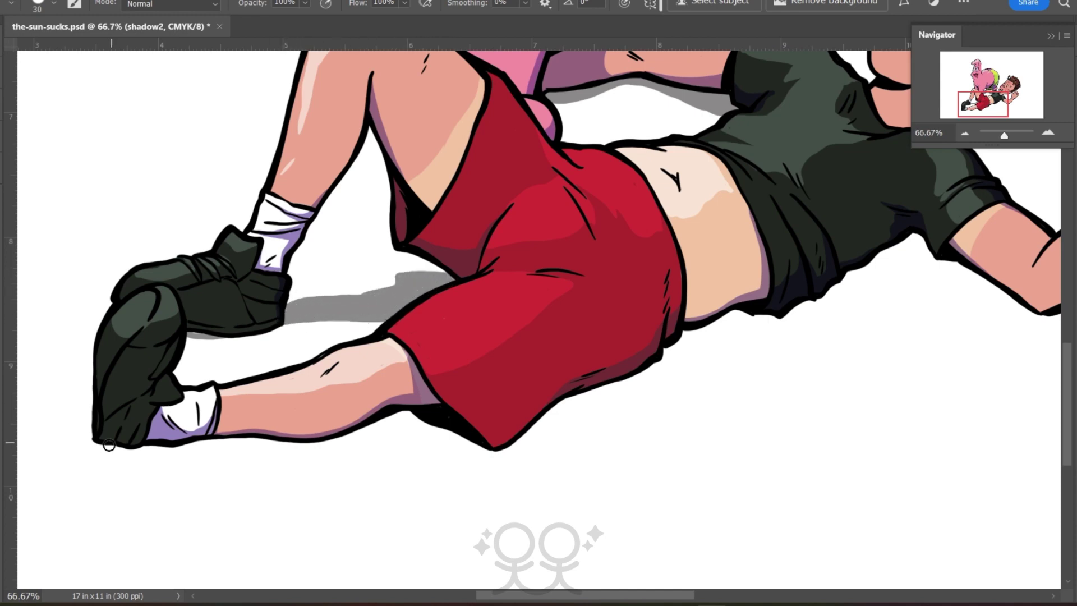
drag(133, 447, 419, 421)
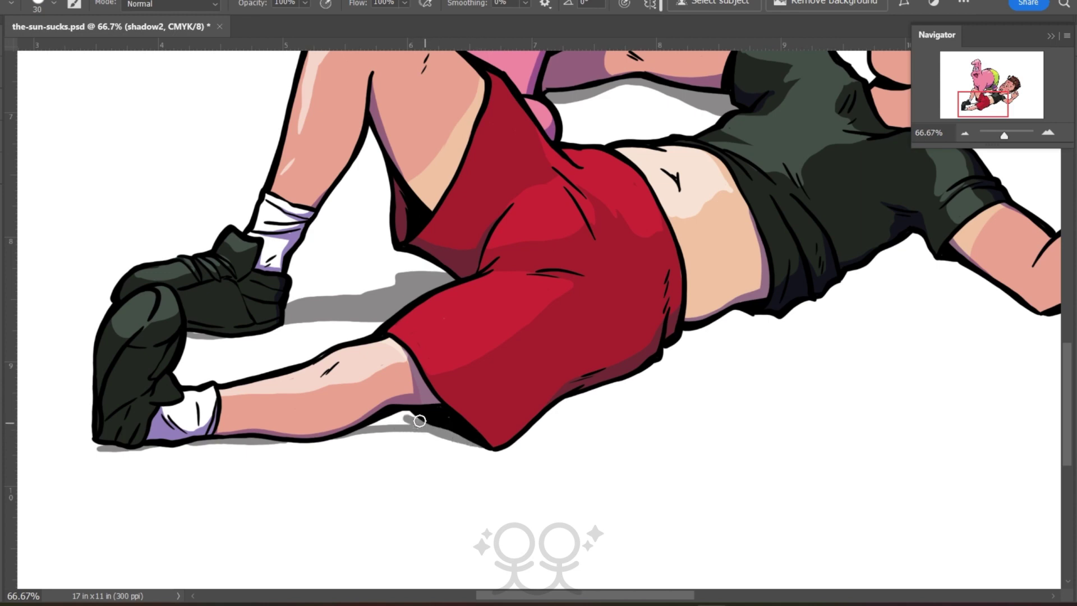
Paint ground shadows beneath the man's shorts, shirt and head, and along his raised hand and forearm
scroll(798, 289, right, 5)
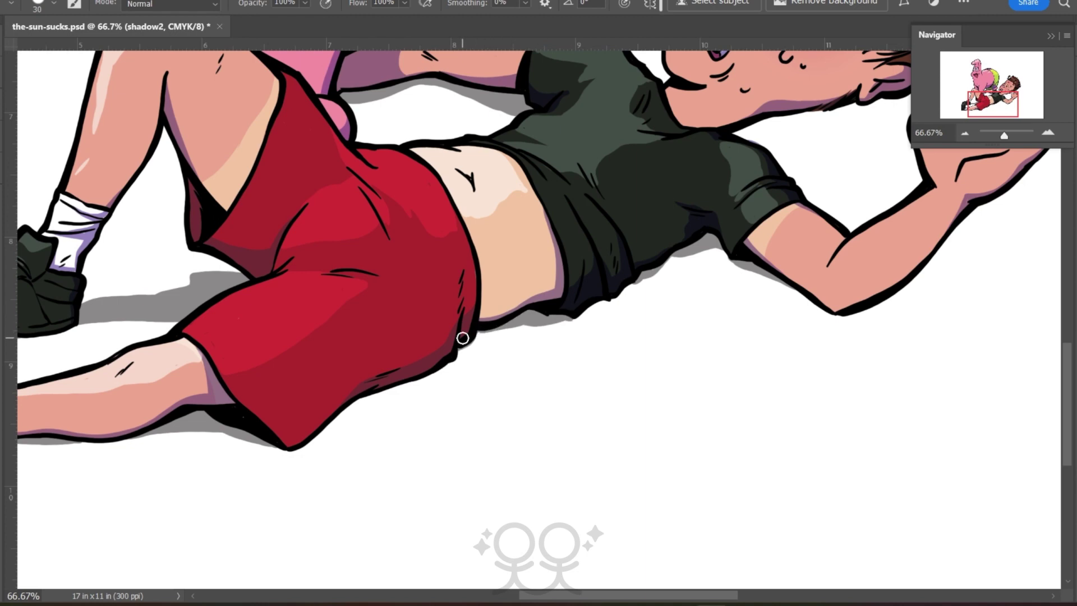
drag(347, 409, 399, 386)
drag(726, 92, 521, 207)
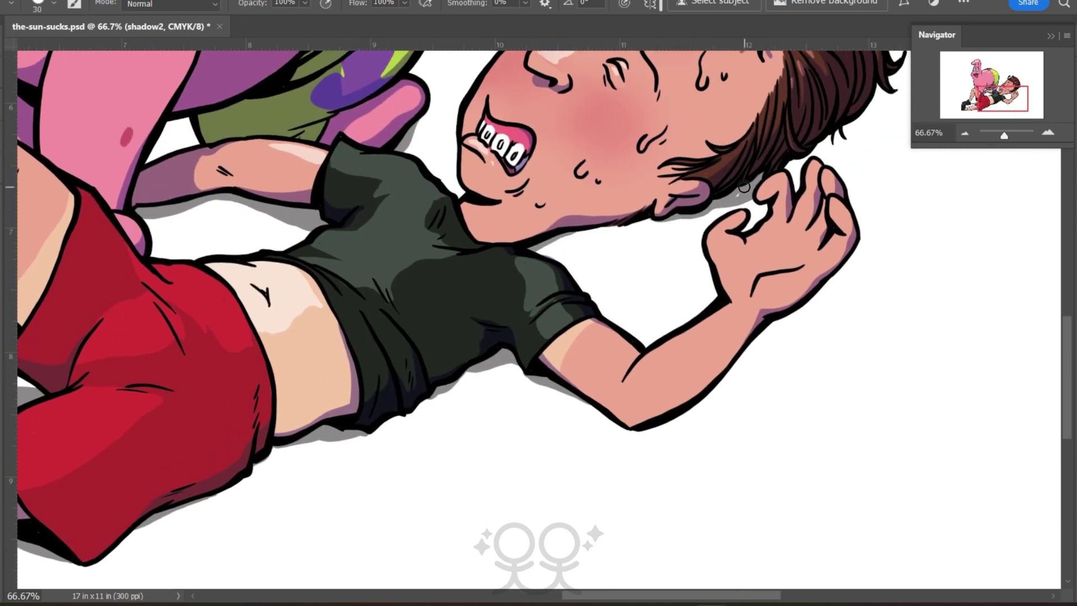
mouse_move(850, 260)
mouse_down()
mouse_move(813, 299)
mouse_move(846, 264)
mouse_up()
drag(753, 327, 726, 373)
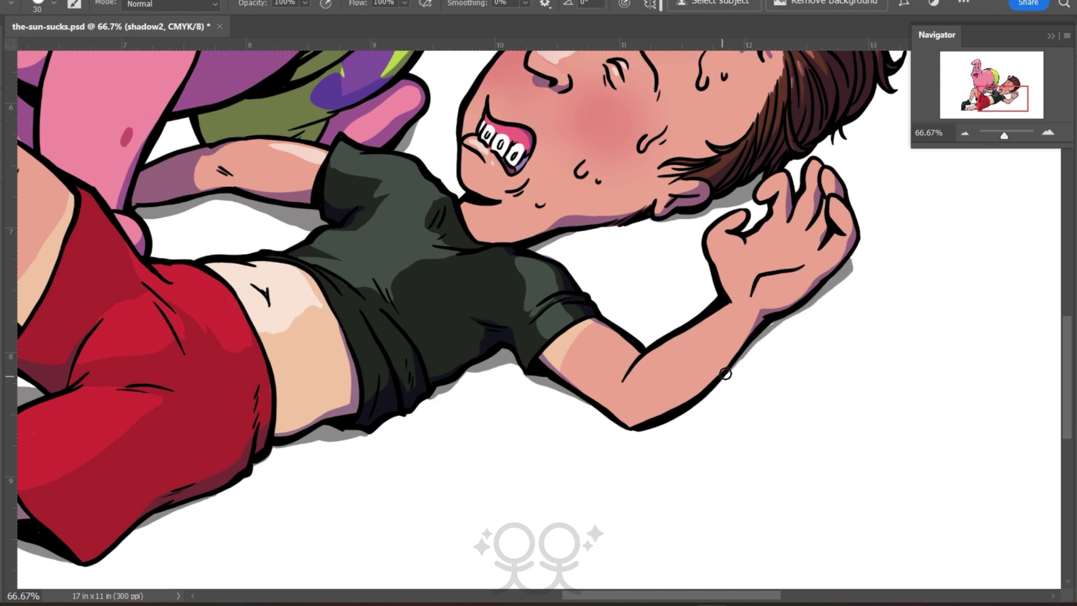
Add a new layer above the outline2 group and name it speech bubbel
click(964, 135)
click(964, 134)
click(964, 135)
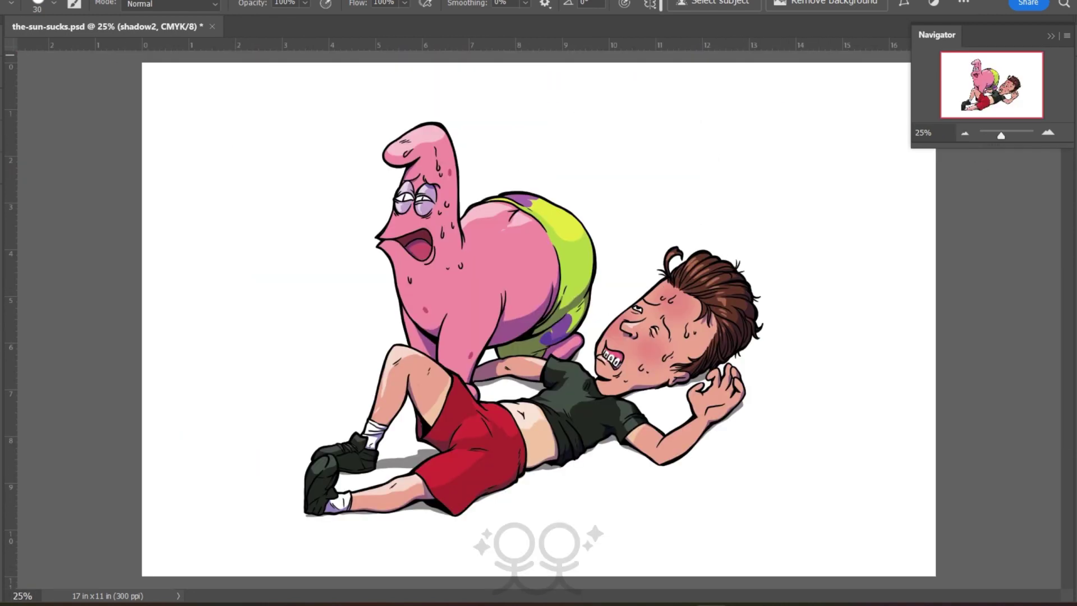
key(F7)
click(95, 126)
click(140, 523)
double_click(82, 128)
text(speech bubbel)
key(Return)
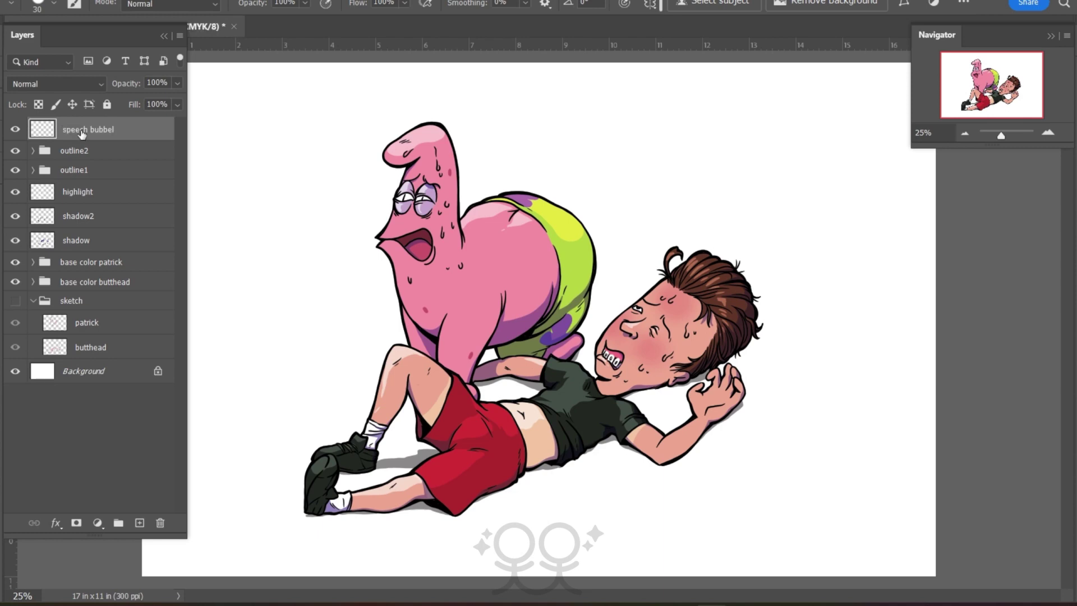
Save the file, show the sketch group, and rough out a wavy speech bubble with a zigzag tail above the man's head on a new layer there
key(ctrl+s)
click(86, 322)
key(ctrl+shift+alt+n)
click(15, 301)
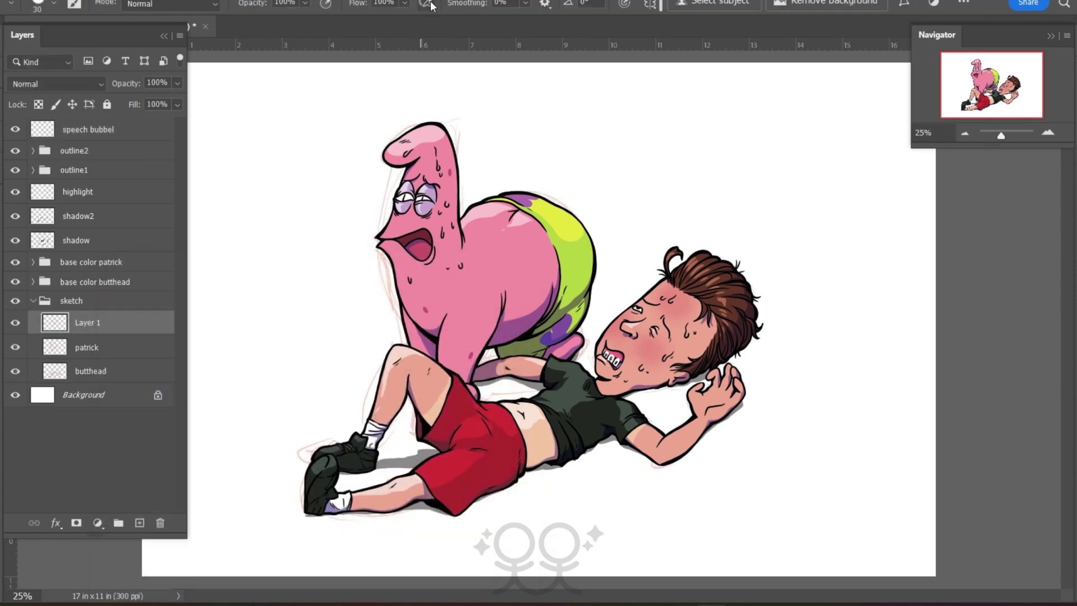
mouse_move(611, 217)
mouse_down()
mouse_move(634, 238)
mouse_move(615, 217)
mouse_up()
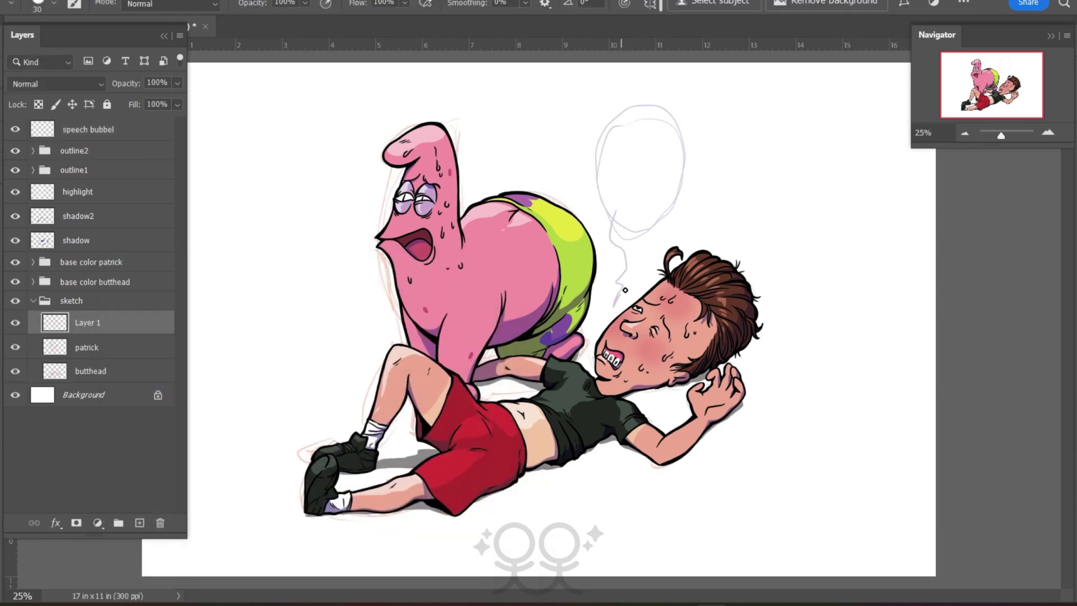
Ink black sweat drips inside the sketched bubble's side edges on the speech bubbel layer
click(43, 130)
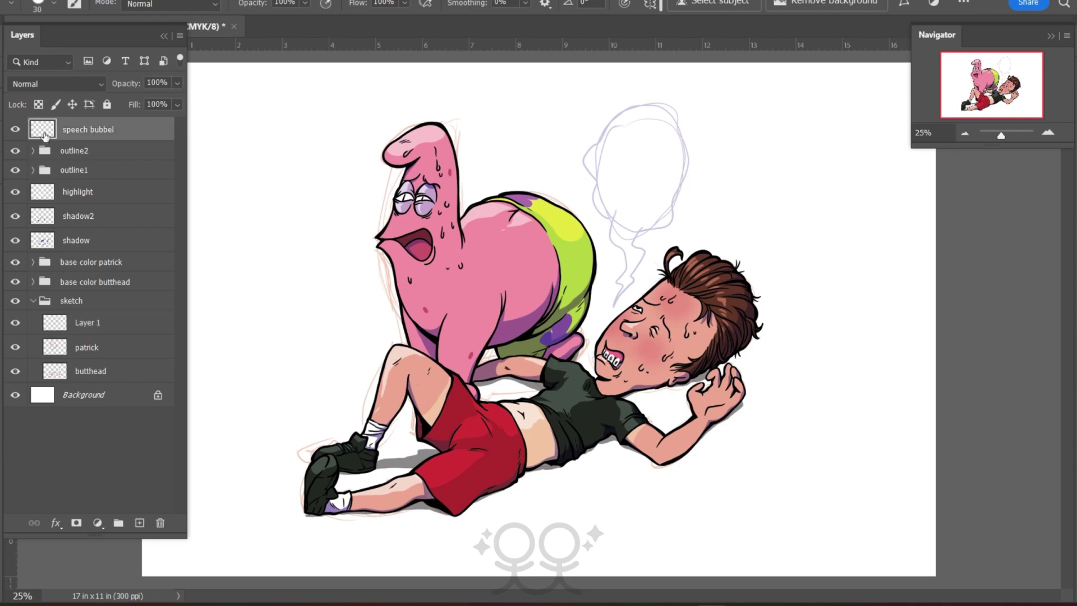
key(n)
click(110, 499)
click(464, 293)
key(F7)
triple_click(1048, 132)
drag(989, 80, 1000, 73)
scroll(539, 320, up, 5)
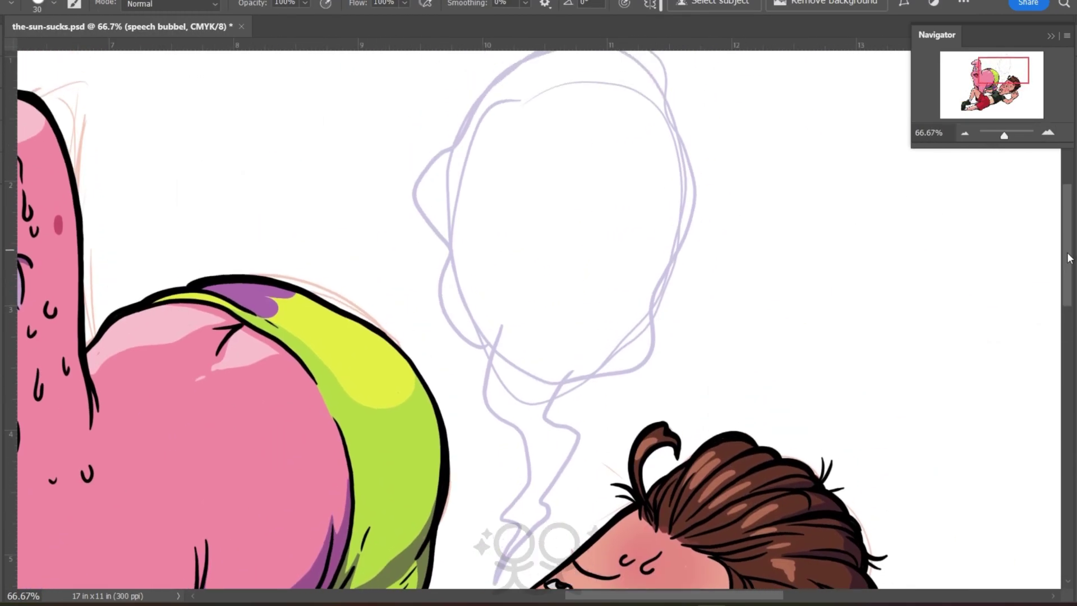
drag(664, 83, 667, 156)
drag(473, 192, 476, 203)
mouse_move(502, 289)
mouse_down()
mouse_move(498, 331)
mouse_move(513, 332)
mouse_up()
drag(520, 328, 531, 327)
Ink the bubble's wavy black outline and its zigzag tail pointing down to the man's face, following the sketch
scroll(530, 331, down, 5)
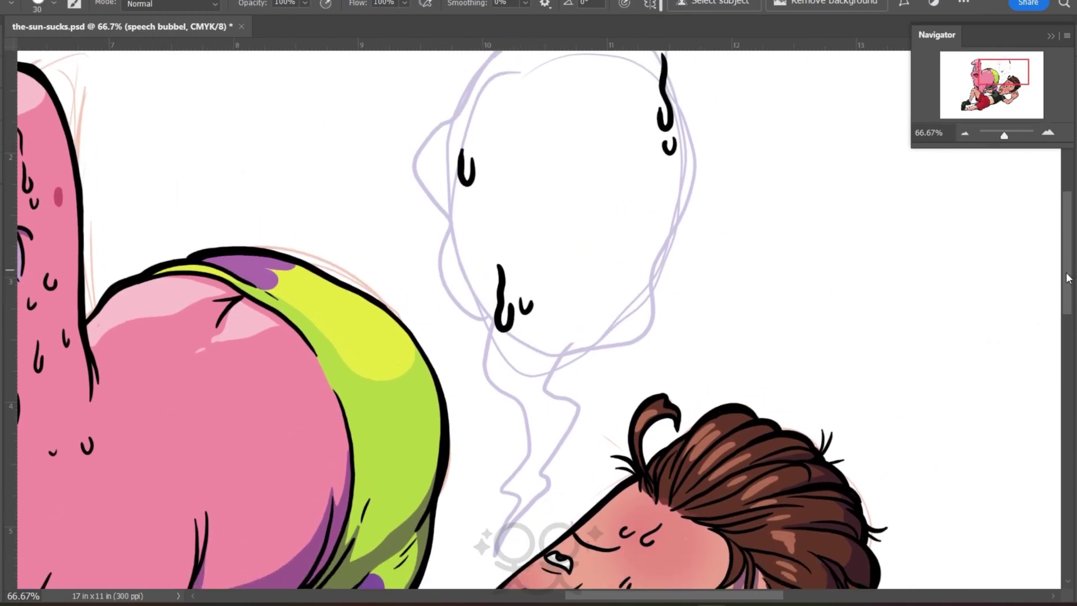
mouse_move(564, 230)
mouse_down()
mouse_move(547, 280)
mouse_move(538, 396)
mouse_up()
mouse_move(493, 465)
mouse_down()
mouse_move(517, 370)
mouse_move(518, 293)
mouse_move(500, 216)
mouse_up()
scroll(500, 218, up, 6)
mouse_move(678, 193)
mouse_down()
mouse_move(665, 297)
mouse_move(622, 415)
mouse_move(561, 424)
mouse_up()
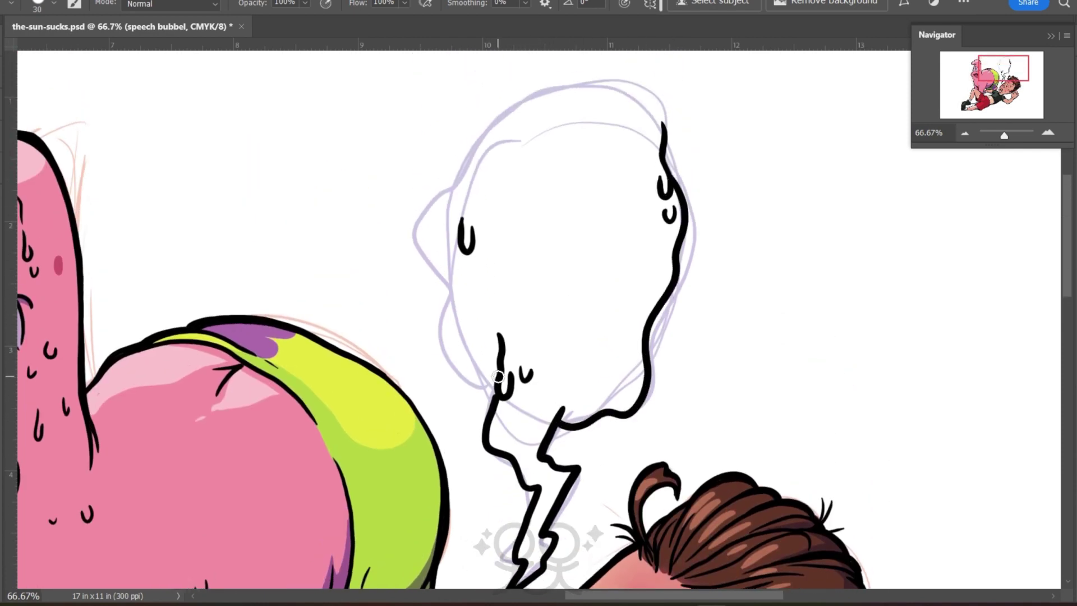
mouse_move(500, 384)
mouse_down()
mouse_move(452, 289)
mouse_move(505, 116)
mouse_move(664, 130)
mouse_up()
drag(1007, 70, 1002, 69)
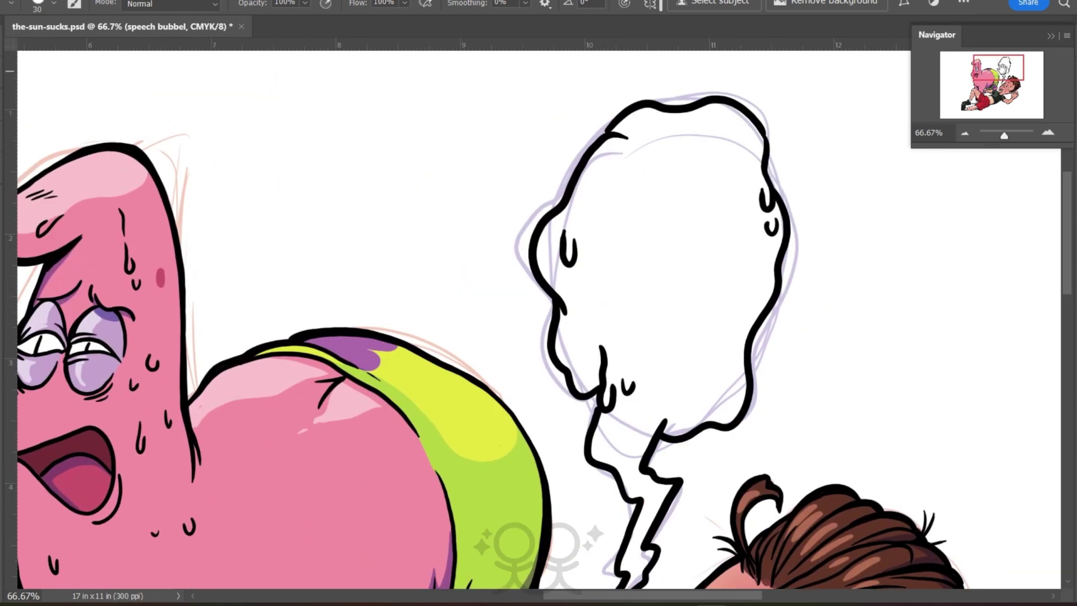
Hand-letter THE SUN SUCKS on three lines inside the speech bubble with a size 20 brush
drag(629, 210, 655, 203)
drag(643, 207, 643, 239)
drag(659, 197, 657, 238)
drag(676, 190, 672, 238)
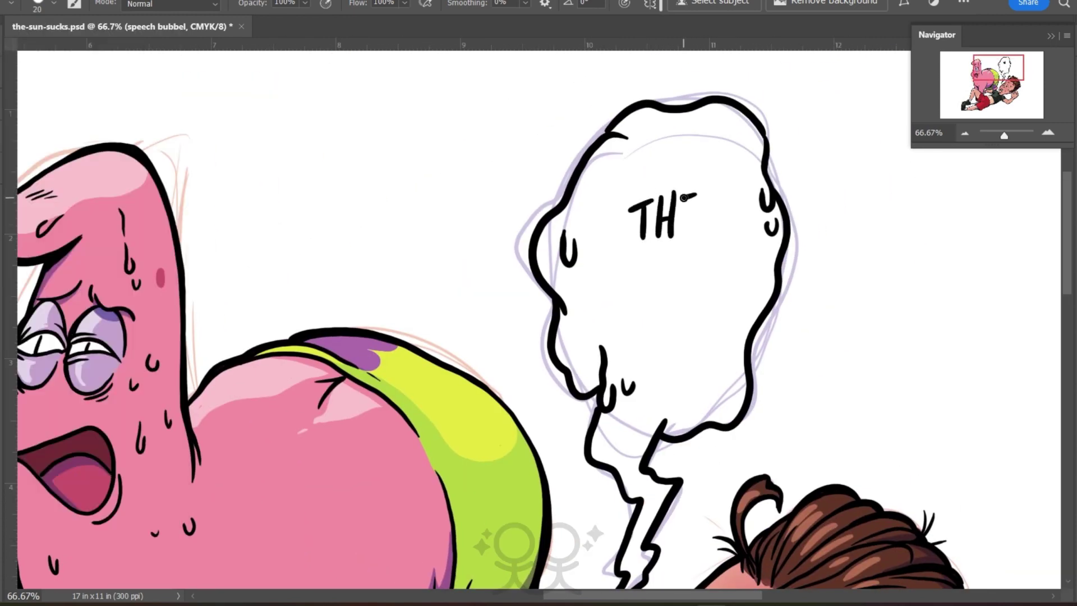
mouse_move(683, 198)
mouse_down()
mouse_move(640, 267)
mouse_move(701, 249)
mouse_move(662, 314)
mouse_move(708, 341)
mouse_up()
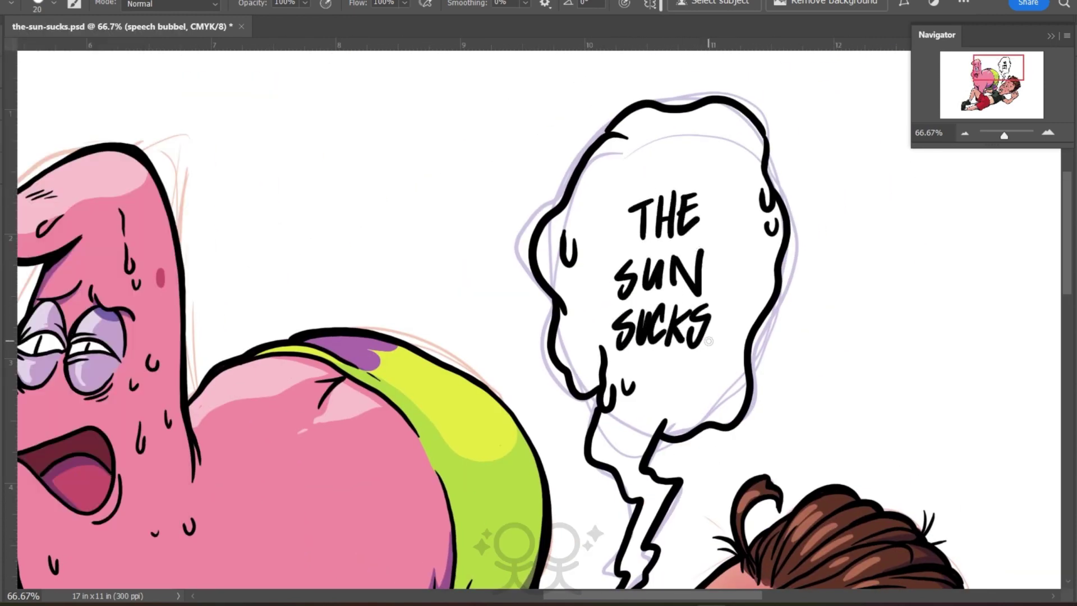
Hand-letter *COUGH COUGH on two slanted lines in the empty space in front of Patrick's face
click(965, 135)
drag(268, 268, 247, 312)
drag(271, 276, 267, 279)
drag(280, 271, 288, 270)
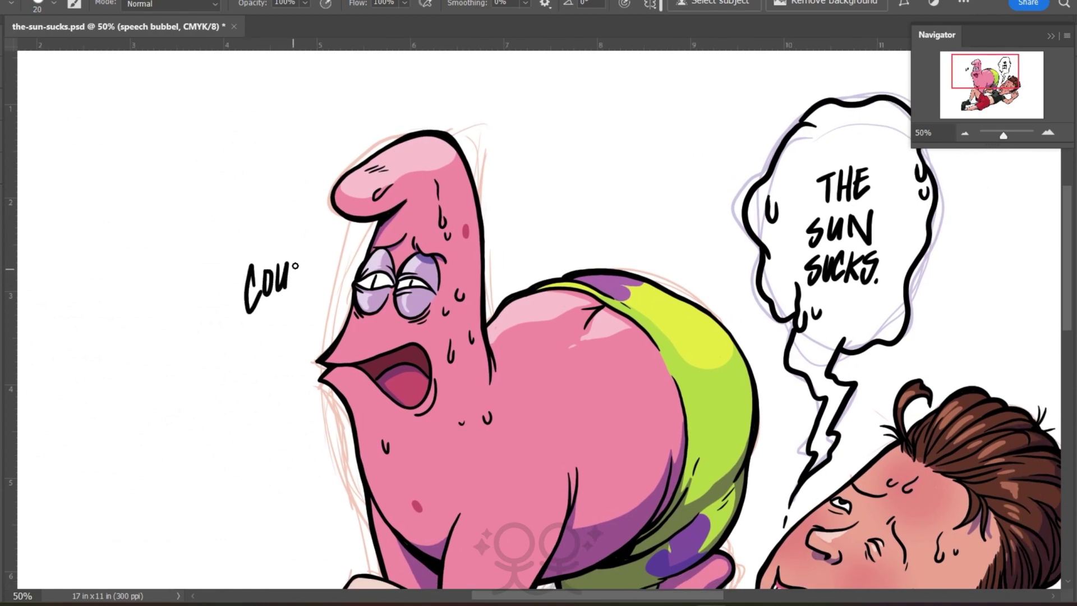
drag(244, 328, 231, 366)
drag(257, 327, 255, 329)
mouse_move(263, 323)
mouse_down()
mouse_move(276, 317)
mouse_move(284, 337)
mouse_up()
drag(293, 312, 291, 342)
drag(303, 300, 301, 340)
drag(291, 326, 303, 322)
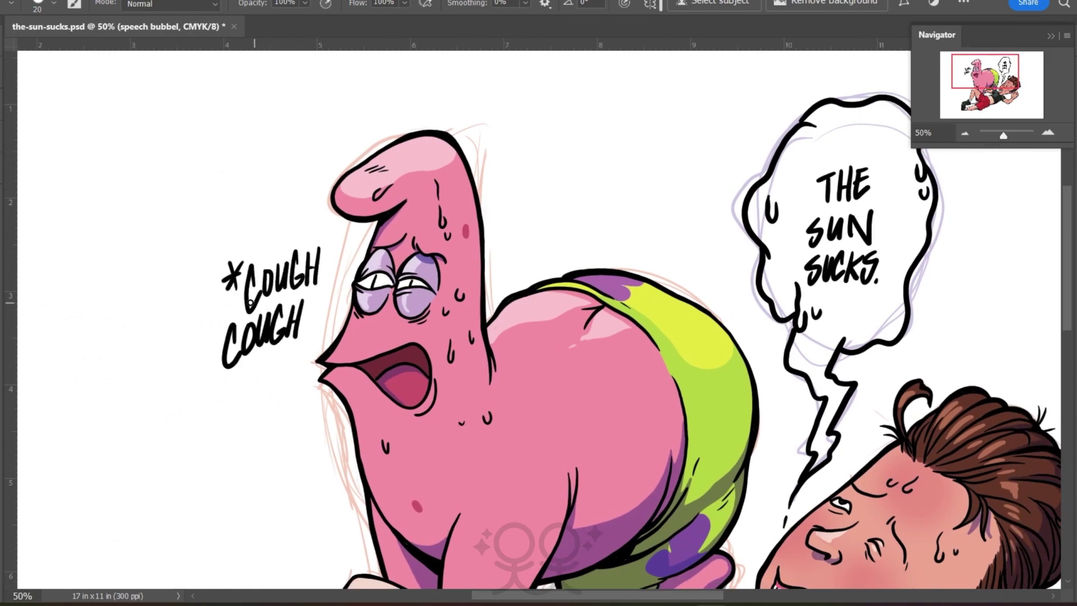